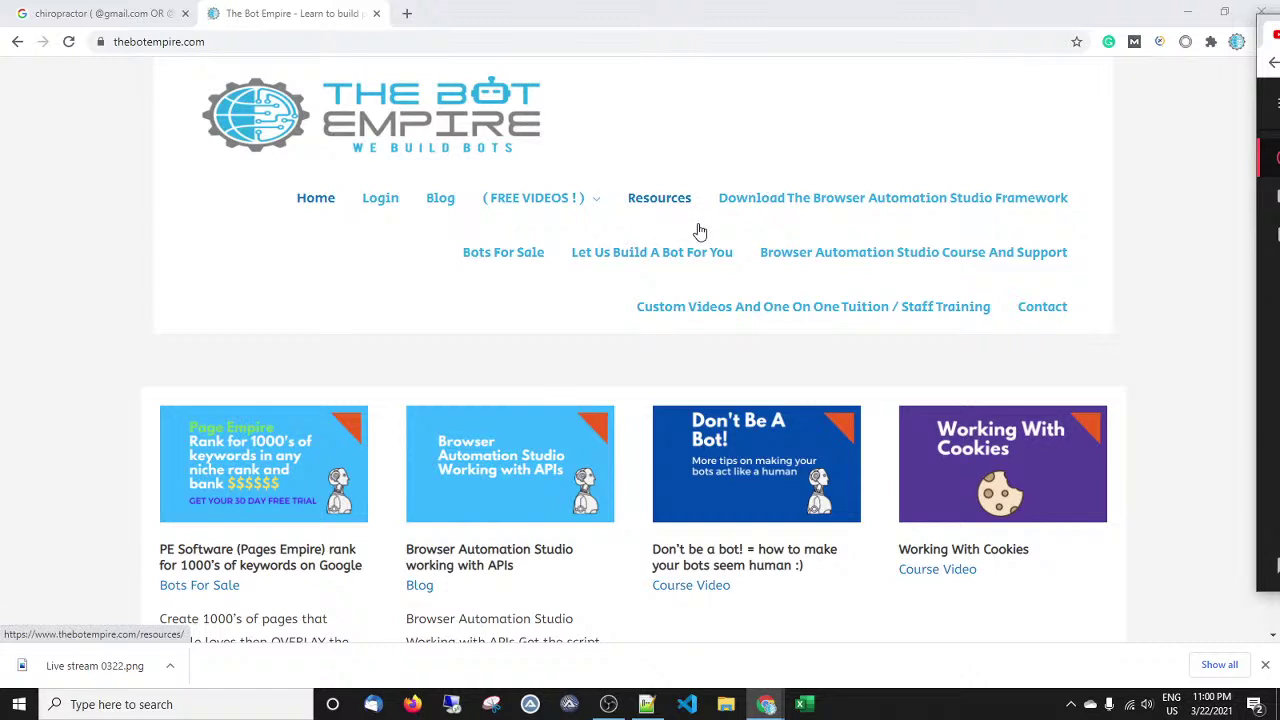
# Switch to Notepad++ and bring up the "new 1" notes, going over the lines on bot empire and membership.
pyautogui.click(648, 705)
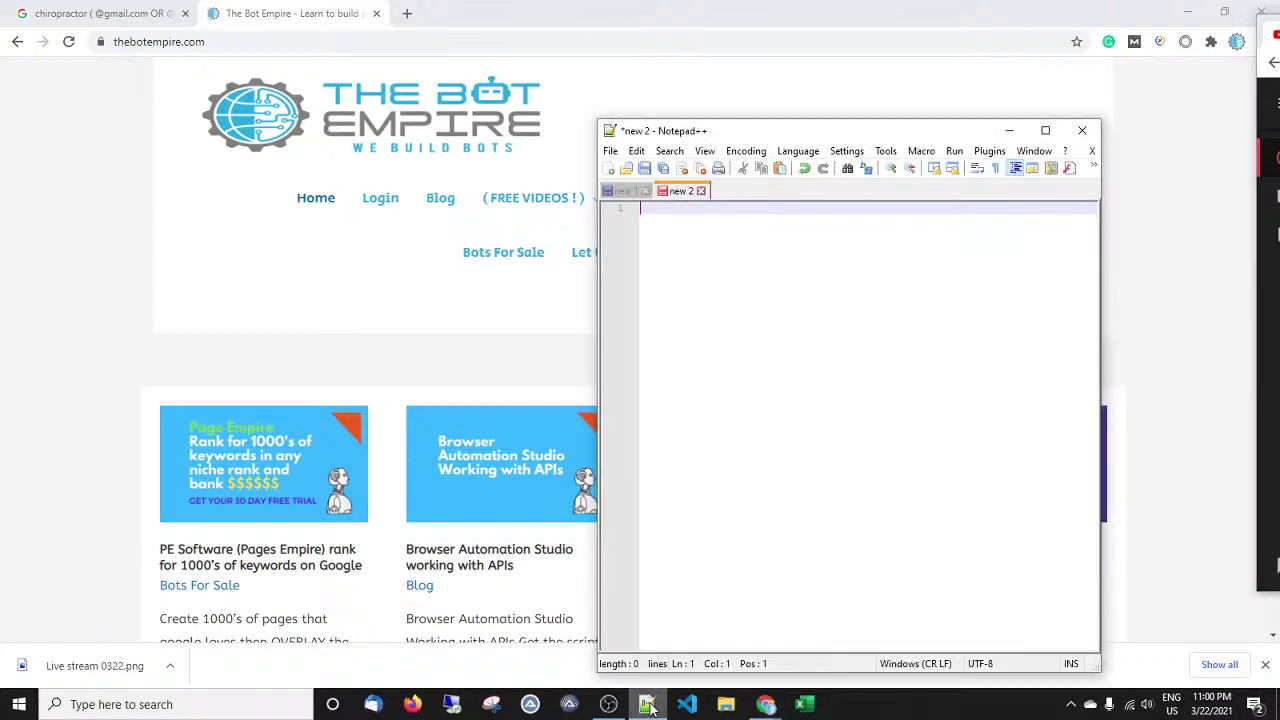
pyautogui.click(622, 191)
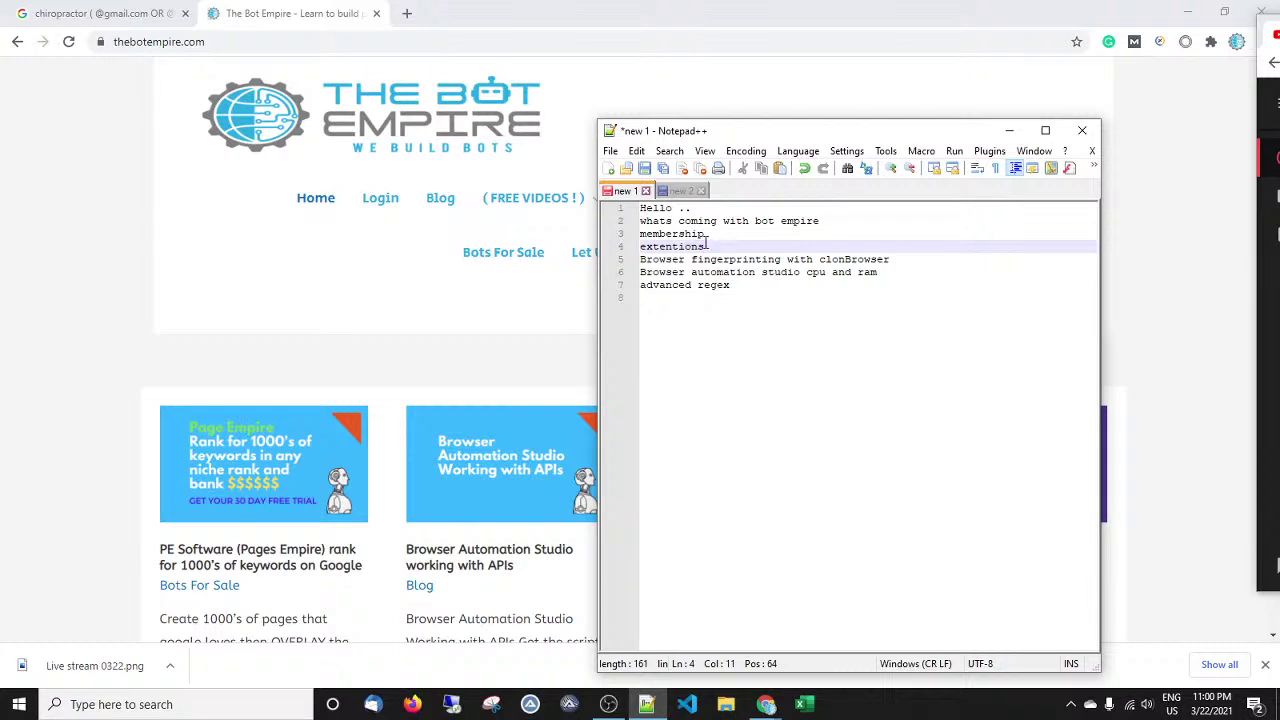
pyautogui.click(818, 221)
pyautogui.moveTo(818, 221); pyautogui.dragTo(787, 222)
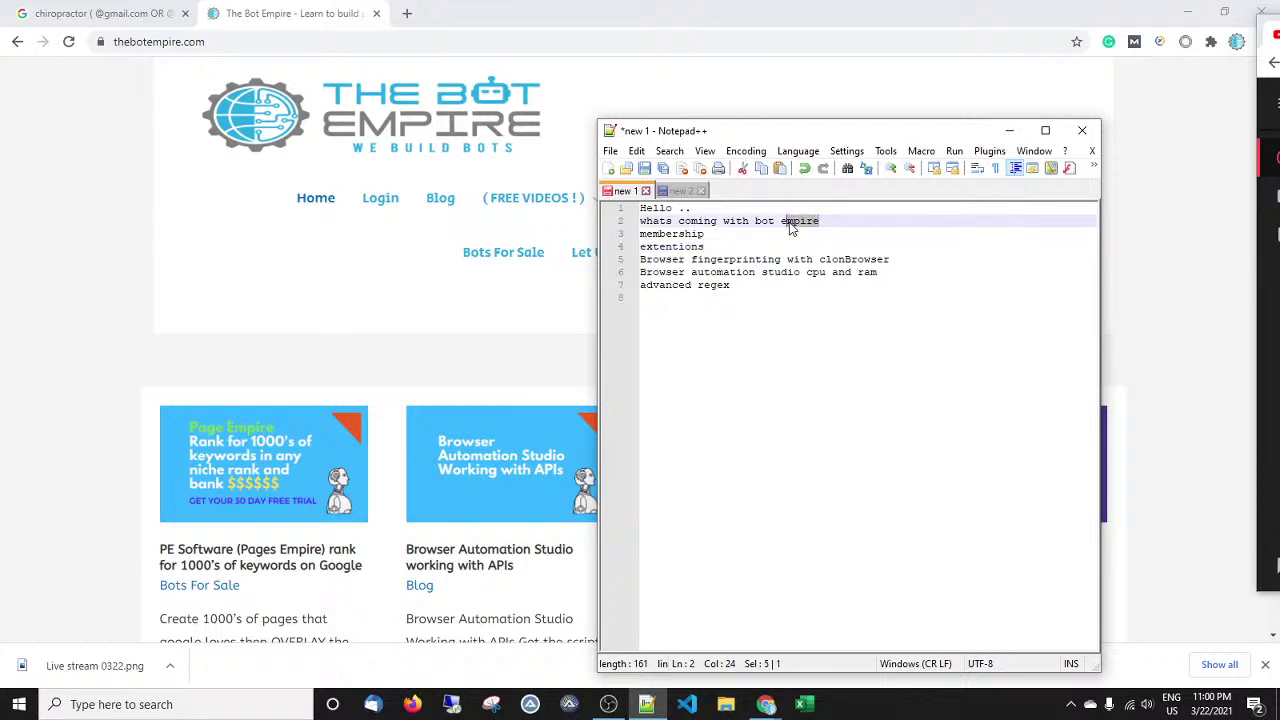
pyautogui.click(711, 233)
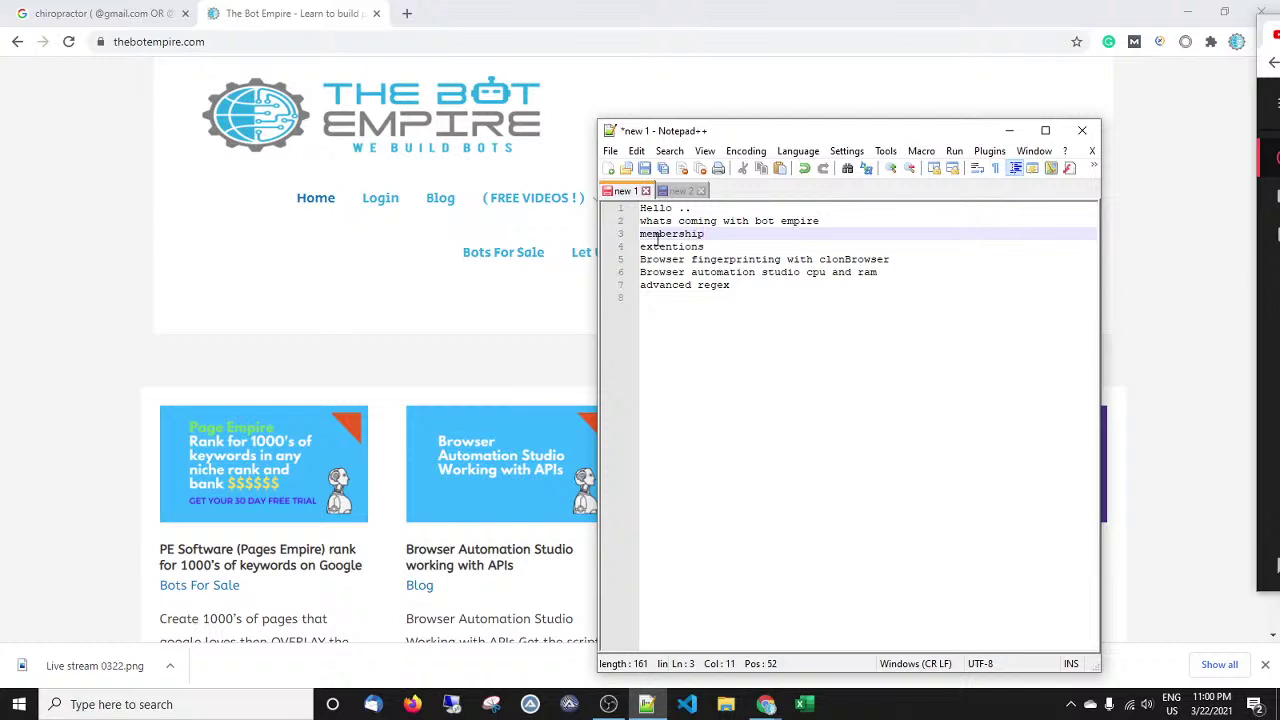
# Go through the remaining note topics, highlighting the lines on extensions and Browser automation studio cpu and ram.
pyautogui.press('Down')
pyautogui.hotkey('shift', 'Left')
pyautogui.hotkey('shift', 'Left')
pyautogui.hotkey('shift', 'Left')
pyautogui.hotkey('shift', 'Left')
pyautogui.hotkey('shift', 'Left')
pyautogui.hotkey('shift', 'Left')
pyautogui.hotkey('shift', 'Left')
pyautogui.hotkey('shift', 'Left')
pyautogui.hotkey('shift', 'Left')
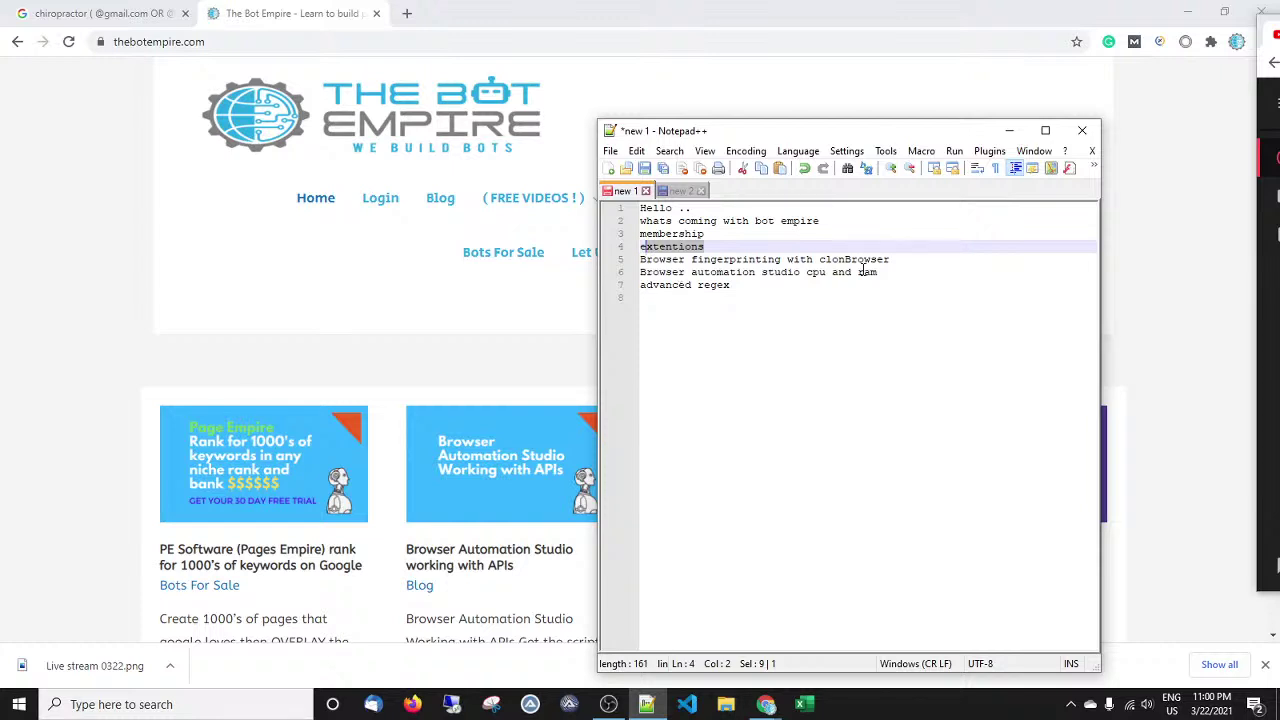
pyautogui.moveTo(877, 272); pyautogui.dragTo(666, 272)
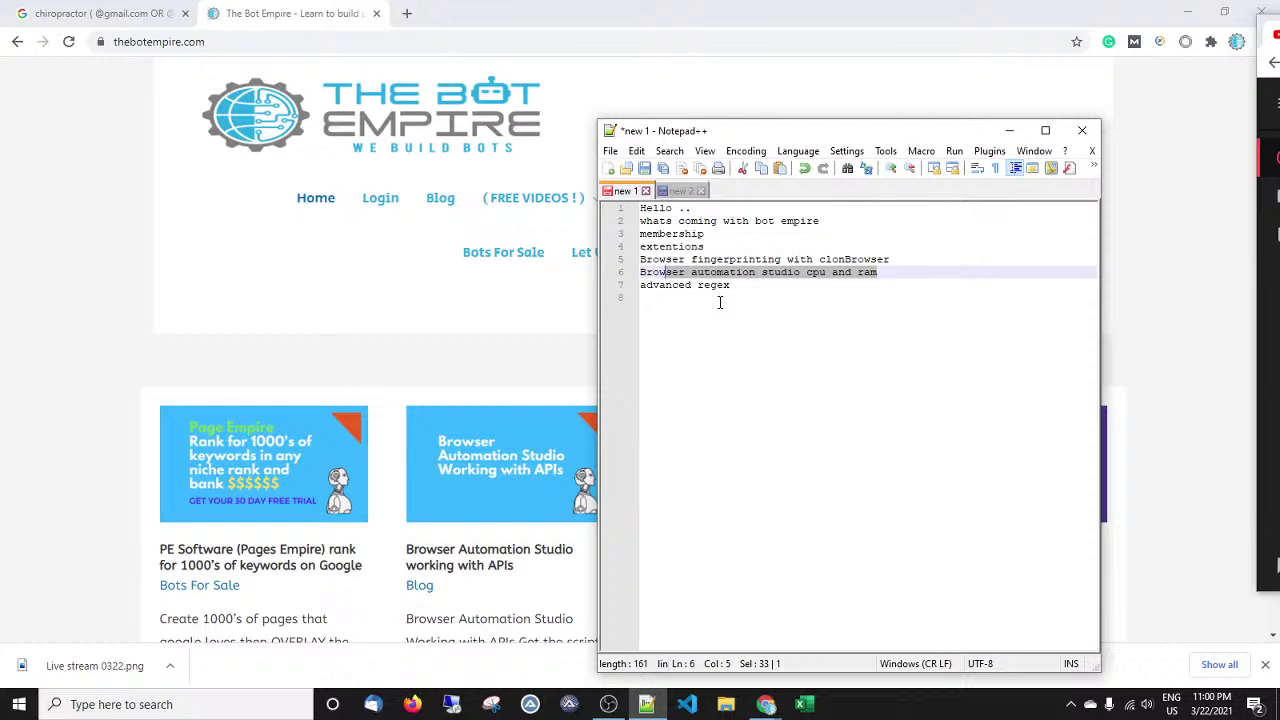
pyautogui.click(659, 285)
pyautogui.click(692, 285)
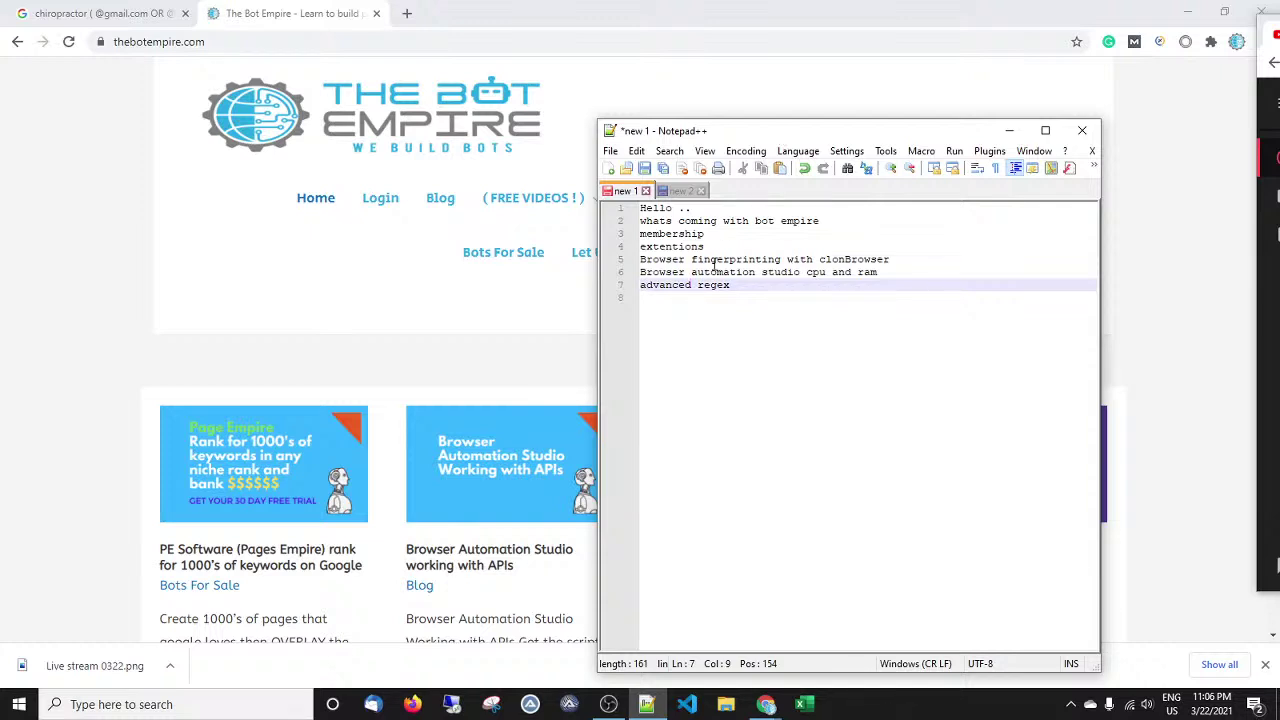
pyautogui.click(646, 285)
pyautogui.click(716, 233)
pyautogui.click(711, 245)
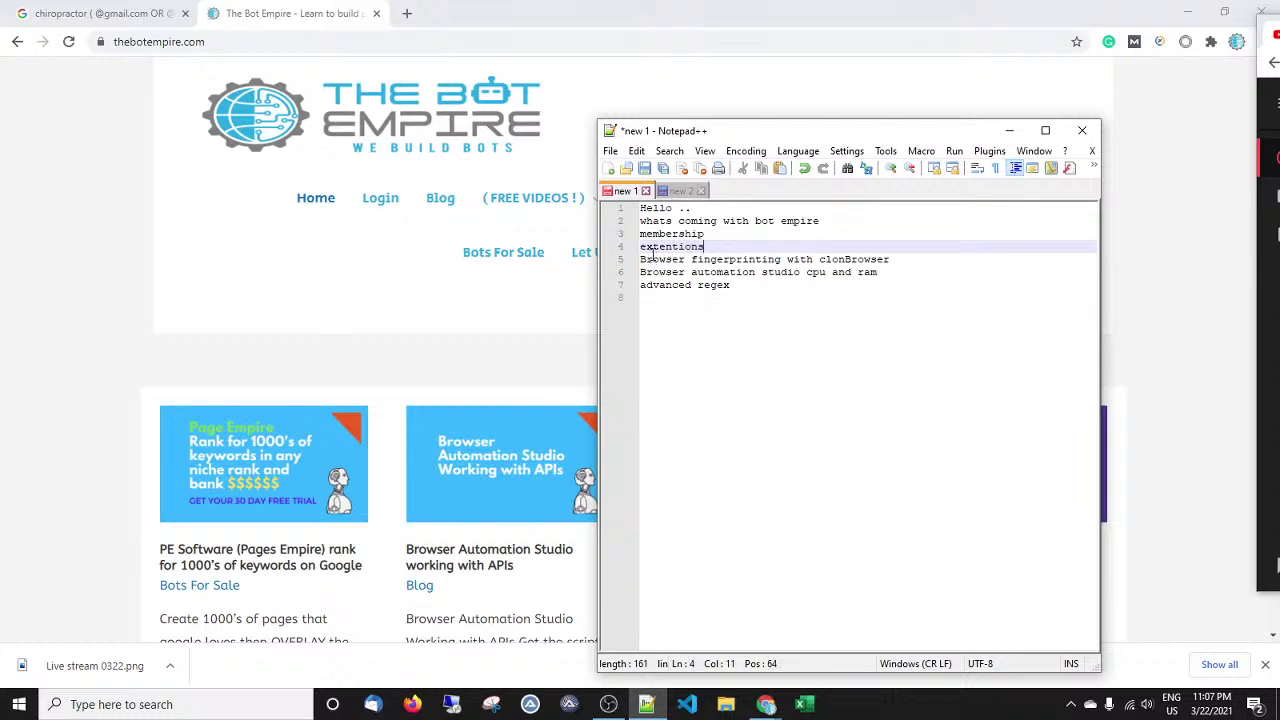
pyautogui.click(641, 247)
# Clear the open windows from the desktop, launch ClonBrowser and log in with the remembered account credentials.
pyautogui.click(1009, 130)
pyautogui.click(1187, 12)
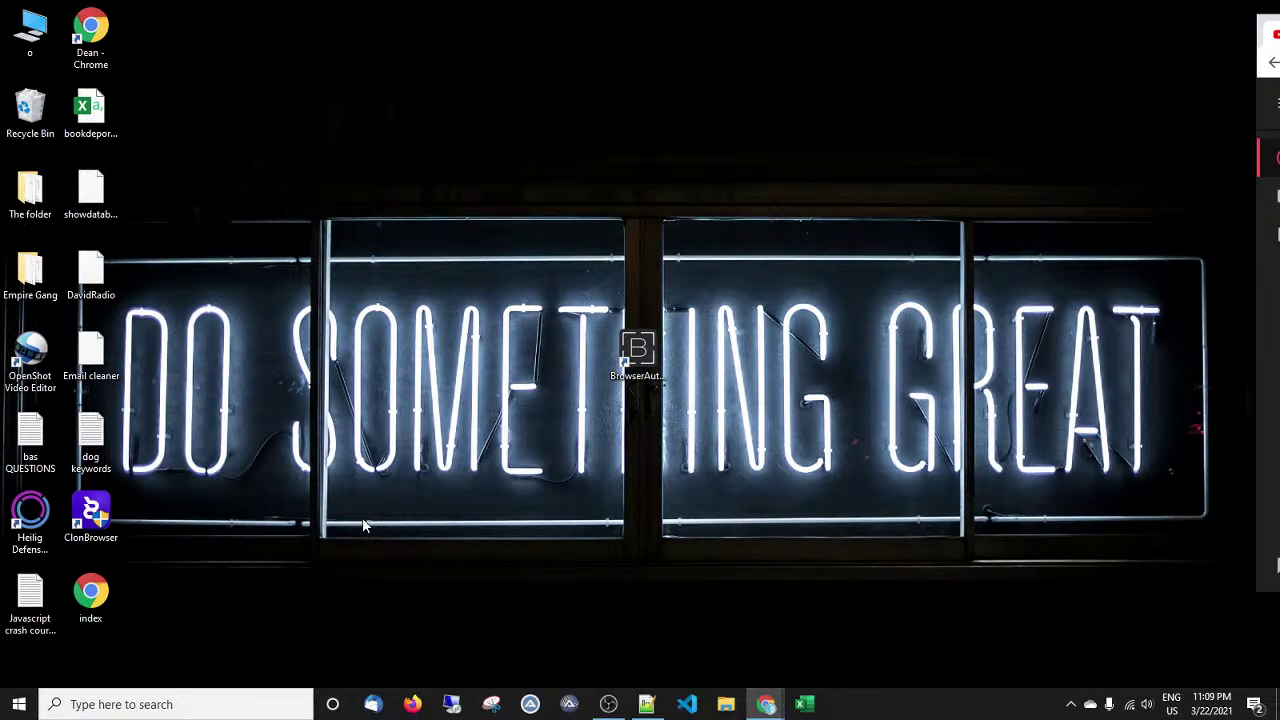
pyautogui.doubleClick(91, 512)
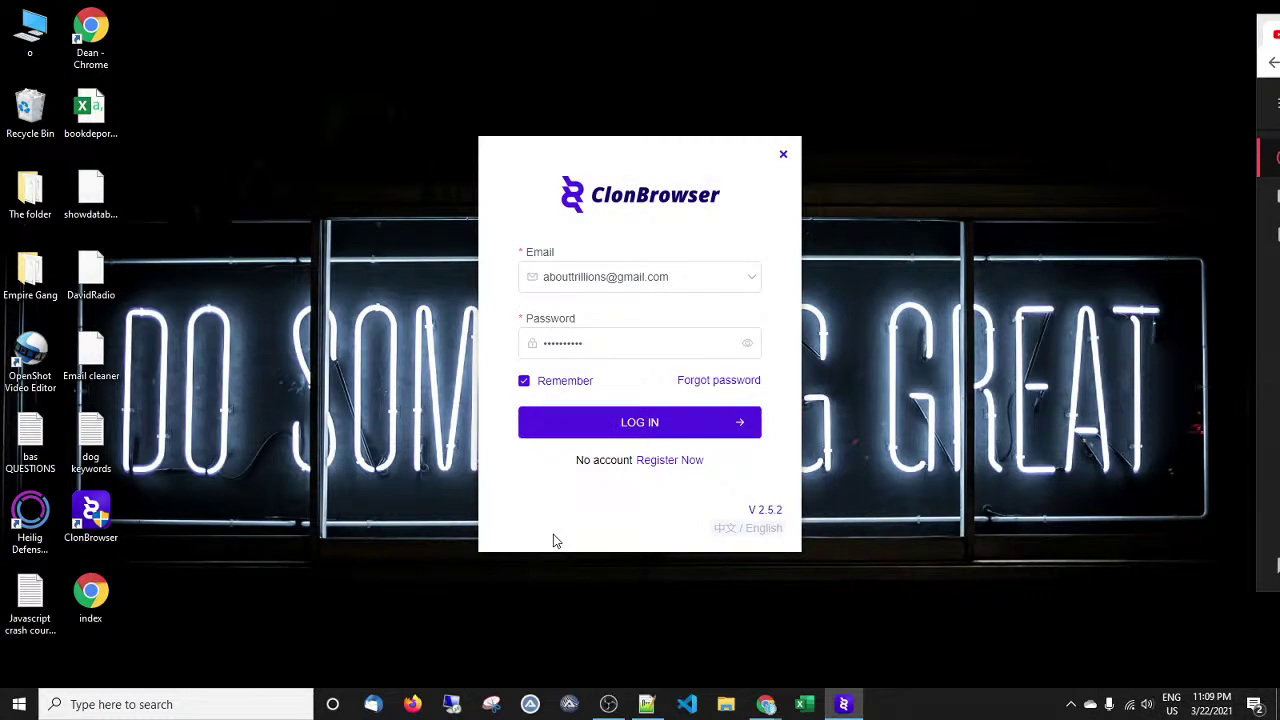
pyautogui.click(634, 425)
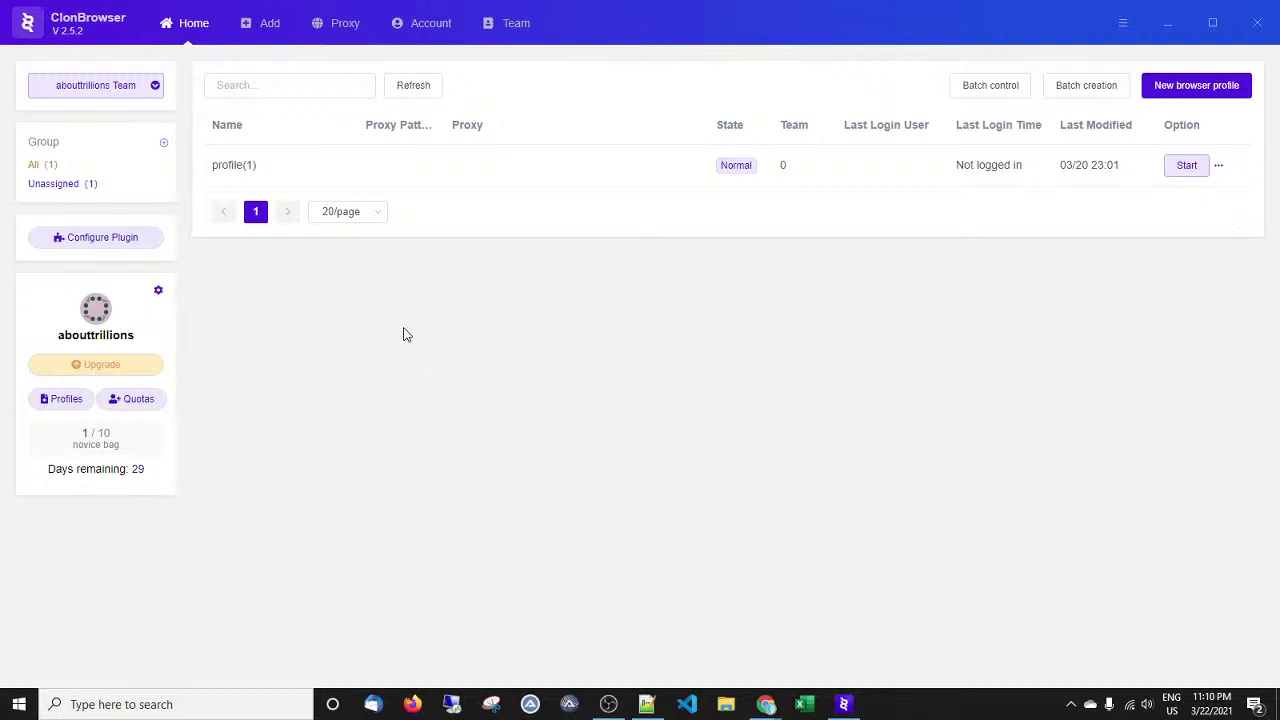
pyautogui.click(1212, 22)
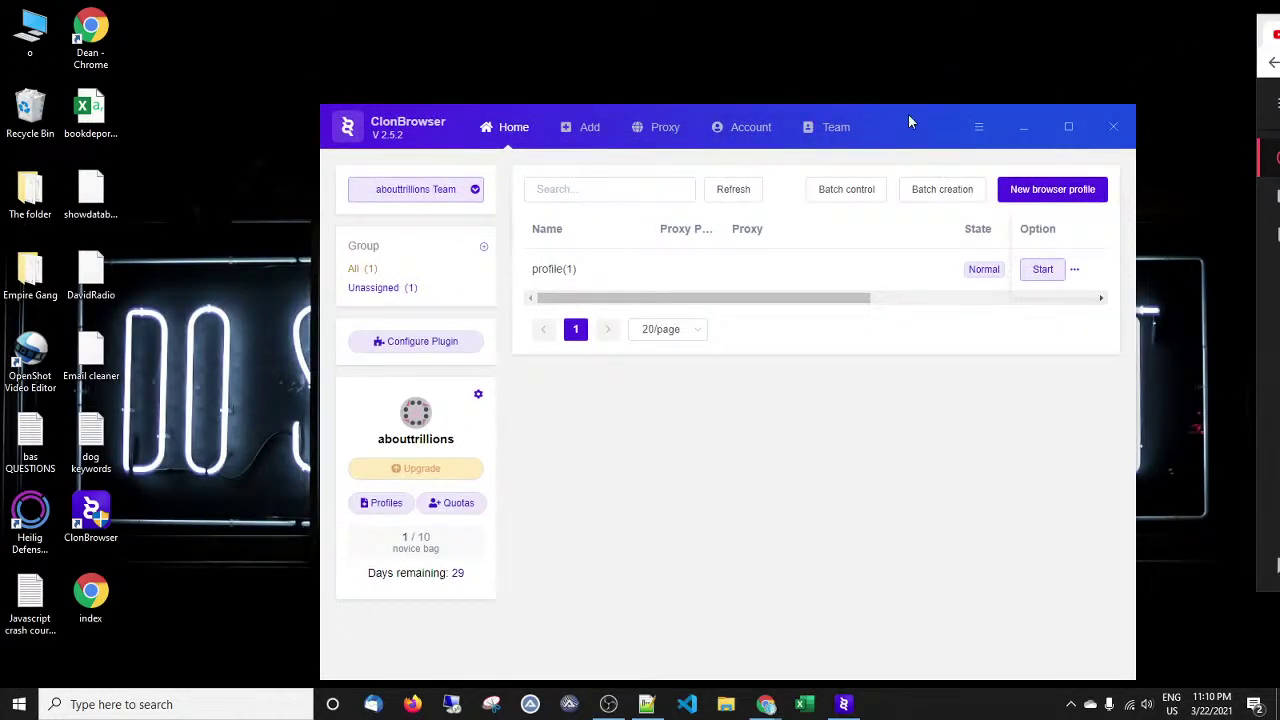
pyautogui.moveTo(910, 121); pyautogui.dragTo(785, 47)
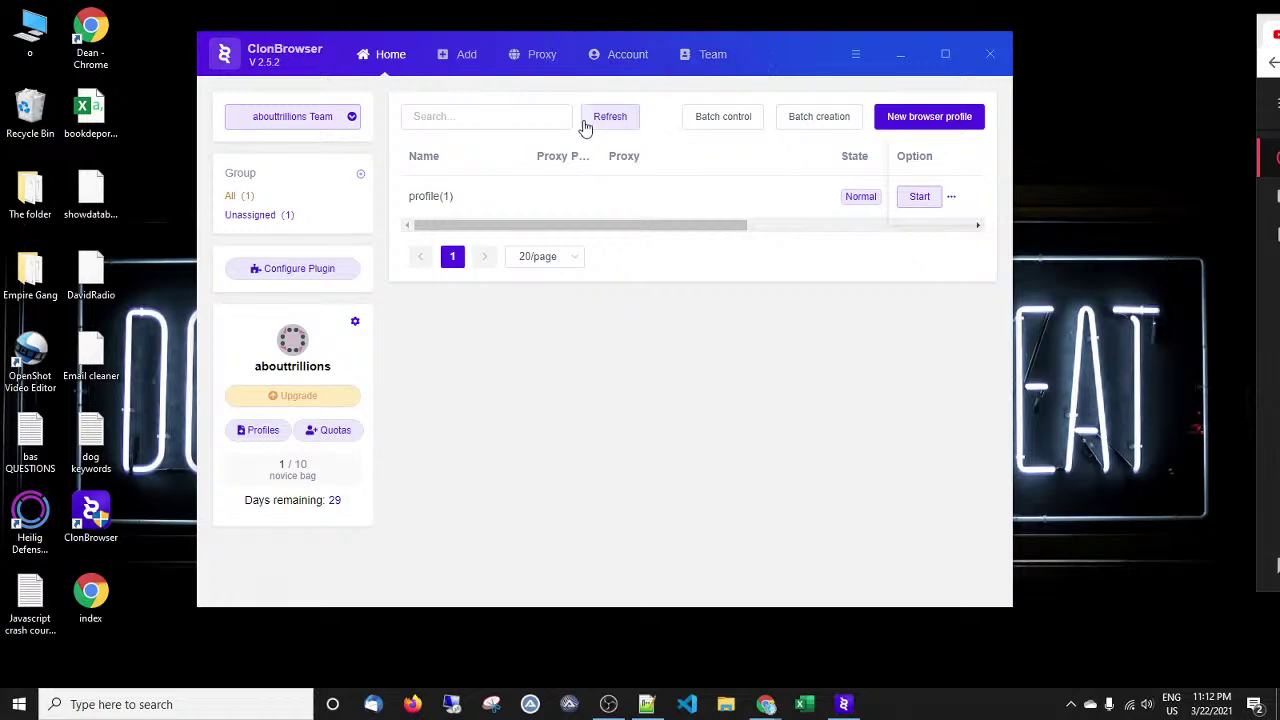
pyautogui.moveTo(786, 54); pyautogui.dragTo(590, 32)
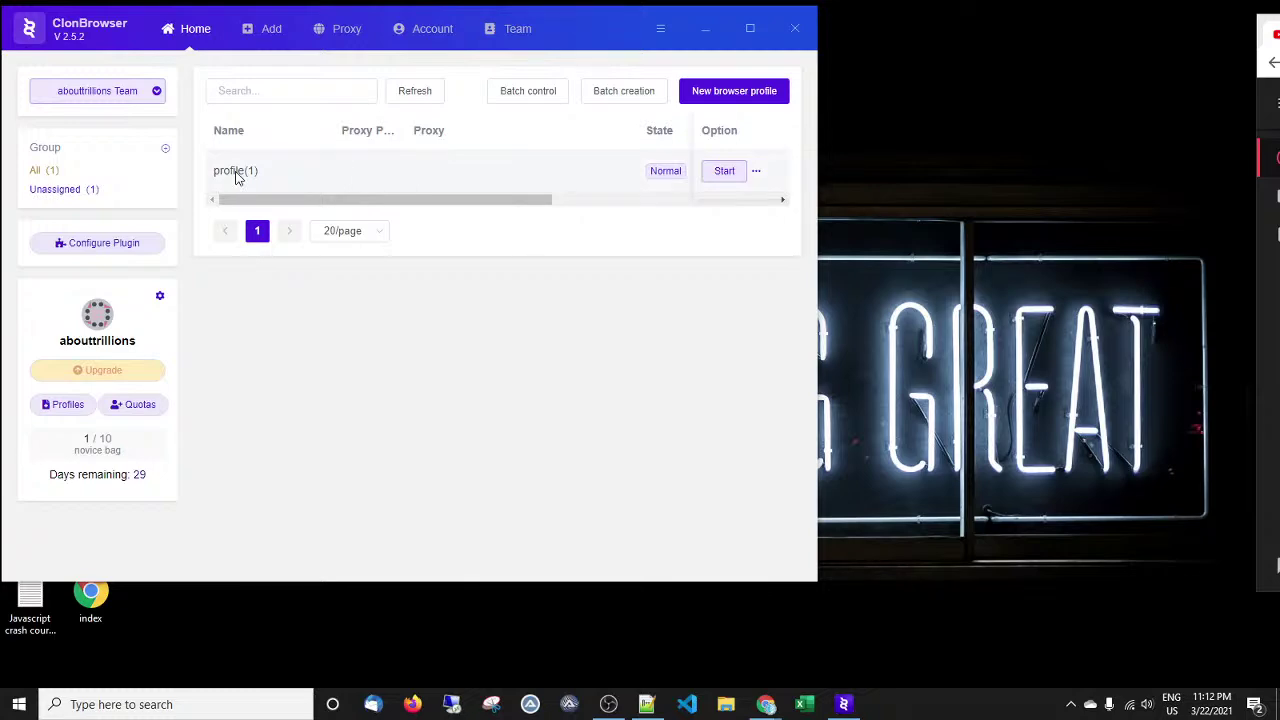
pyautogui.click(750, 28)
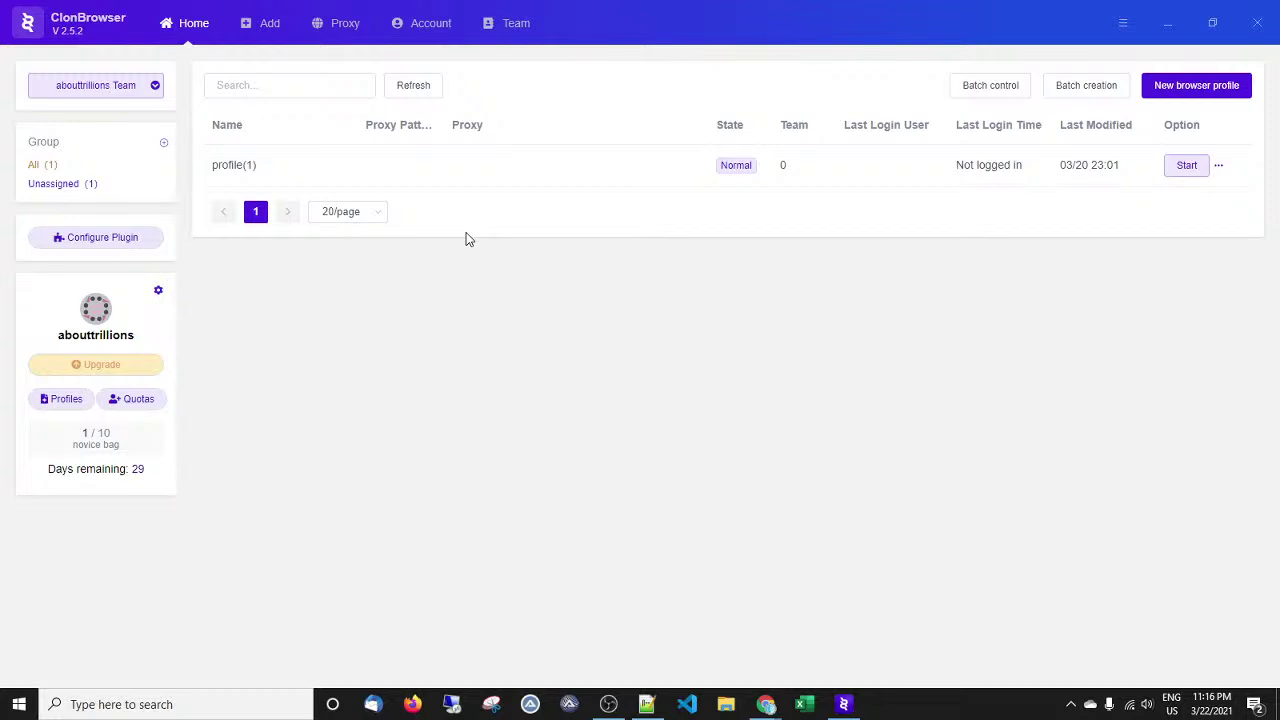
# Launch CyDec Platform Anti-Fp from the desktop, view its About information and vendor website link, and close the program.
pyautogui.click(1166, 16)
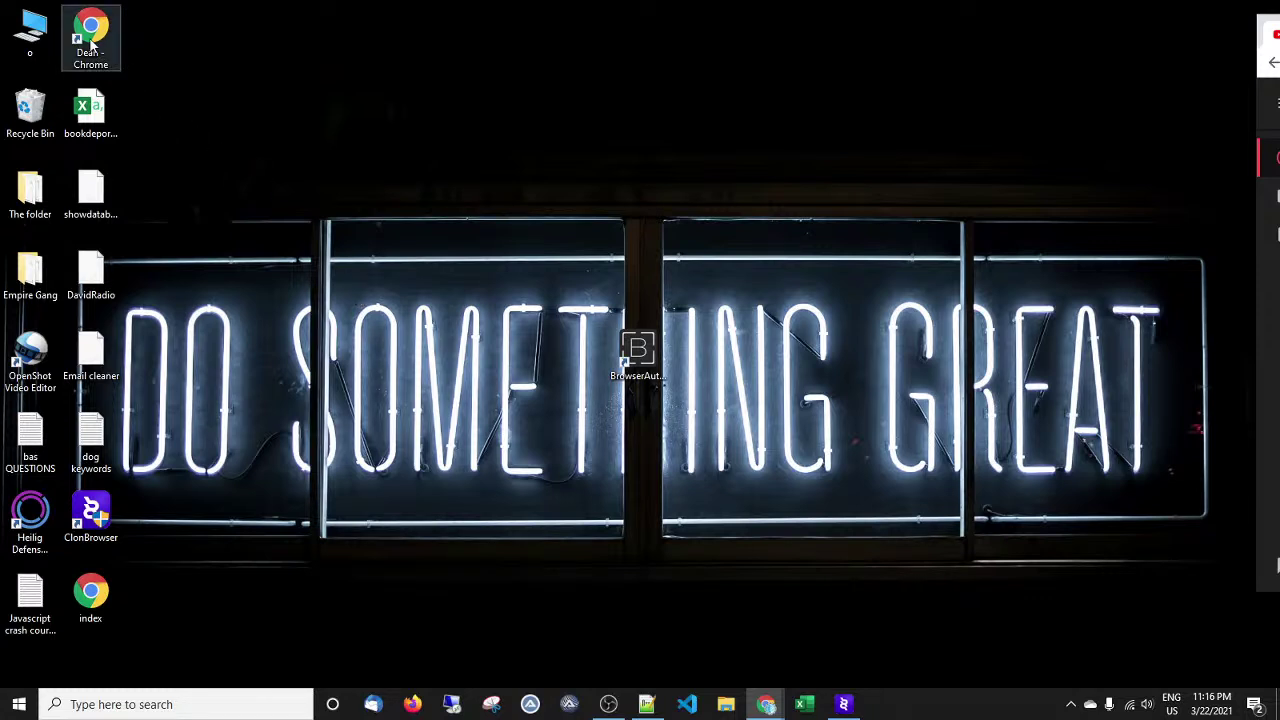
pyautogui.click(37, 536)
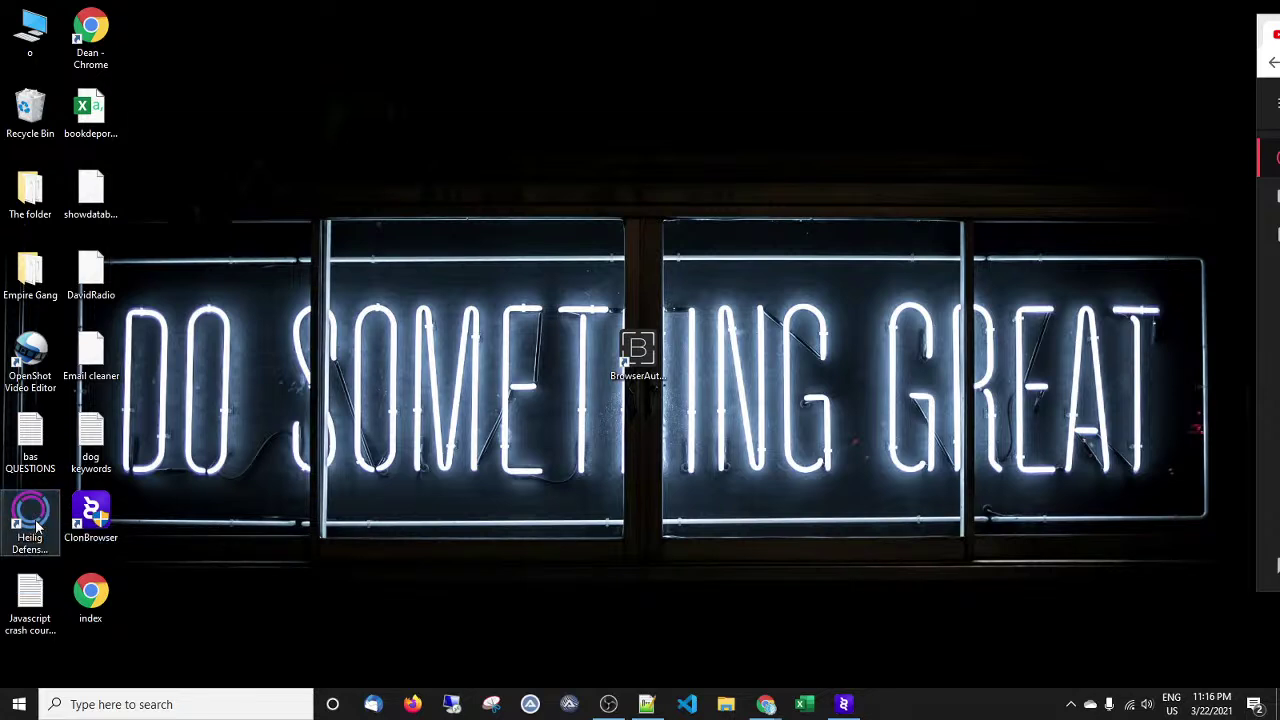
pyautogui.doubleClick(30, 515)
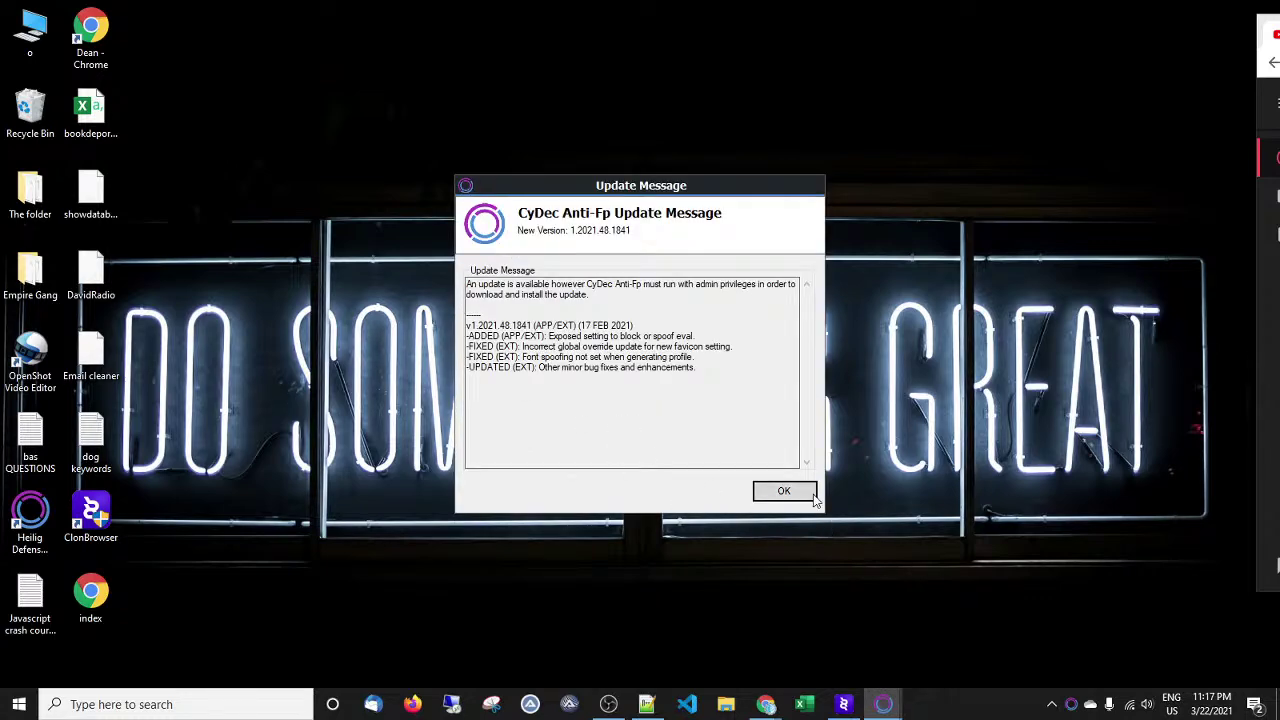
pyautogui.click(784, 491)
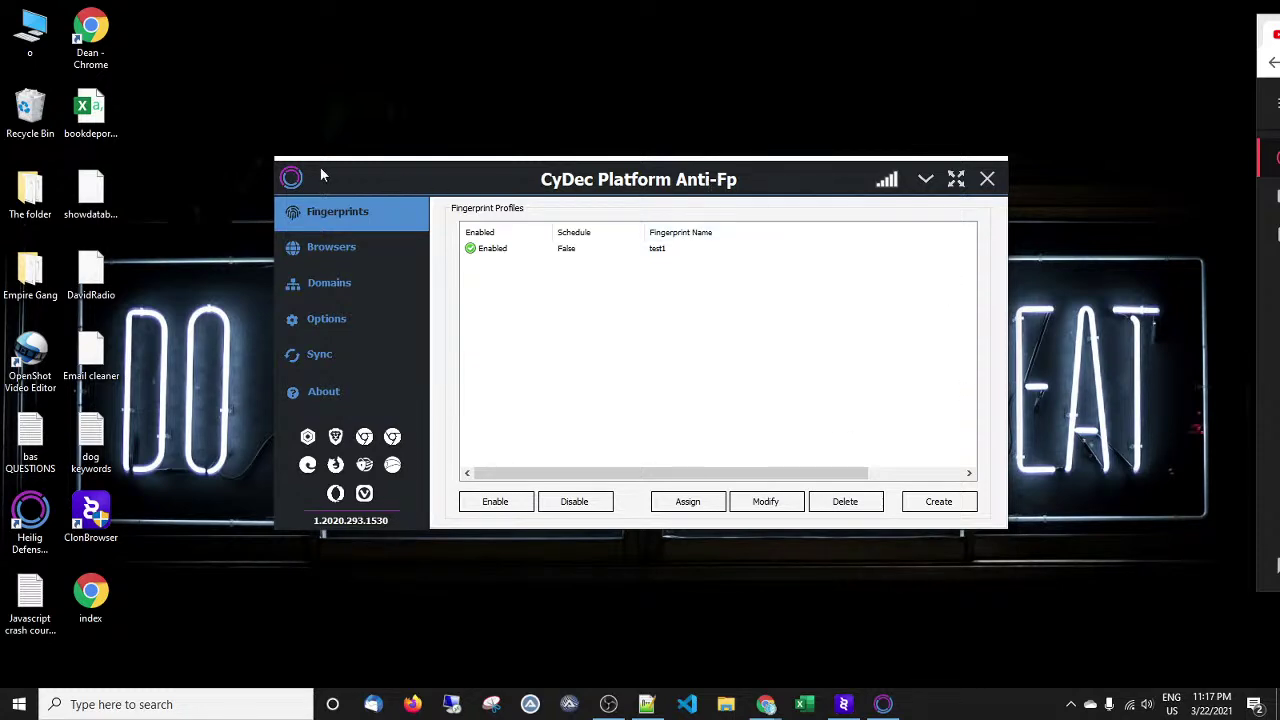
pyautogui.click(328, 390)
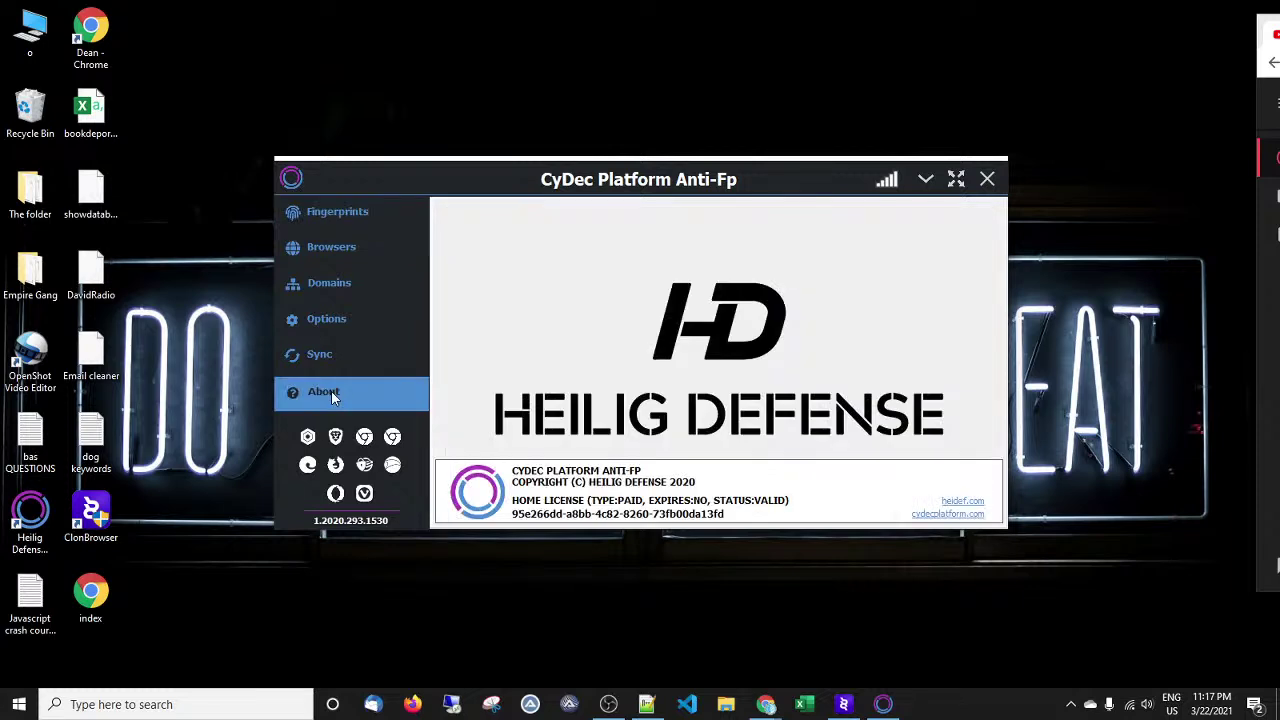
pyautogui.click(961, 507)
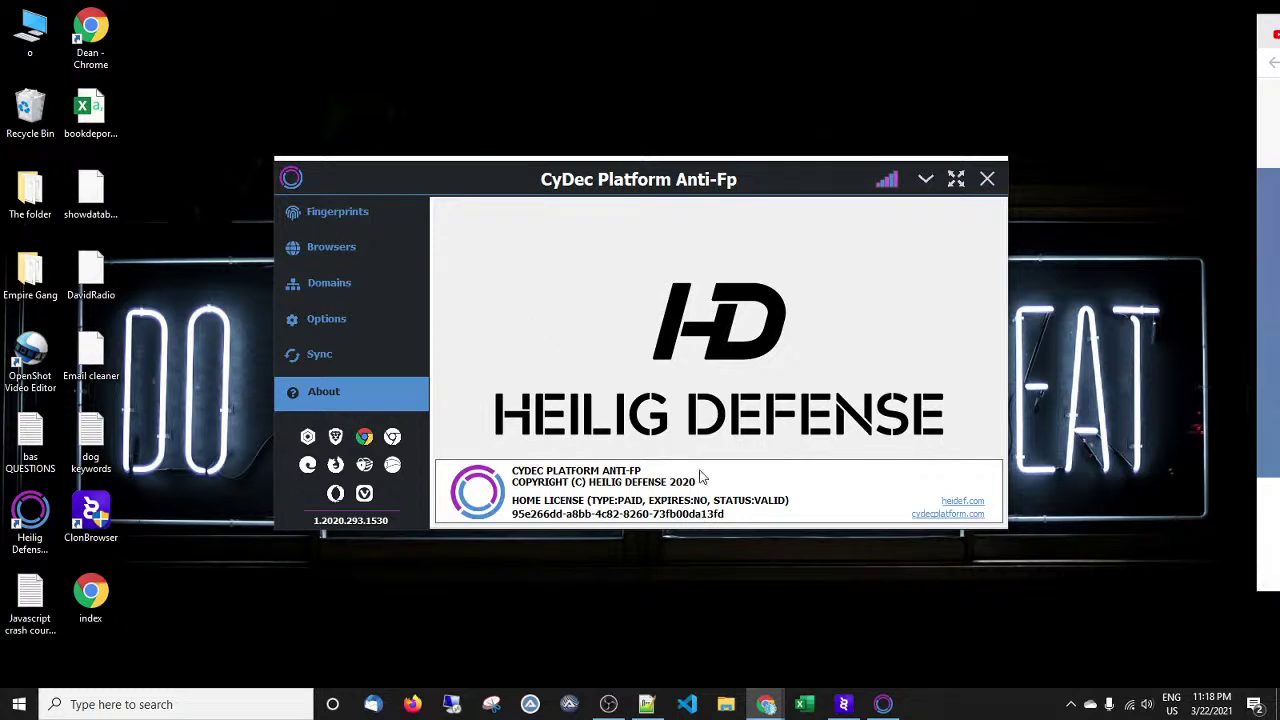
pyautogui.click(986, 180)
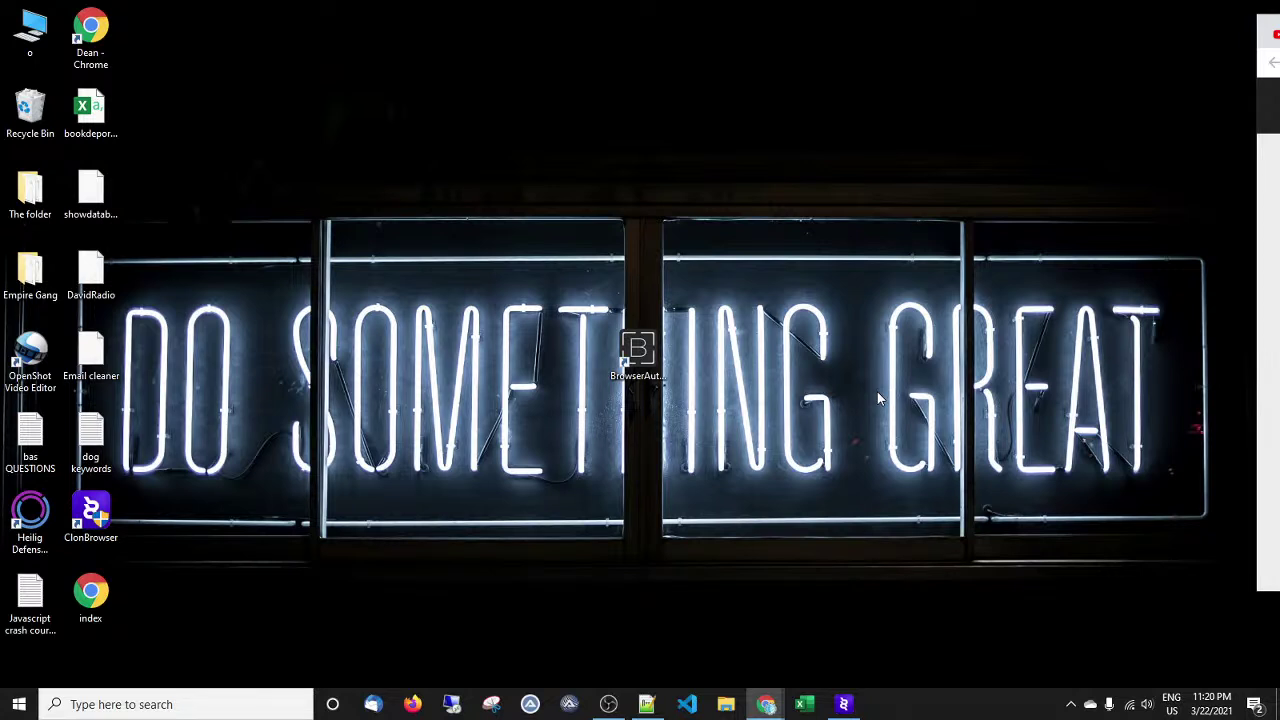
# Switch to ClonBrowser and start a new browser profile named "Reddit profile 2".
pyautogui.click(843, 704)
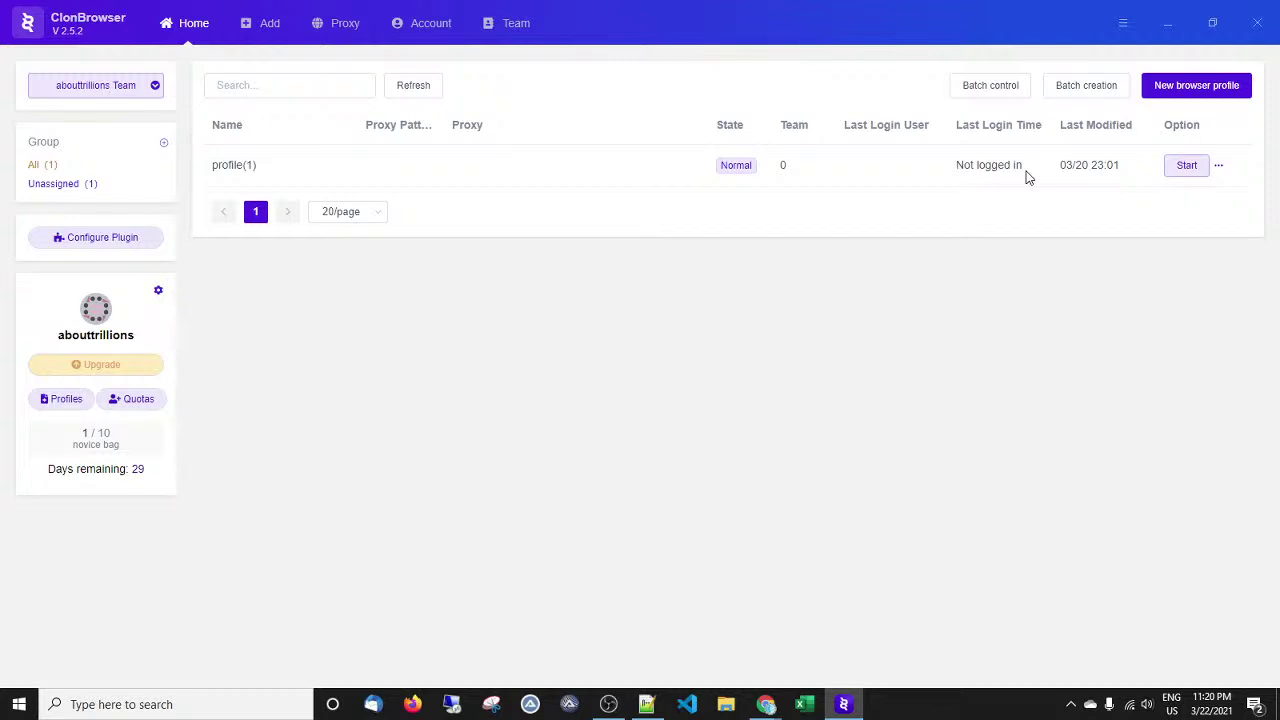
pyautogui.click(1188, 95)
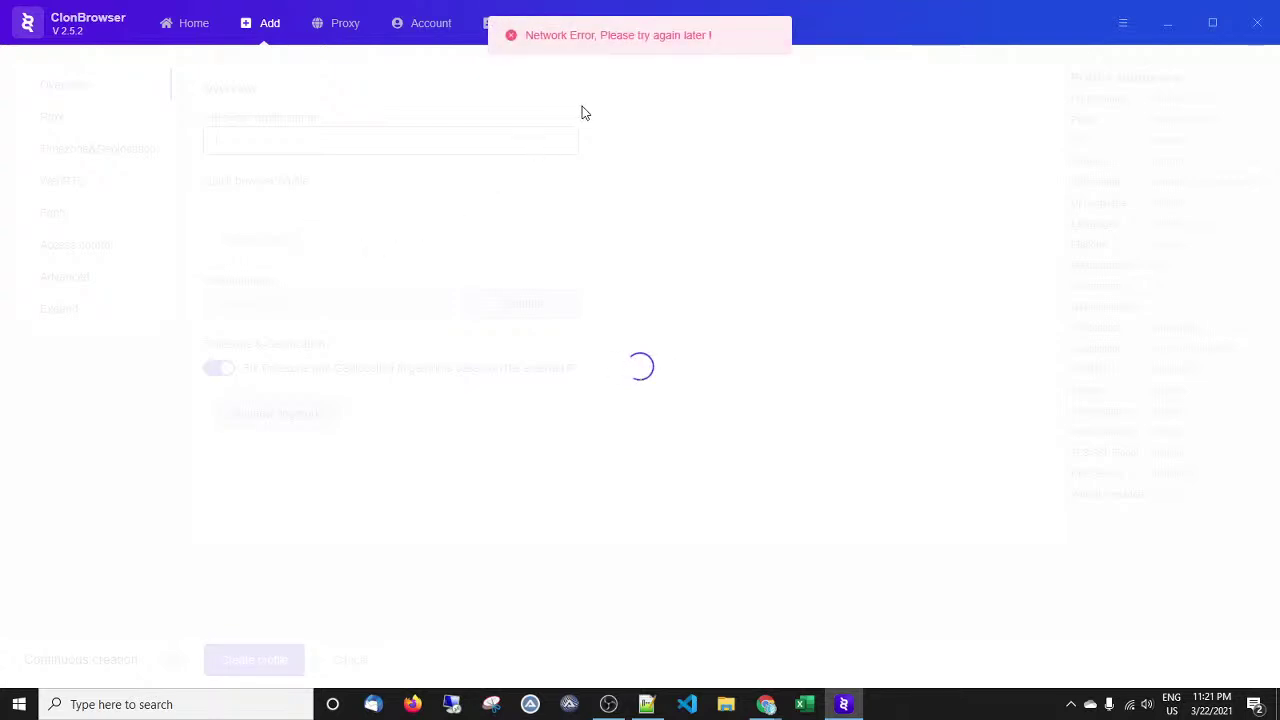
pyautogui.click(203, 33)
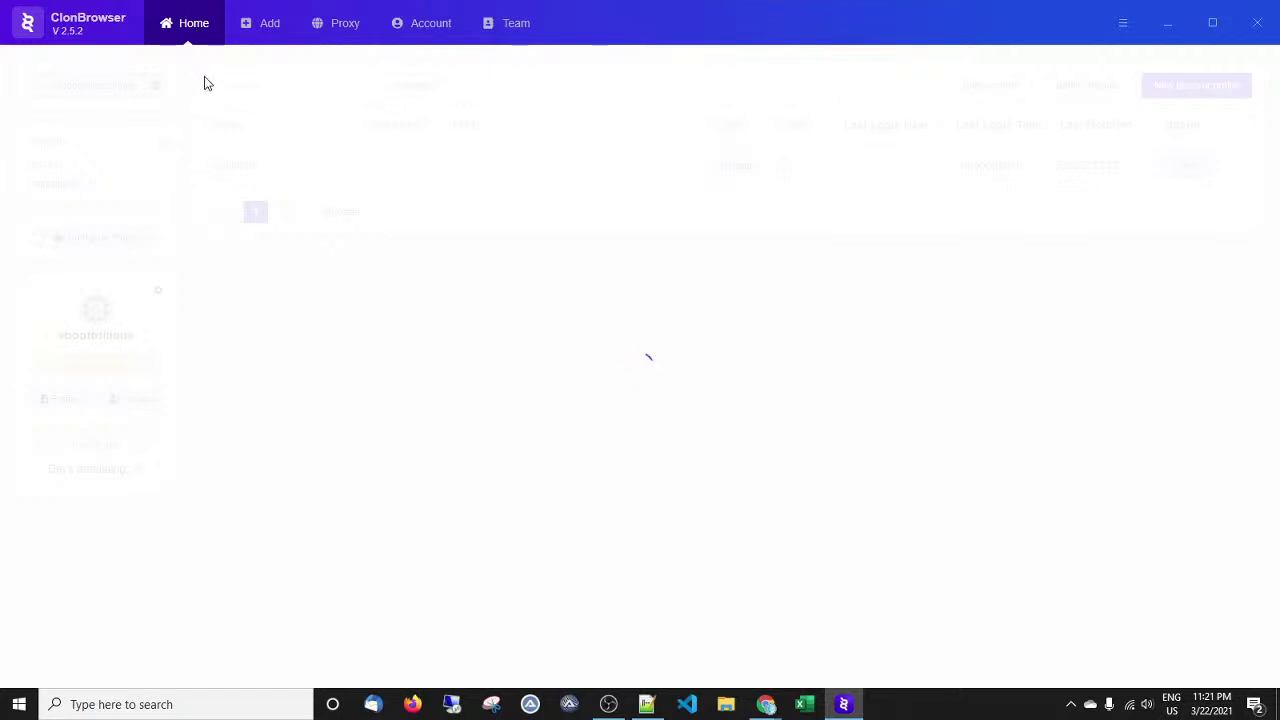
pyautogui.click(262, 32)
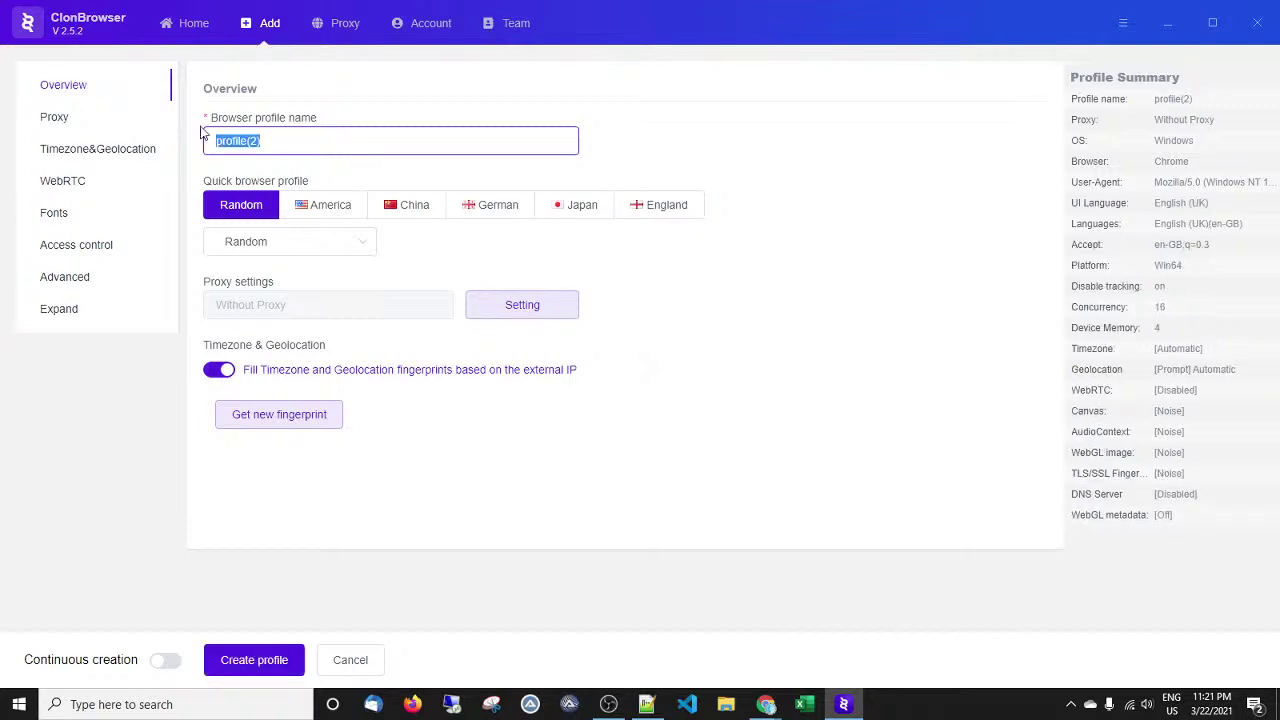
pyautogui.press('BackSpace')
pyautogui.write('Reddit profile')
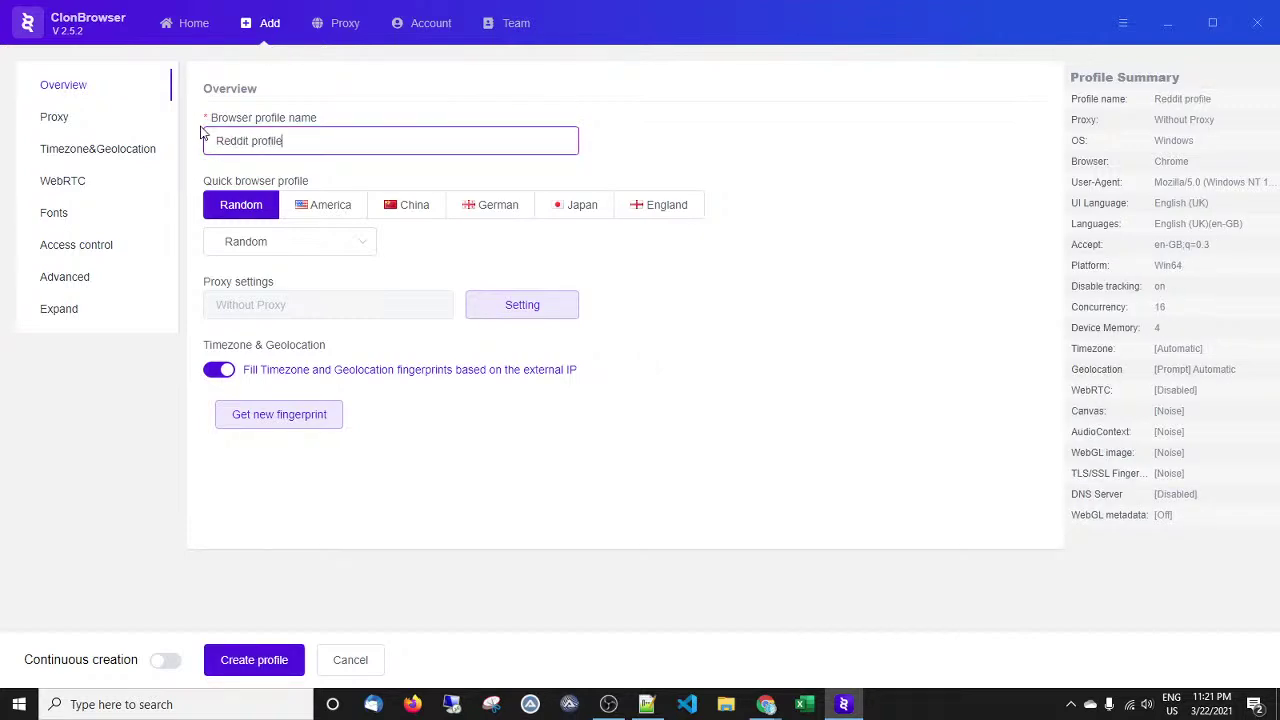
pyautogui.write(' 2')
# Set the quick browser profile to England and generate a new fingerprint, checking the timezone and geolocation settings.
pyautogui.click(348, 242)
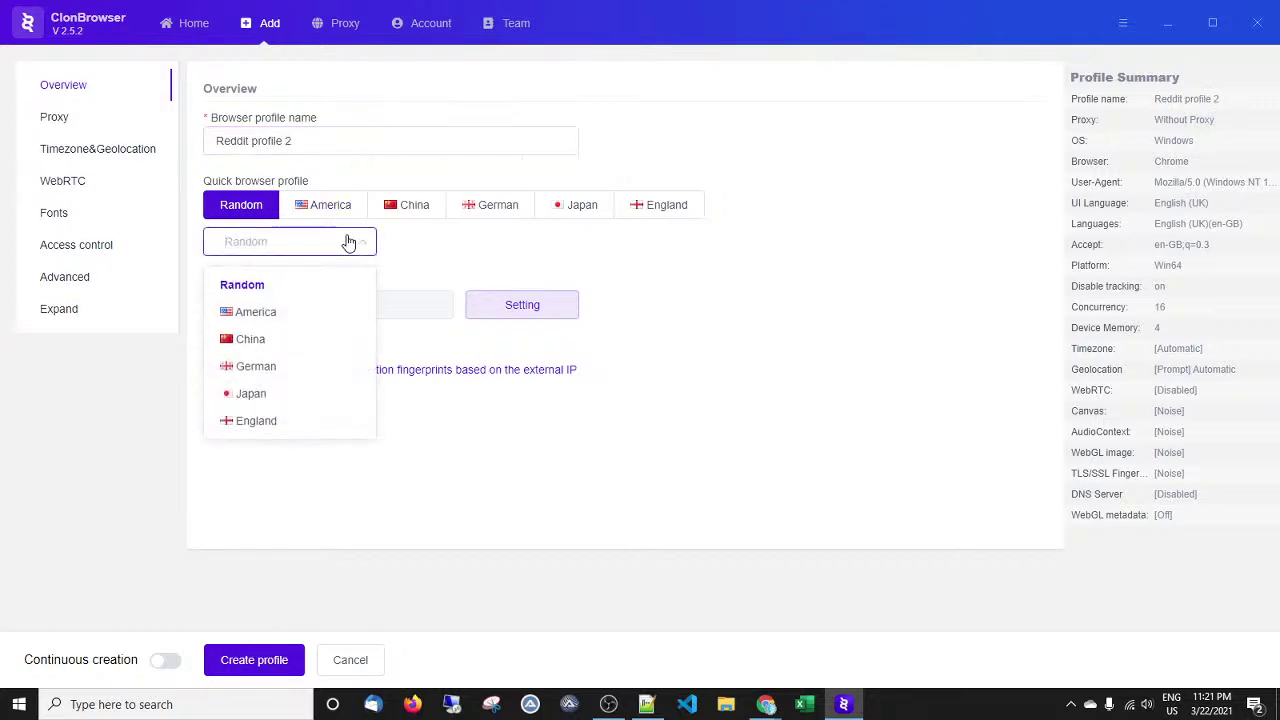
pyautogui.click(266, 422)
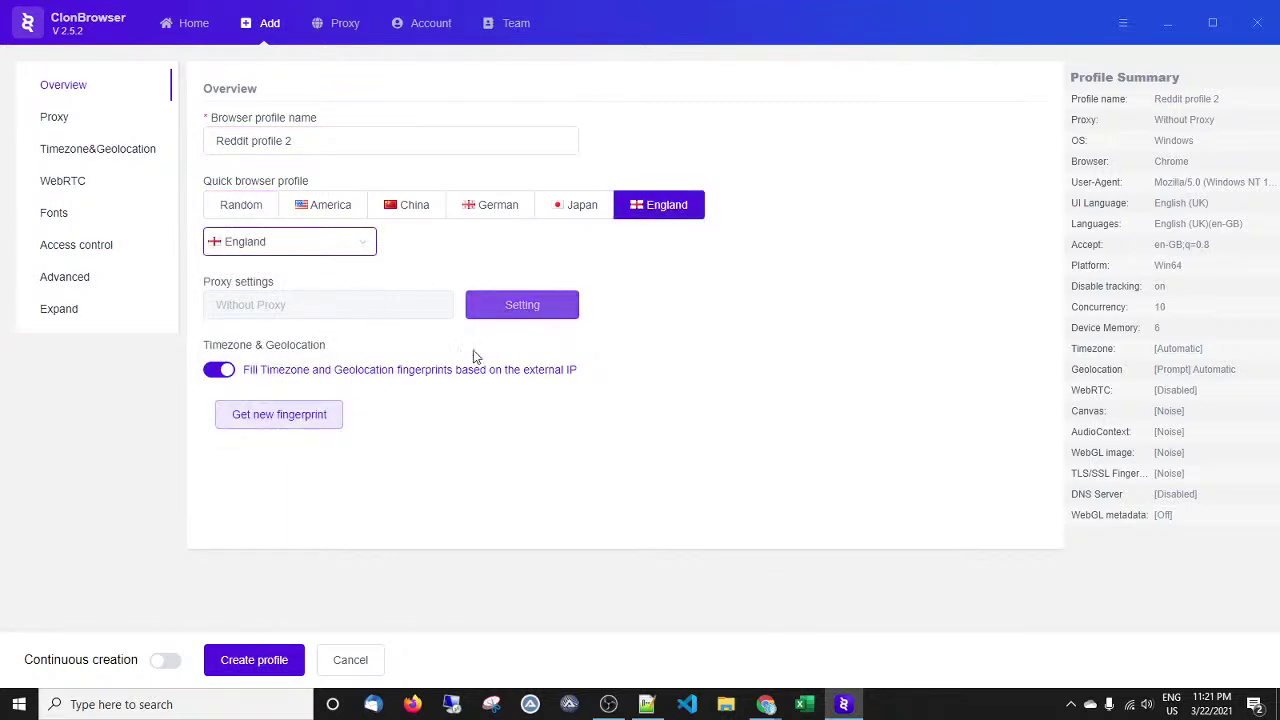
pyautogui.click(271, 421)
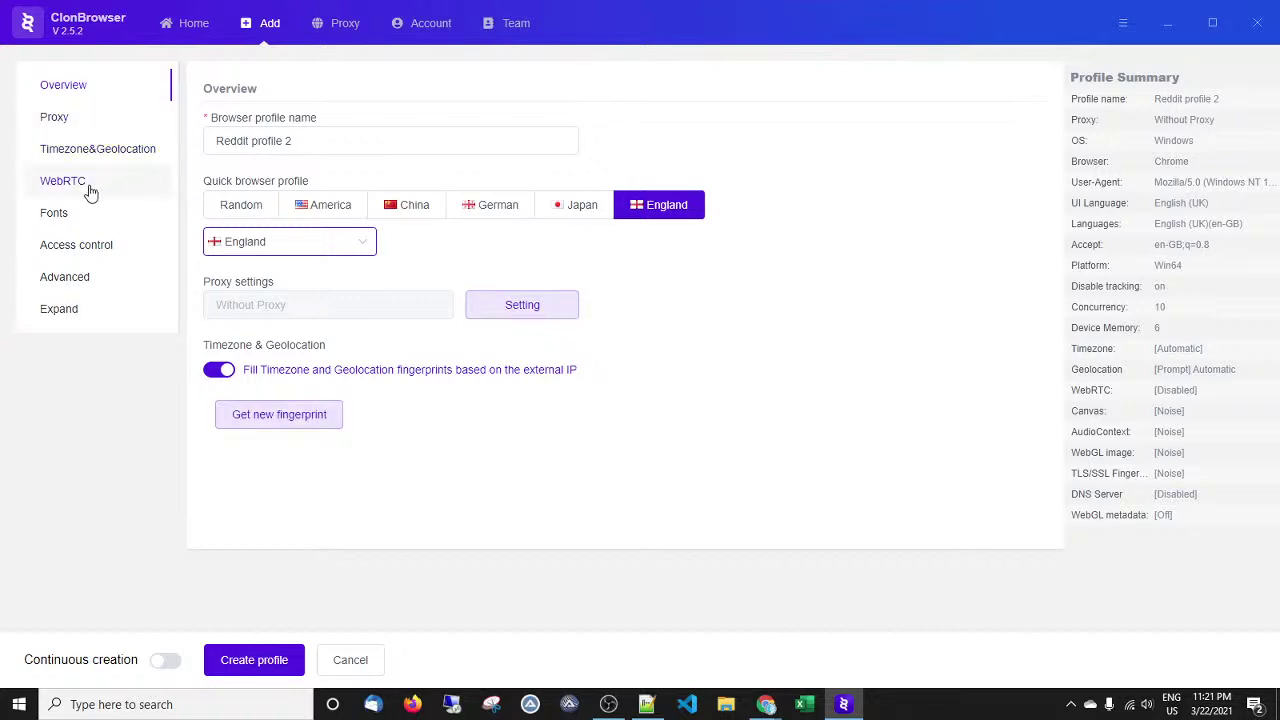
pyautogui.click(118, 153)
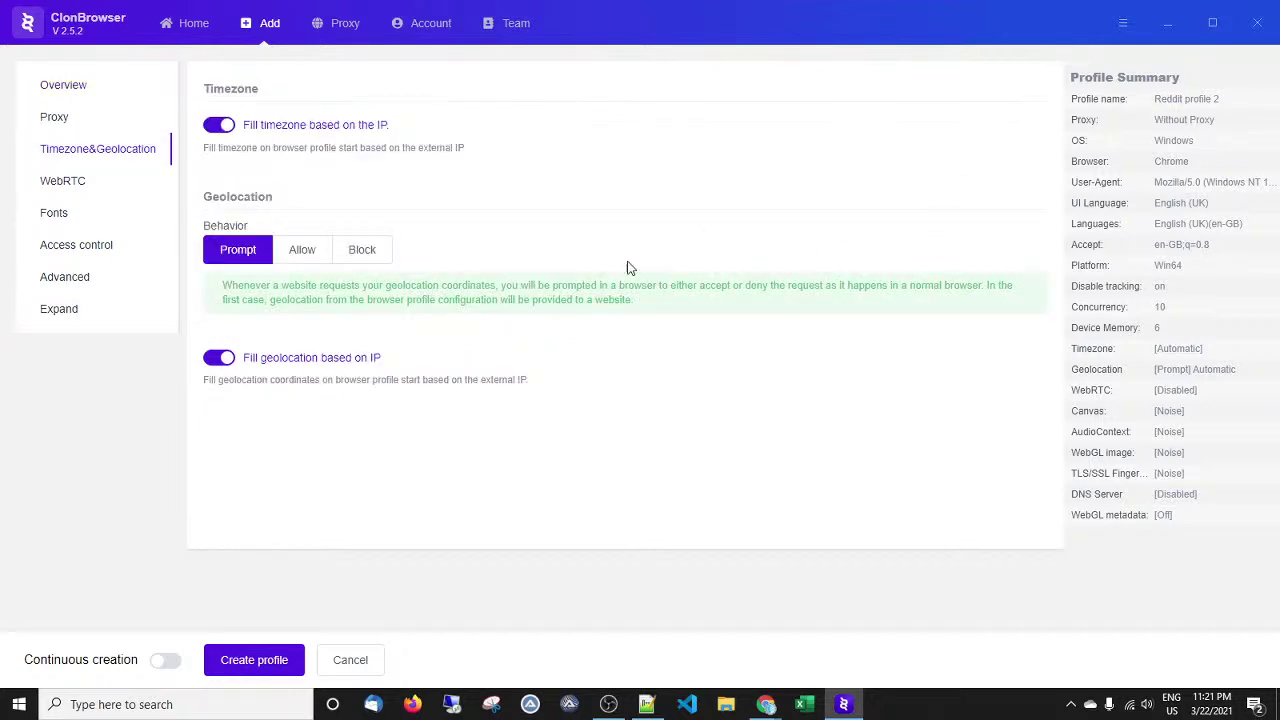
pyautogui.click(78, 98)
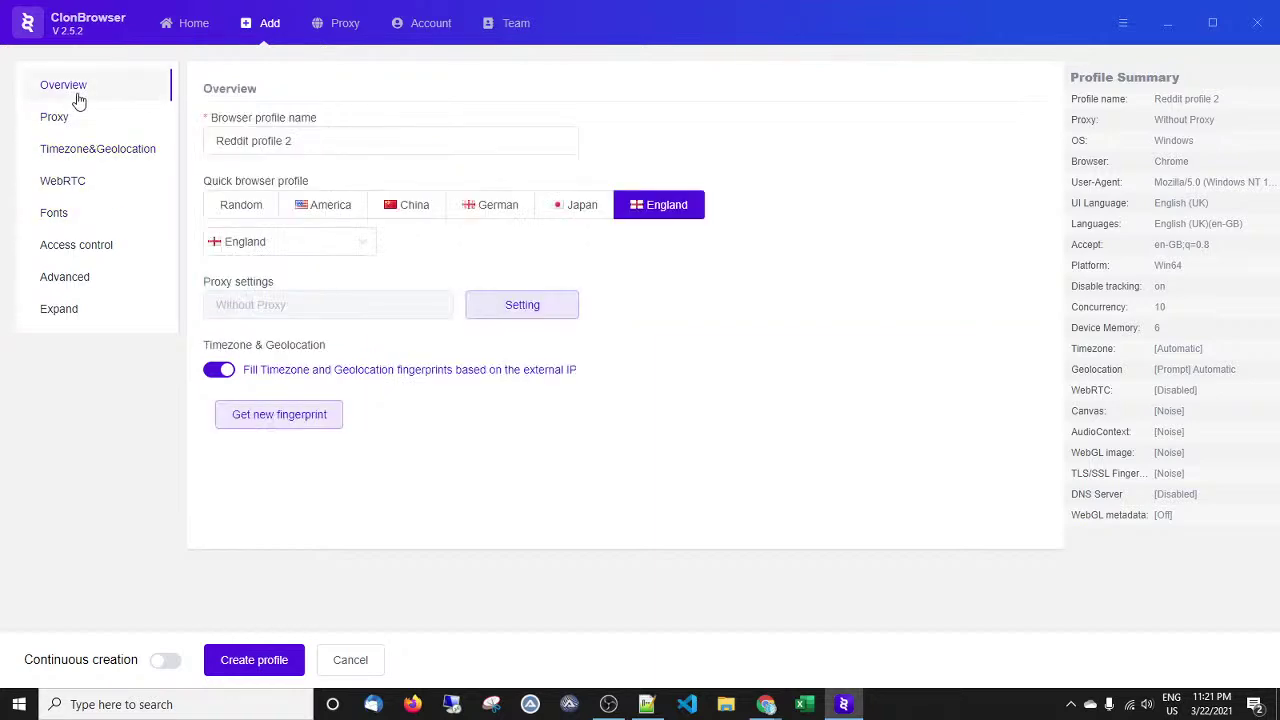
pyautogui.click(253, 424)
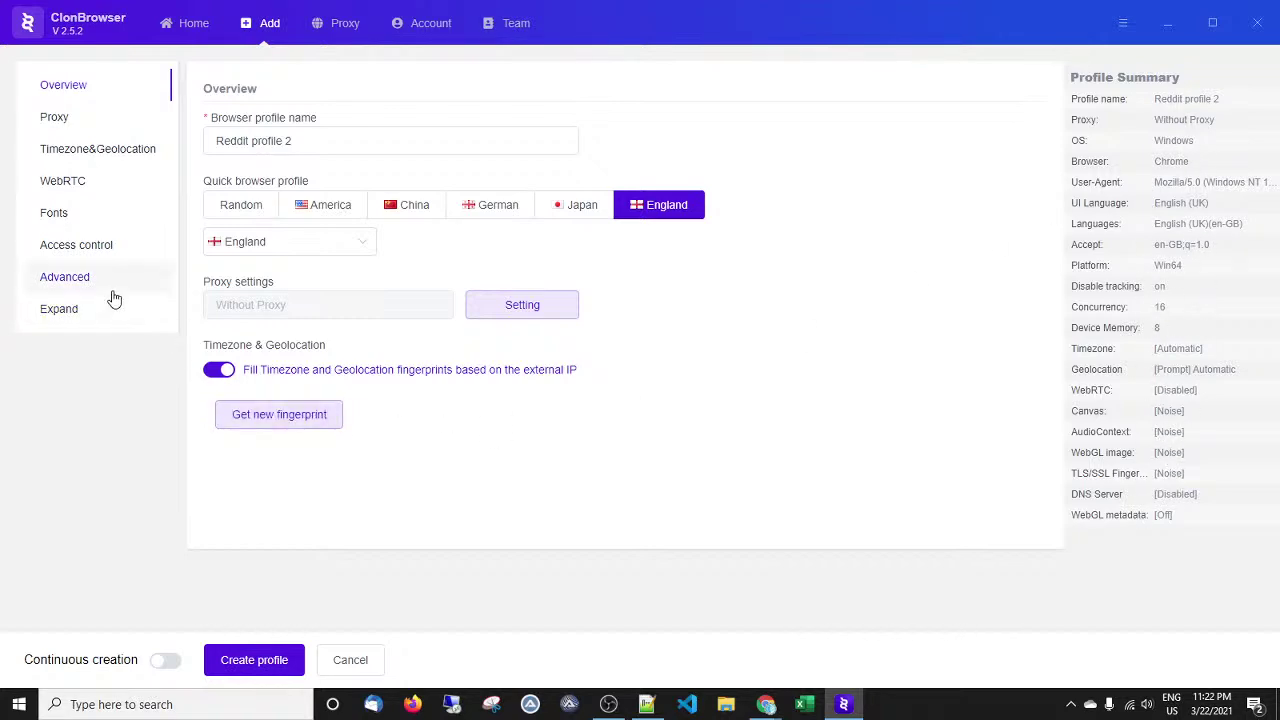
# Review the available proxy connection types, leave the profile set to Without Proxy, and create "Reddit profile 2".
pyautogui.click(72, 120)
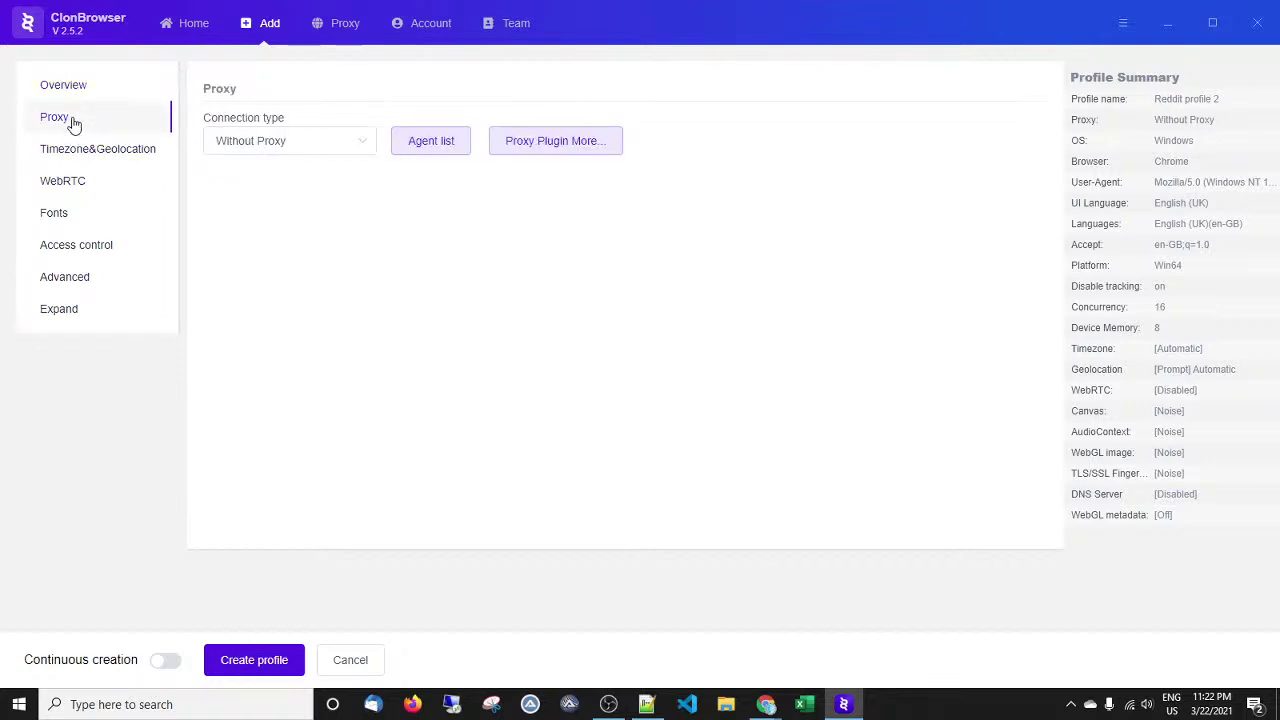
pyautogui.click(275, 147)
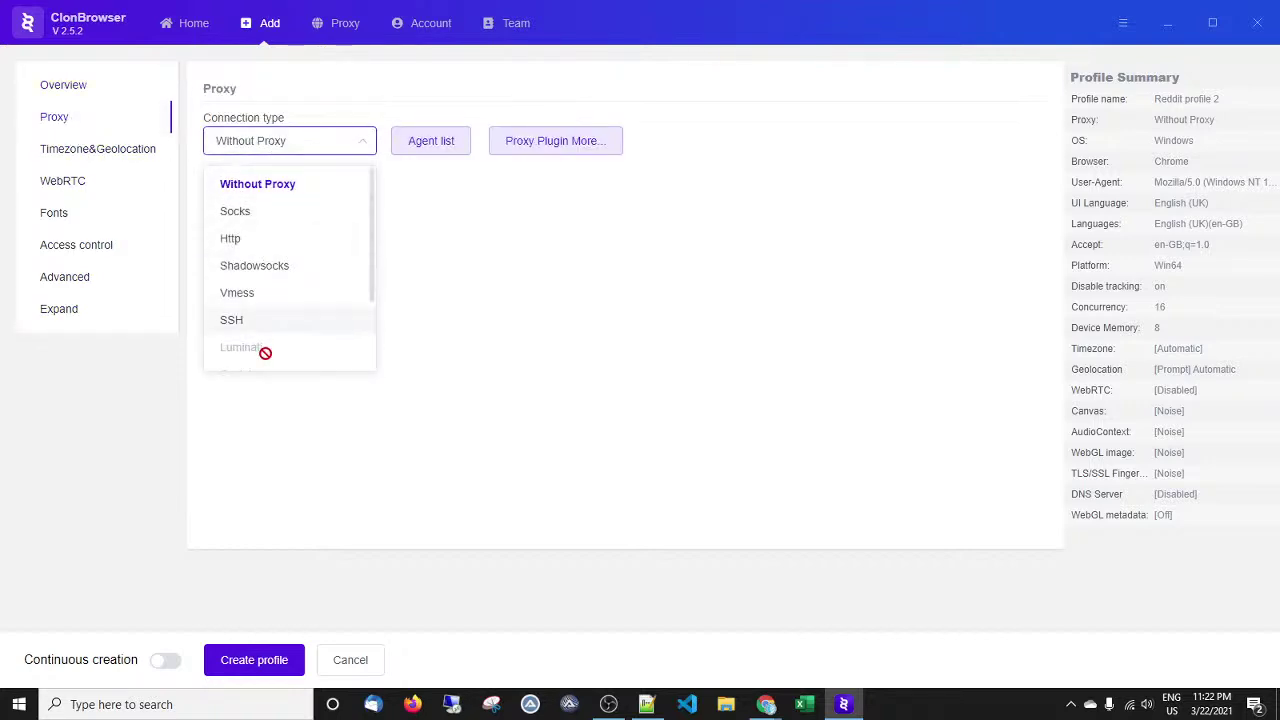
pyautogui.click(523, 257)
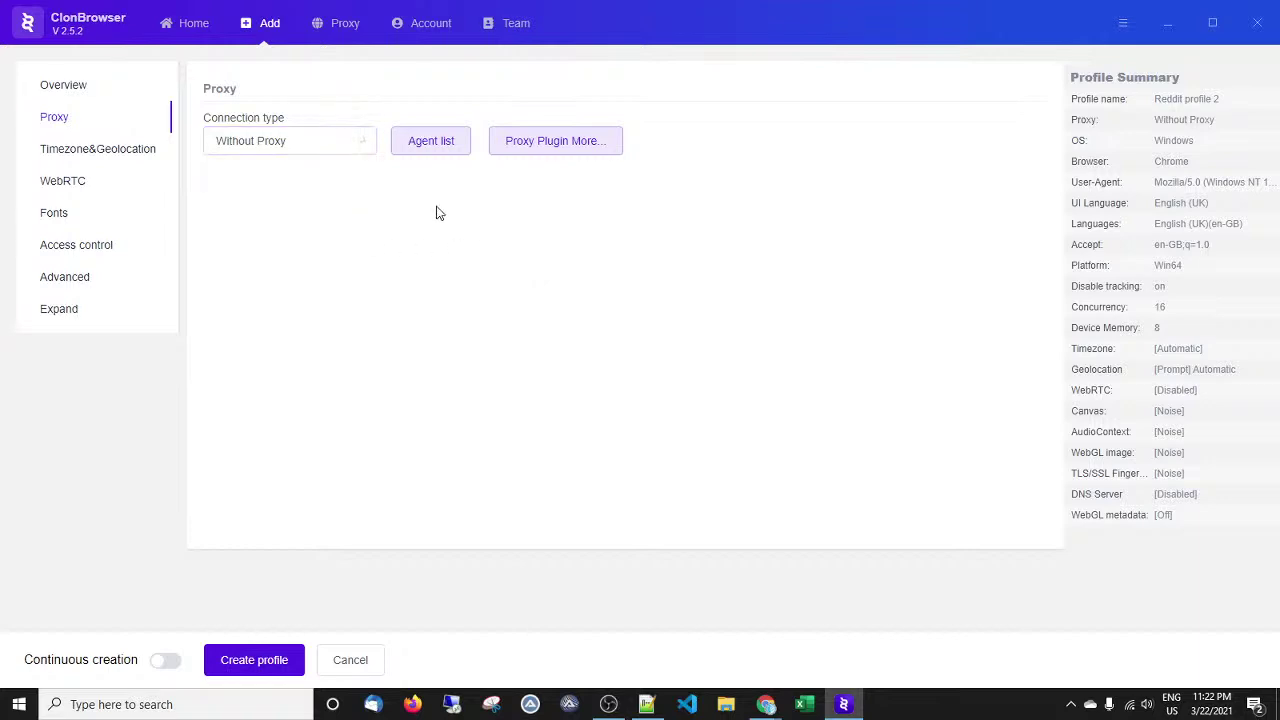
pyautogui.click(78, 100)
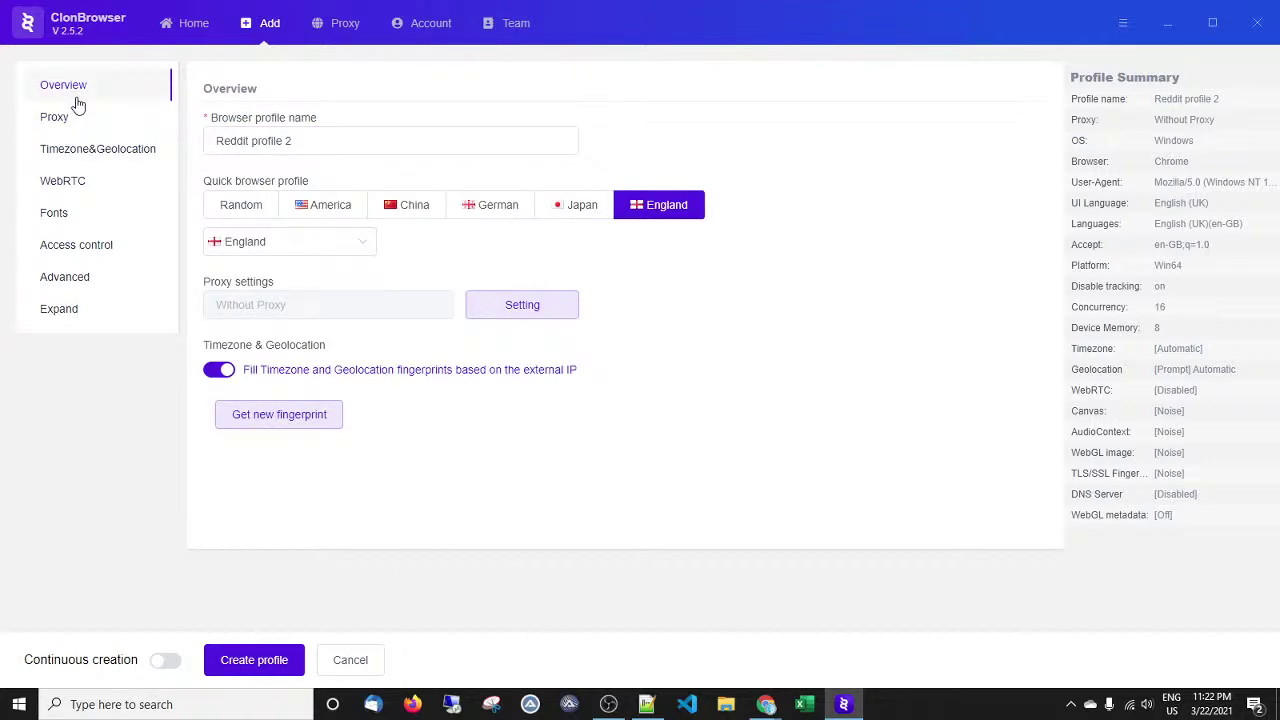
pyautogui.click(279, 665)
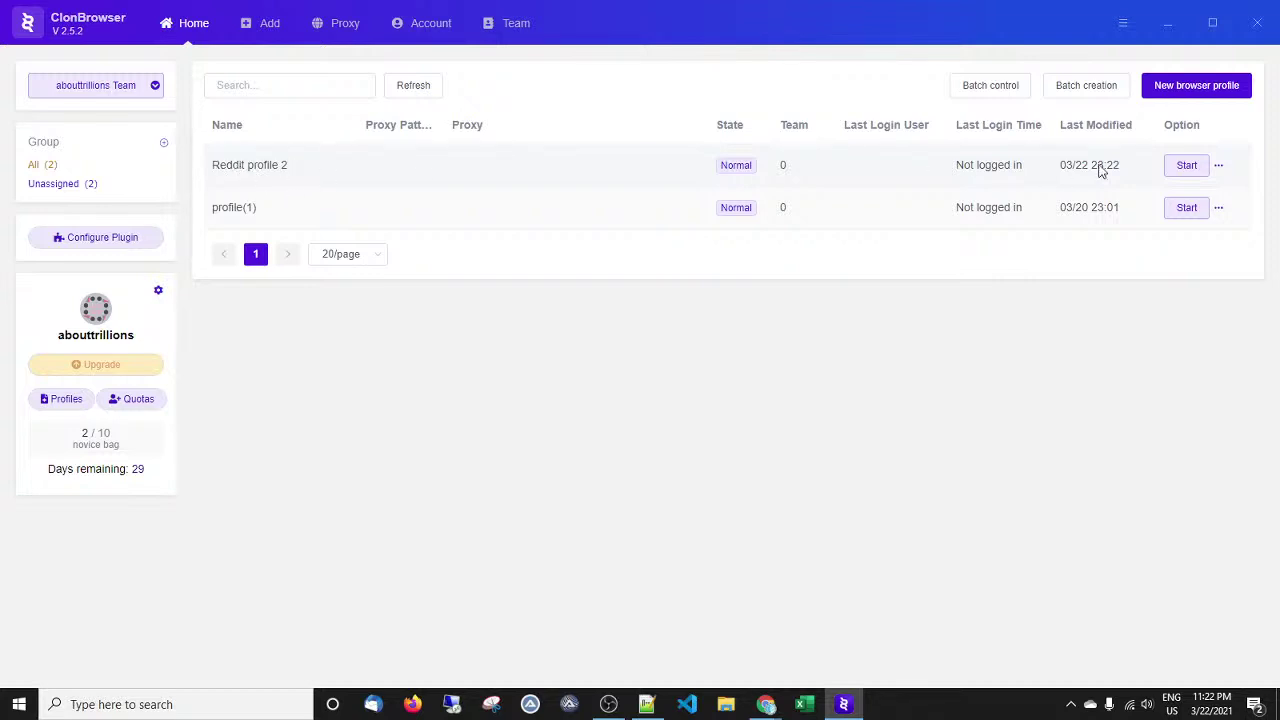
# Start the "Reddit profile 2" browser and reposition its window over the profile list to view the fingerprint details.
pyautogui.click(1172, 168)
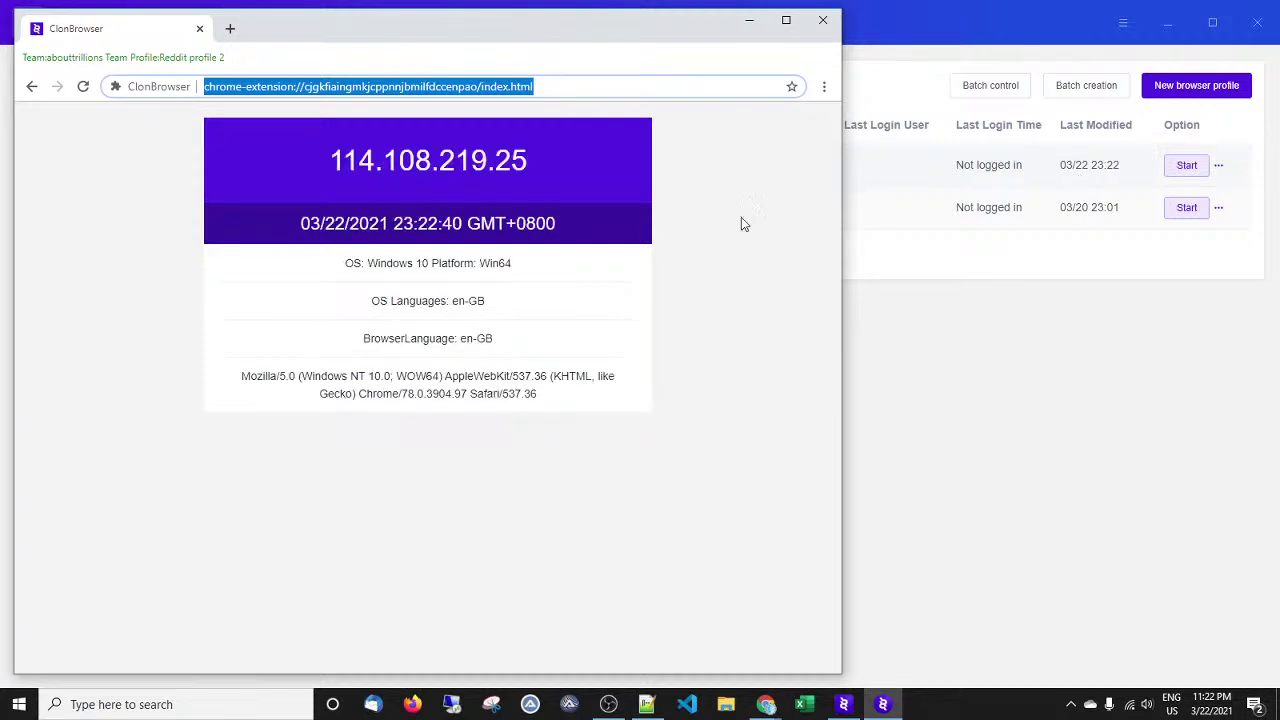
pyautogui.moveTo(266, 32); pyautogui.dragTo(400, 70)
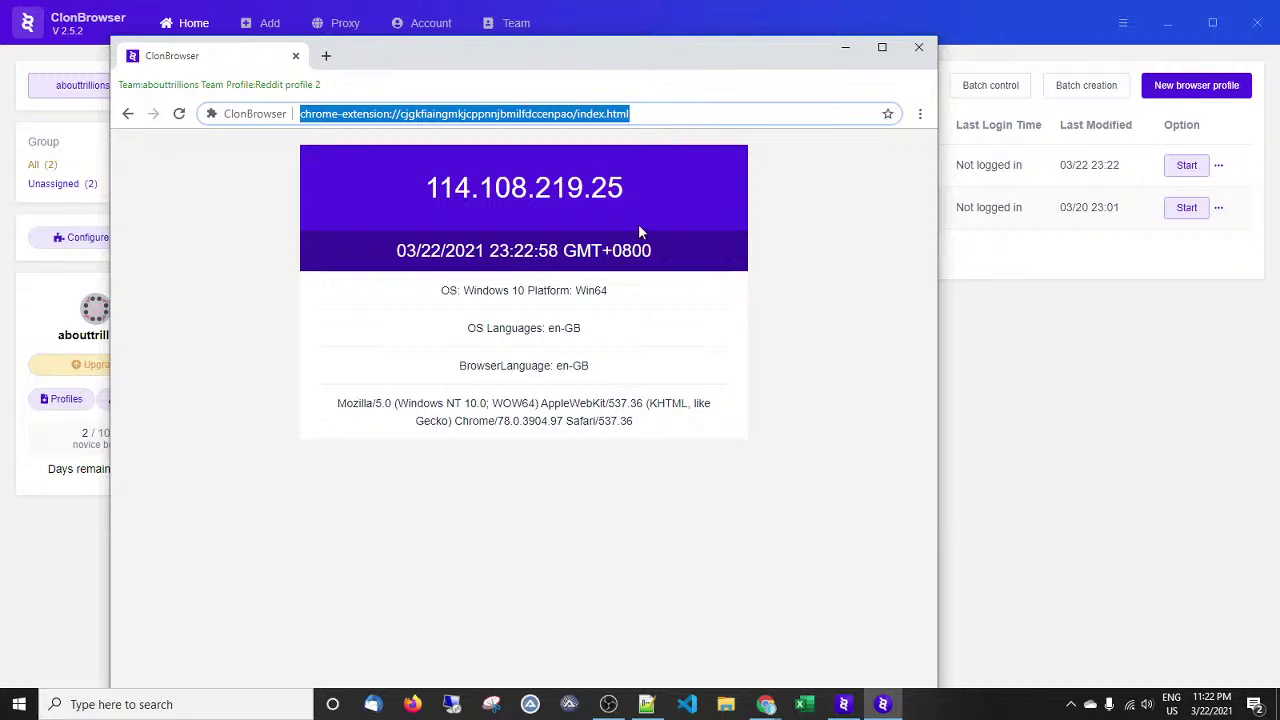
pyautogui.moveTo(493, 56); pyautogui.dragTo(535, 63)
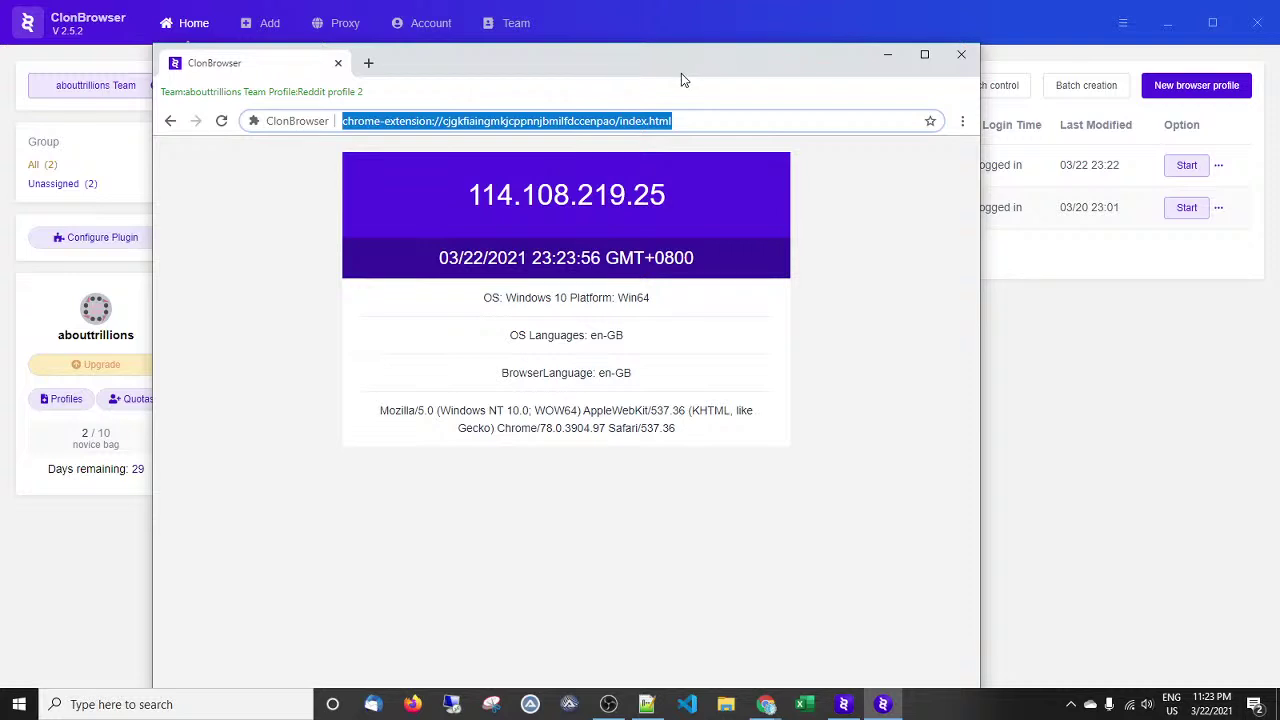
pyautogui.click(717, 118)
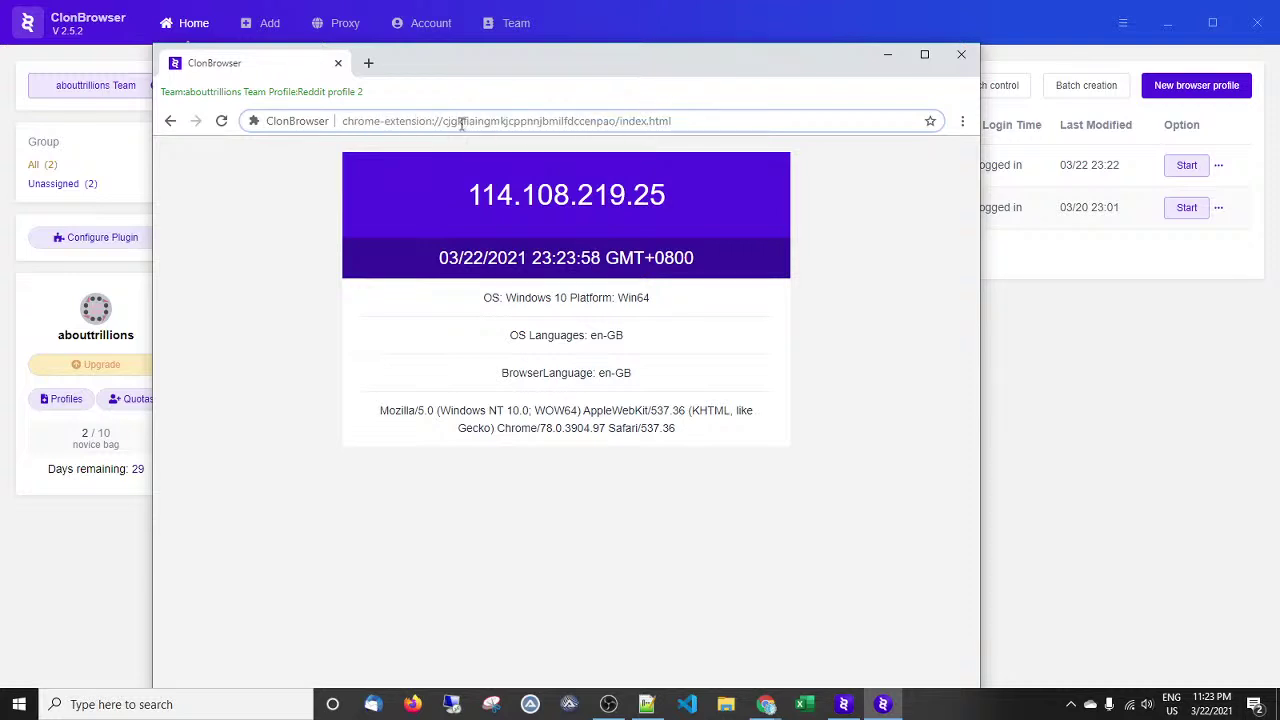
pyautogui.moveTo(357, 121); pyautogui.dragTo(727, 144)
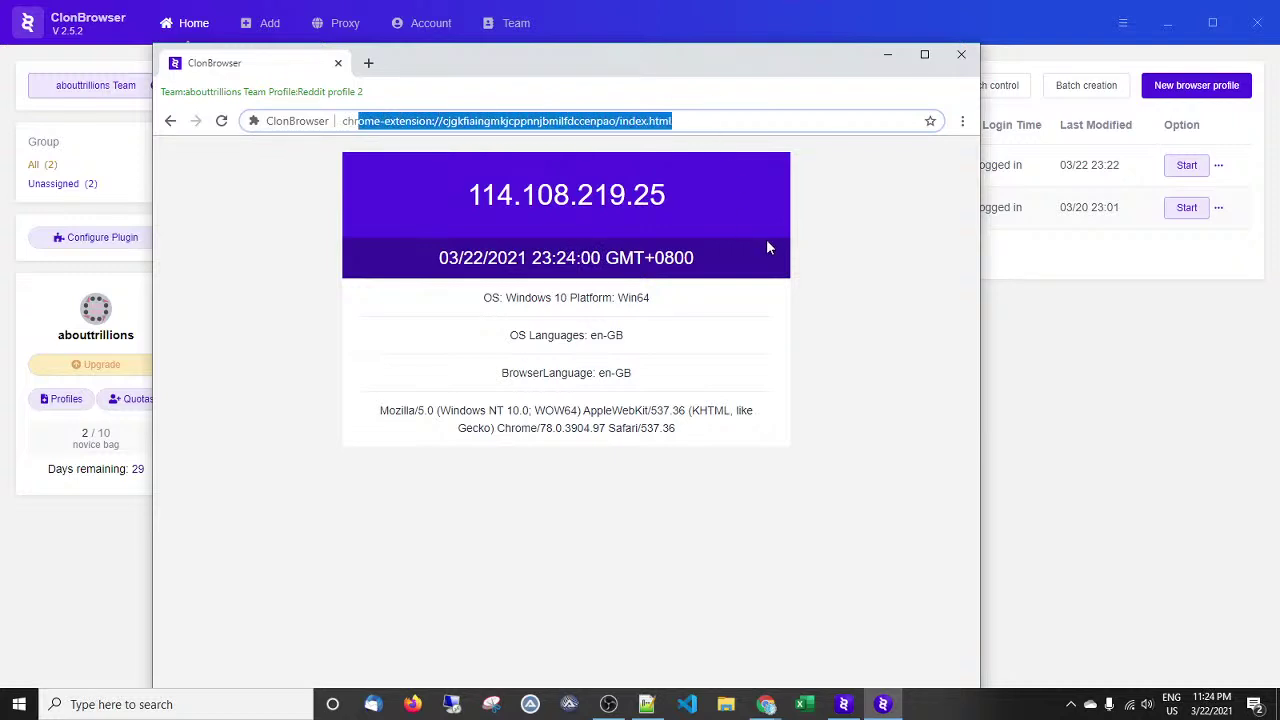
pyautogui.click(684, 120)
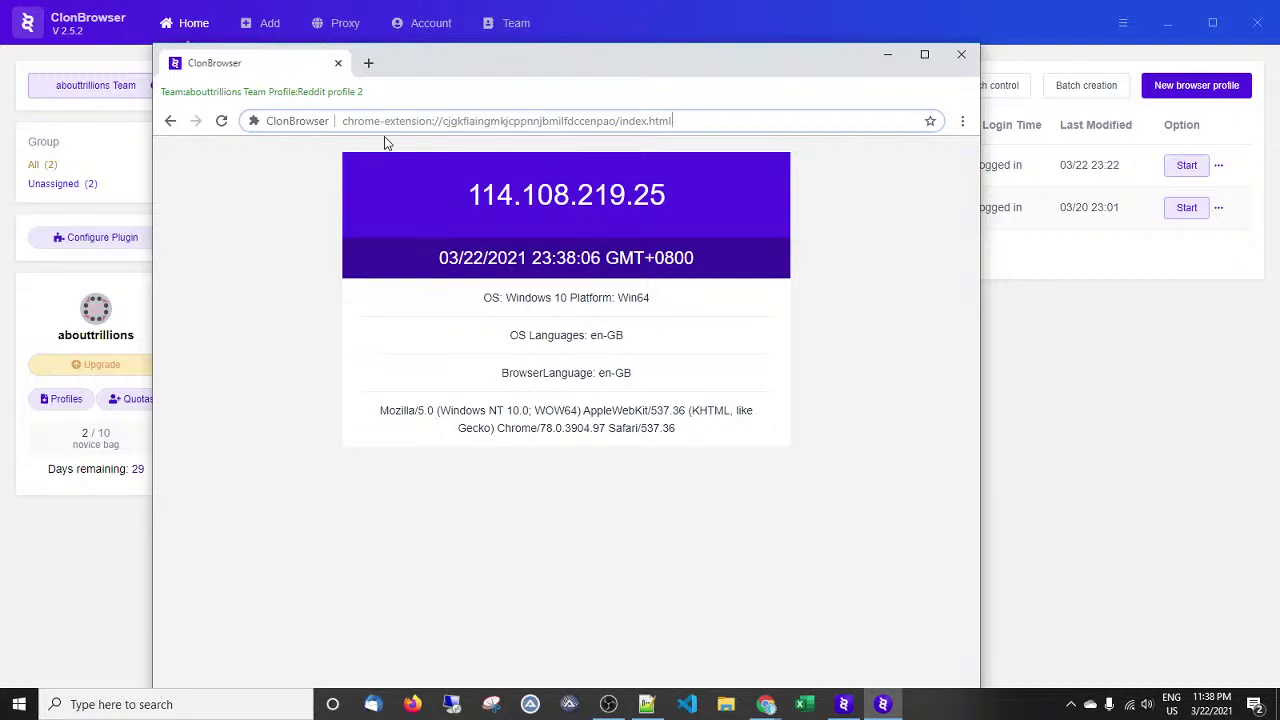
pyautogui.moveTo(359, 120); pyautogui.dragTo(683, 117)
pyautogui.click(680, 116)
pyautogui.moveTo(343, 121)
pyautogui.mouseDown()
pyautogui.moveTo(677, 122)
pyautogui.moveTo(320, 120)
pyautogui.mouseUp()
pyautogui.click(677, 122)
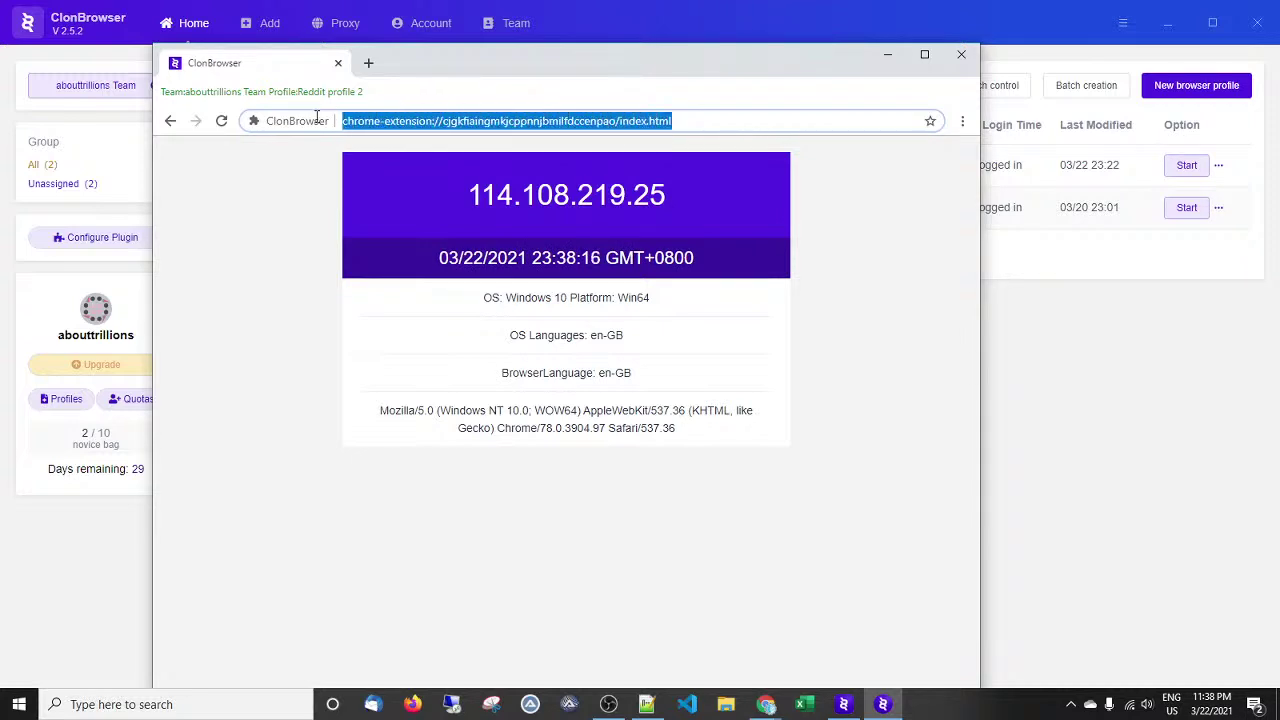
pyautogui.click(407, 128)
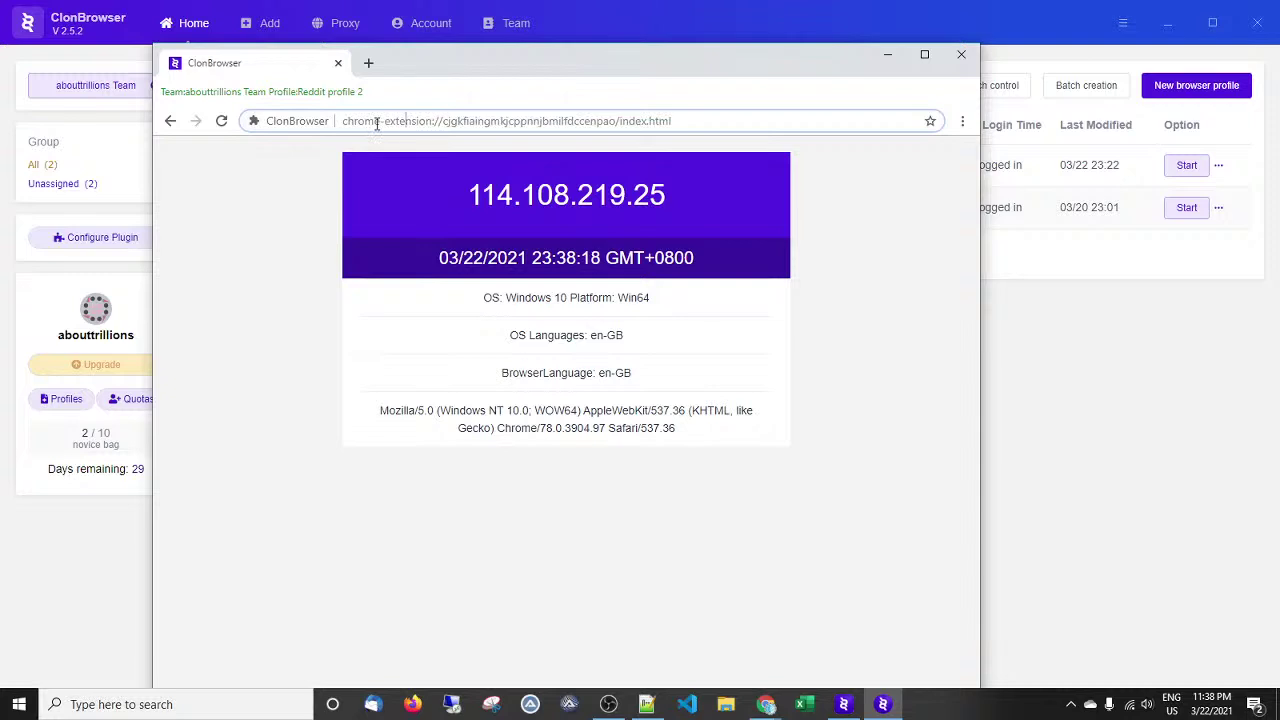
pyautogui.moveTo(377, 121); pyautogui.dragTo(694, 121)
pyautogui.click(692, 122)
# Close the running "Reddit profile 2" browser, start the profile again, and reposition its window.
pyautogui.click(887, 54)
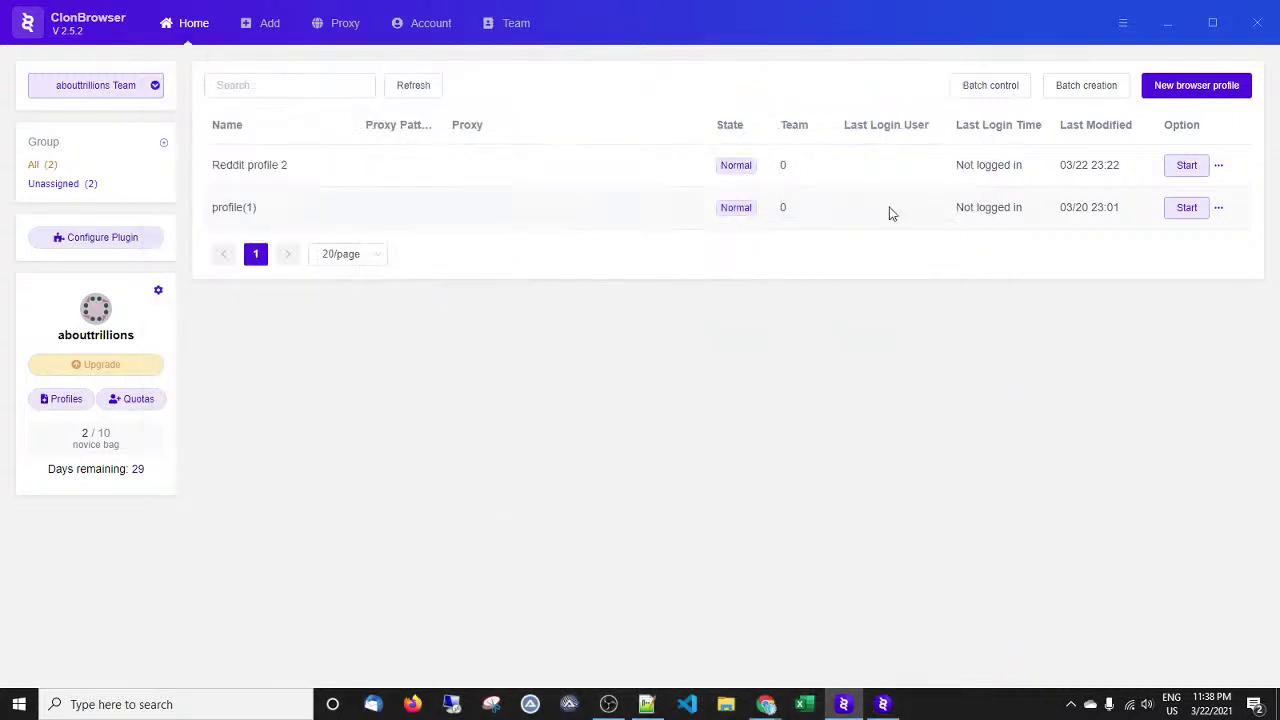
pyautogui.click(1186, 165)
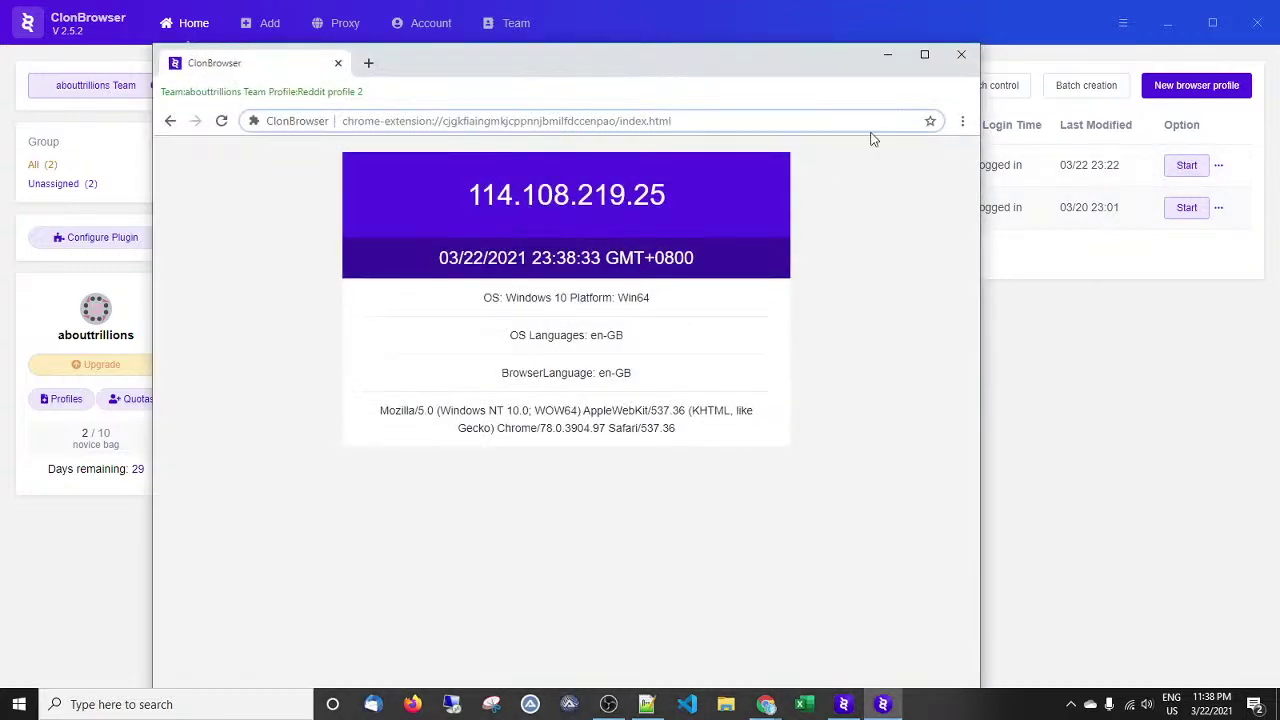
pyautogui.click(961, 54)
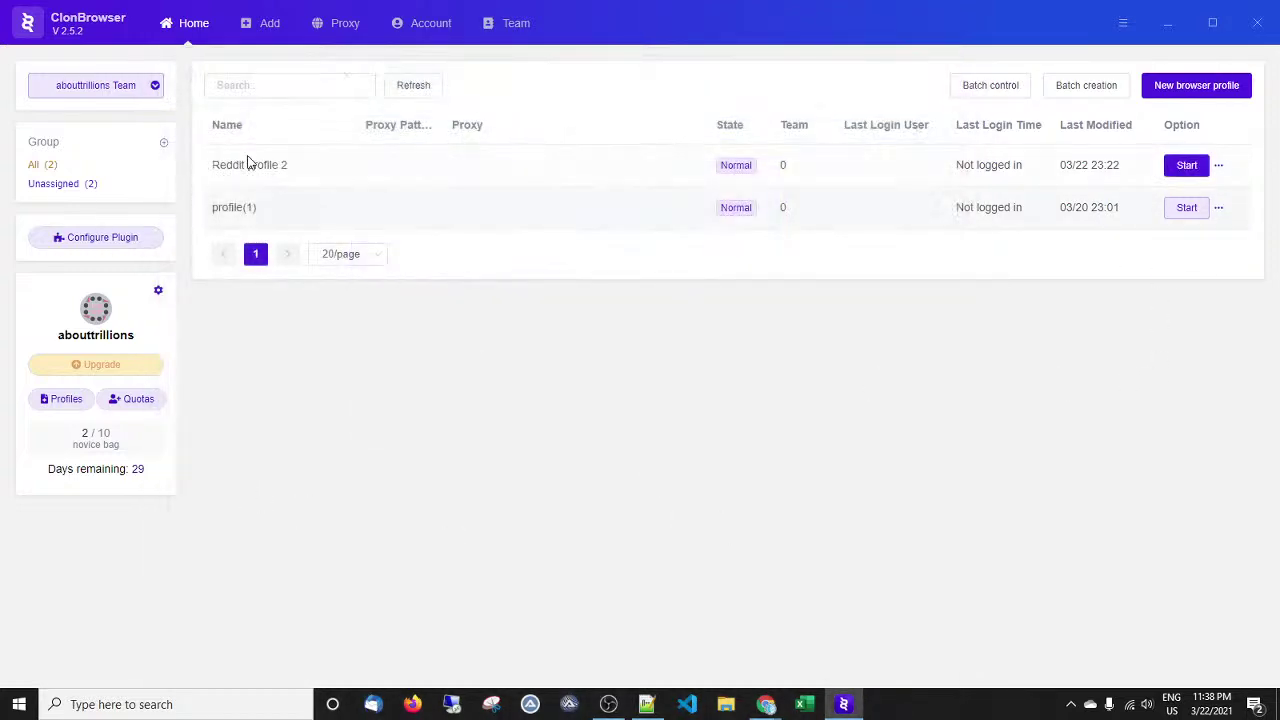
pyautogui.click(1186, 165)
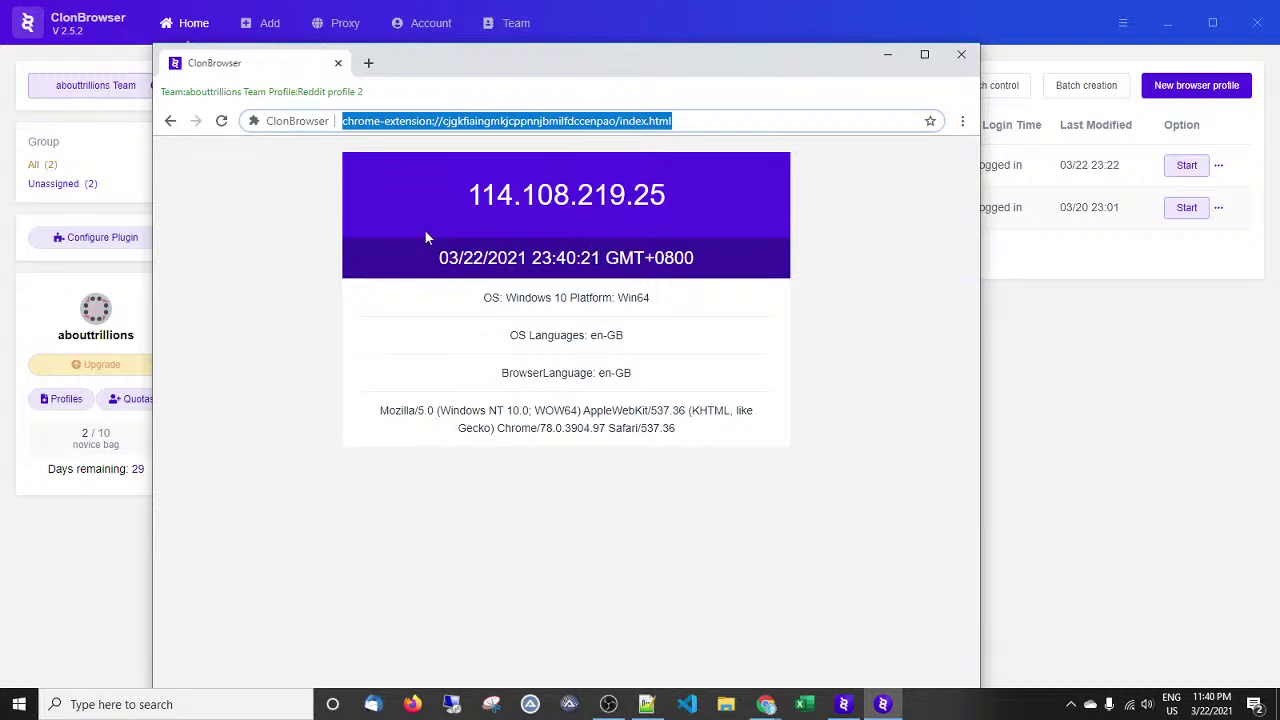
pyautogui.moveTo(433, 63)
pyautogui.mouseDown()
pyautogui.moveTo(478, 62)
pyautogui.moveTo(434, 176)
pyautogui.moveTo(416, 74)
pyautogui.mouseUp()
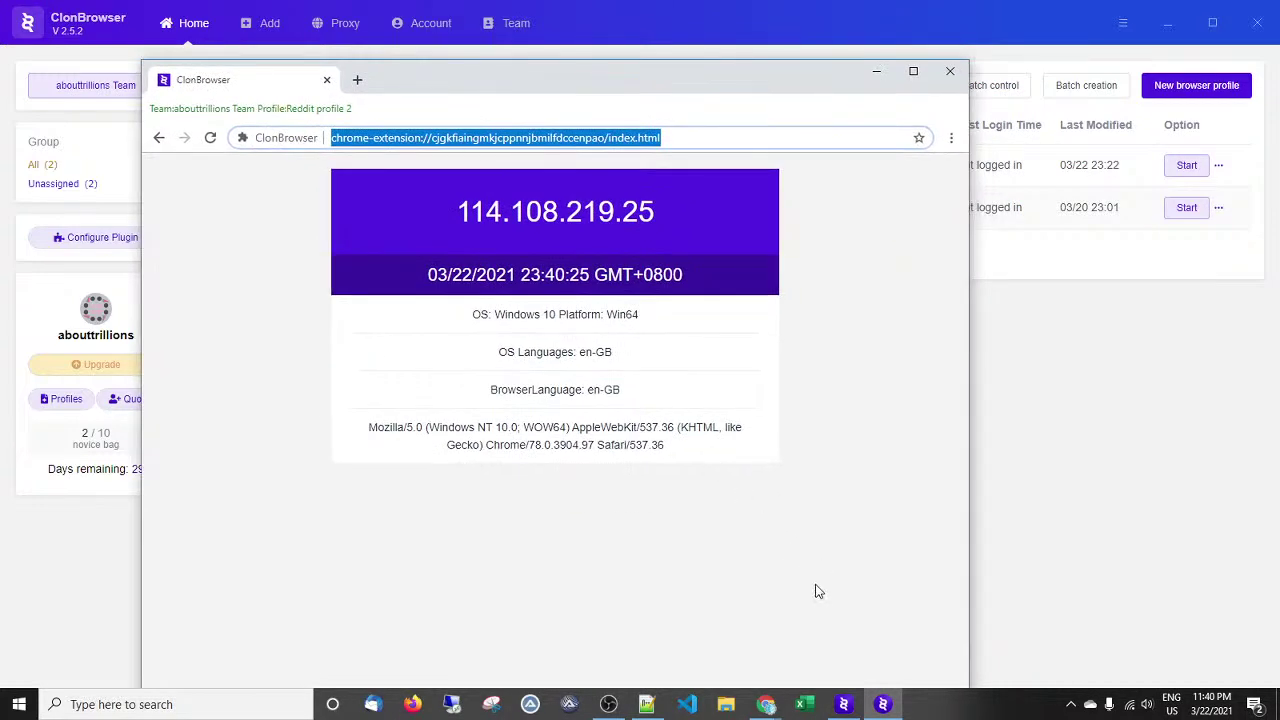
# Check the streaming and recording status in OBS and return to the ClonBrowser profile window.
pyautogui.moveTo(777, 710)
pyautogui.hotkey('alt', 'Tab')
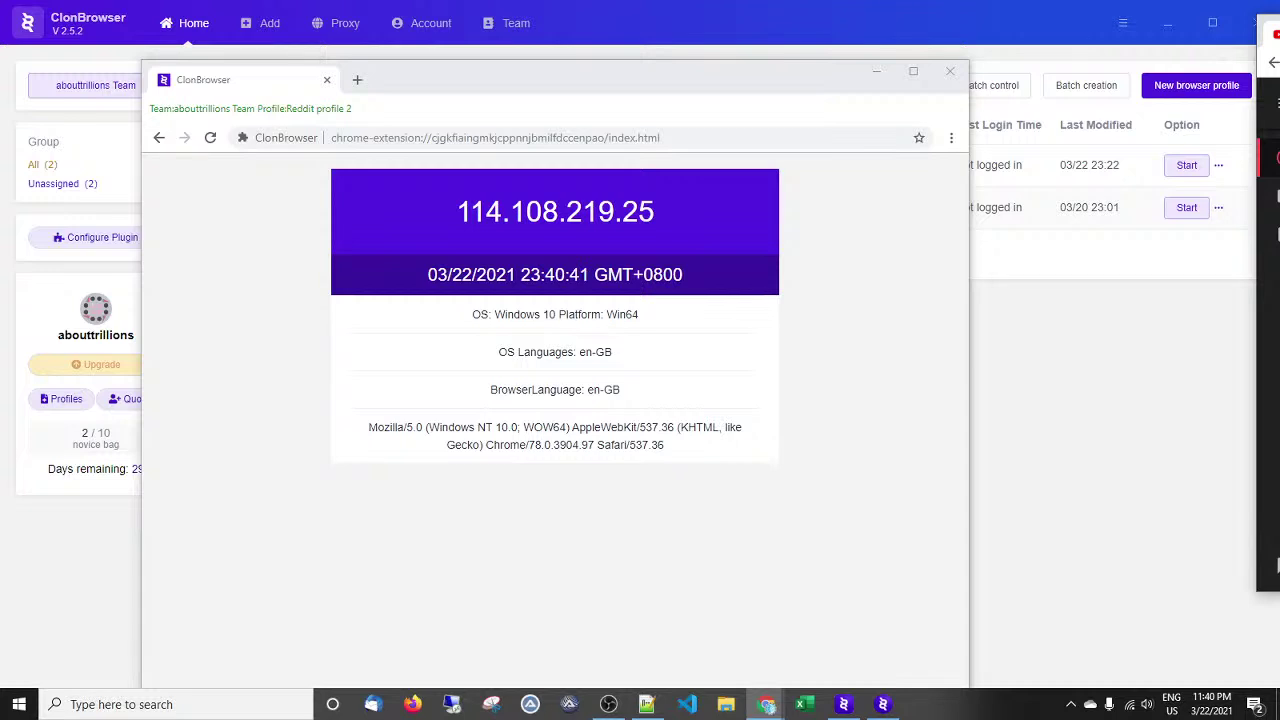
pyautogui.click(608, 704)
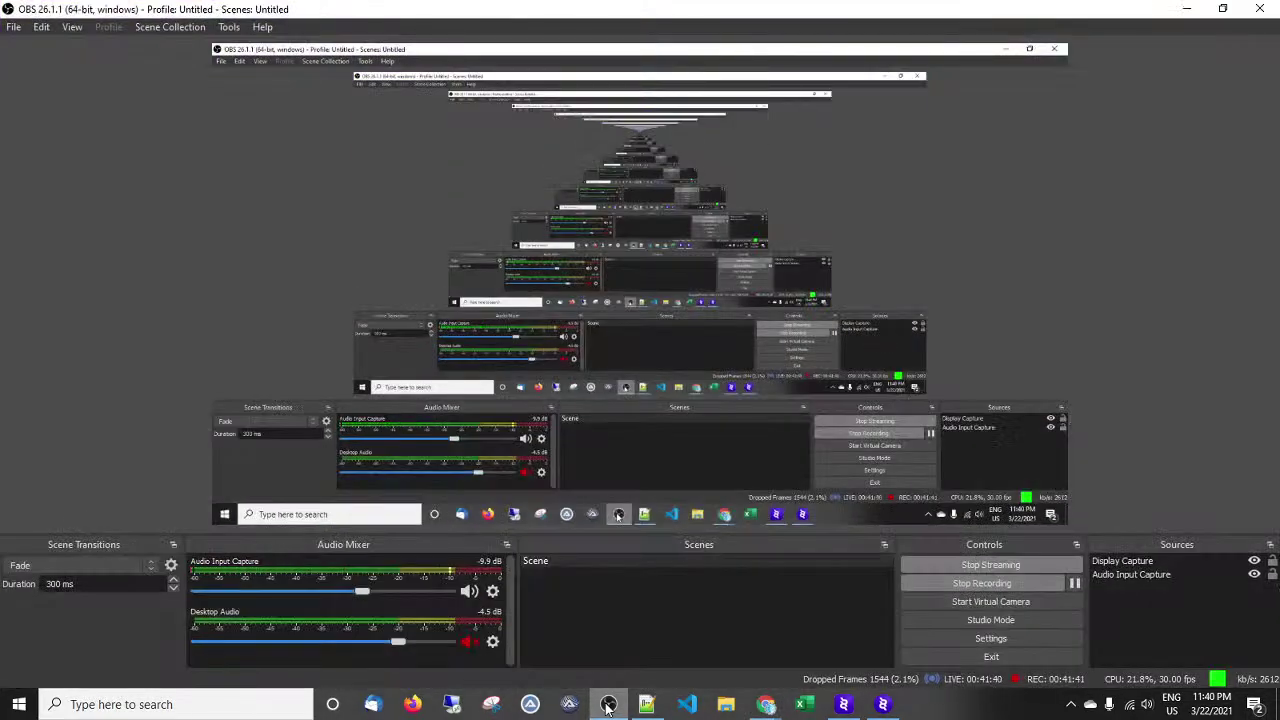
pyautogui.click(608, 704)
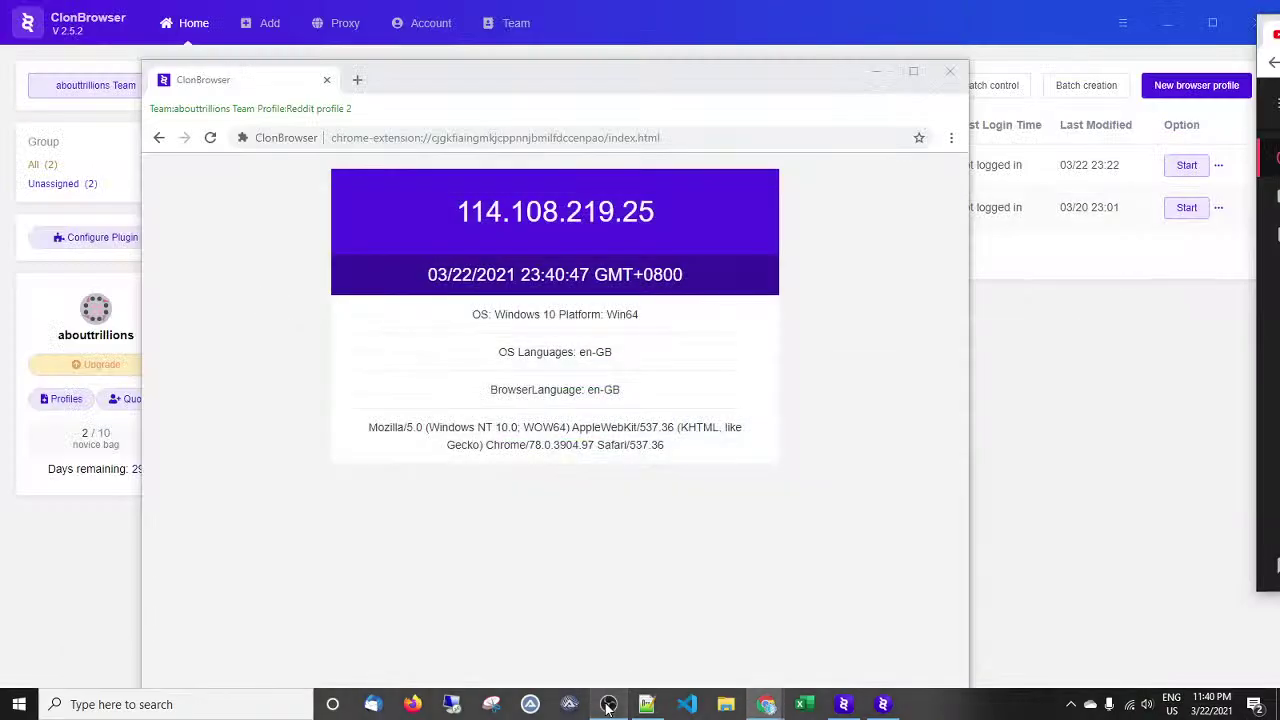
# Switch to the topic list in Notepad++ and highlight the line "Browser automation studio cpu and ram".
pyautogui.click(648, 705)
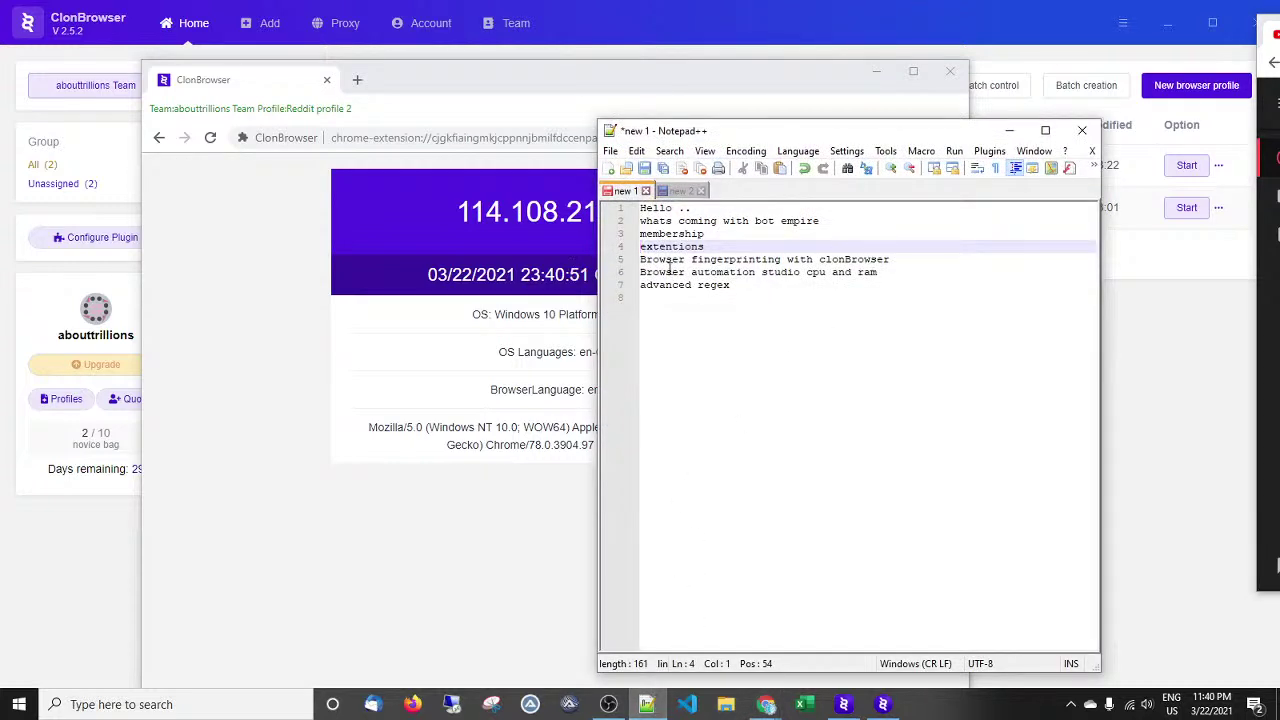
pyautogui.moveTo(643, 272); pyautogui.dragTo(890, 272)
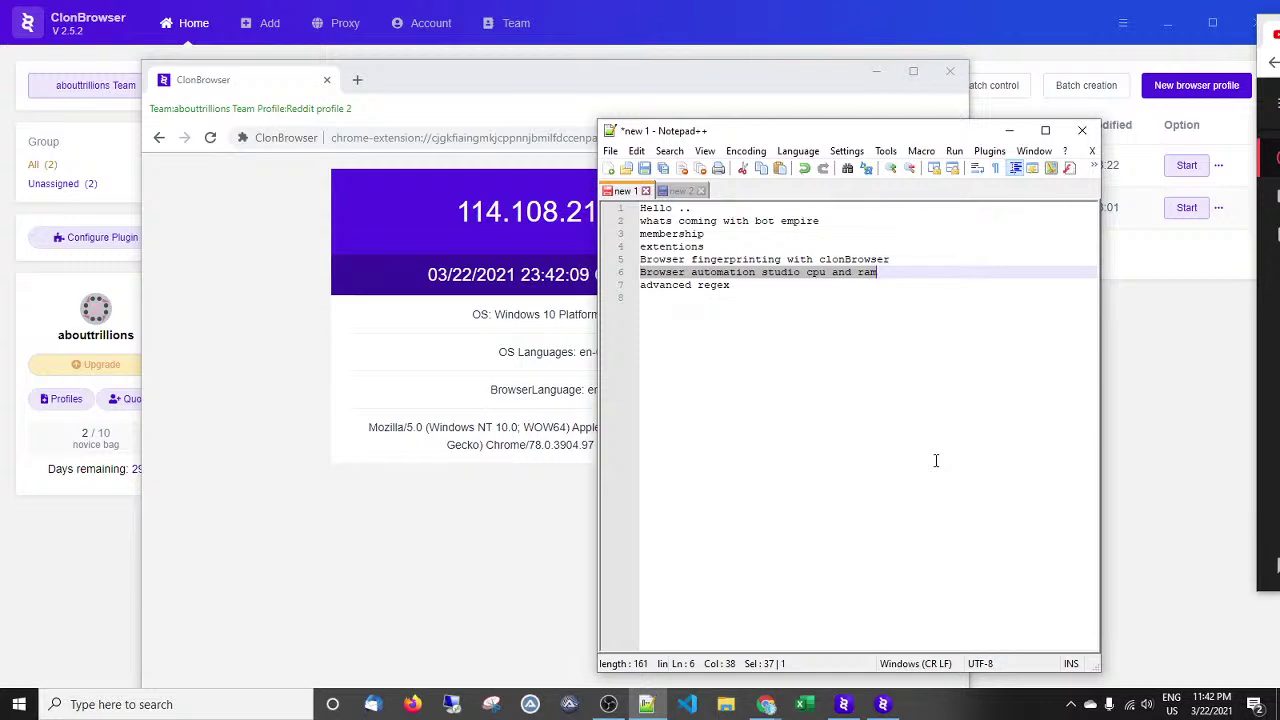
pyautogui.click(797, 272)
pyautogui.moveTo(877, 272); pyautogui.dragTo(643, 278)
# Minimise the Notepad++ and ClonBrowser windows and launch Browser Automation Studio from the desktop.
pyautogui.click(1009, 130)
pyautogui.click(876, 72)
pyautogui.click(1168, 23)
pyautogui.click(633, 354)
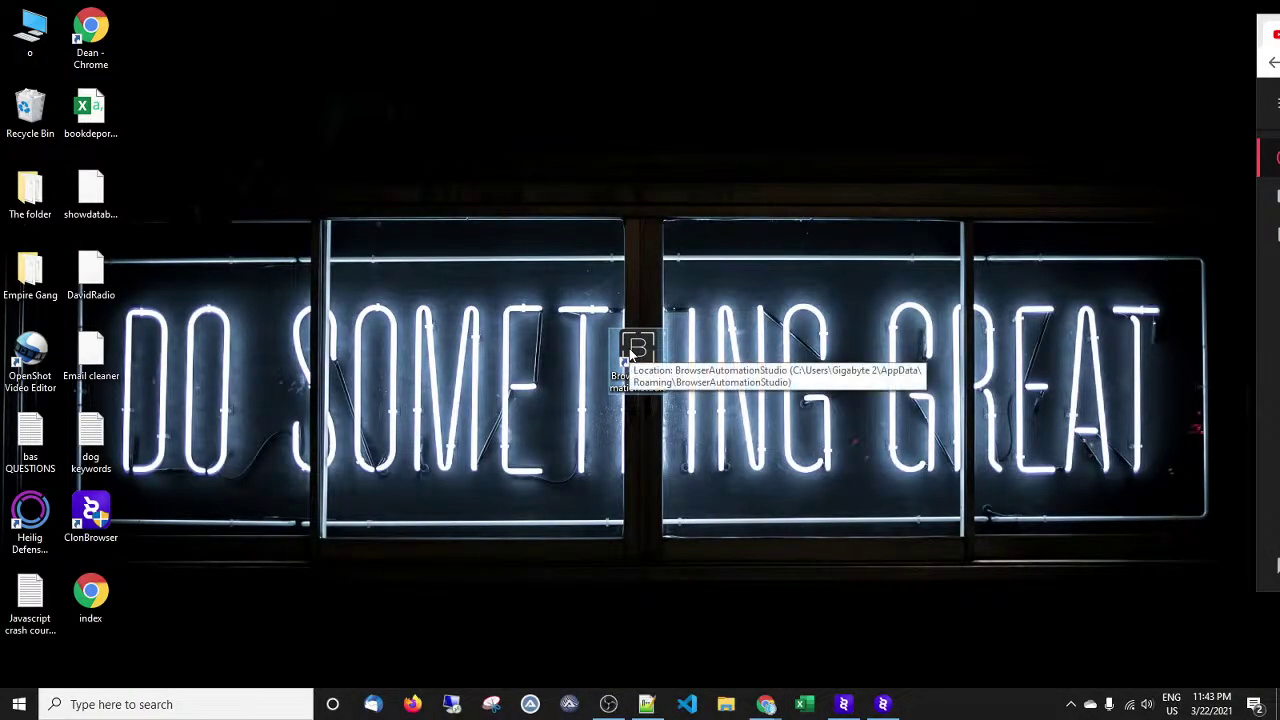
pyautogui.doubleClick(630, 352)
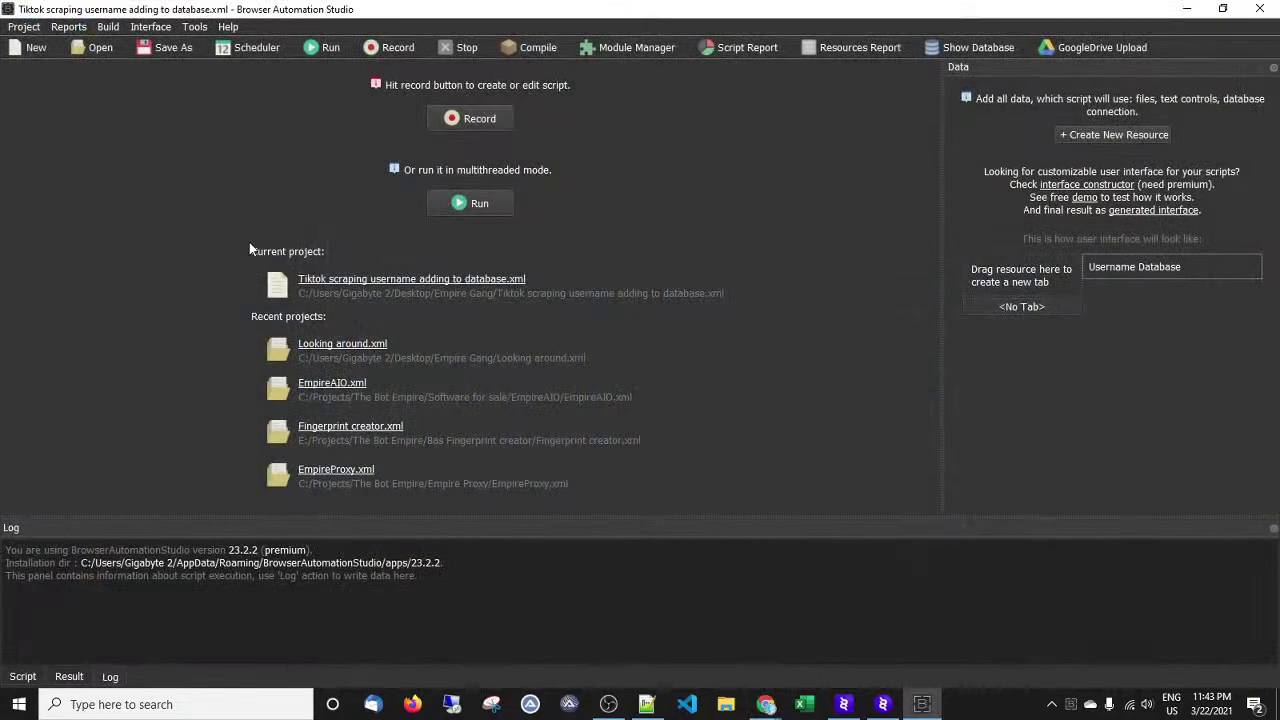
pyautogui.click(20, 26)
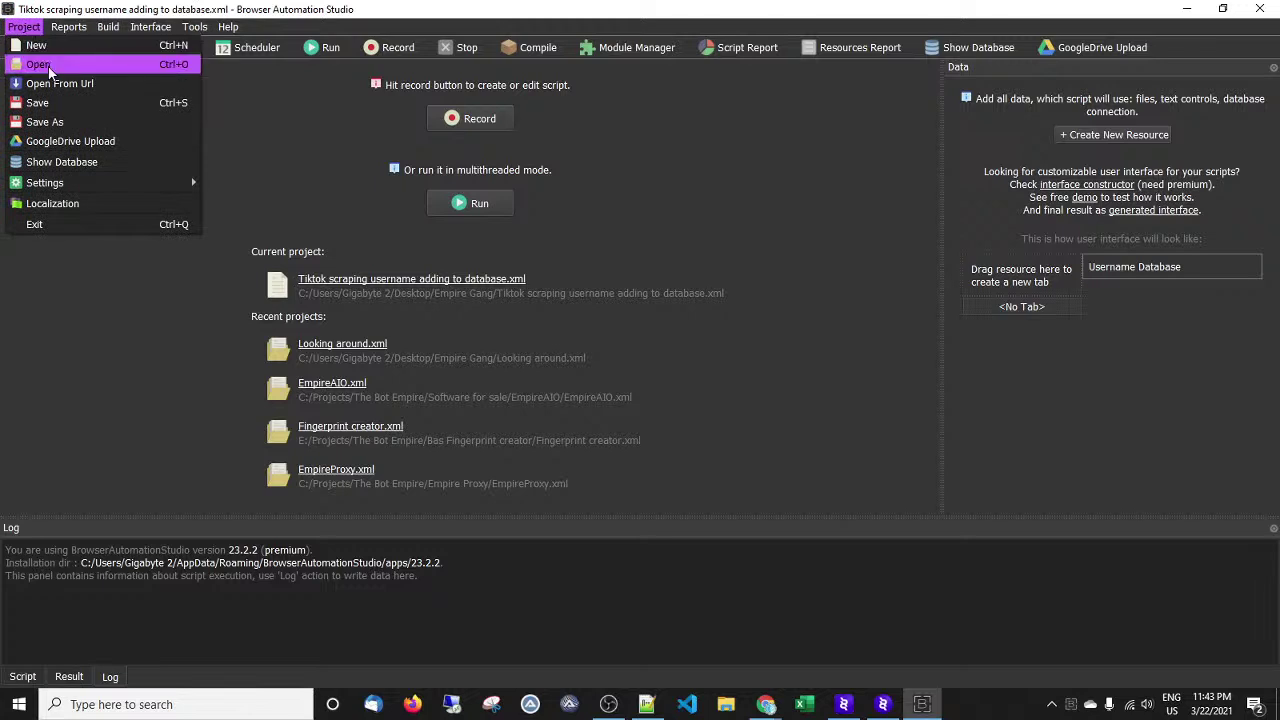
pyautogui.moveTo(64, 24)
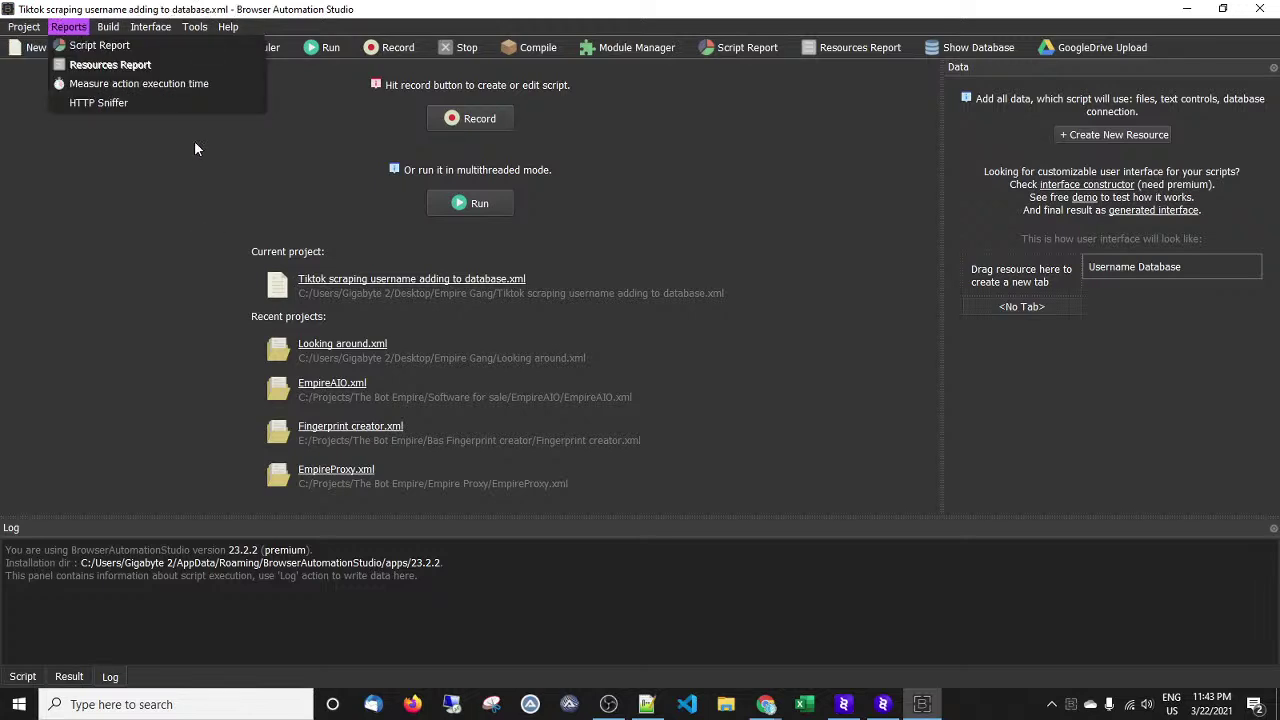
pyautogui.click(18, 30)
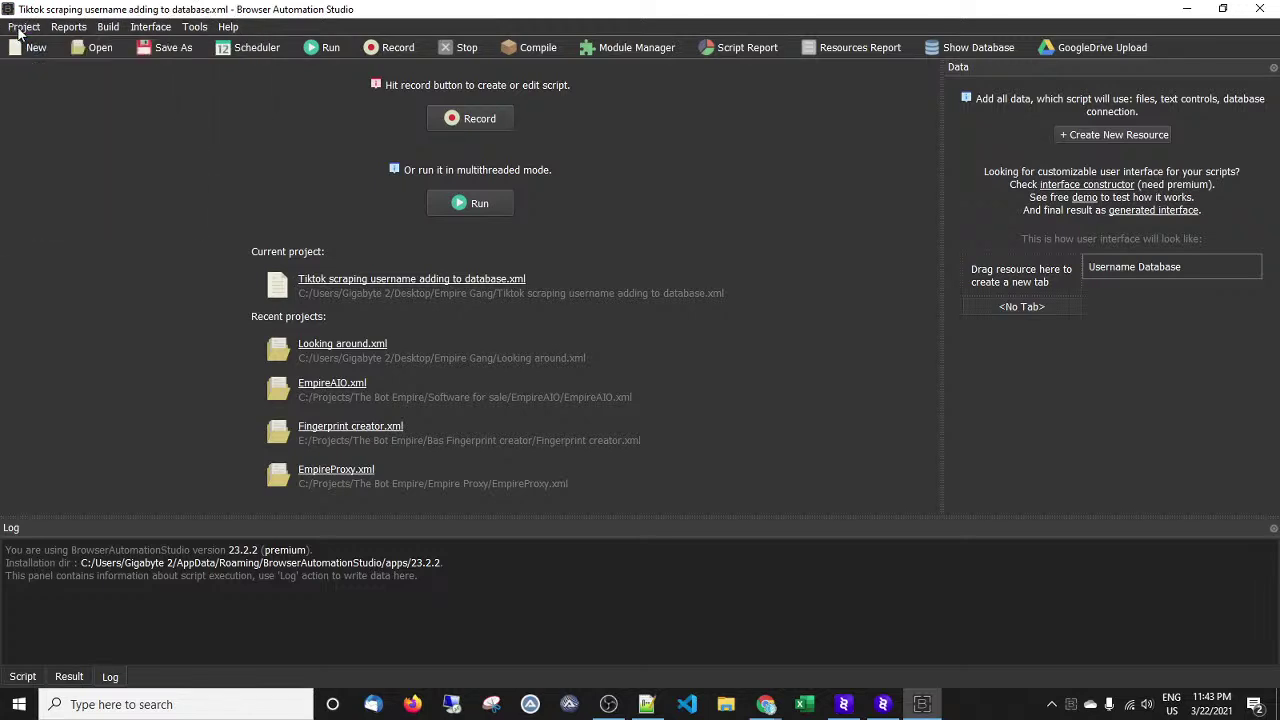
pyautogui.click(20, 27)
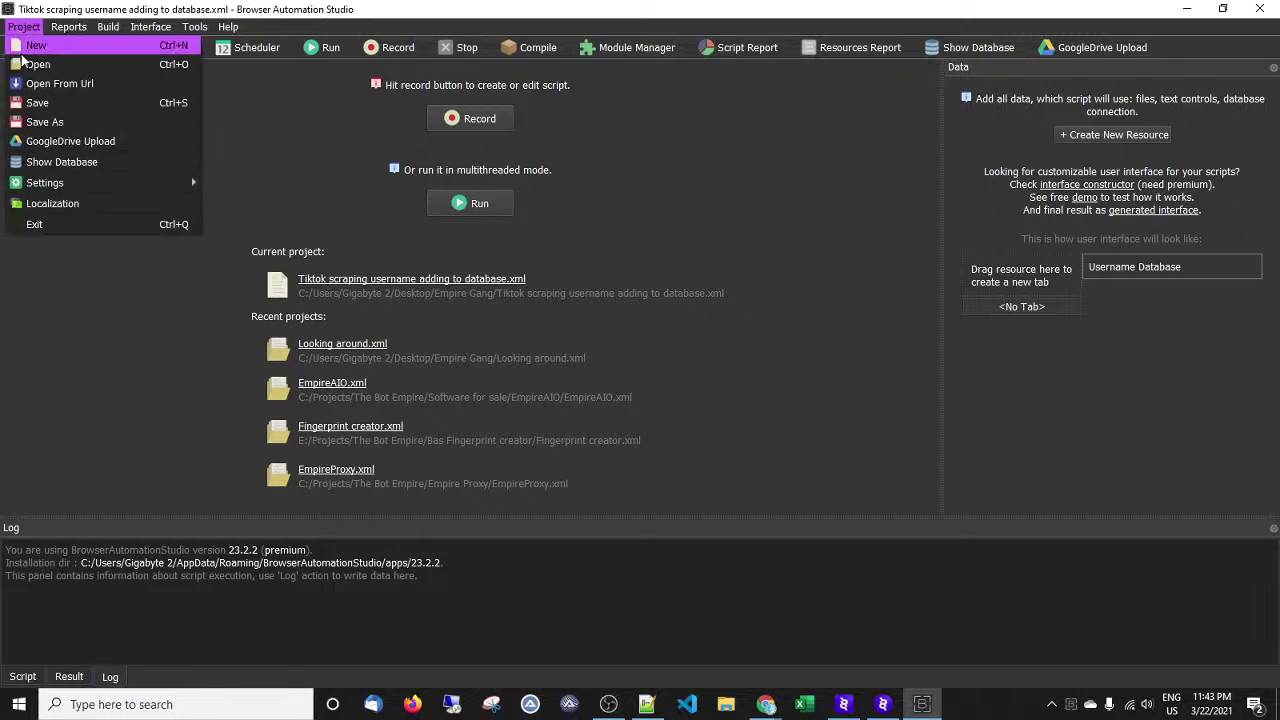
# Open the current TikTok scraping project in the script editor by recording it, accepting All for the Username Database resource.
pyautogui.click(405, 268)
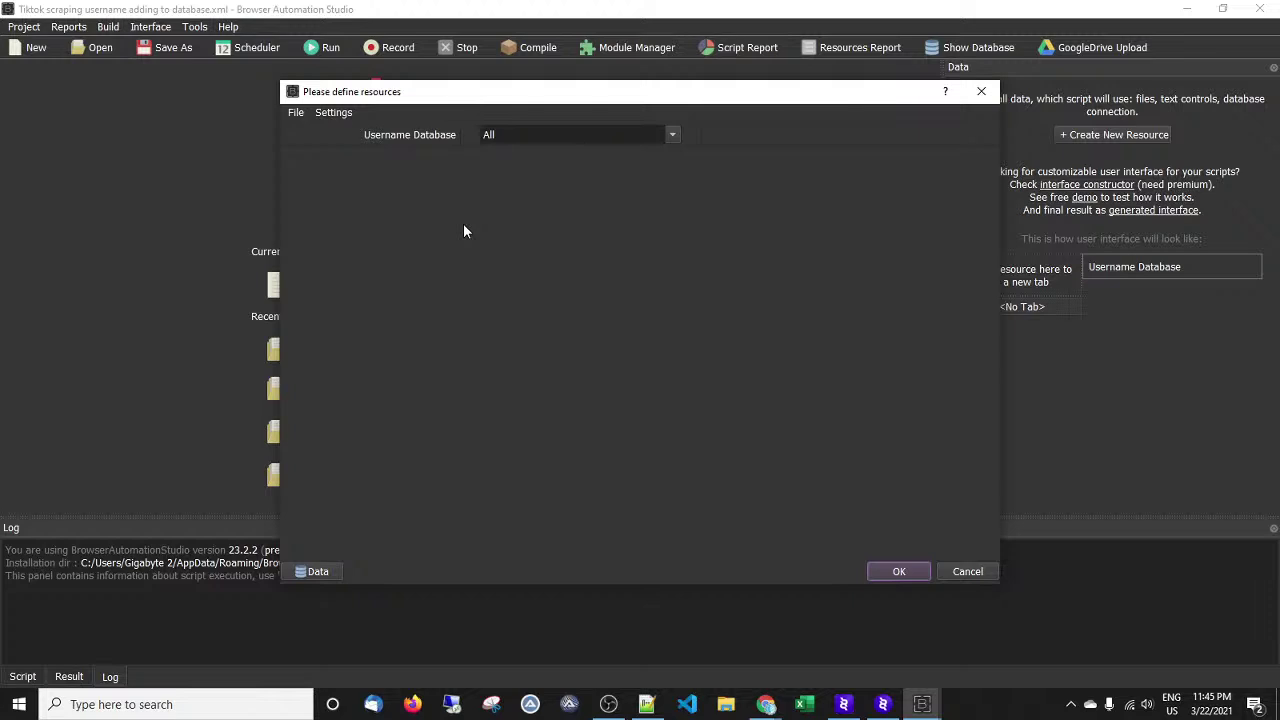
pyautogui.click(918, 570)
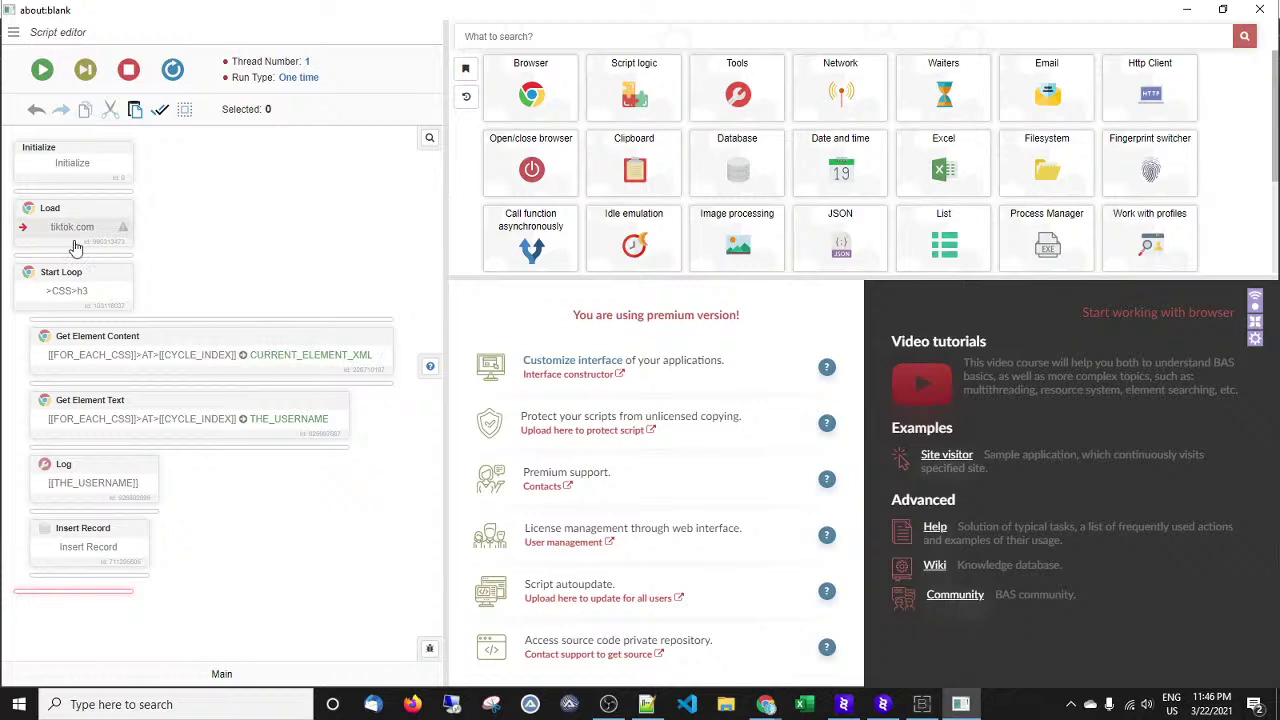
# Add a Request Mask Deny network action with the mask *.png between Initialize and the tiktok.com Load action.
pyautogui.click(85, 203)
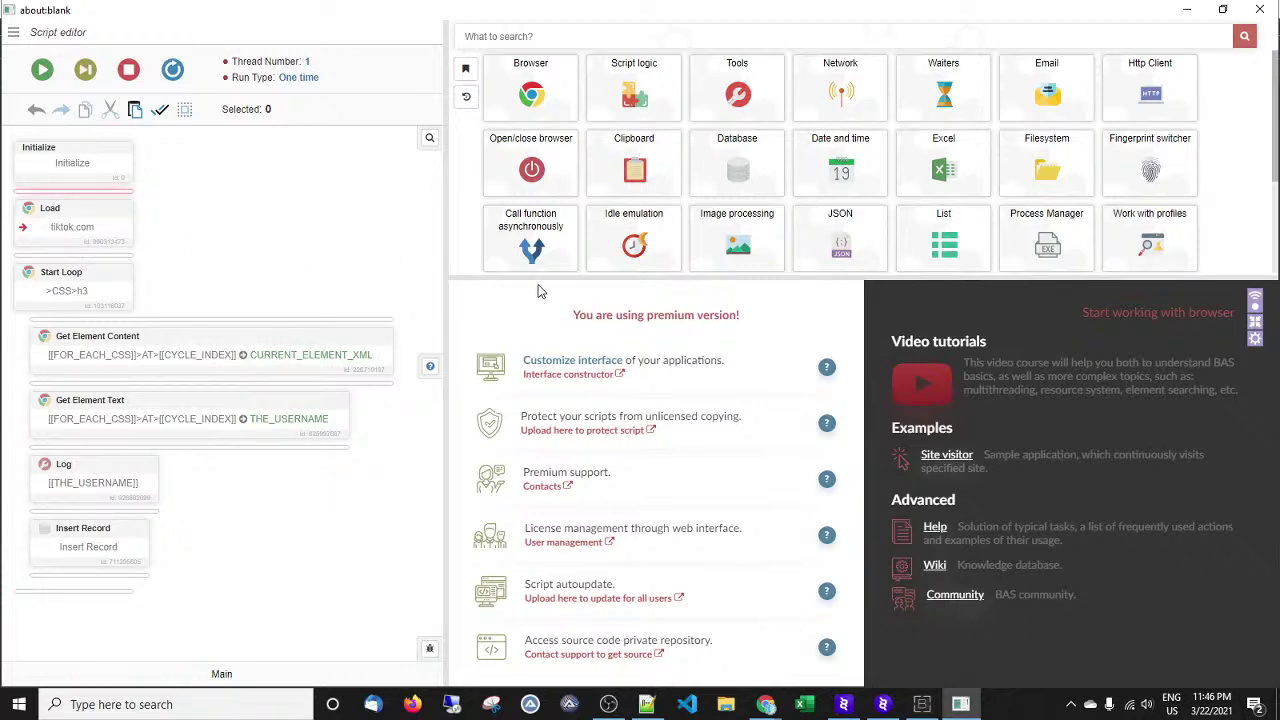
pyautogui.moveTo(540, 279); pyautogui.dragTo(535, 357)
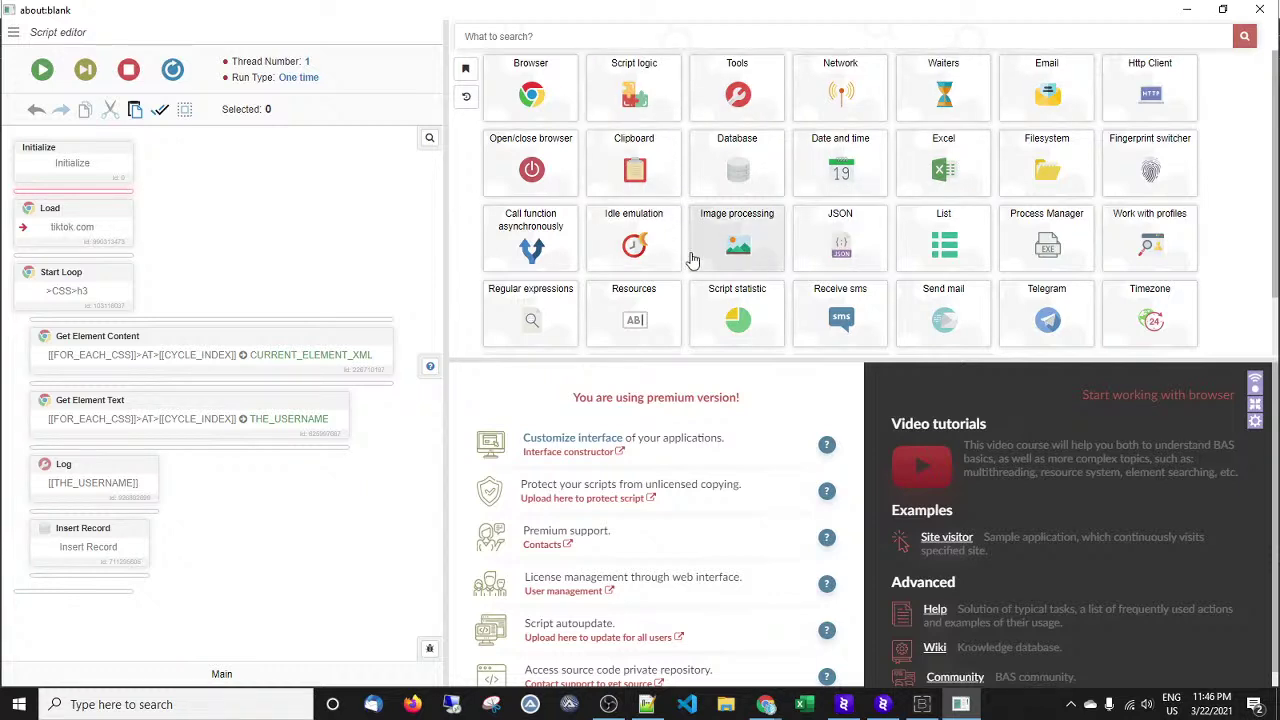
pyautogui.click(848, 86)
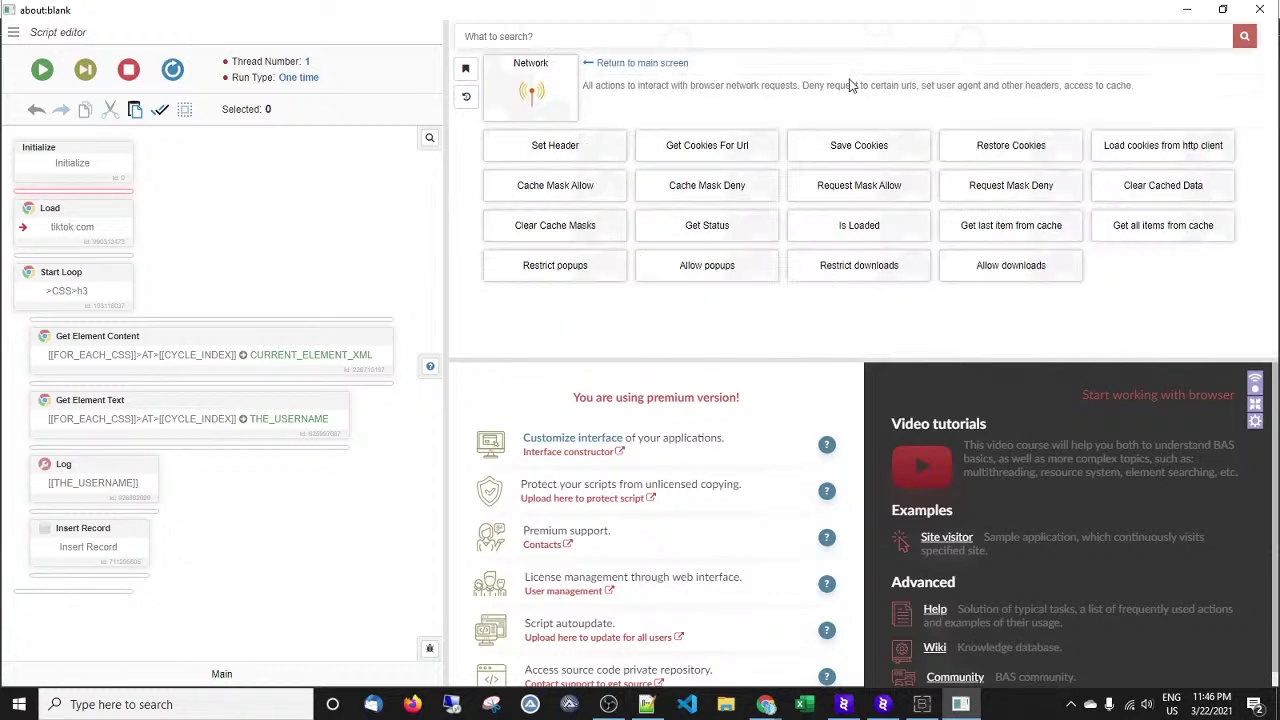
pyautogui.click(1013, 195)
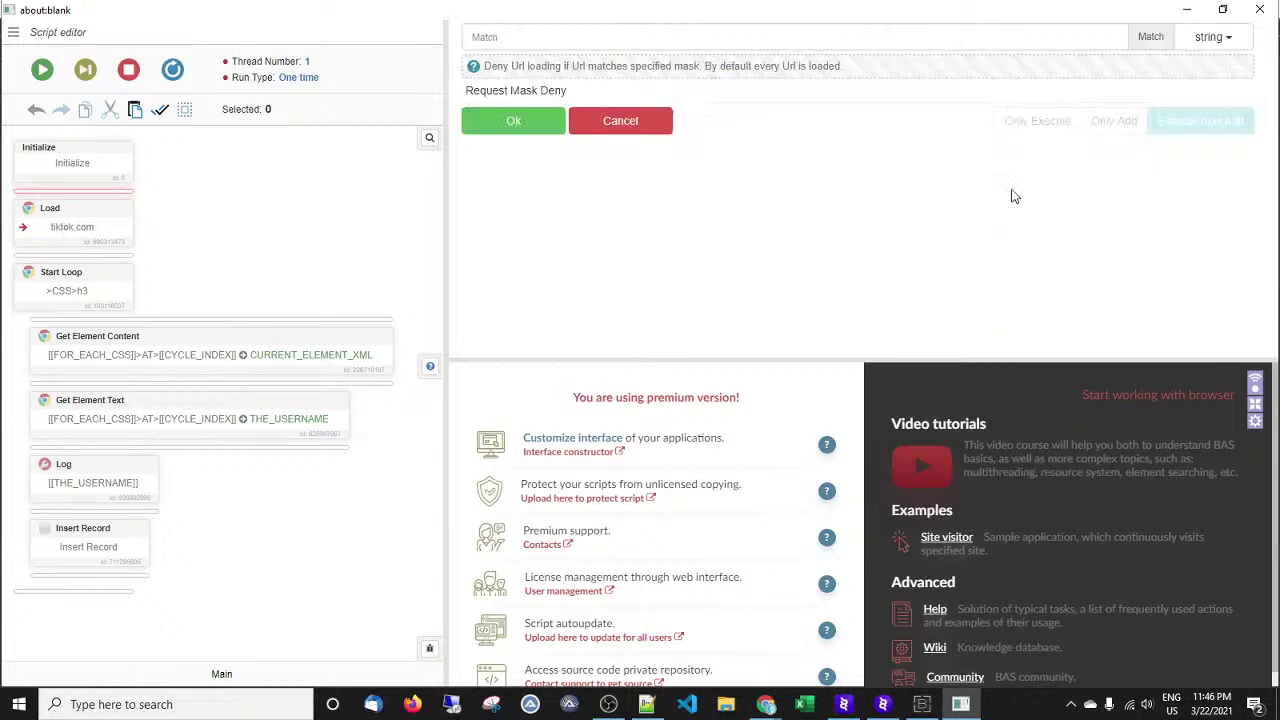
pyautogui.click(550, 38)
pyautogui.write('*.png')
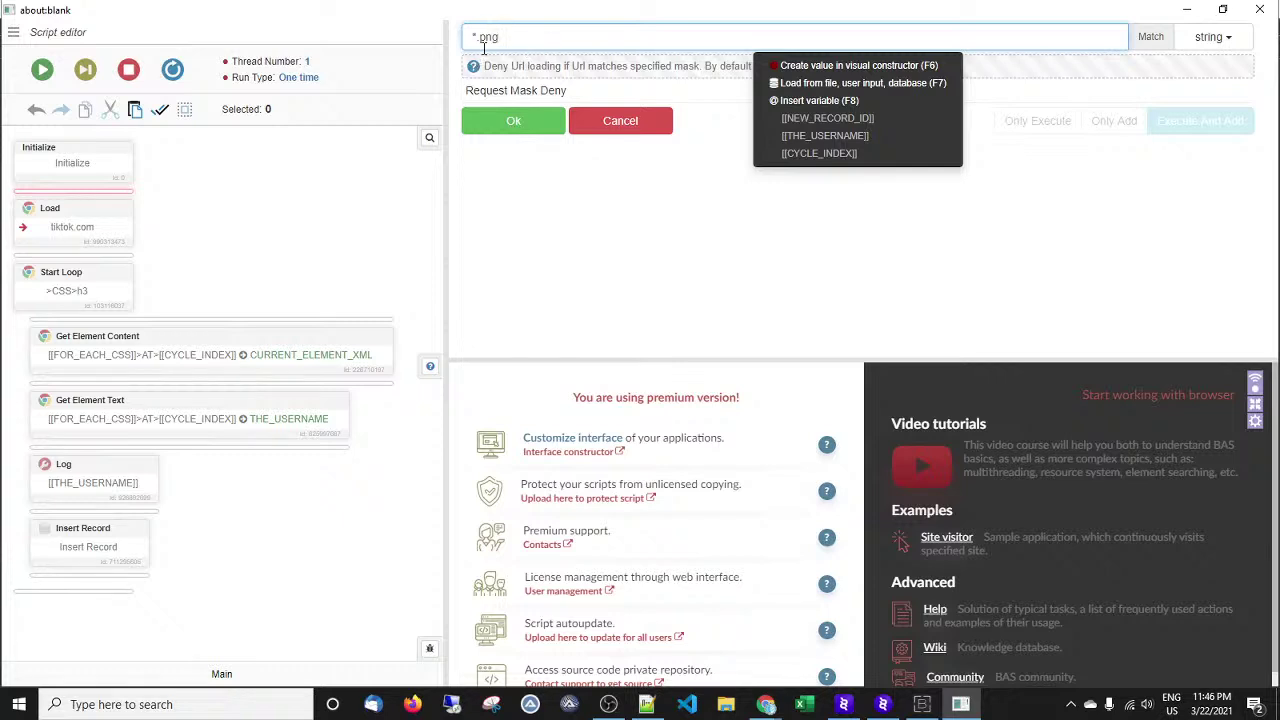
pyautogui.moveTo(501, 38); pyautogui.dragTo(471, 38)
pyautogui.click(523, 126)
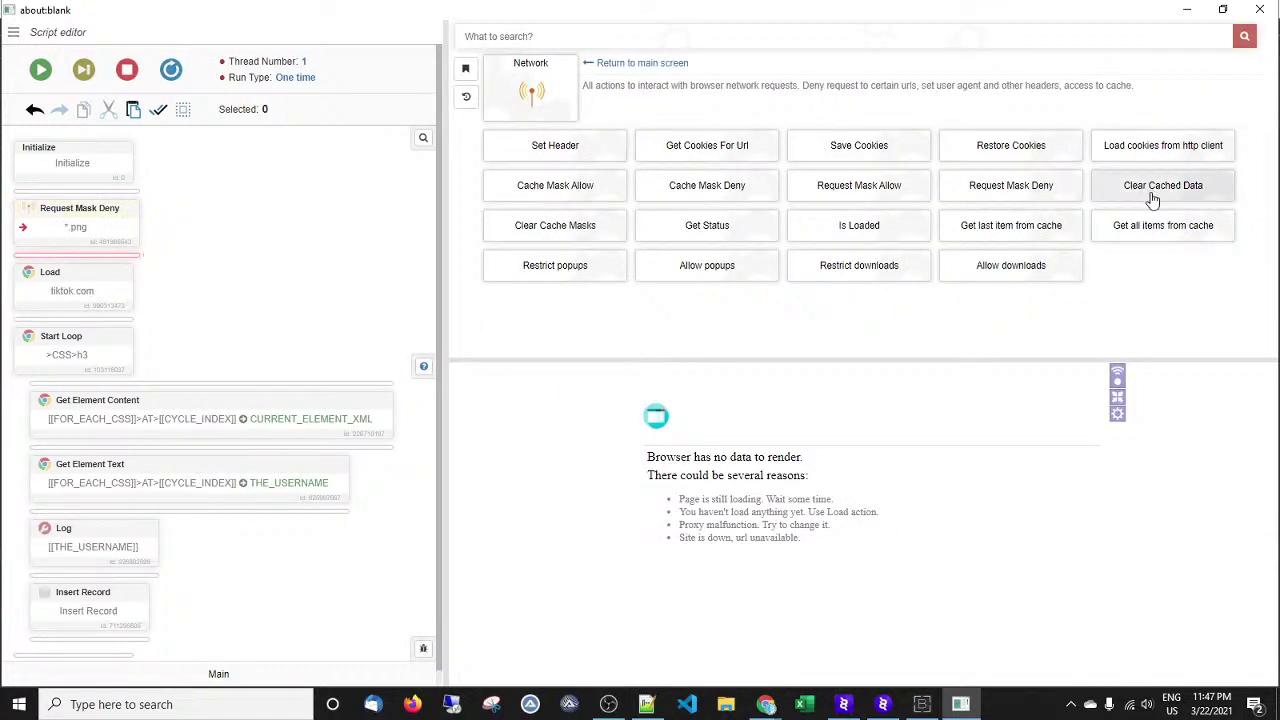
# Add another Request Mask Deny action with the mask *.jpg below the *.png one.
pyautogui.click(1012, 194)
pyautogui.click(647, 43)
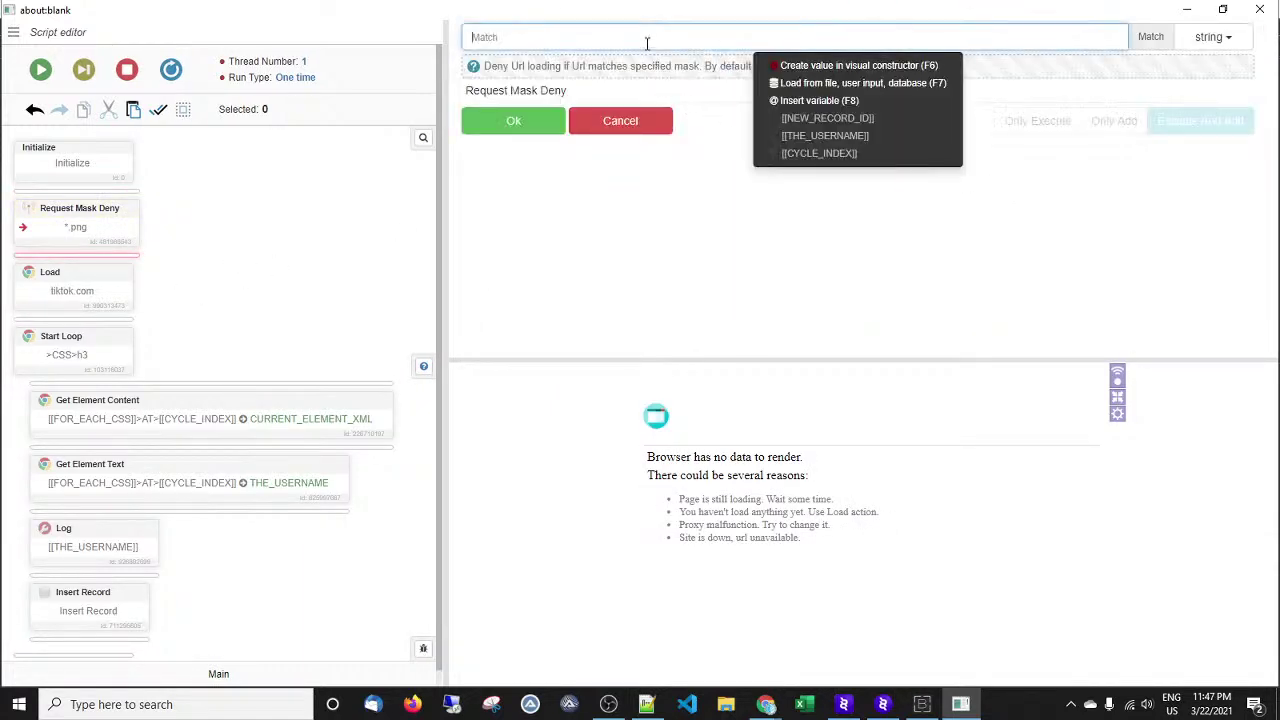
pyautogui.write('*.jpg')
pyautogui.click(522, 126)
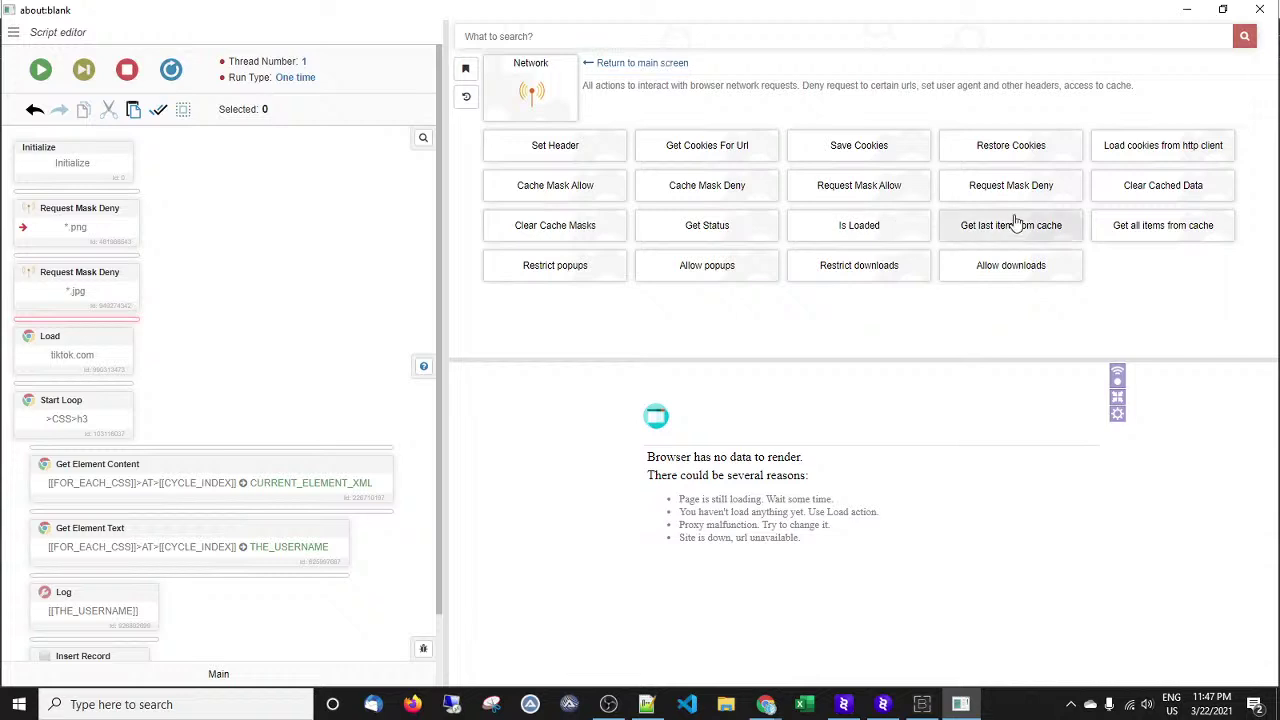
pyautogui.click(975, 182)
pyautogui.click(596, 37)
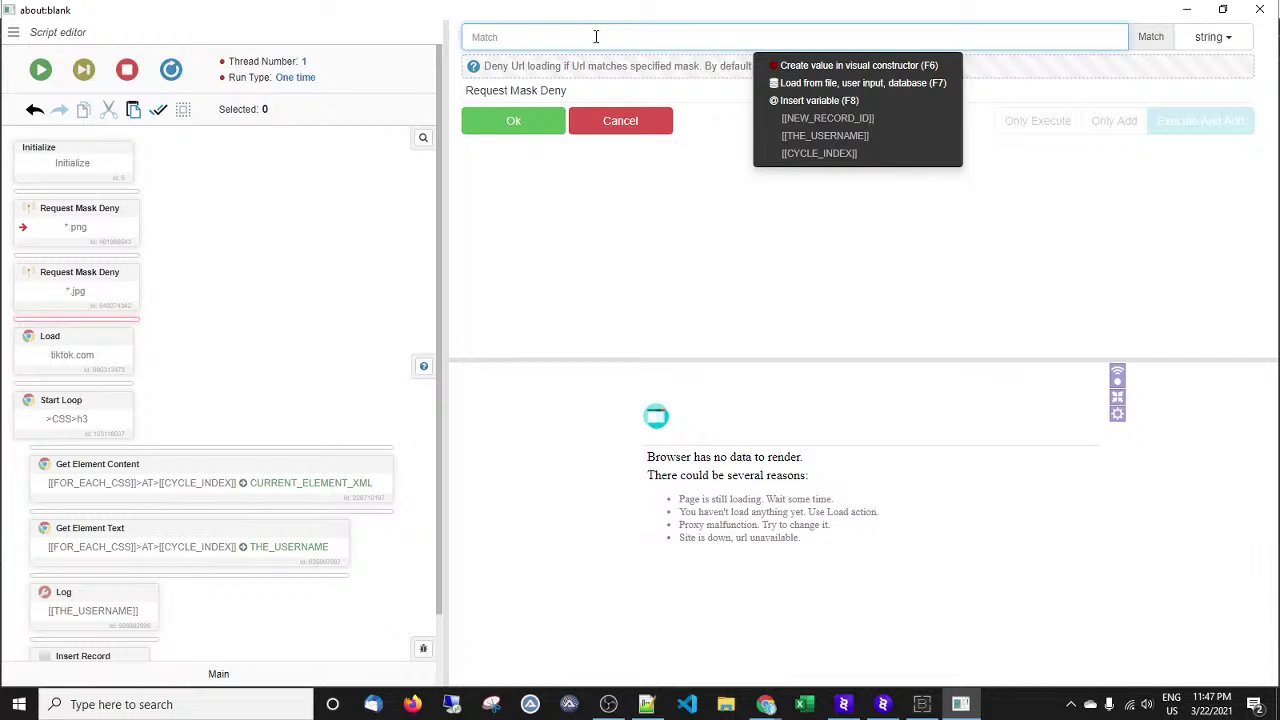
pyautogui.write('*.css')
pyautogui.moveTo(473, 37)
pyautogui.mouseDown()
pyautogui.moveTo(520, 37)
pyautogui.moveTo(461, 35)
pyautogui.mouseUp()
pyautogui.click(598, 127)
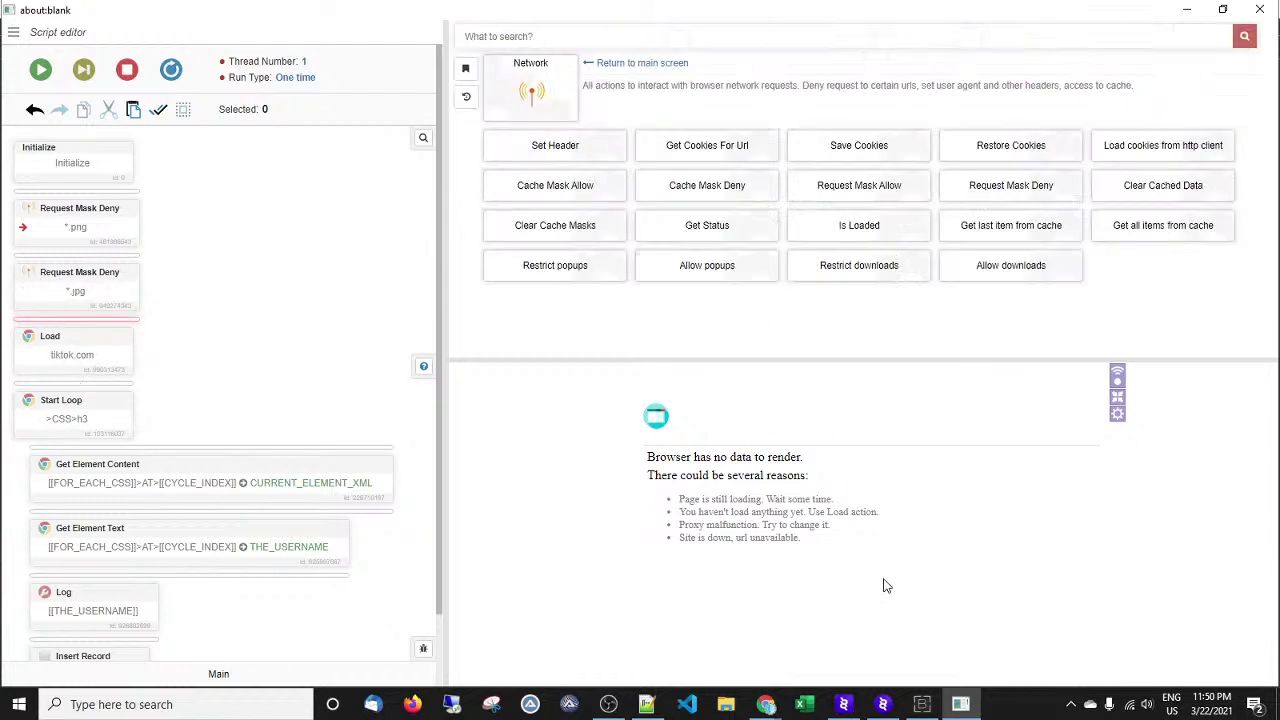
# Switch to the topic list in Notepad++ and highlight the line "advanced regex".
pyautogui.click(921, 704)
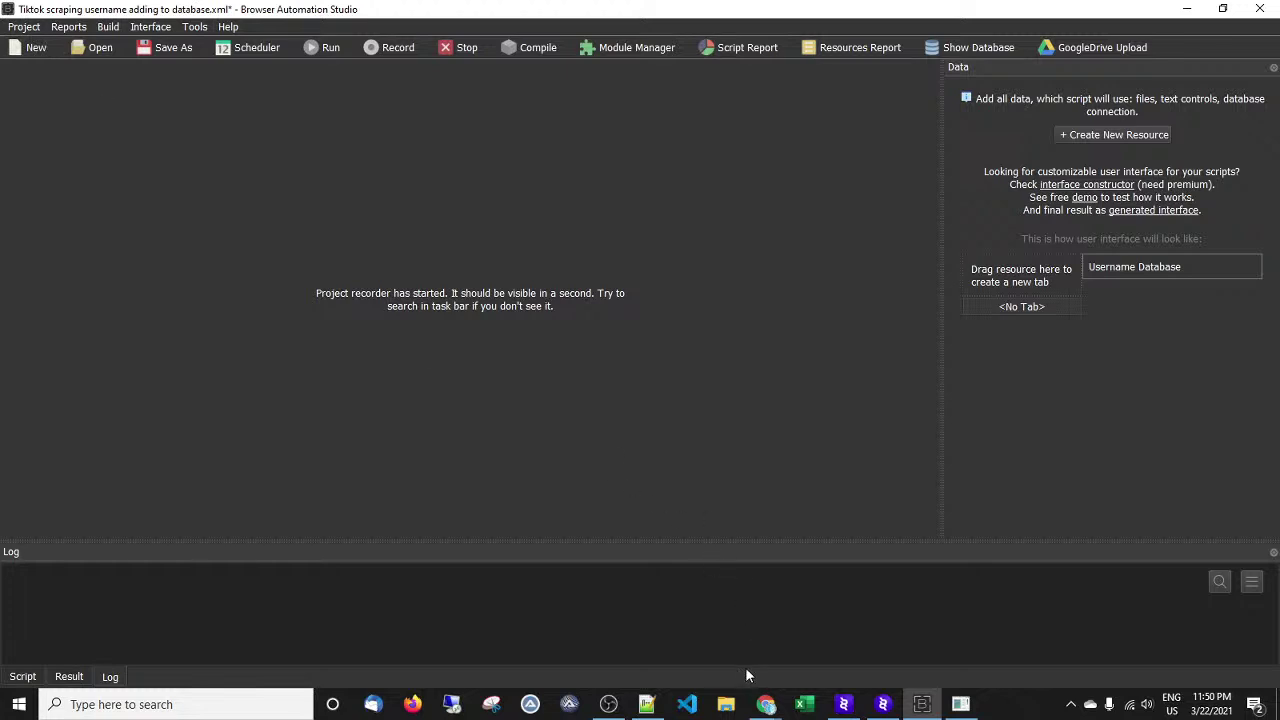
pyautogui.click(647, 704)
pyautogui.moveTo(737, 289); pyautogui.dragTo(638, 289)
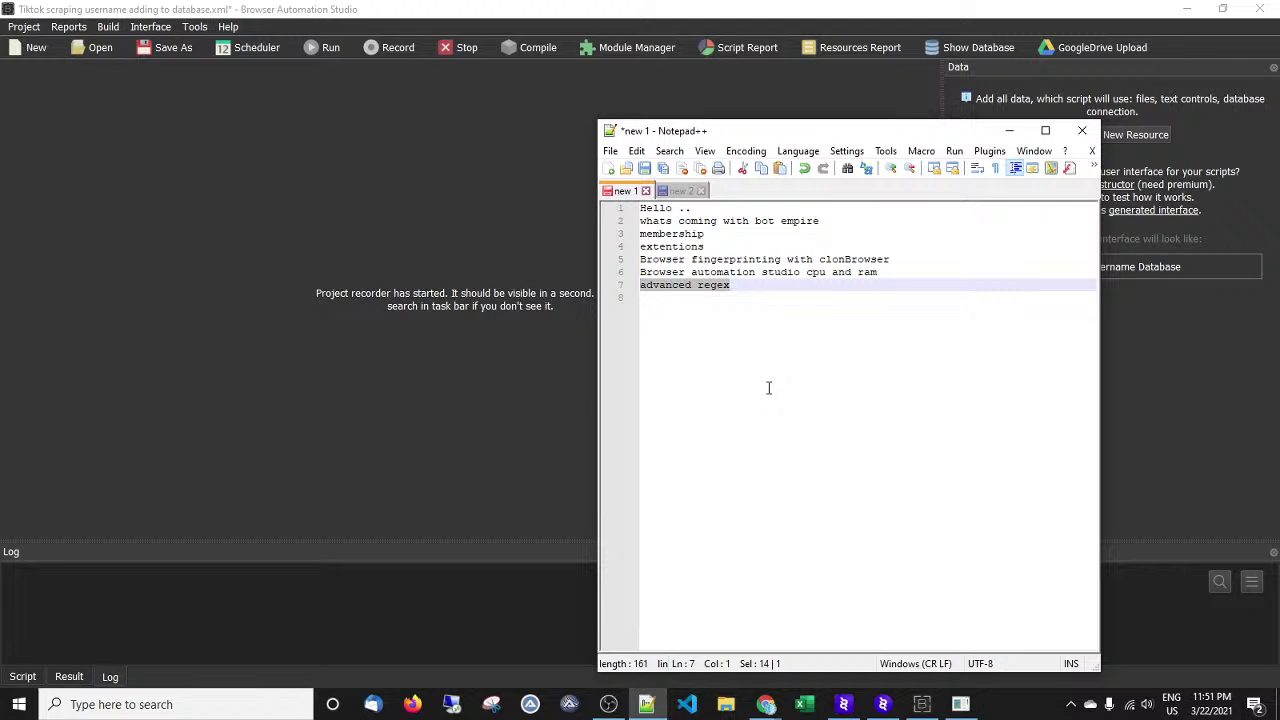
pyautogui.click(714, 309)
pyautogui.moveTo(731, 285); pyautogui.dragTo(640, 285)
pyautogui.click(775, 469)
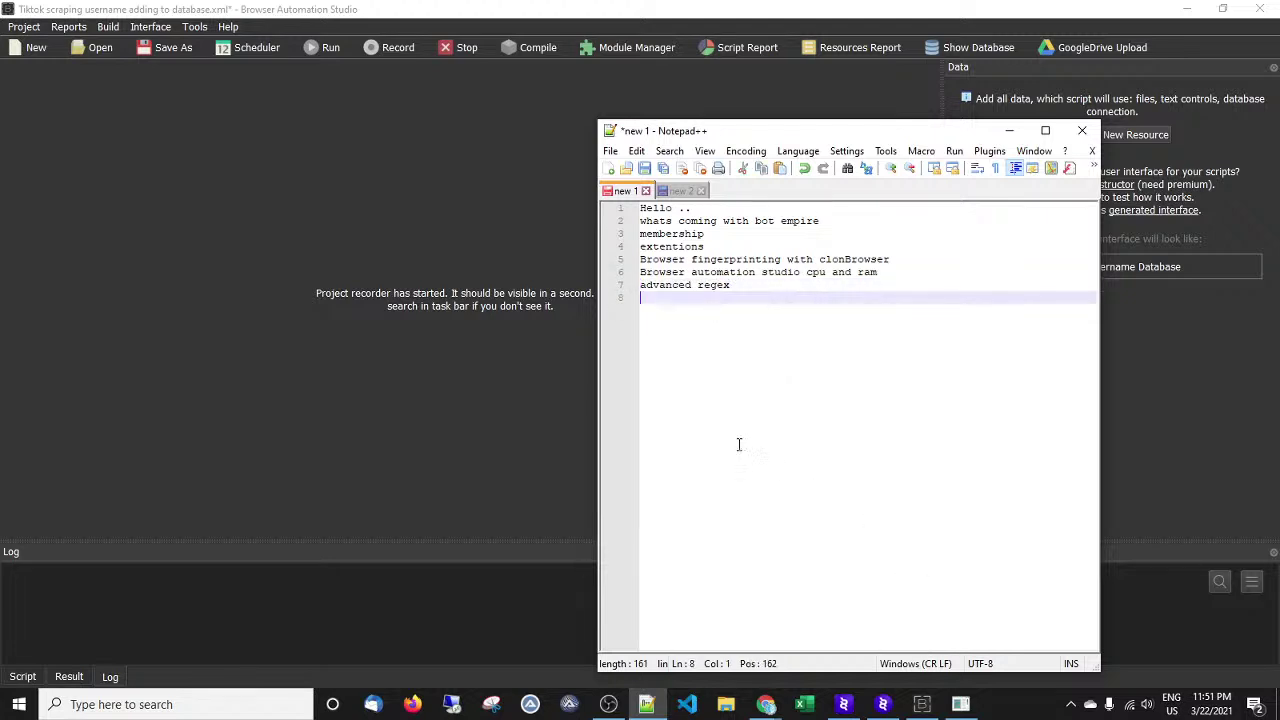
pyautogui.moveTo(641, 285); pyautogui.dragTo(737, 286)
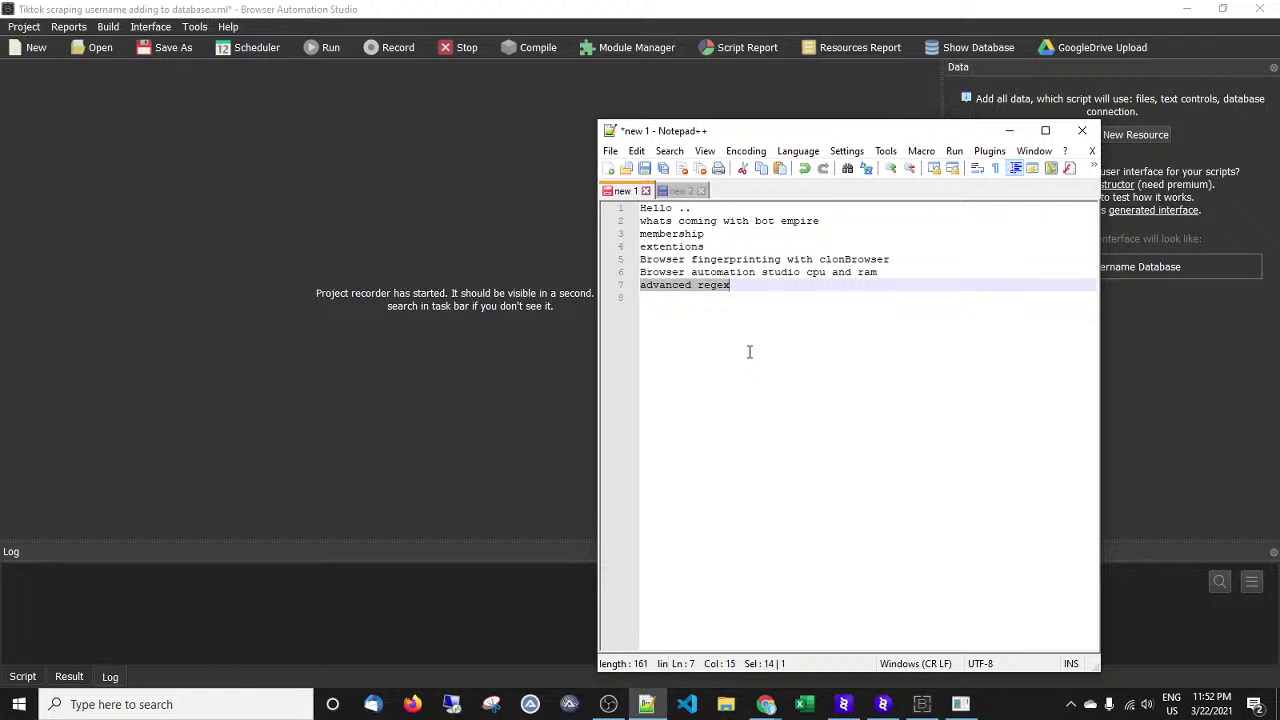
pyautogui.moveTo(780, 131); pyautogui.dragTo(436, 132)
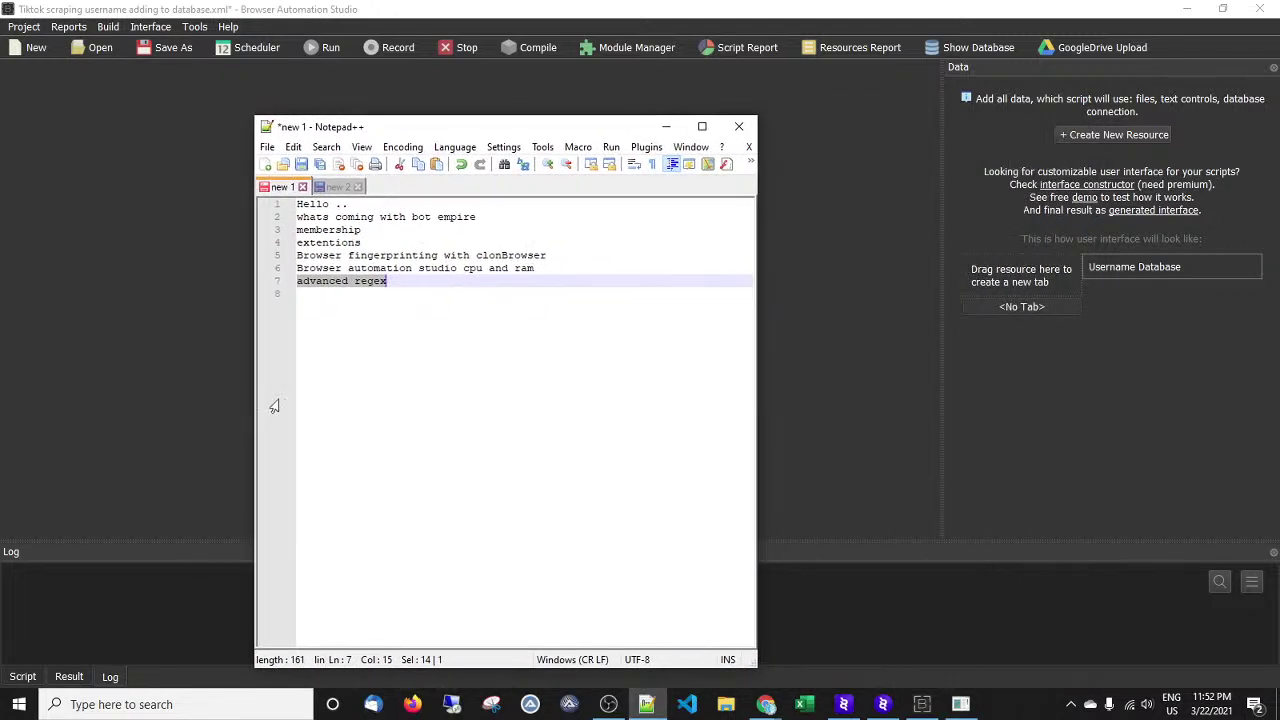
pyautogui.click(348, 348)
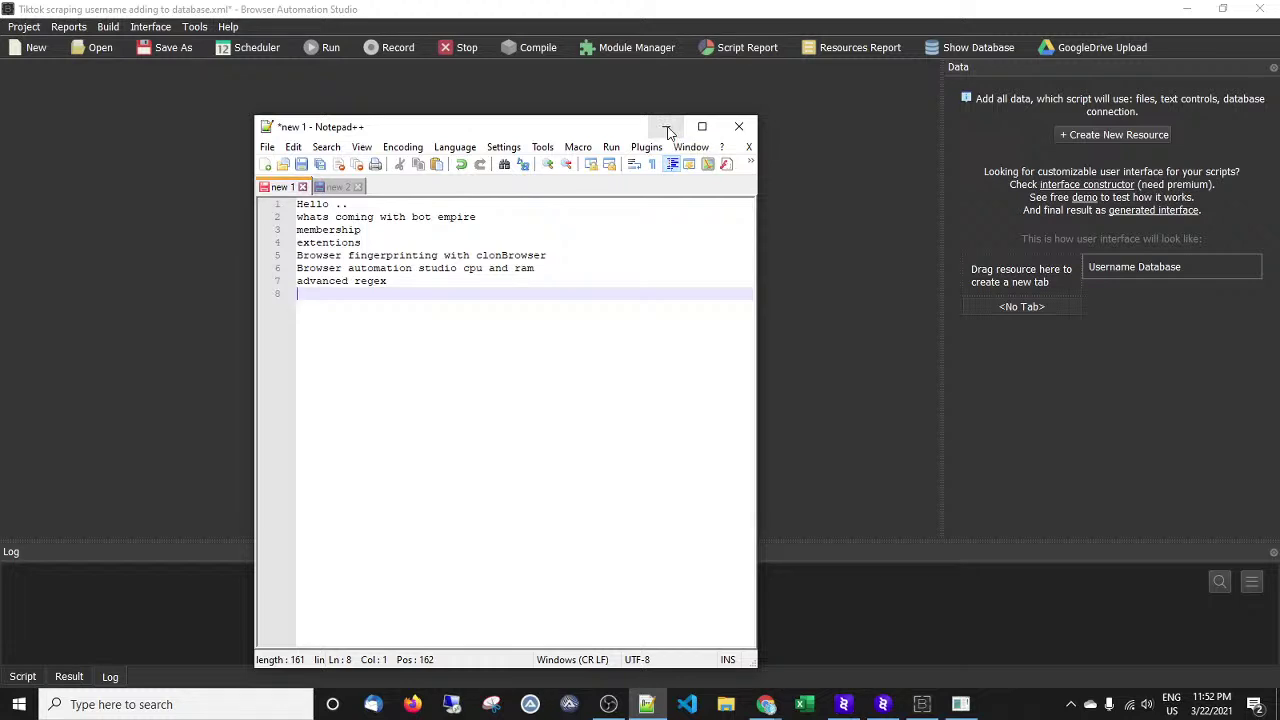
# Create a new Browser Automation Studio project named aregex in the Empire Gang folder.
pyautogui.click(30, 28)
pyautogui.click(38, 102)
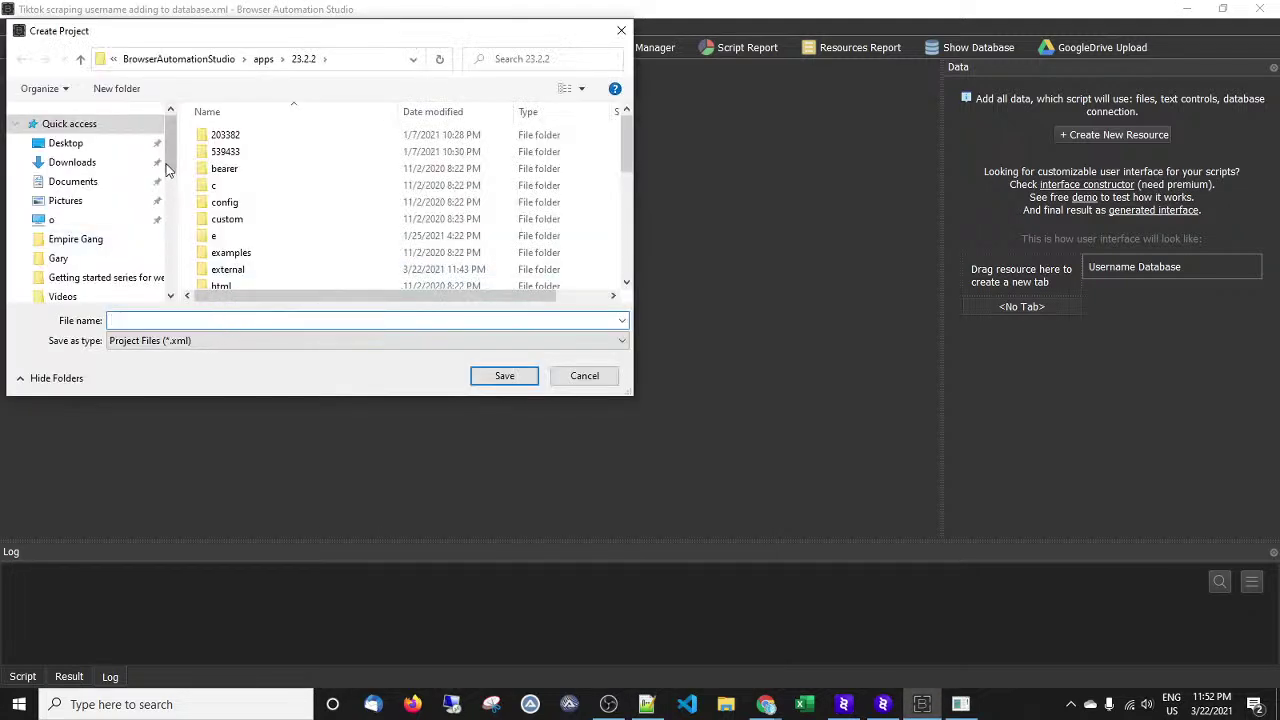
pyautogui.click(80, 244)
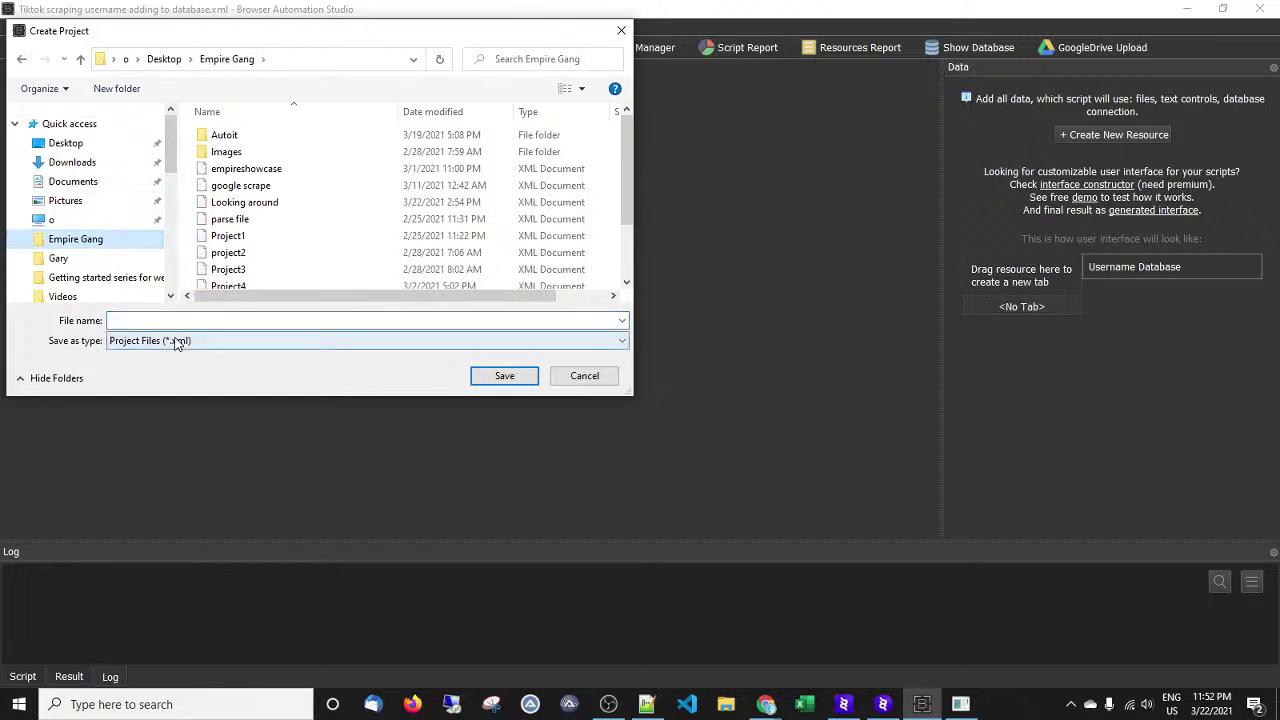
pyautogui.write('aregex')
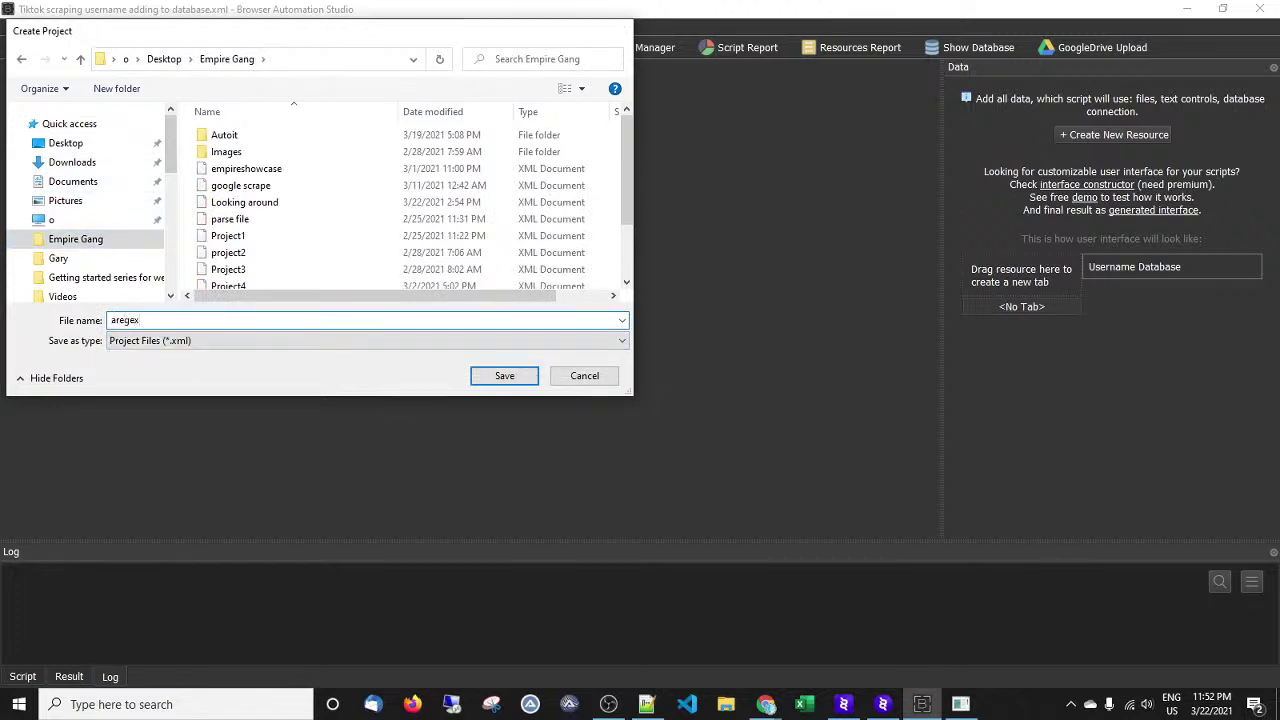
pyautogui.press('Return')
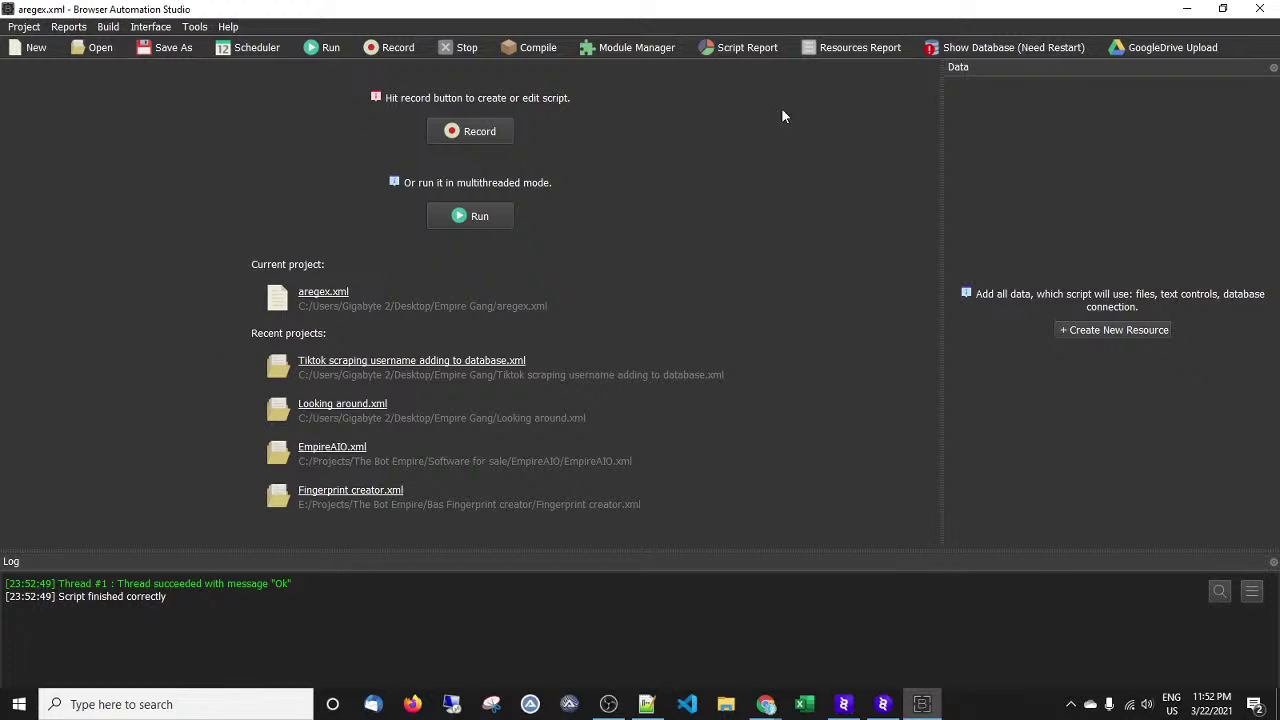
# Save the new project's database settings with the Local connection type and restart the program to apply them.
pyautogui.click(32, 24)
pyautogui.click(88, 162)
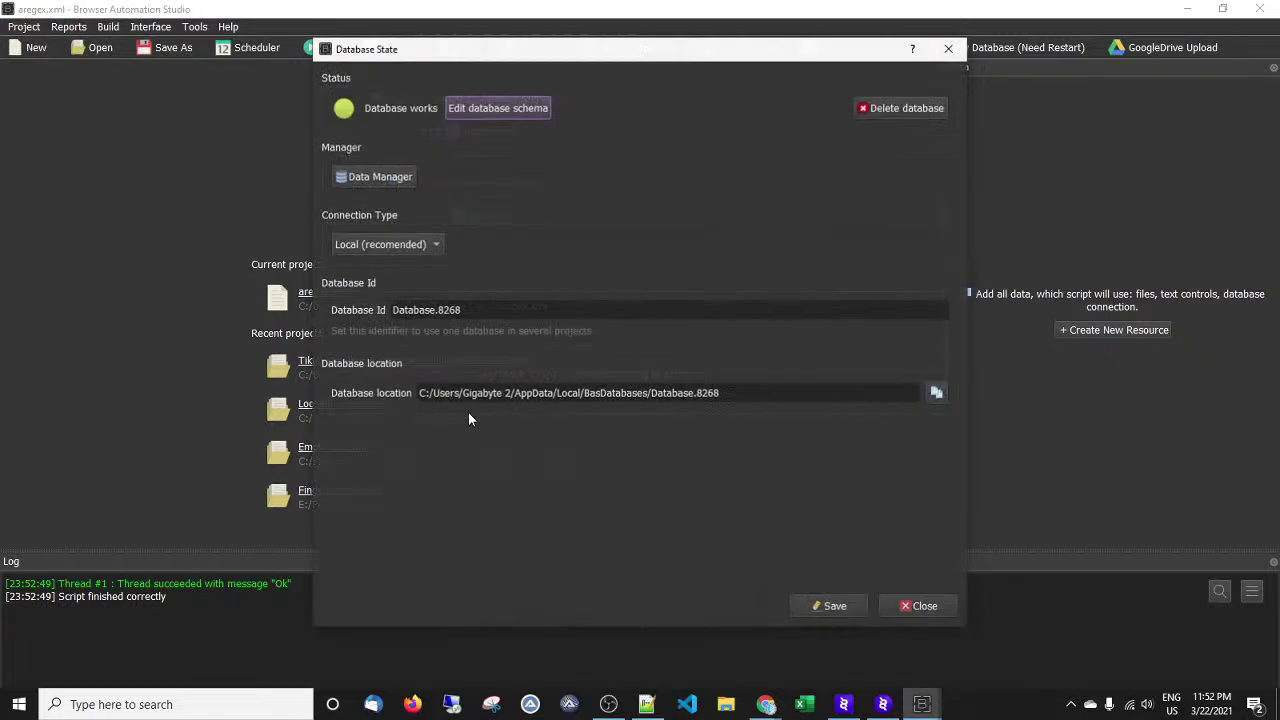
pyautogui.click(825, 608)
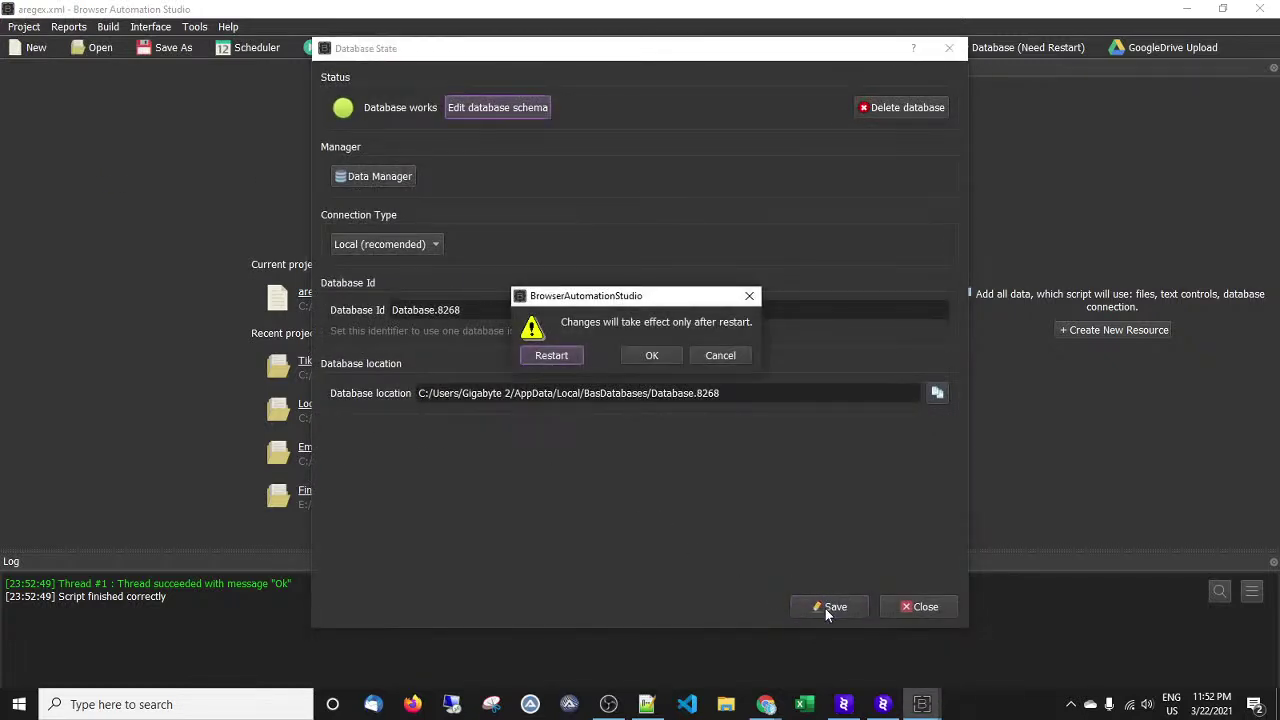
pyautogui.click(576, 355)
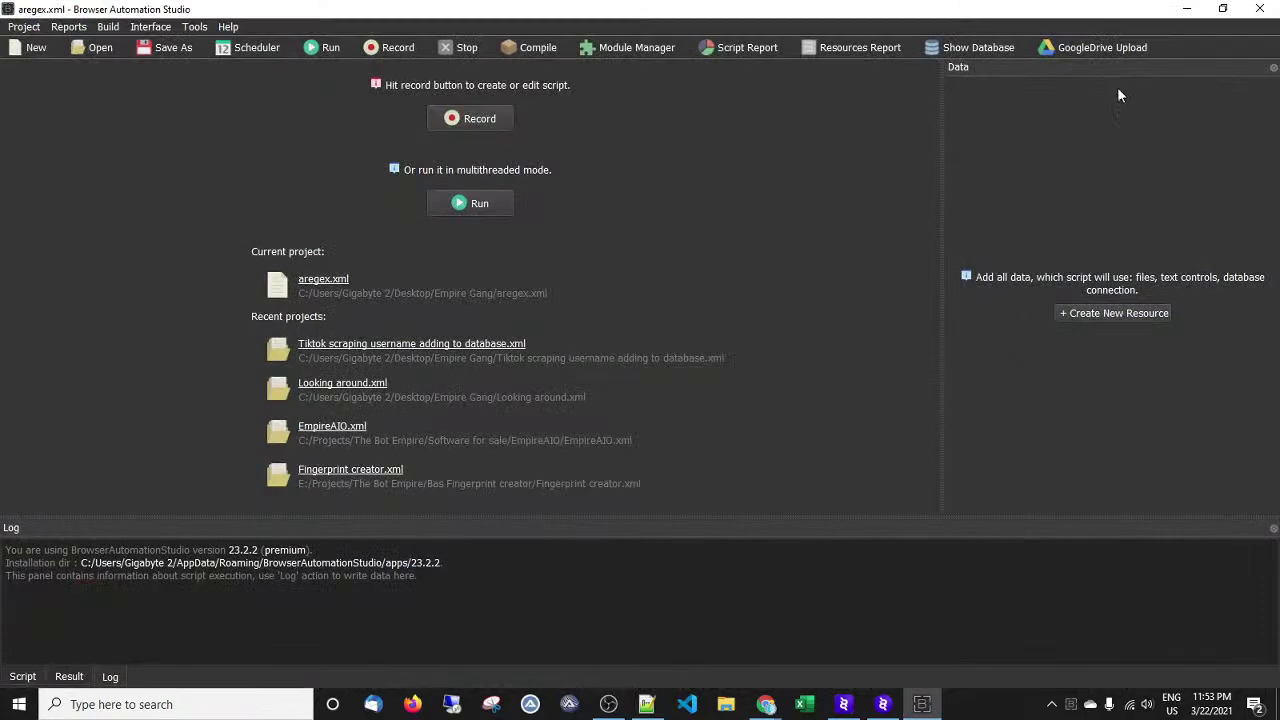
# Minimise Browser Automation Studio and switch to the Google results for the chiropractor e-mail search in Chrome.
pyautogui.click(1186, 12)
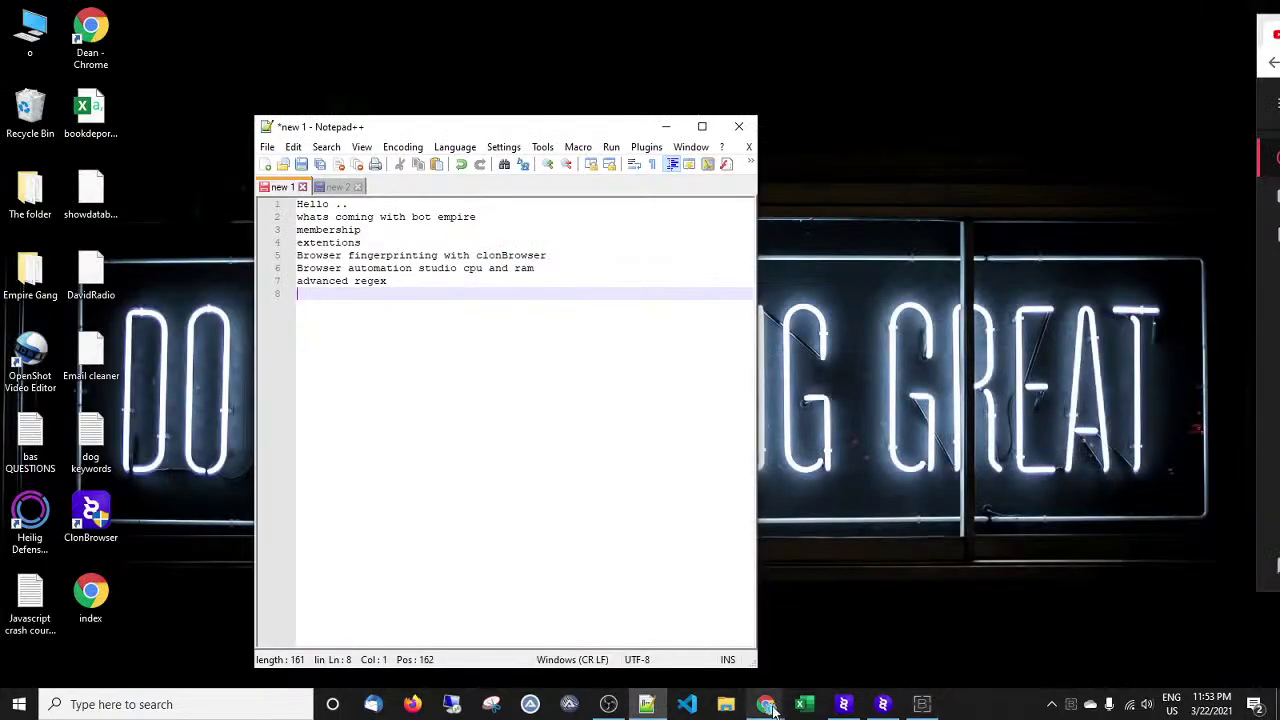
pyautogui.moveTo(770, 708)
pyautogui.click(648, 630)
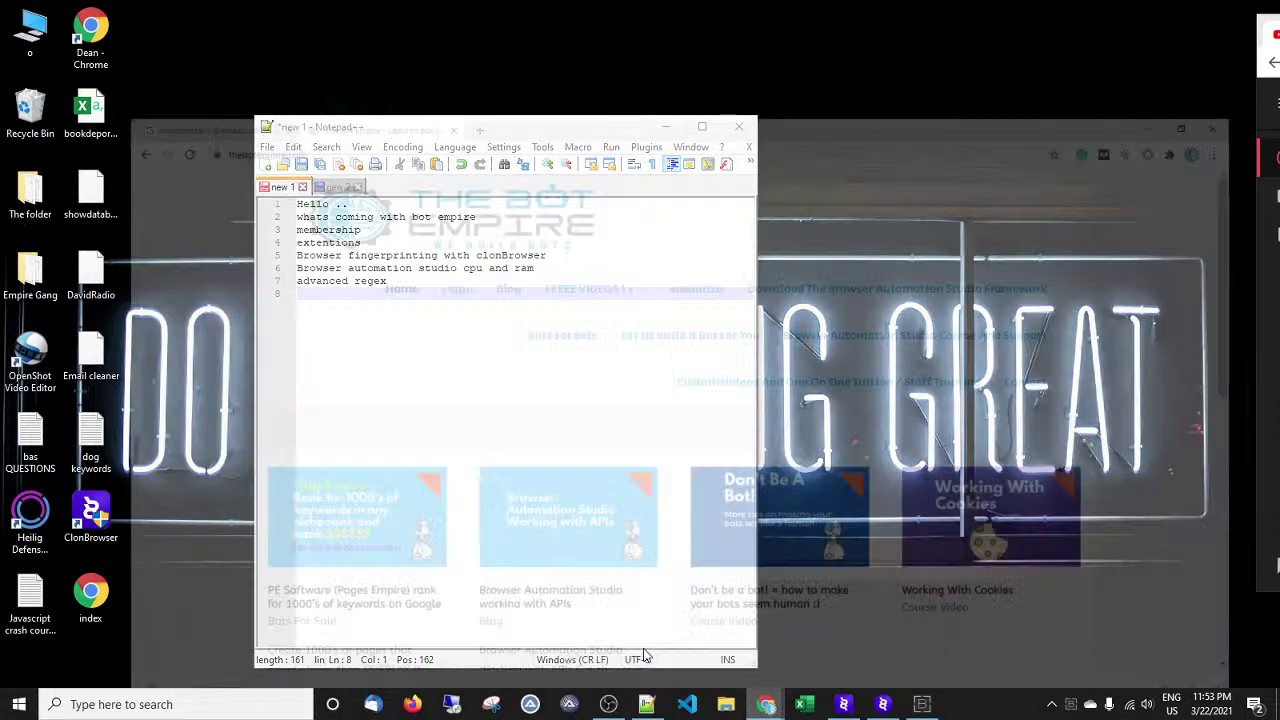
pyautogui.click(100, 10)
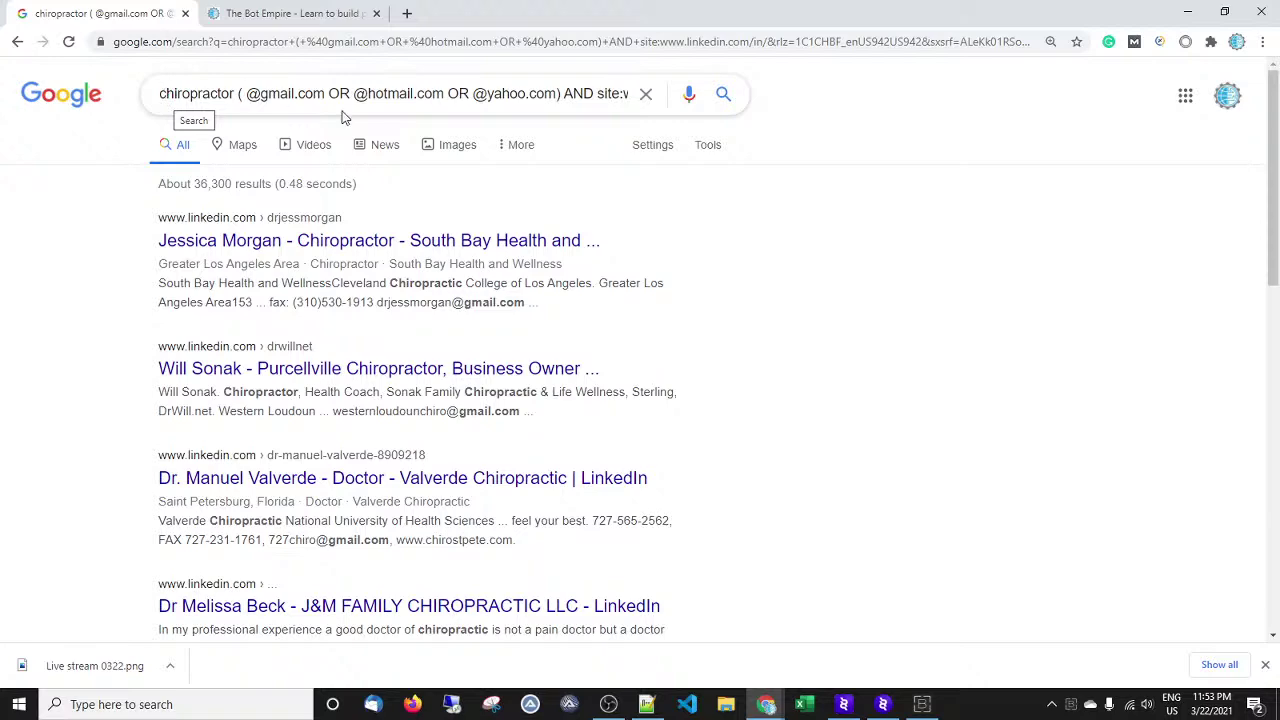
# Look through the search results and highlight the e-mail addresses in the first two result snippets.
pyautogui.scroll(-3, 343, 120)
pyautogui.scroll(3, 677, 398)
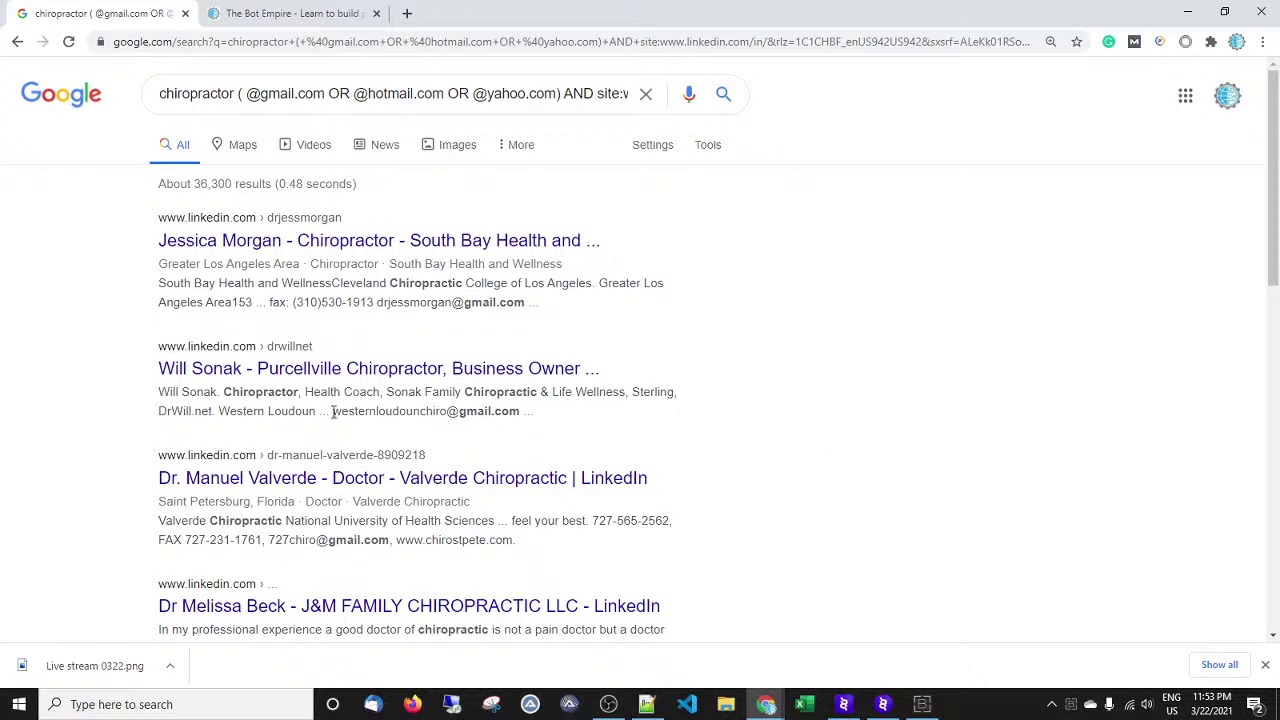
pyautogui.moveTo(335, 411); pyautogui.dragTo(520, 411)
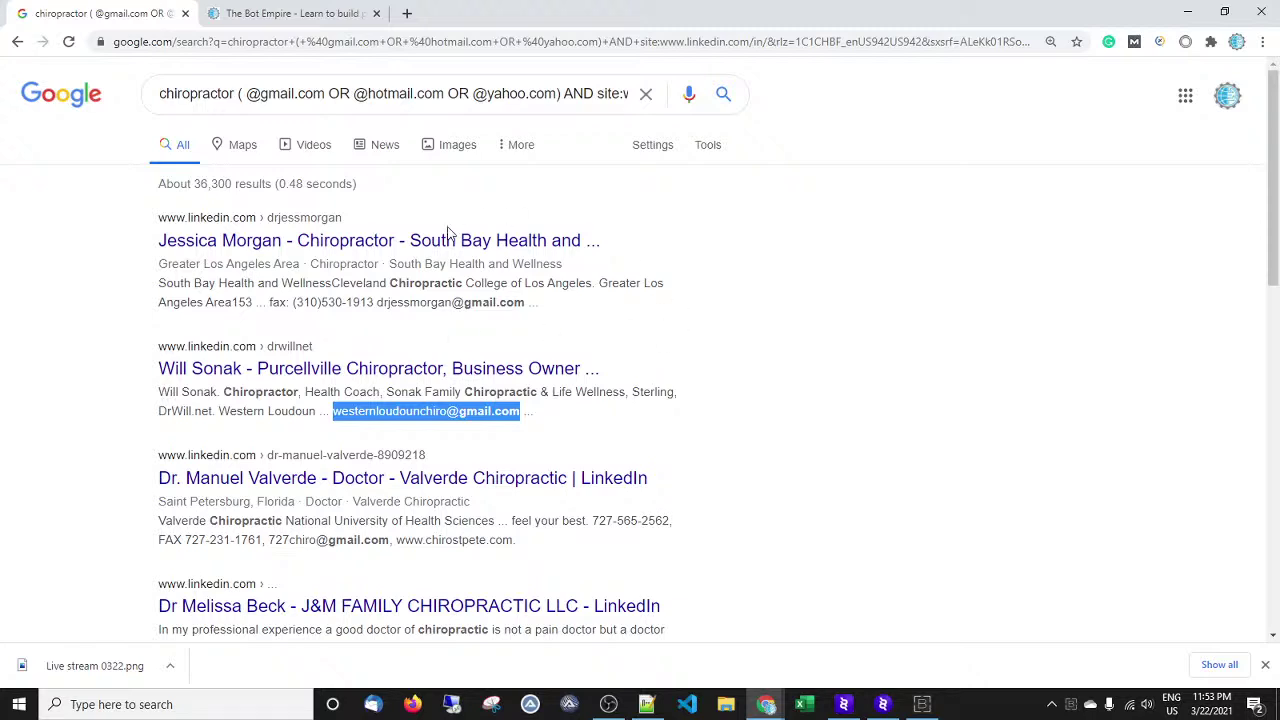
pyautogui.moveTo(375, 303); pyautogui.dragTo(452, 303)
# Open the results page's source code and copy the username part of the first result's e-mail address from the results page.
pyautogui.rightClick(749, 276)
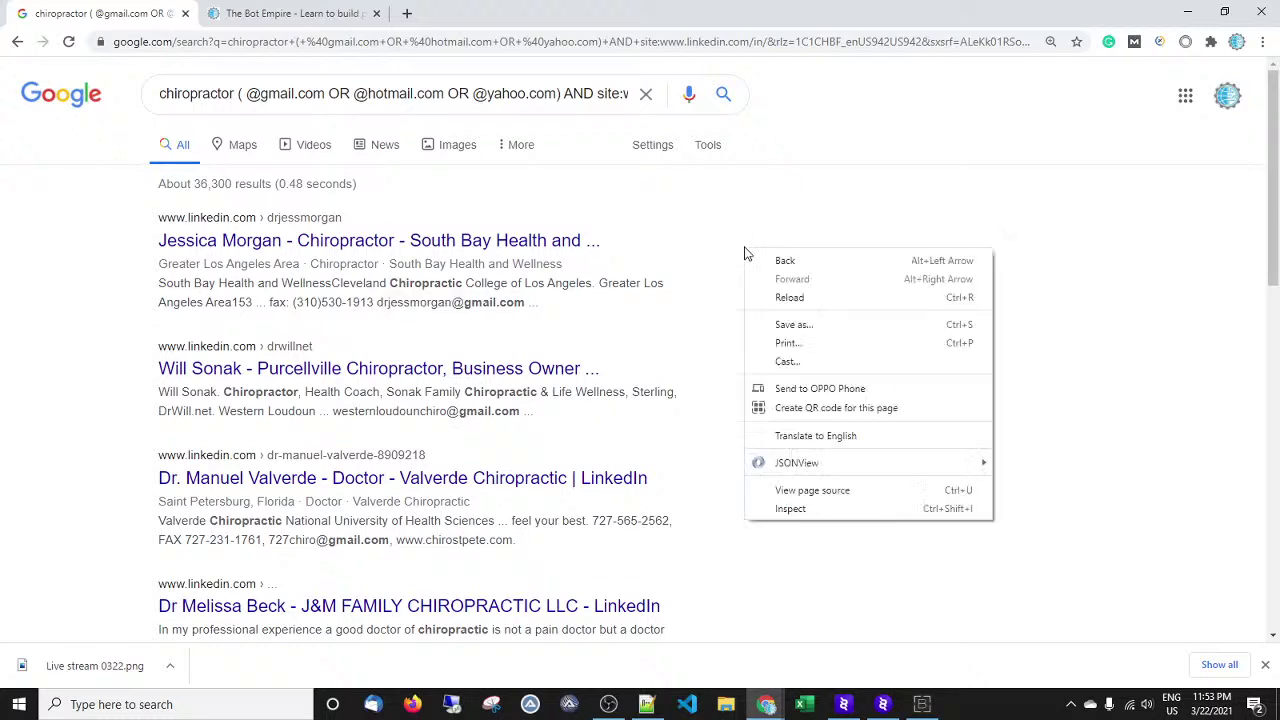
pyautogui.click(832, 490)
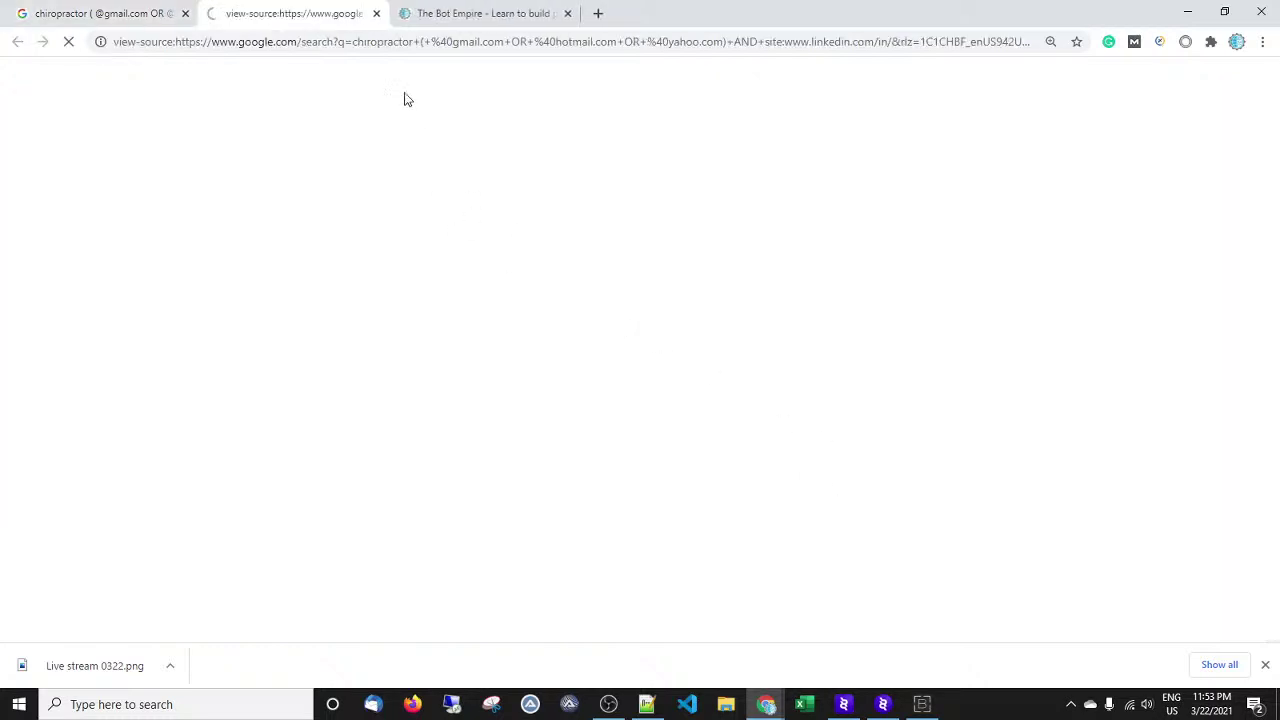
pyautogui.click(129, 12)
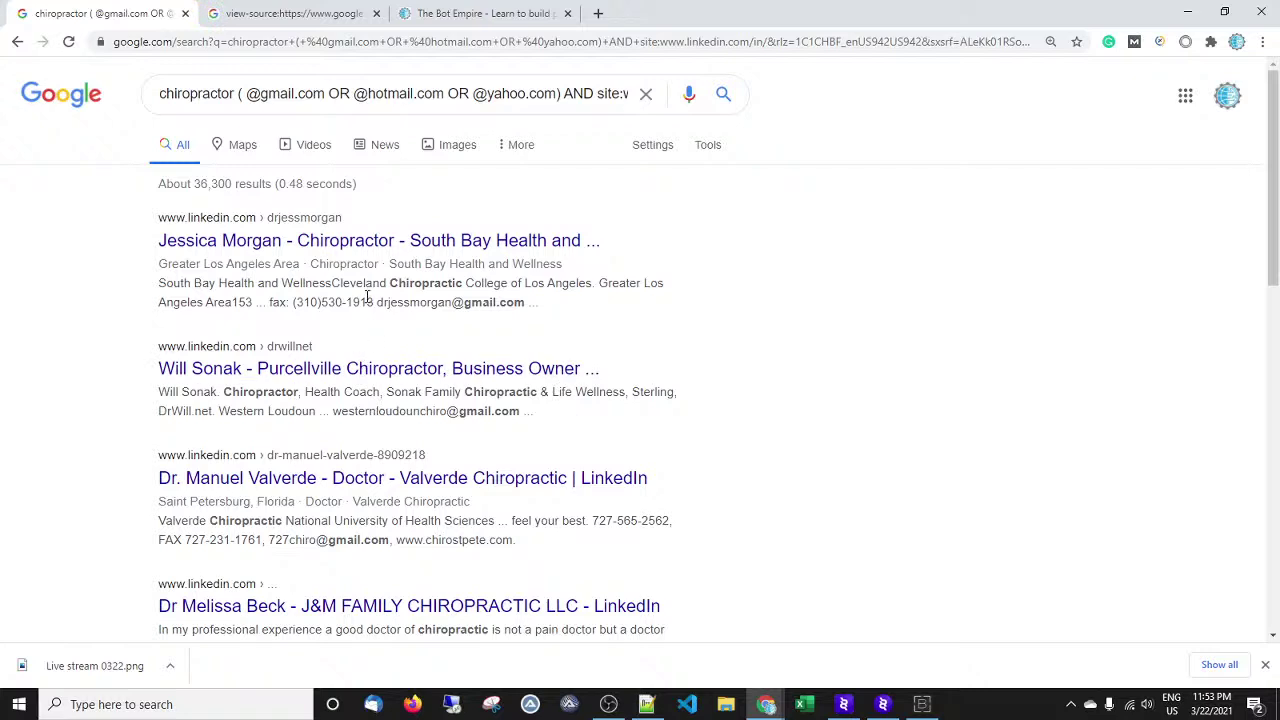
pyautogui.moveTo(378, 302); pyautogui.dragTo(451, 303)
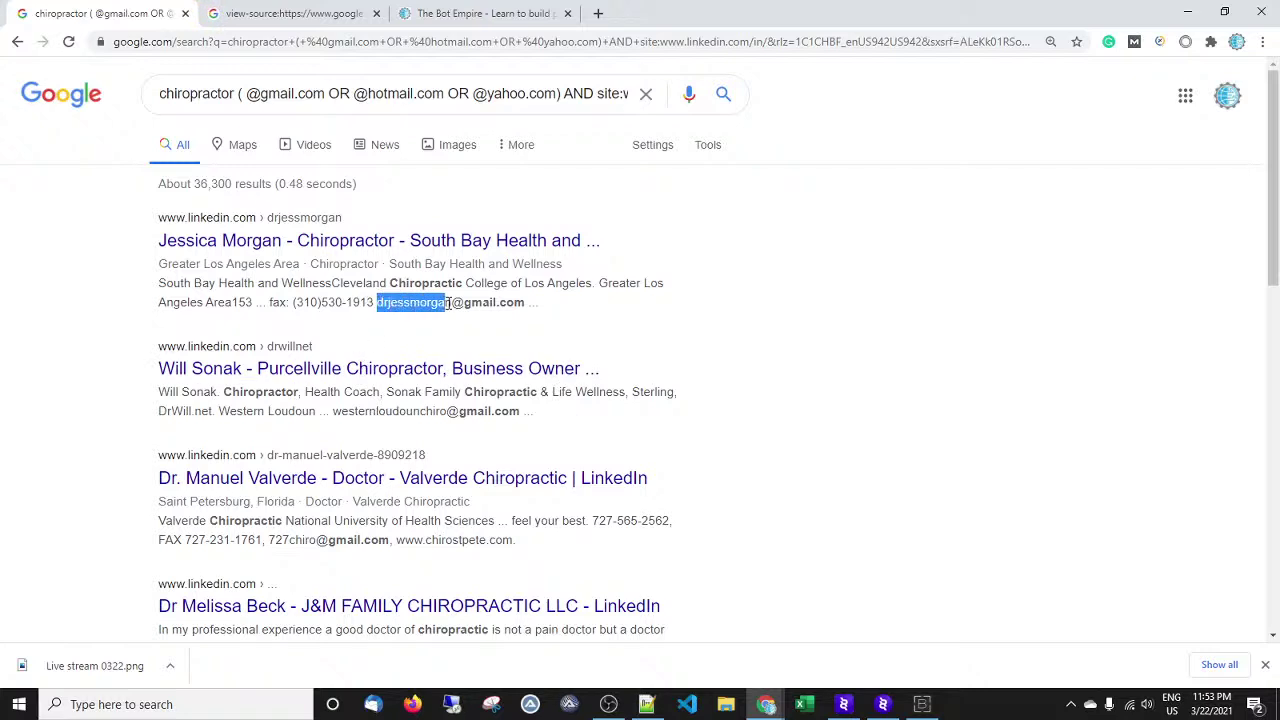
pyautogui.rightClick(449, 307)
pyautogui.click(452, 312)
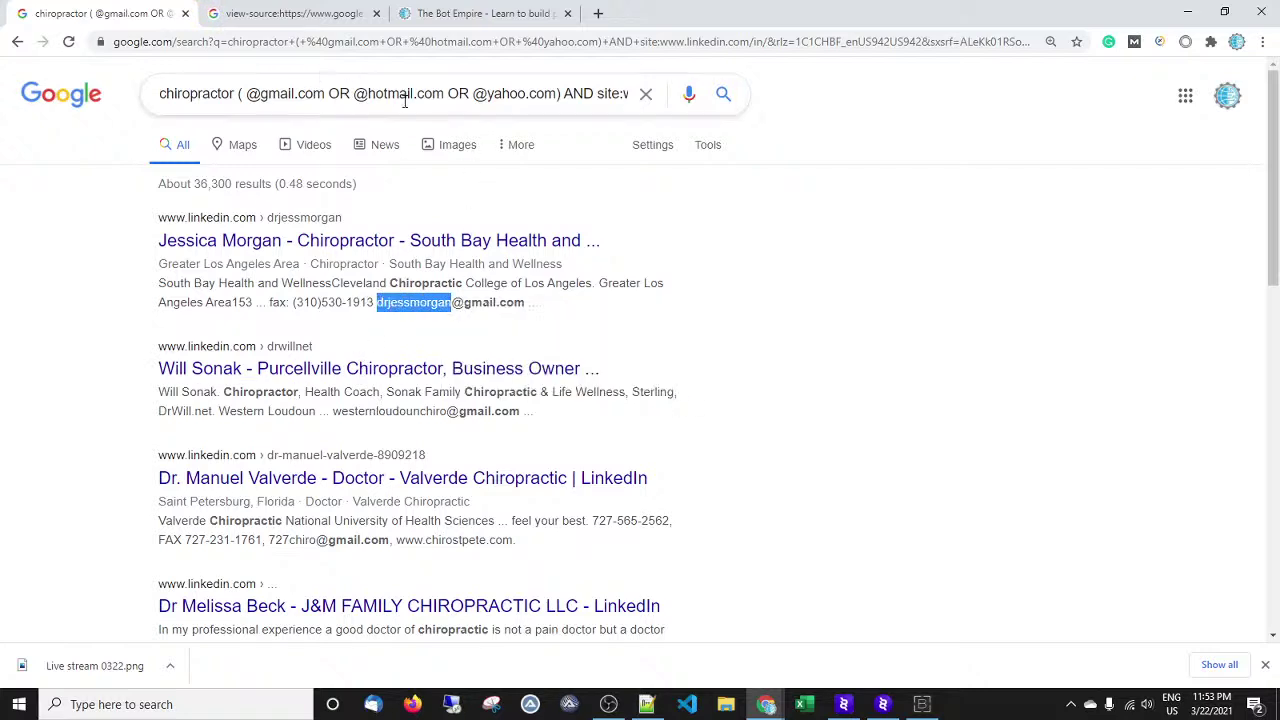
# Search the page source for the copied e-mail username.
pyautogui.click(300, 13)
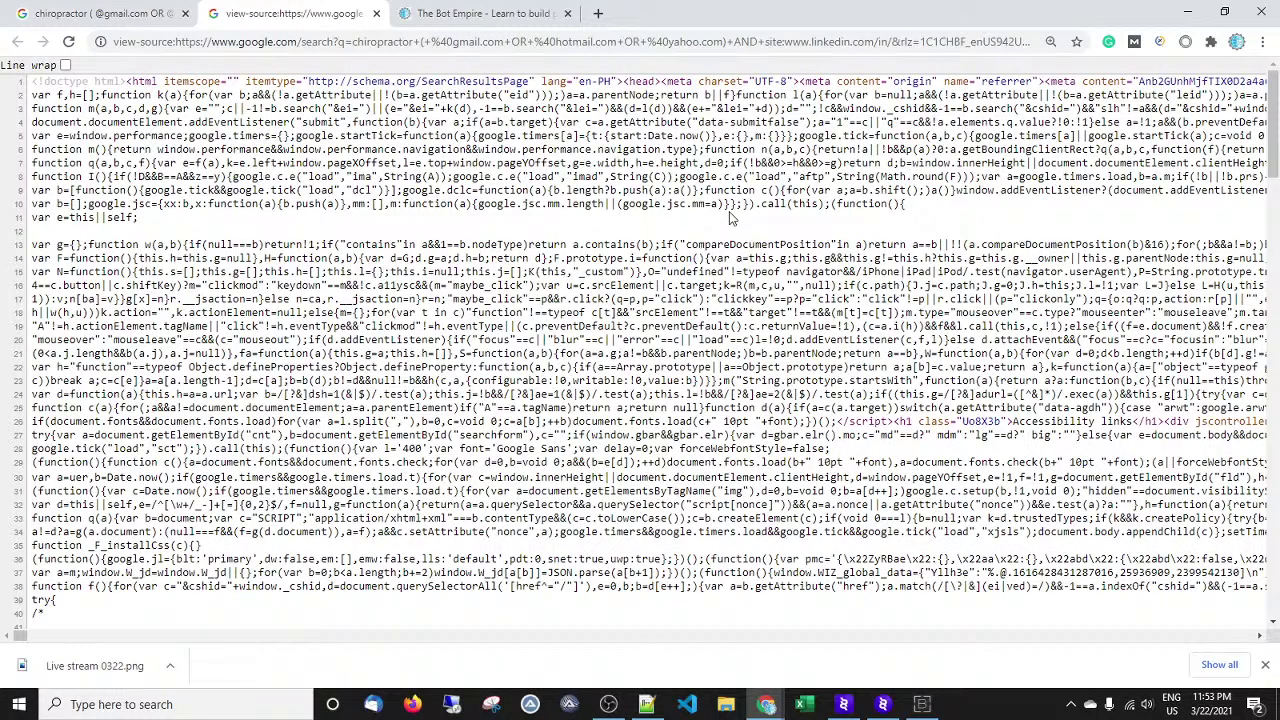
pyautogui.hotkey('ctrl', 'f')
pyautogui.hotkey('ctrl', 'v')
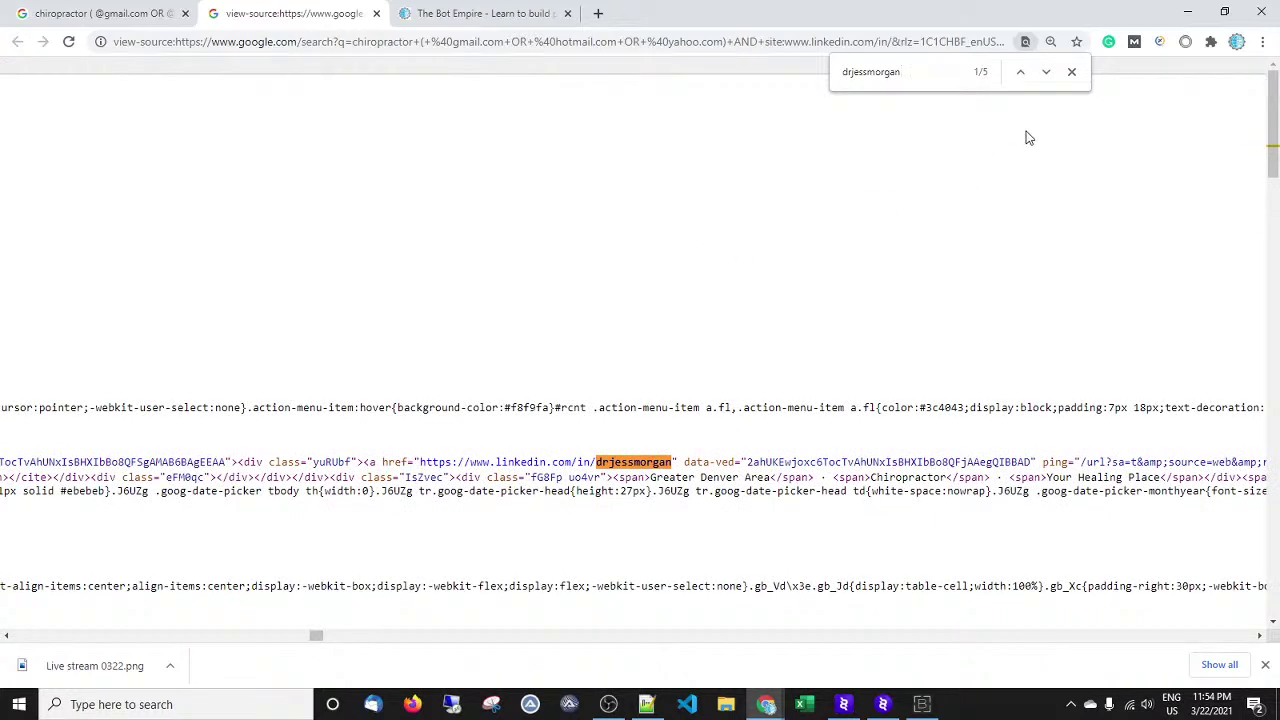
# Step through the username matches in the page source to the fifth one, where the first result's e-mail address appears.
pyautogui.click(1047, 75)
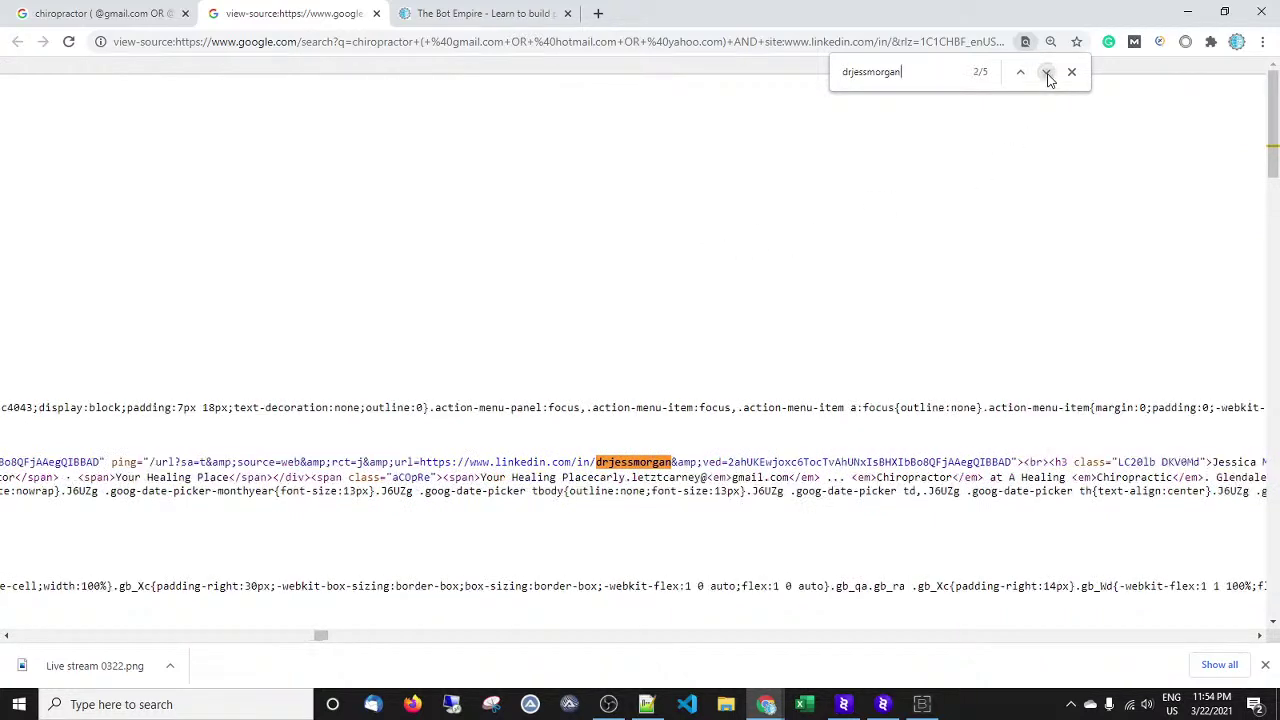
pyautogui.click(1047, 75)
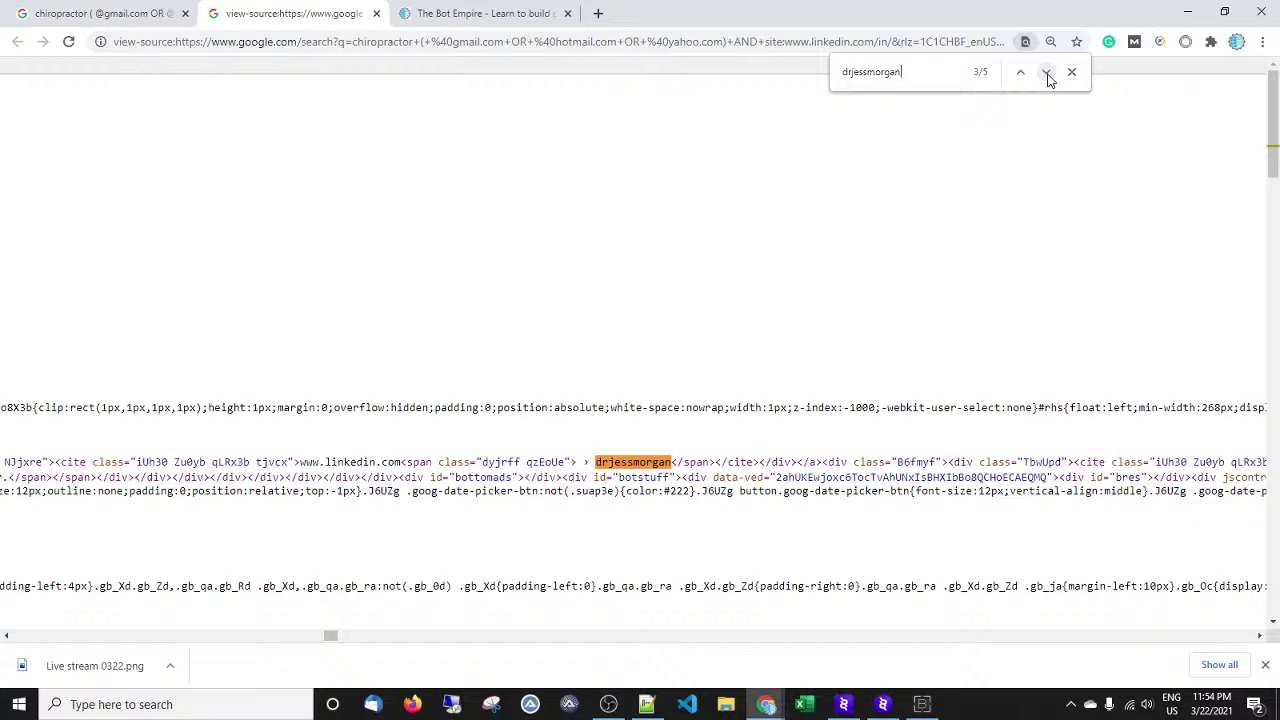
pyautogui.click(1047, 75)
pyautogui.click(1047, 75)
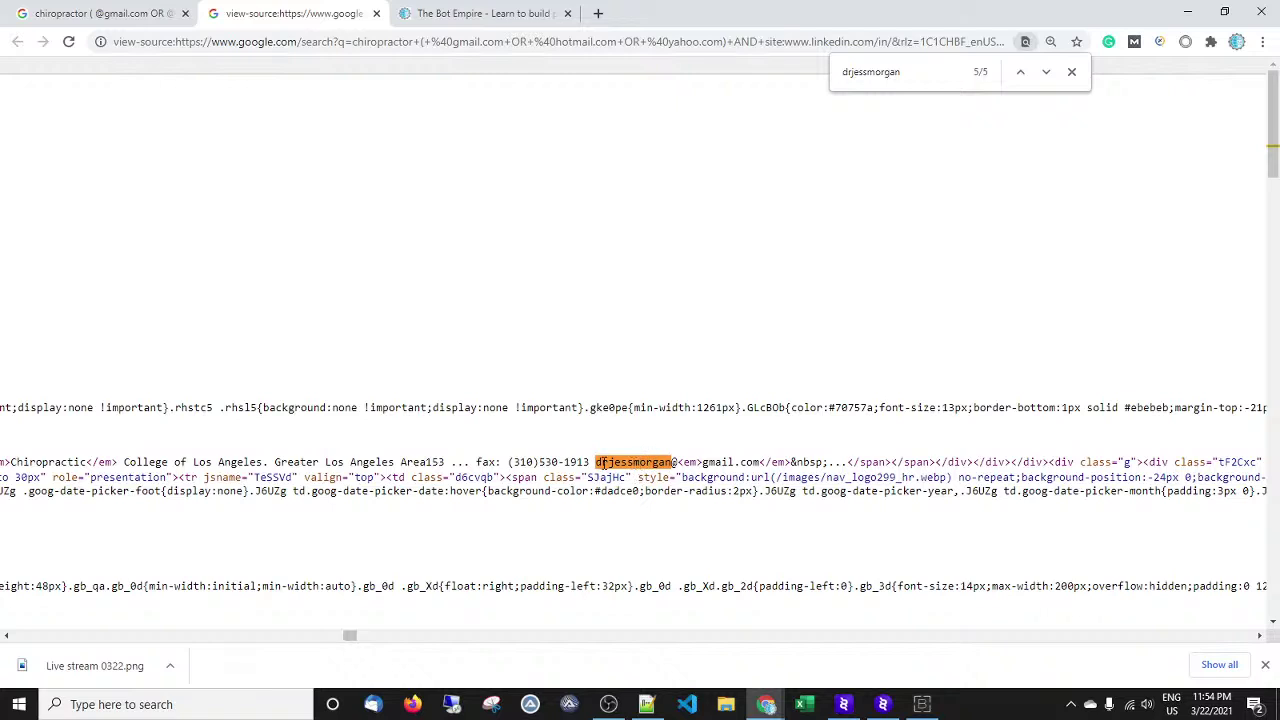
# Highlight the opening and closing em tags around the domain of the first result's e-mail in the page source.
pyautogui.doubleClick(683, 461)
pyautogui.click(683, 461)
pyautogui.moveTo(677, 461); pyautogui.dragTo(704, 462)
pyautogui.click(766, 462)
pyautogui.moveTo(759, 462); pyautogui.dragTo(786, 462)
pyautogui.moveTo(677, 462); pyautogui.dragTo(703, 462)
# Check the first e-mail on the results page, then highlight its full source version and the em tag inside it.
pyautogui.click(110, 13)
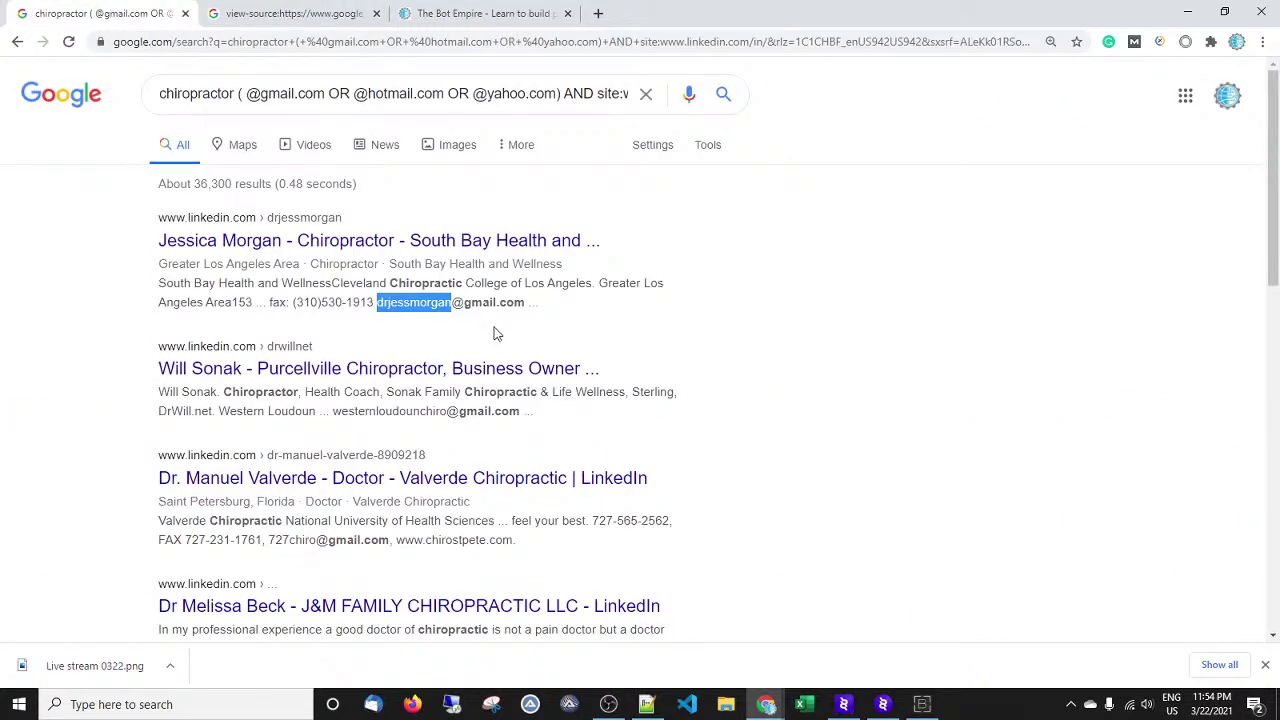
pyautogui.click(296, 14)
pyautogui.click(591, 461)
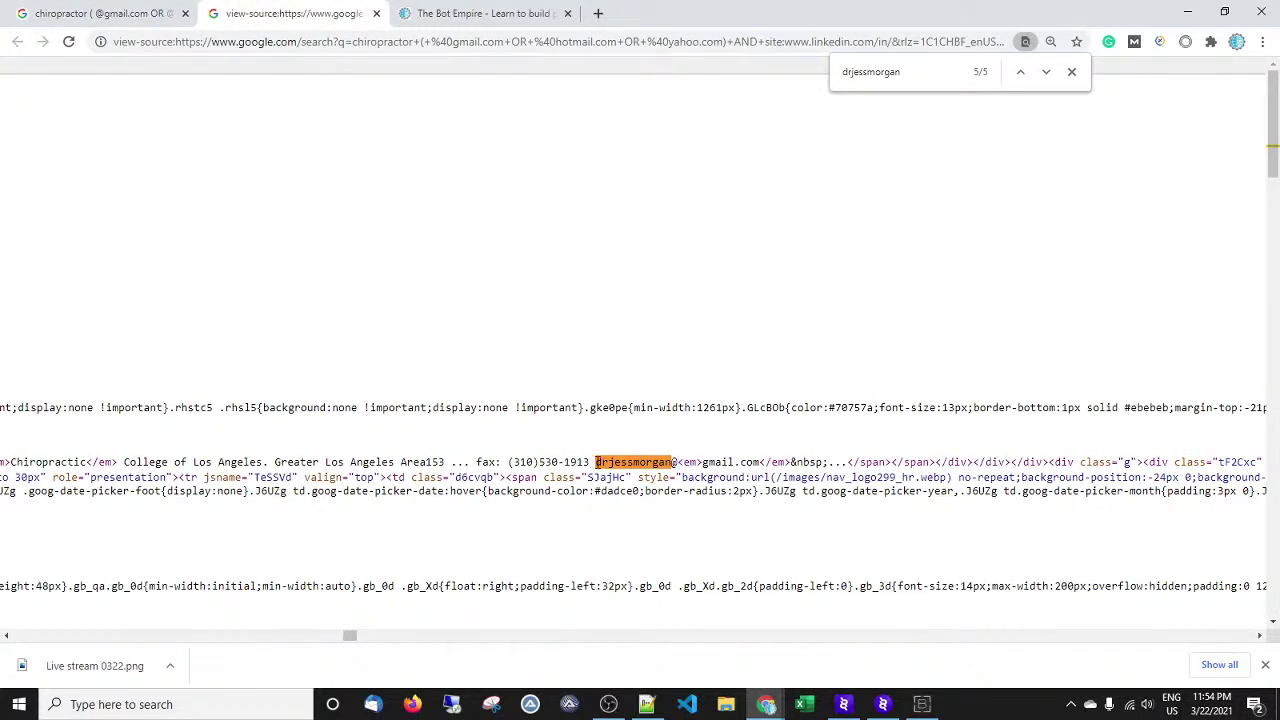
pyautogui.moveTo(762, 462); pyautogui.dragTo(591, 462)
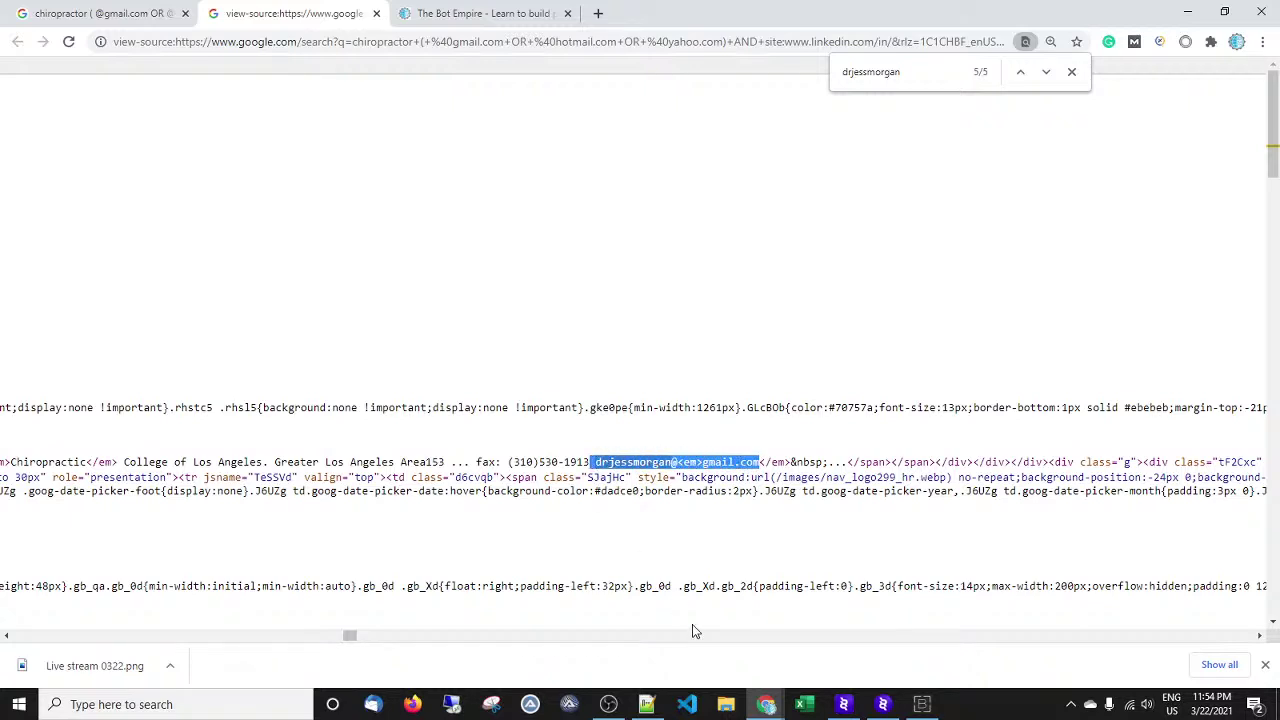
pyautogui.click(668, 467)
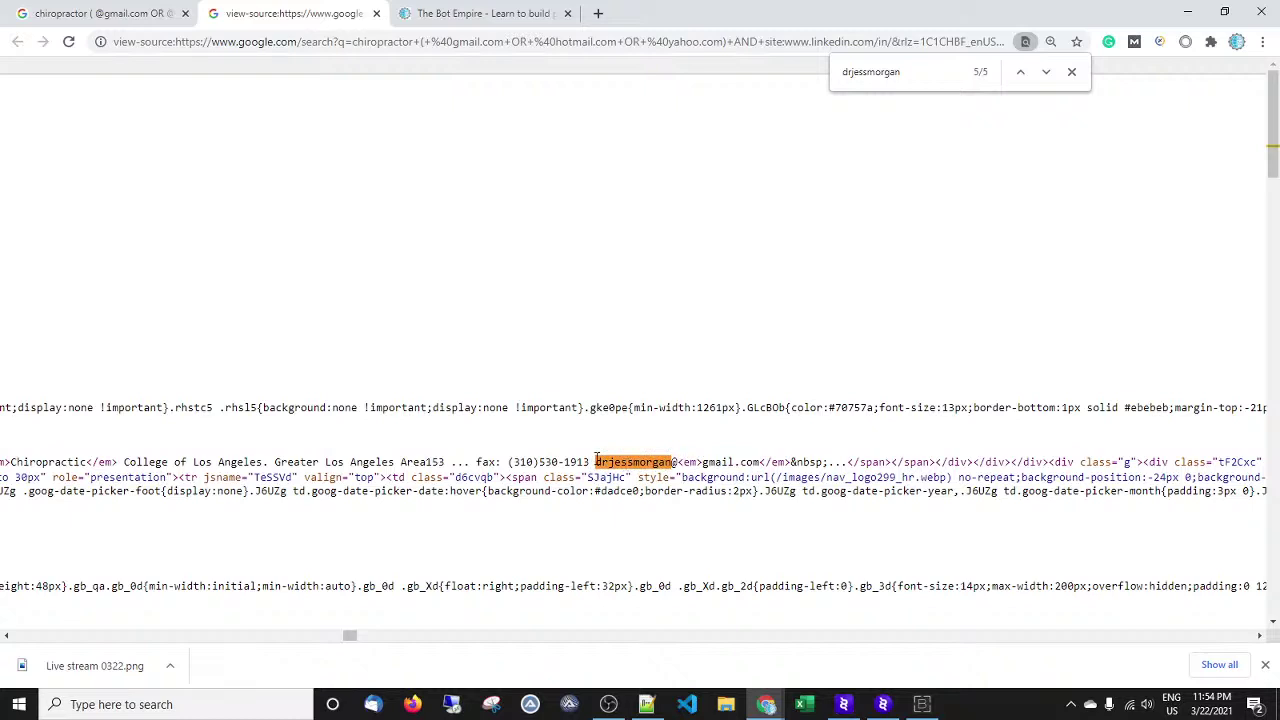
pyautogui.moveTo(676, 462); pyautogui.dragTo(716, 462)
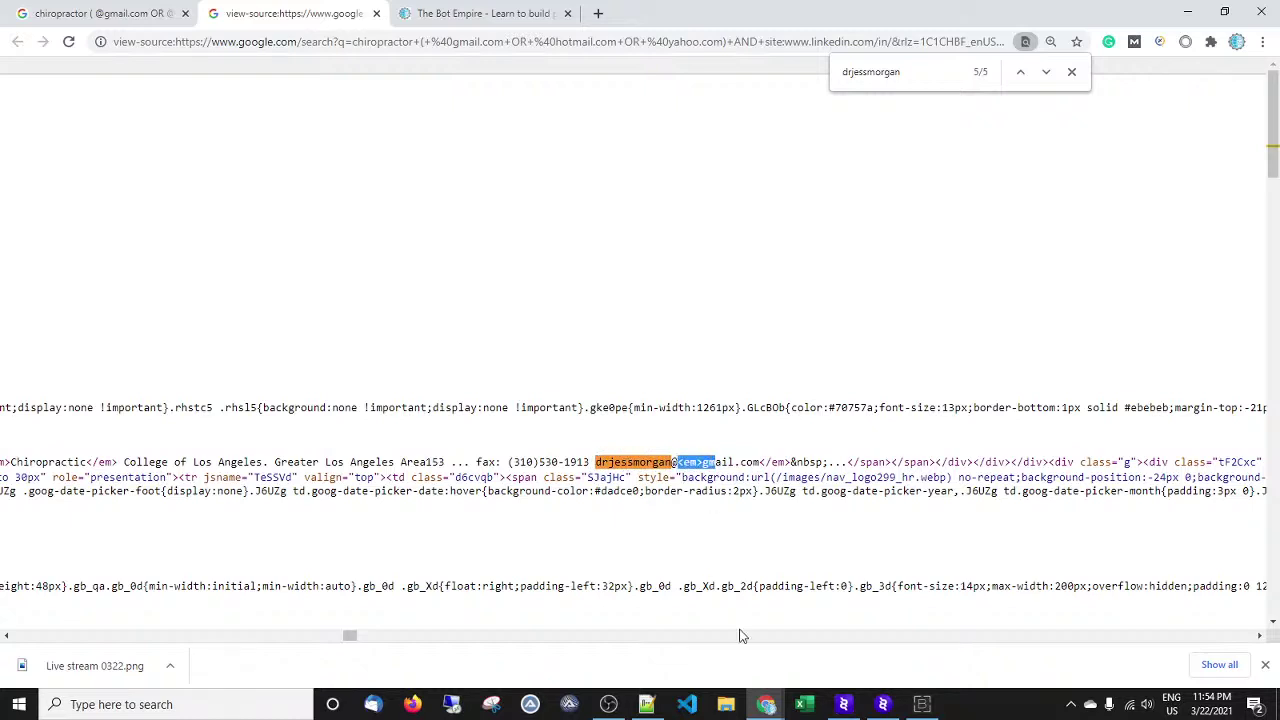
pyautogui.click(726, 531)
# Copy the first result's e-mail from the page source, leaving out its closing em tag.
pyautogui.moveTo(760, 462); pyautogui.dragTo(595, 462)
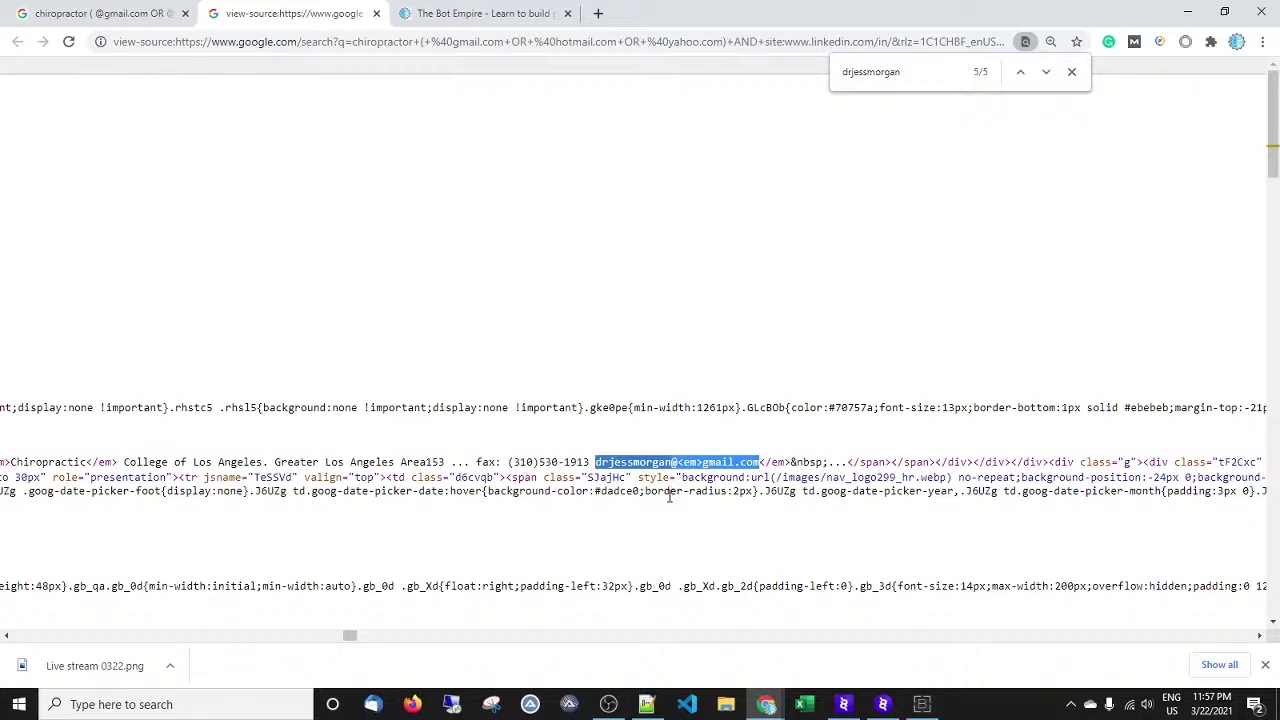
pyautogui.click(588, 461)
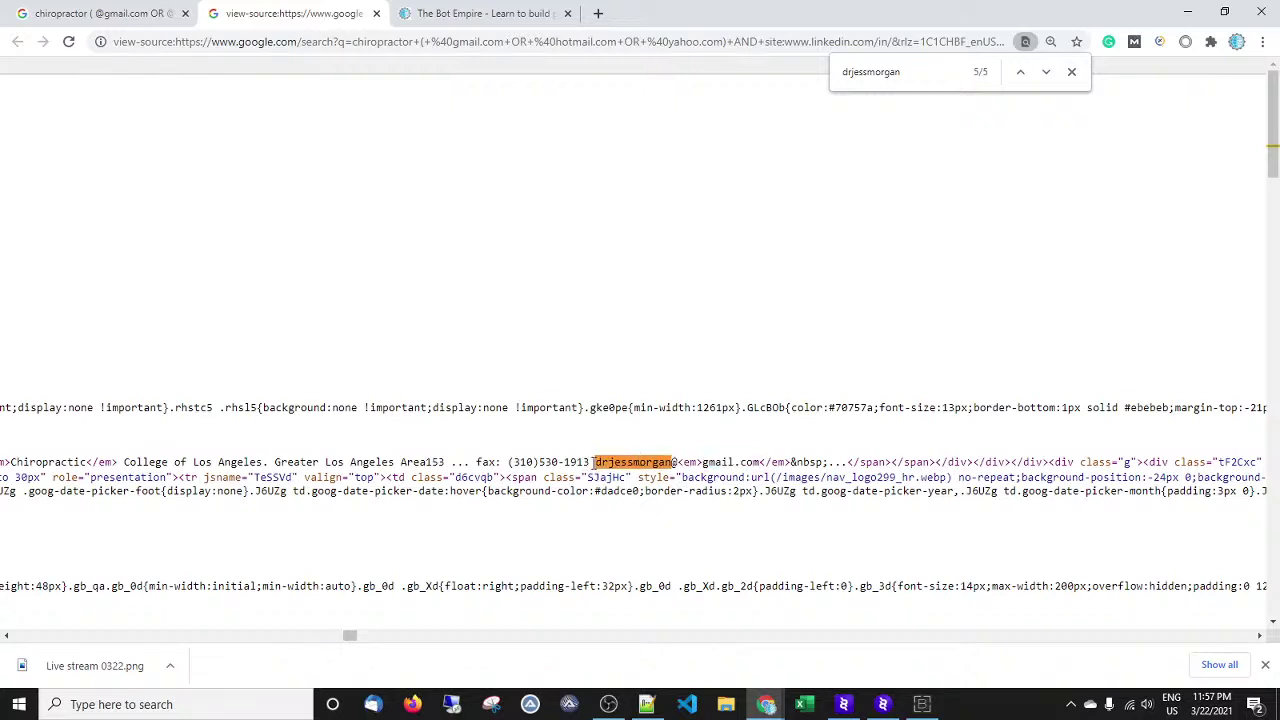
pyautogui.moveTo(596, 462); pyautogui.dragTo(760, 462)
pyautogui.rightClick(724, 464)
pyautogui.click(740, 478)
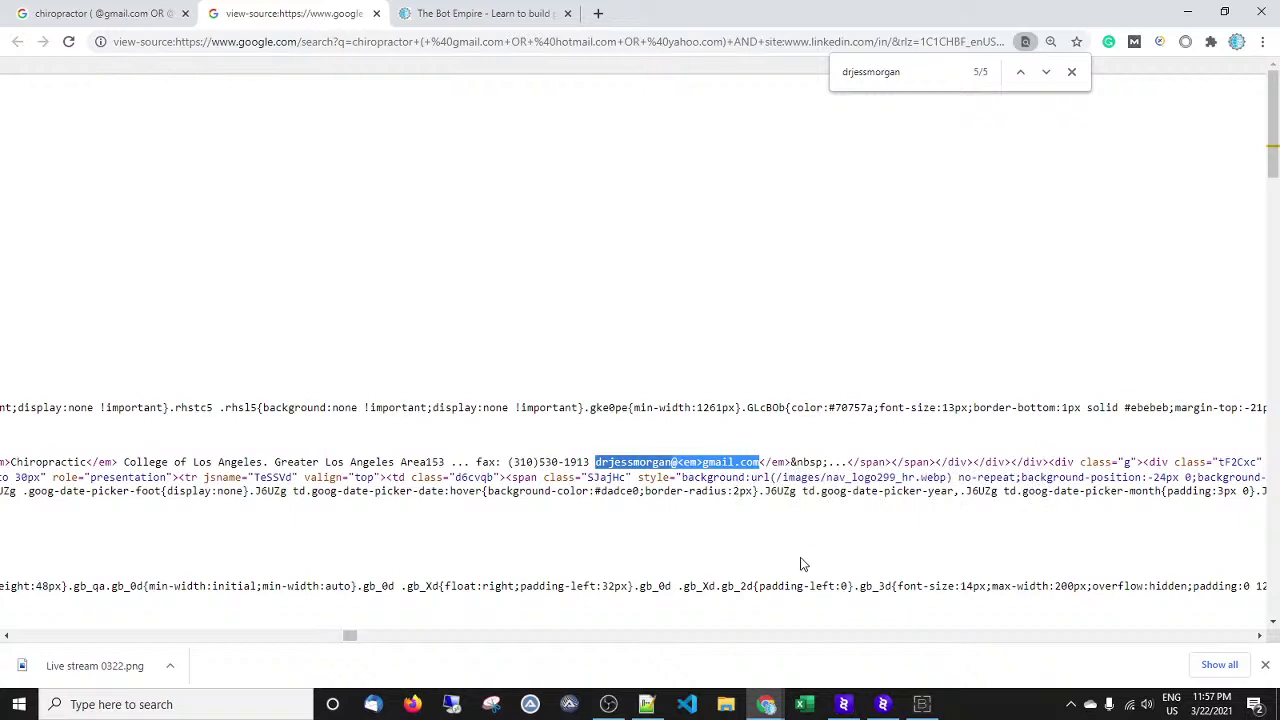
# Copy the first result's e-mail together with its em tags from the page source and paste it into a new Notepad++ document.
pyautogui.click(771, 462)
pyautogui.moveTo(786, 462); pyautogui.dragTo(596, 462)
pyautogui.rightClick(611, 461)
pyautogui.click(630, 473)
pyautogui.click(648, 705)
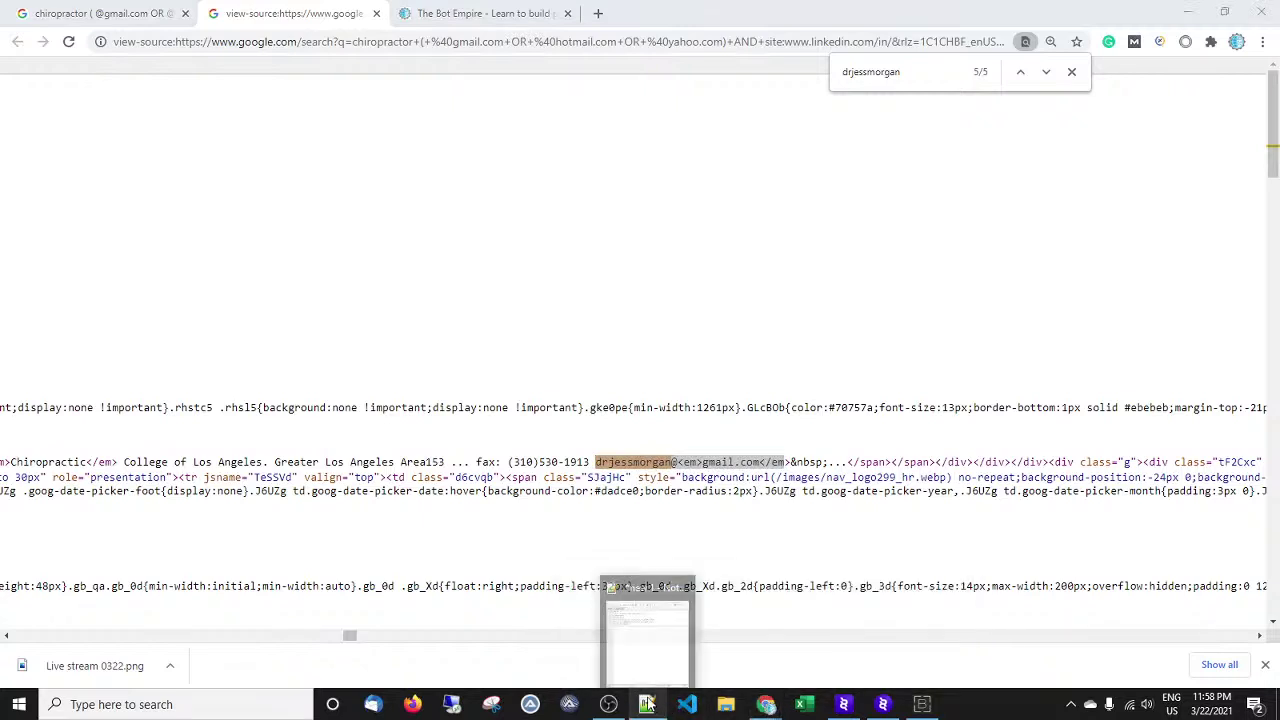
pyautogui.doubleClick(348, 190)
pyautogui.rightClick(384, 235)
pyautogui.click(423, 298)
# Switch back to Chrome and copy the username part of the second result's e-mail address from the results page.
pyautogui.click(157, 271)
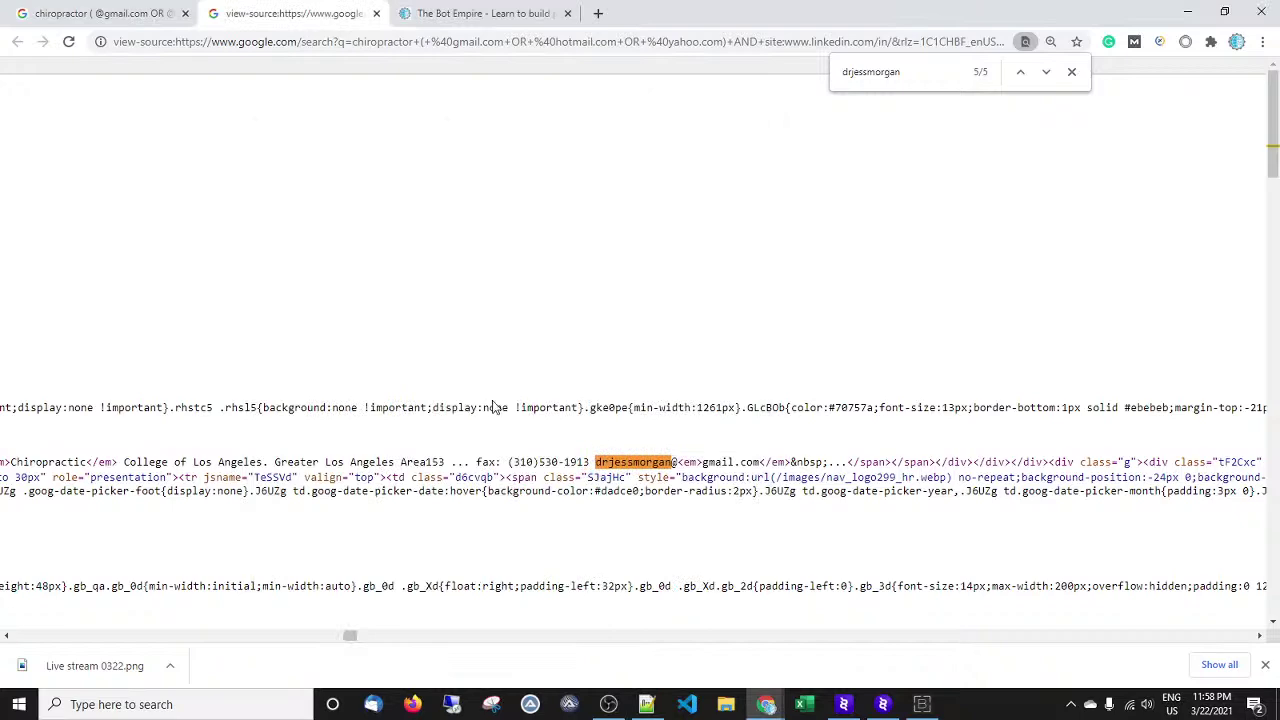
pyautogui.click(146, 10)
pyautogui.scroll(-1, 352, 305)
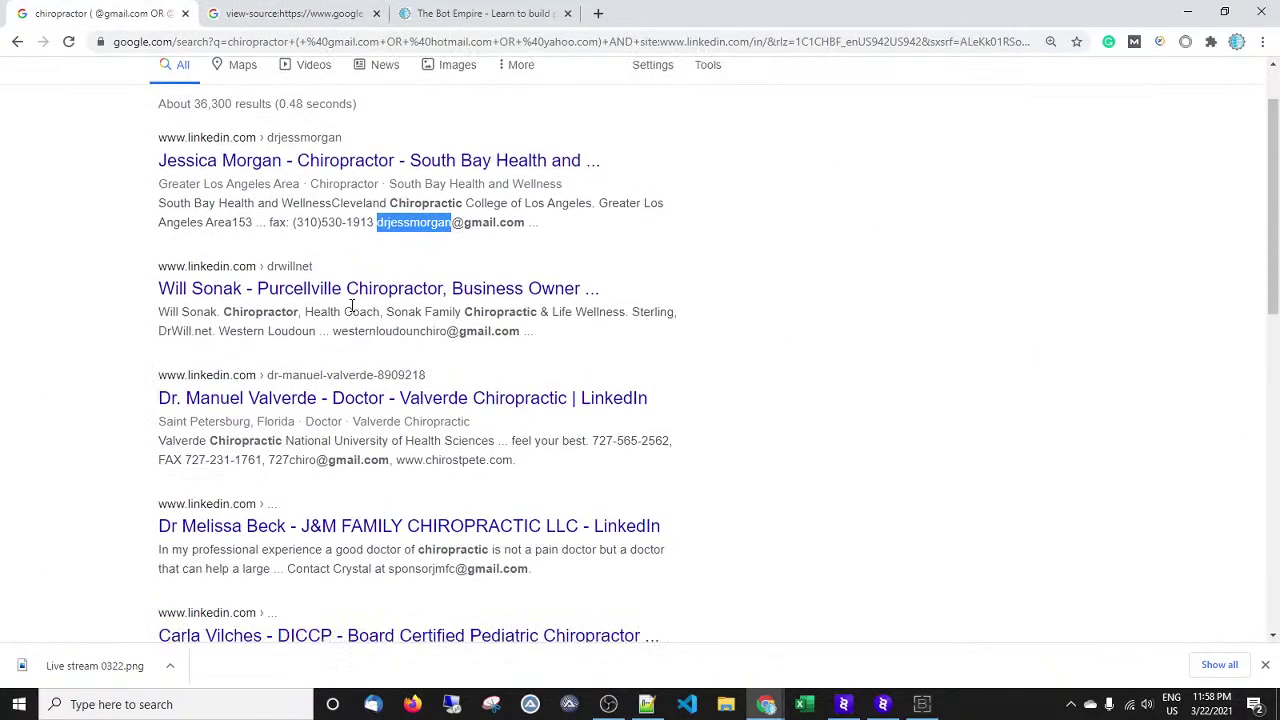
pyautogui.moveTo(333, 333); pyautogui.dragTo(446, 336)
pyautogui.rightClick(446, 336)
pyautogui.click(462, 346)
# Close the Bot Empire tab and return to the page source.
pyautogui.click(470, 13)
pyautogui.click(265, 22)
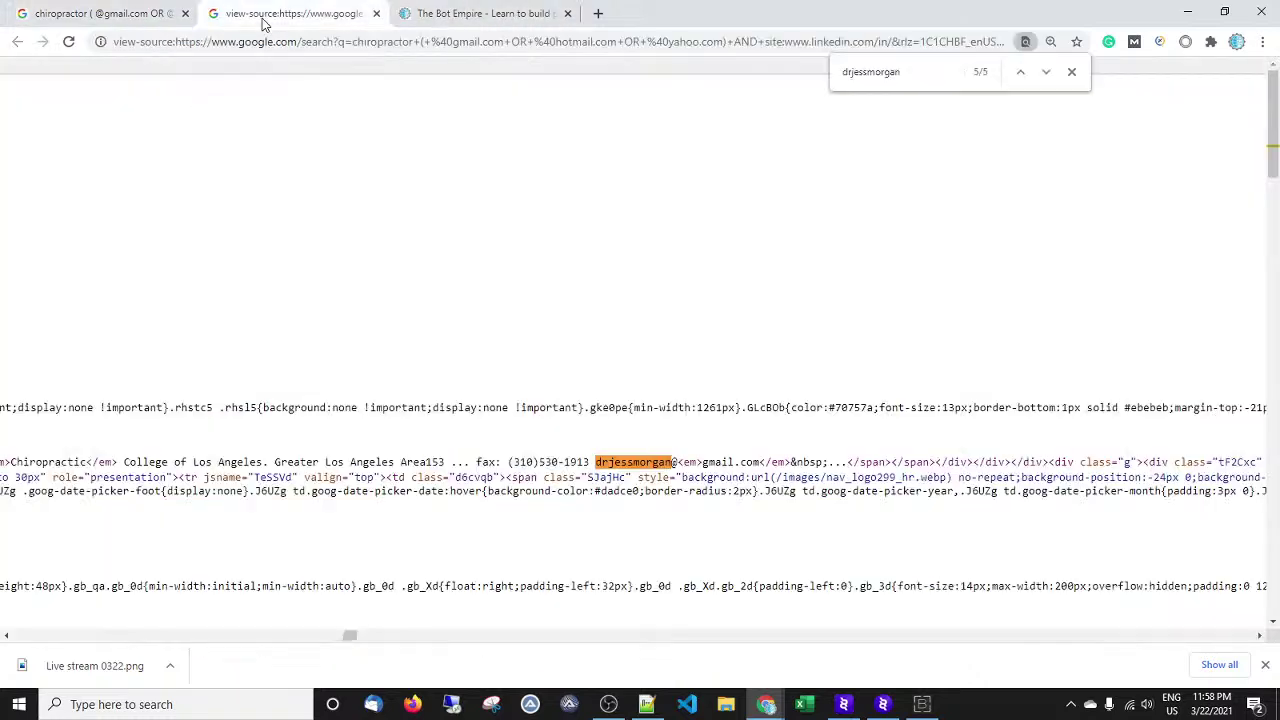
pyautogui.click(523, 12)
pyautogui.click(567, 13)
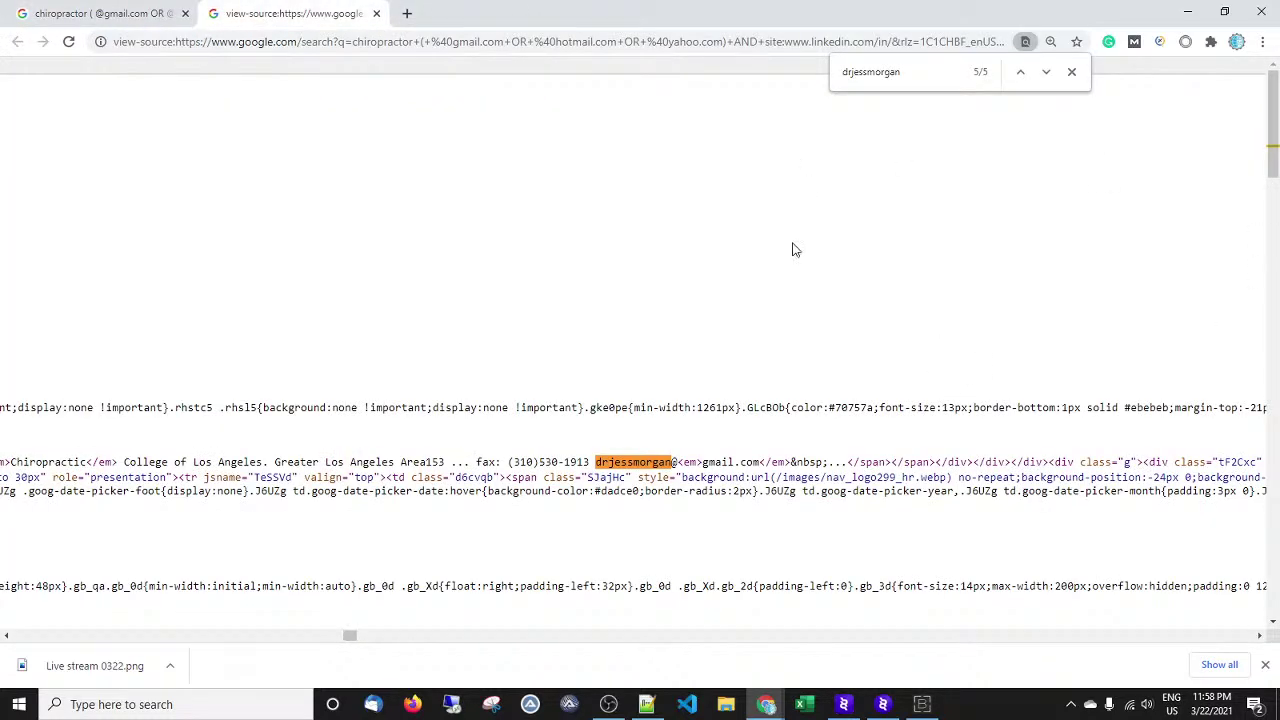
# Search the page source for the second result's copied e-mail username.
pyautogui.moveTo(914, 75); pyautogui.dragTo(800, 66)
pyautogui.press('BackSpace')
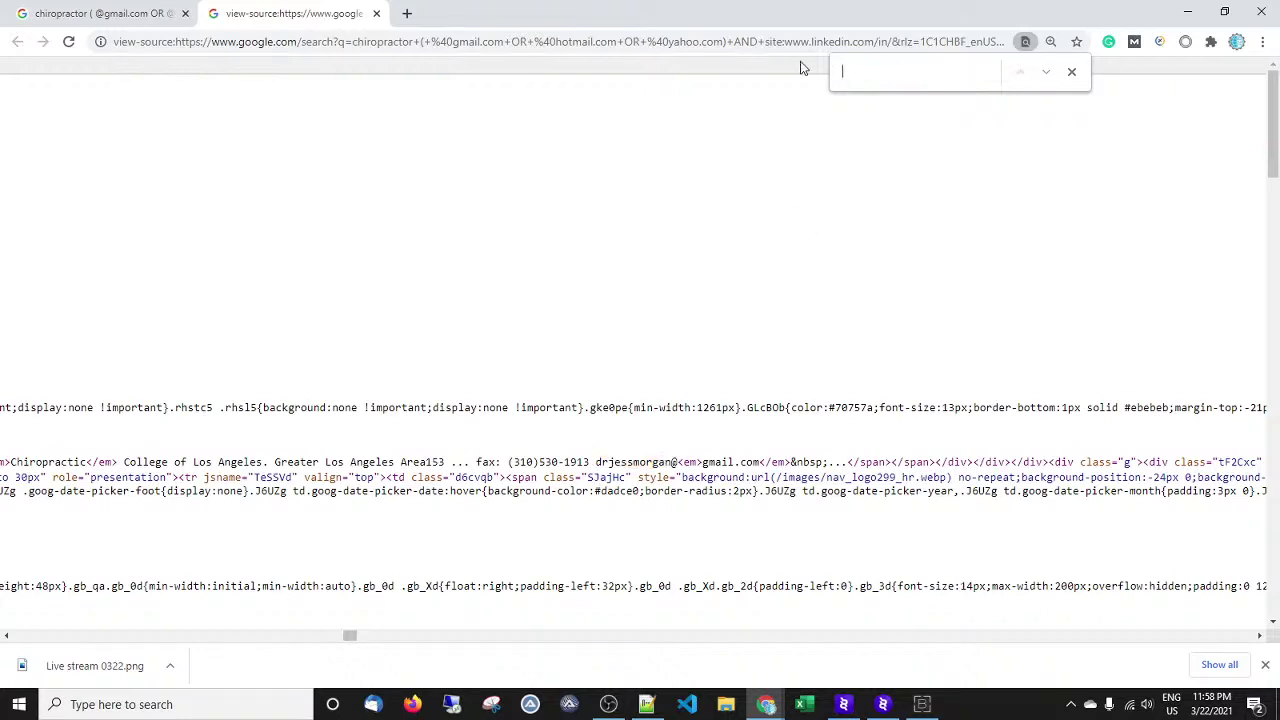
pyautogui.hotkey('ctrl', 'v')
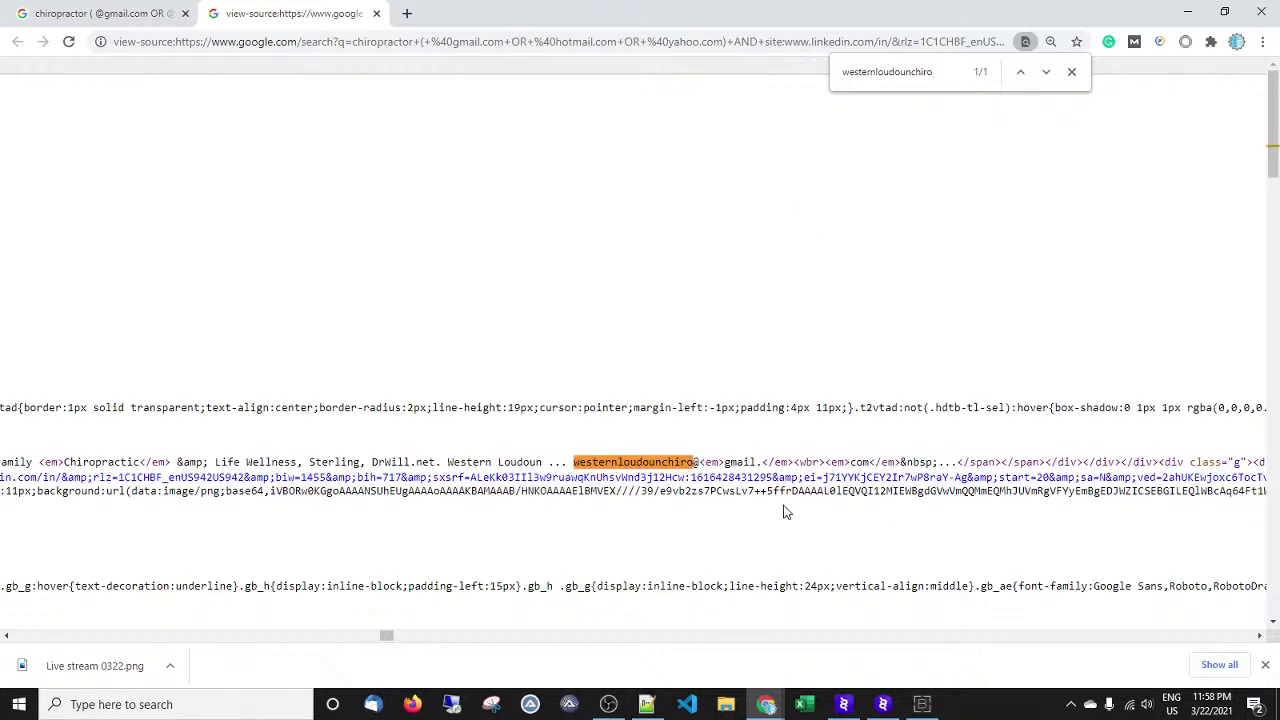
# Copy the second result's e-mail up to its first closing em tag and paste it on a new line in Notepad++.
pyautogui.moveTo(793, 459); pyautogui.dragTo(576, 462)
pyautogui.rightClick(576, 462)
pyautogui.click(605, 474)
pyautogui.click(646, 704)
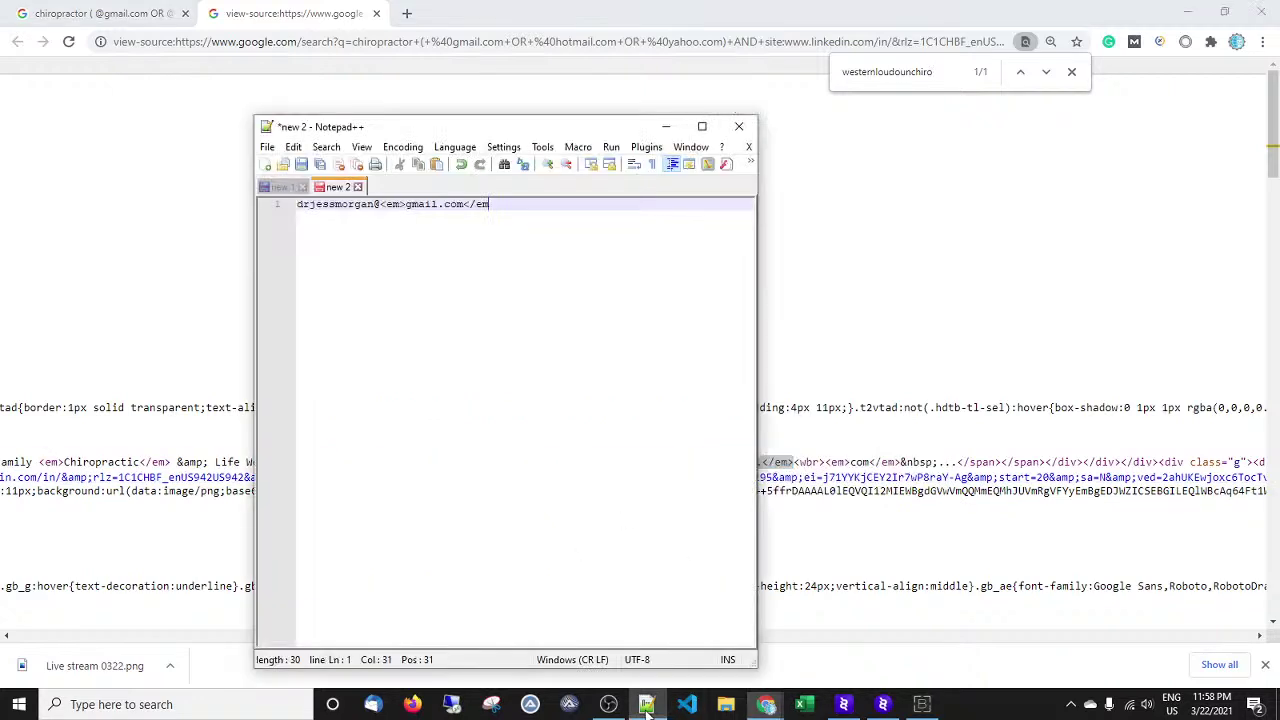
pyautogui.press('Return')
pyautogui.hotkey('ctrl', 'v')
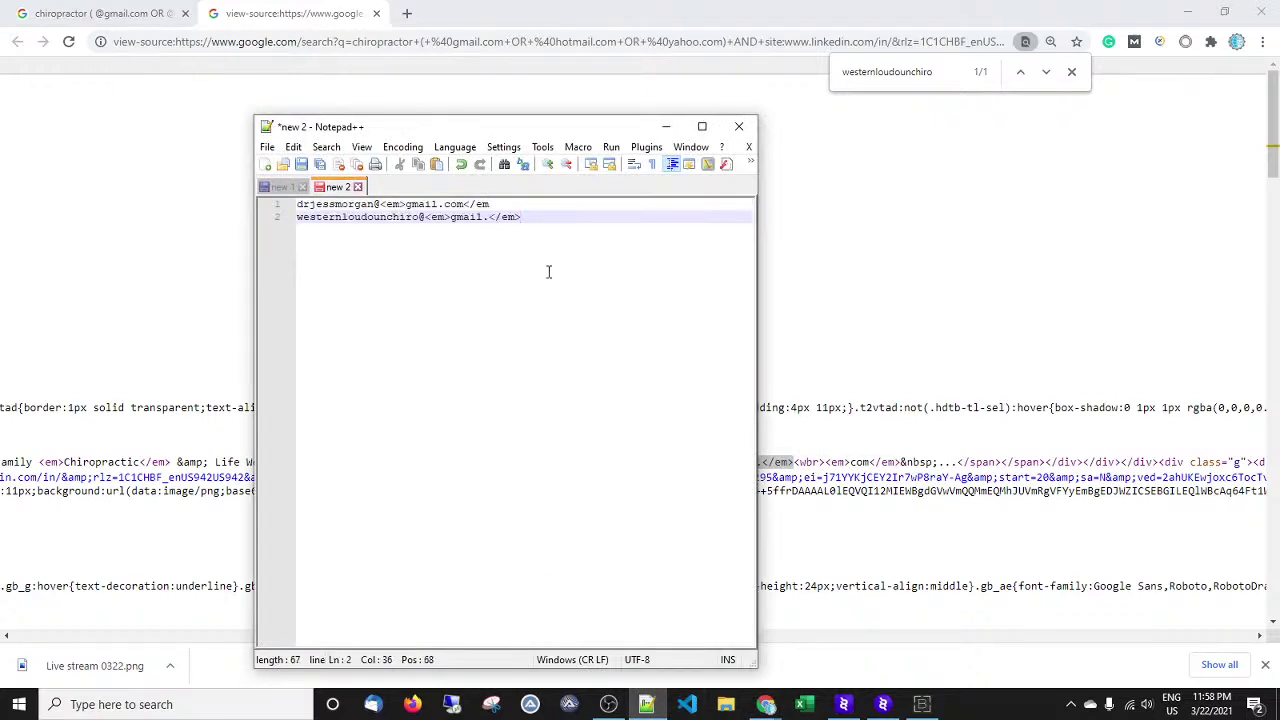
# Add the missing ">" to the closing em tag on line 1 and cut the second e-mail from line 2.
pyautogui.click(500, 203)
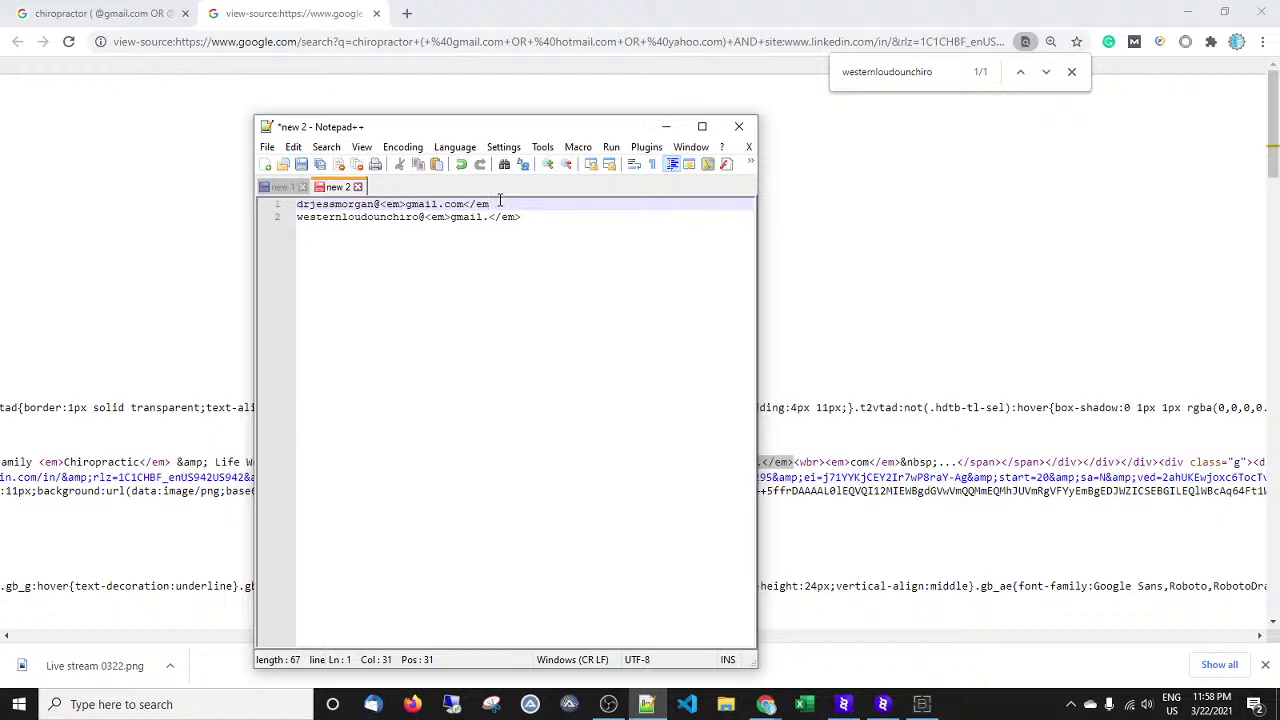
pyautogui.write('>')
pyautogui.moveTo(524, 218); pyautogui.dragTo(297, 216)
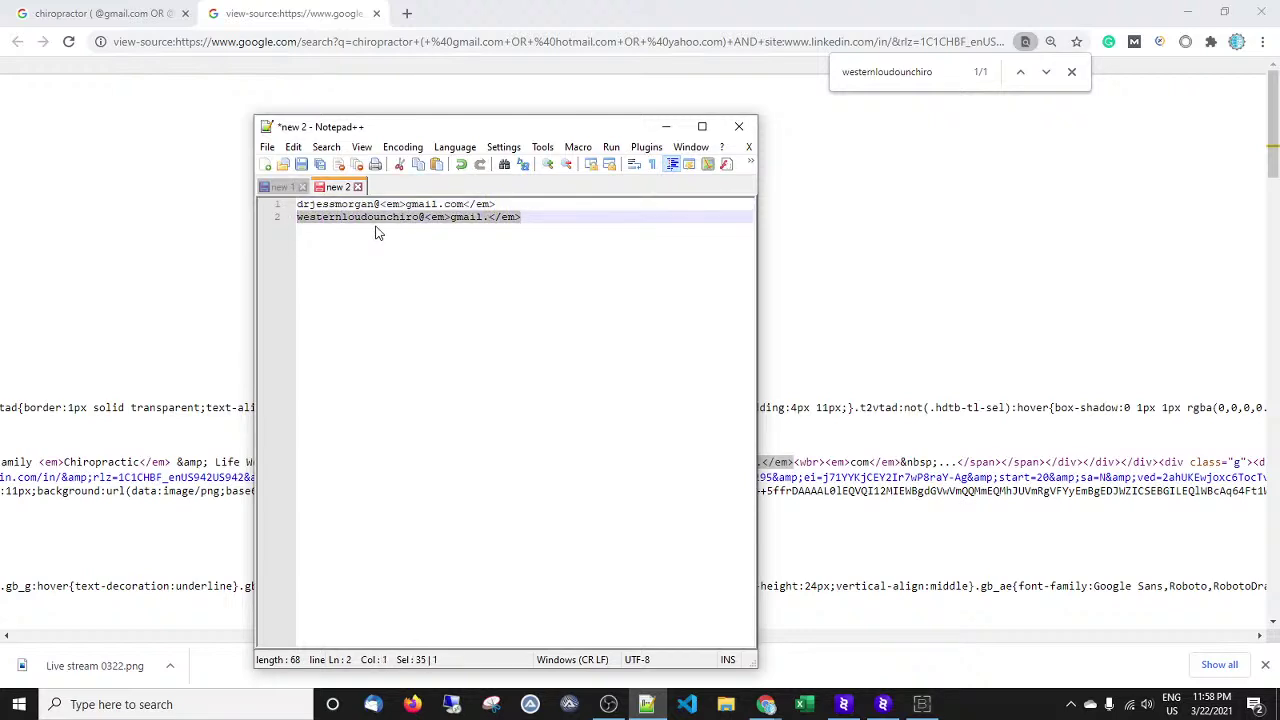
pyautogui.hotkey('ctrl', 'x')
# Return to the page source and examine the markup preceding the second result's e-mail.
pyautogui.click(900, 319)
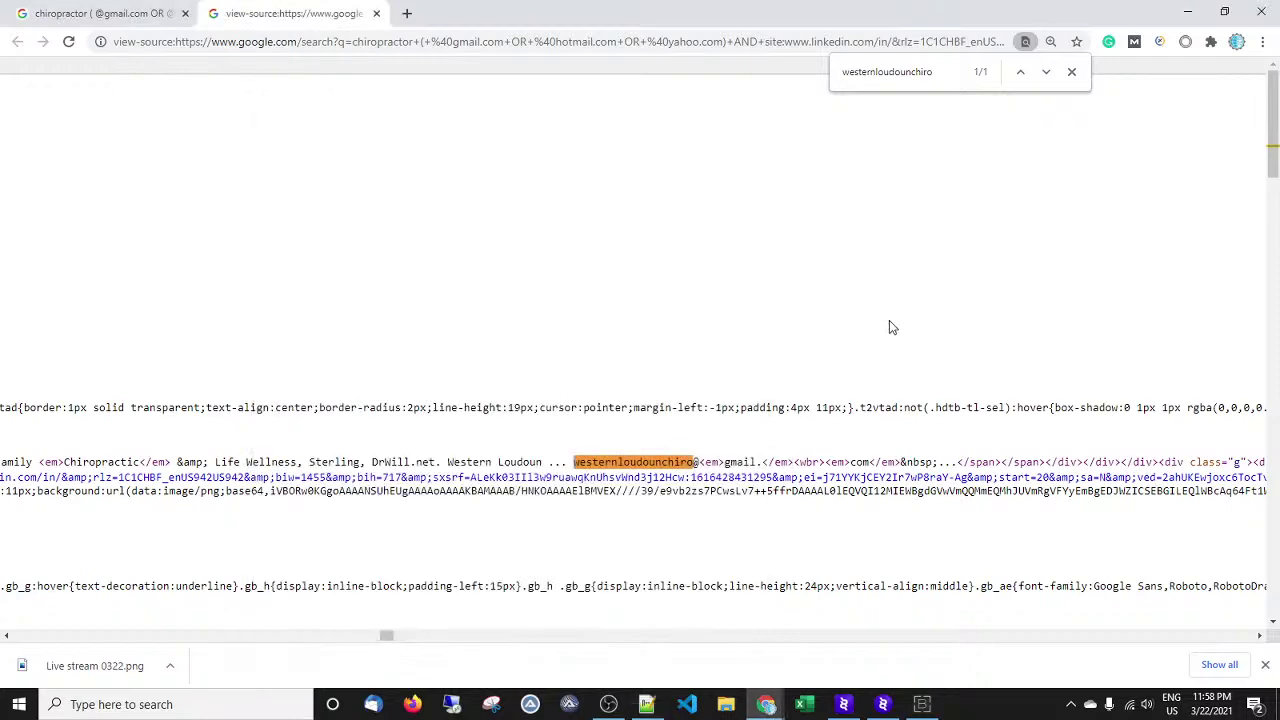
pyautogui.scroll(-1, 873, 368)
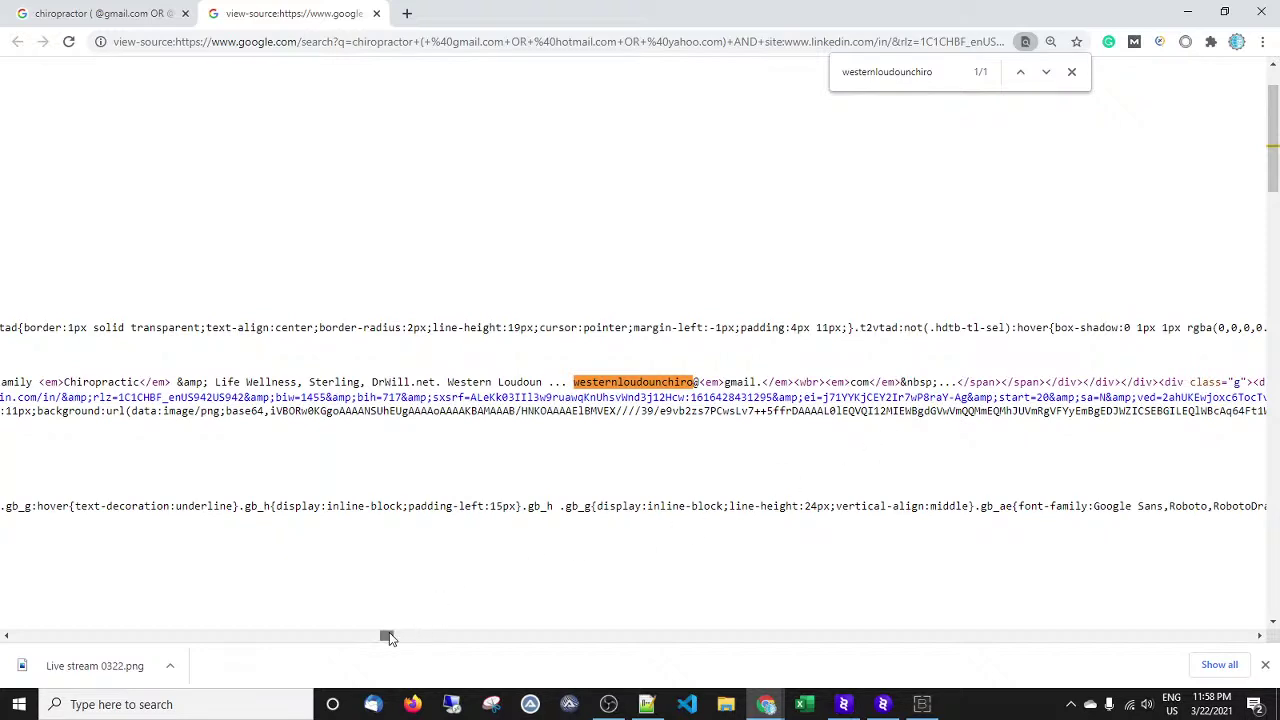
pyautogui.moveTo(389, 632); pyautogui.dragTo(382, 633)
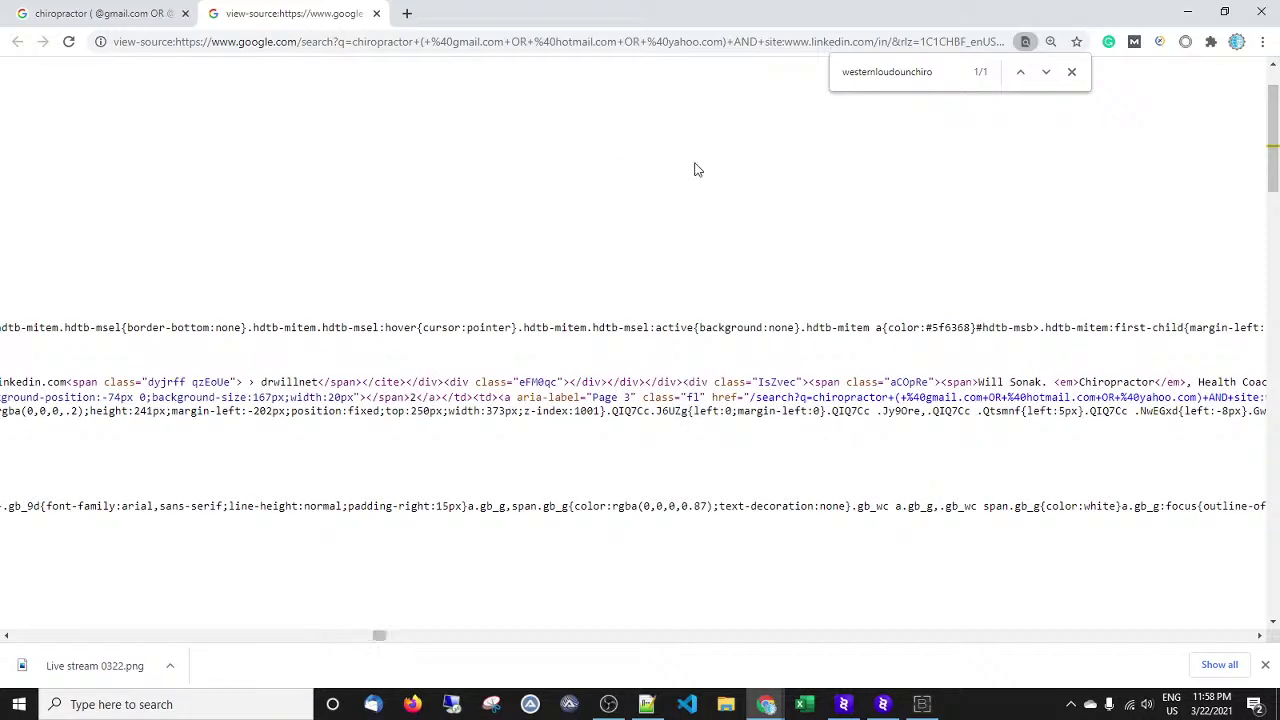
pyautogui.moveTo(767, 706)
# Copy the third result's e-mail username from the results page and search the page source for it.
pyautogui.click(100, 13)
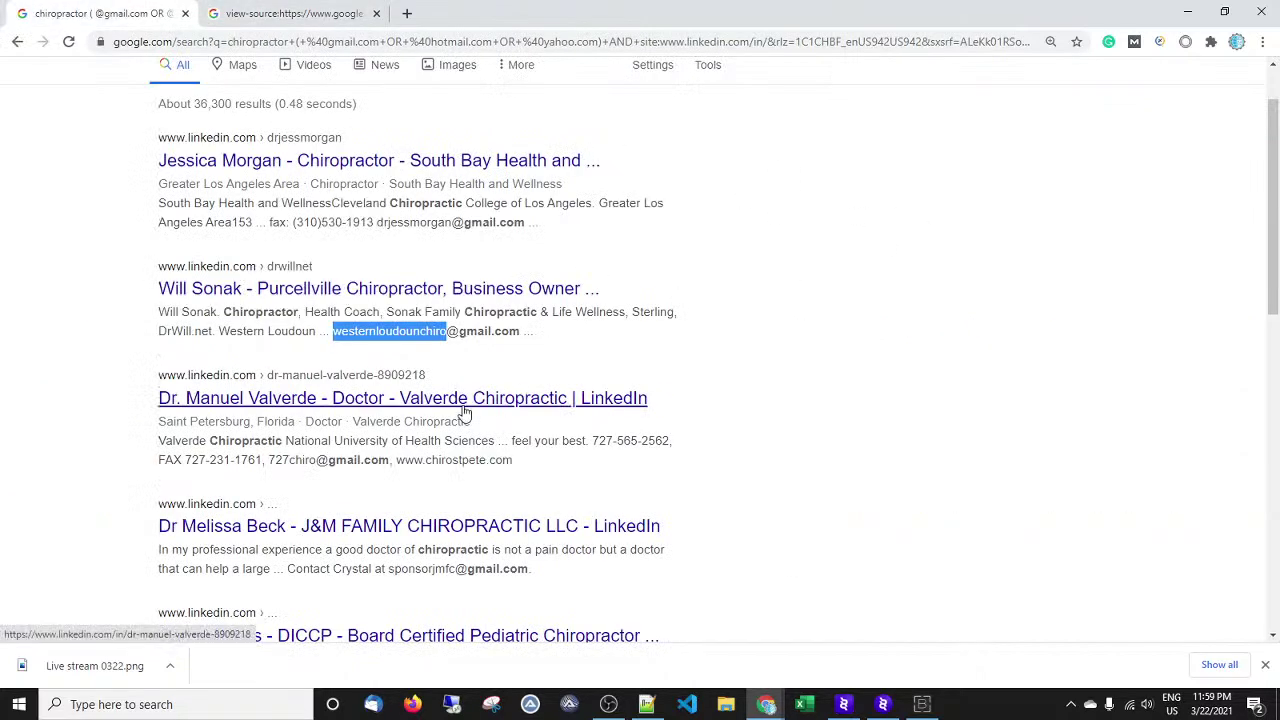
pyautogui.moveTo(270, 460); pyautogui.dragTo(319, 461)
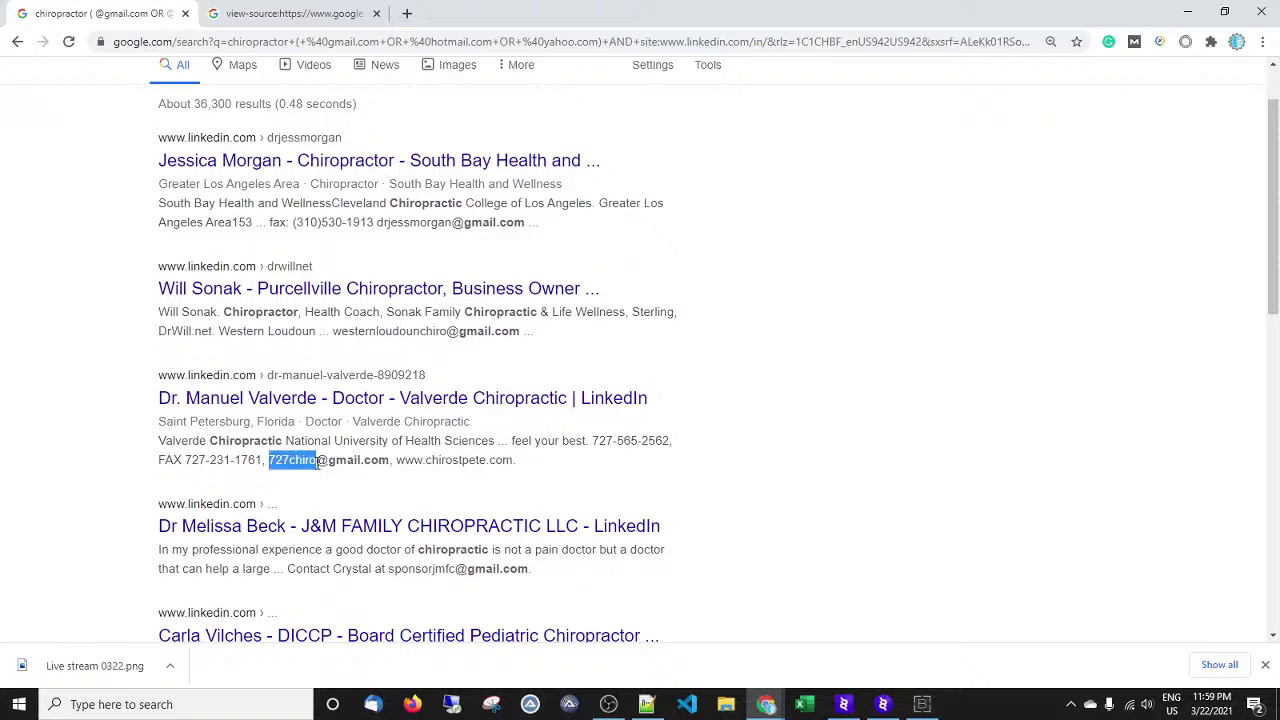
pyautogui.rightClick(319, 461)
pyautogui.click(345, 474)
pyautogui.click(305, 13)
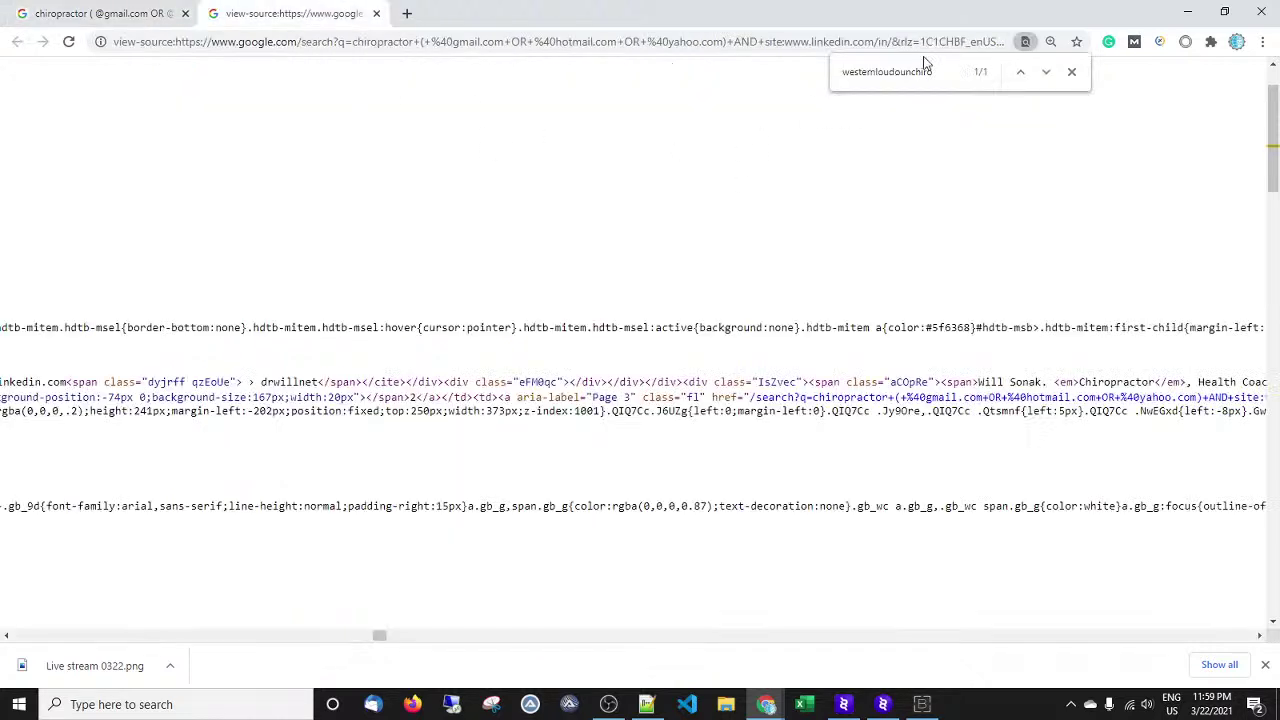
pyautogui.moveTo(930, 72); pyautogui.dragTo(805, 68)
pyautogui.press('BackSpace')
pyautogui.hotkey('ctrl', 'v')
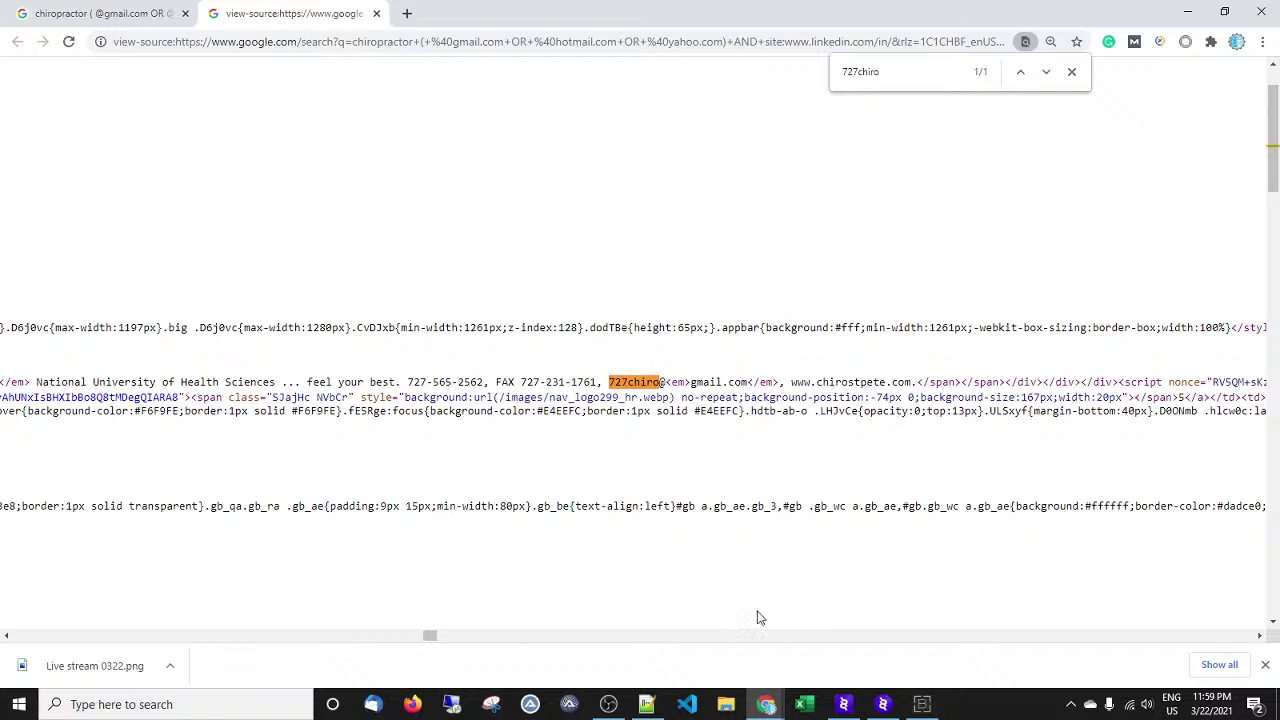
pyautogui.click(650, 705)
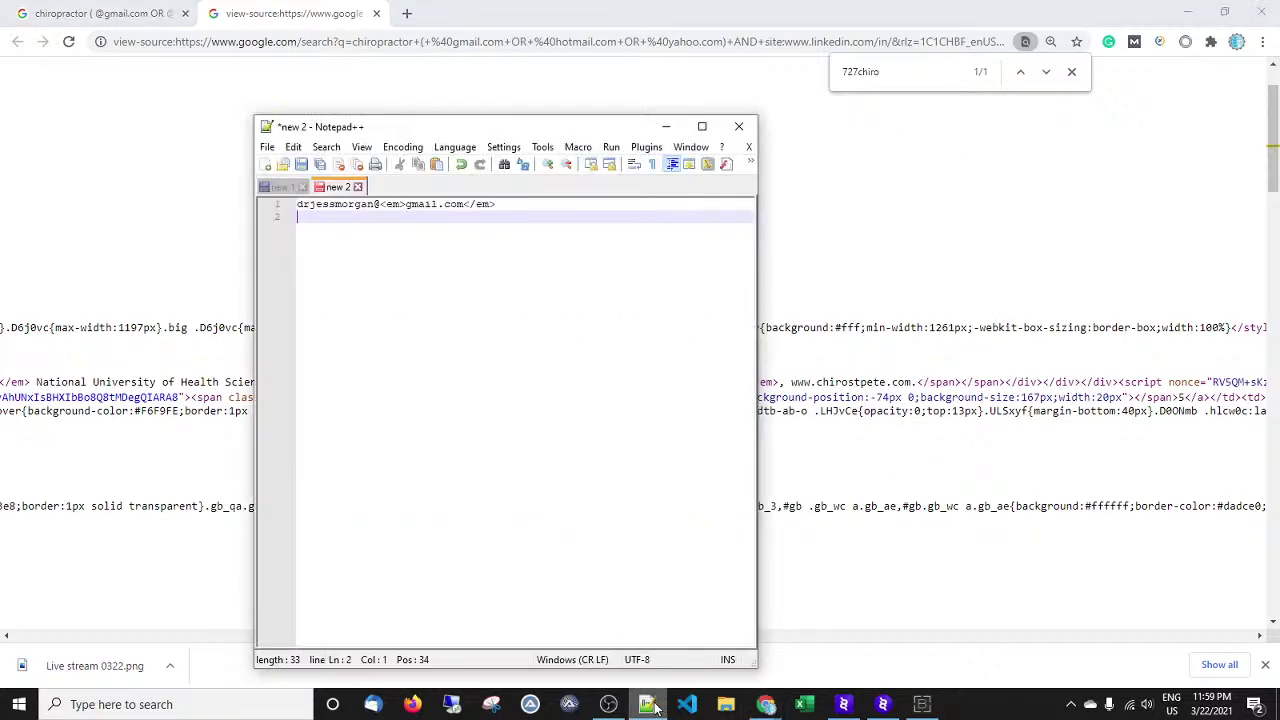
pyautogui.click(648, 703)
# Copy the fourth result's e-mail username from the results page and search the page source for it.
pyautogui.click(70, 12)
pyautogui.scroll(-2, 390, 330)
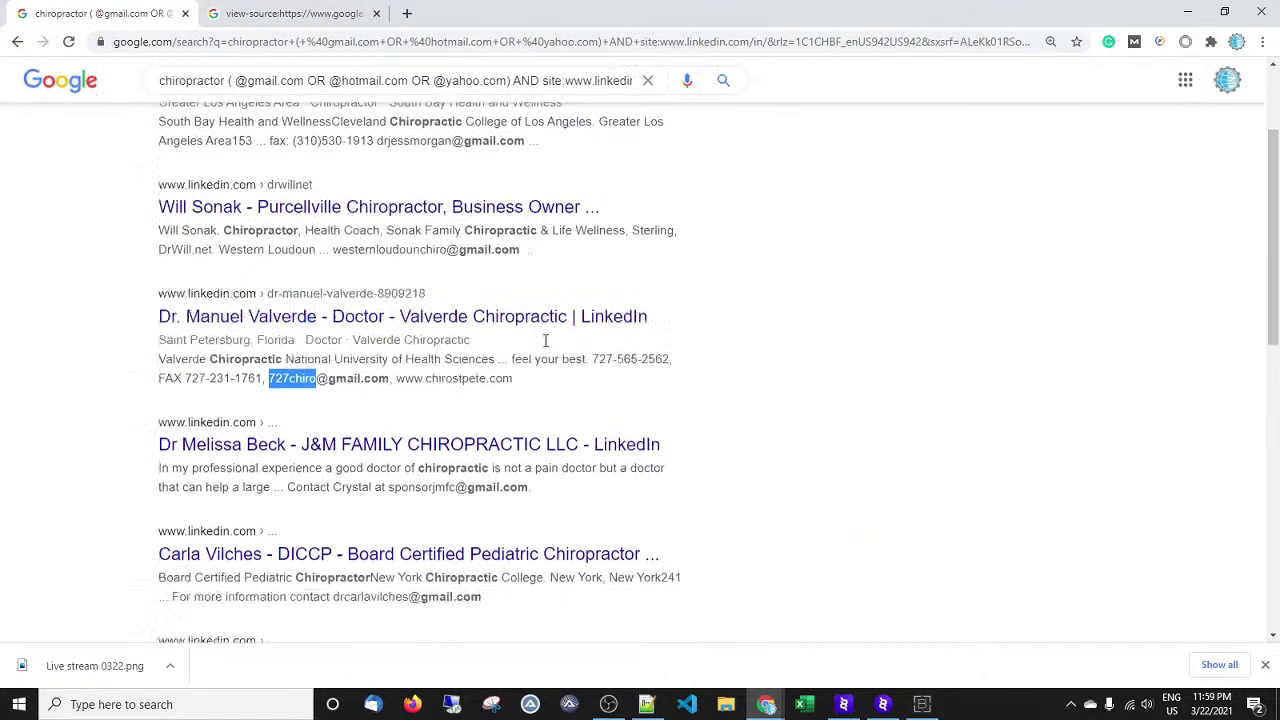
pyautogui.moveTo(390, 328); pyautogui.dragTo(455, 332)
pyautogui.rightClick(455, 331)
pyautogui.click(470, 341)
pyautogui.click(221, 8)
pyautogui.hotkey('ctrl', 'f')
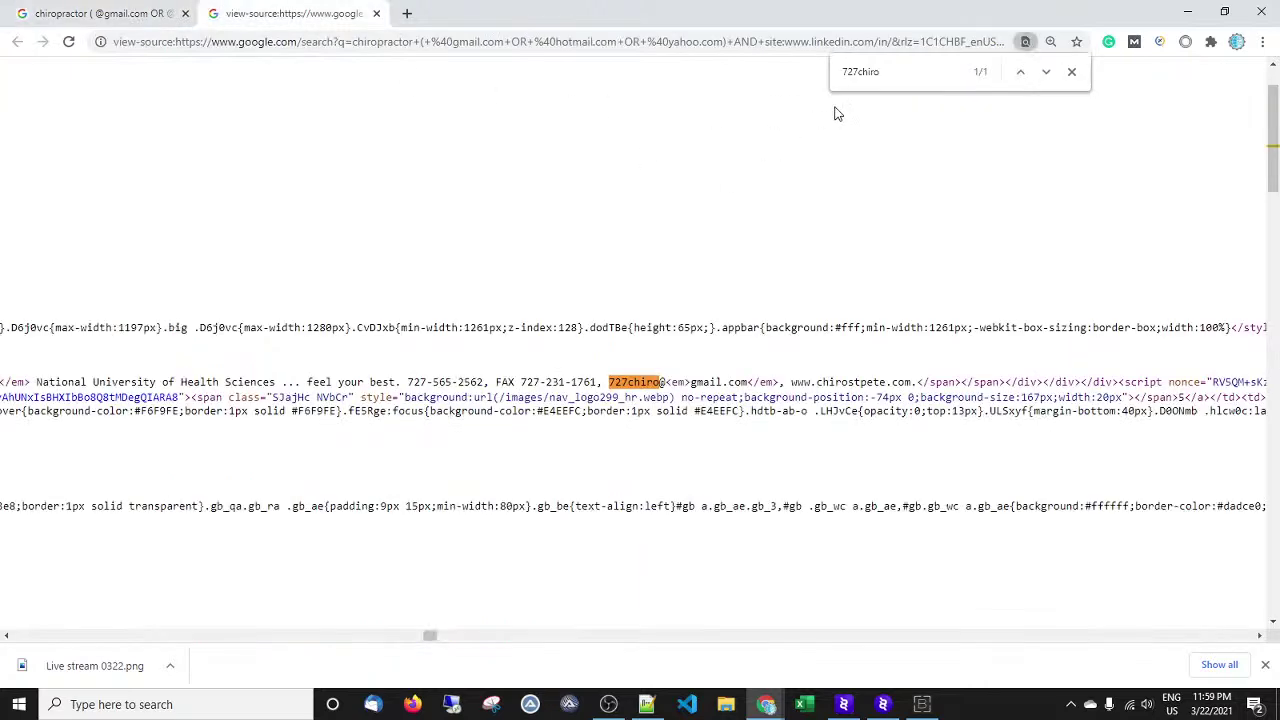
pyautogui.hotkey('ctrl', 'a')
pyautogui.press('BackSpace')
pyautogui.hotkey('ctrl', 'v')
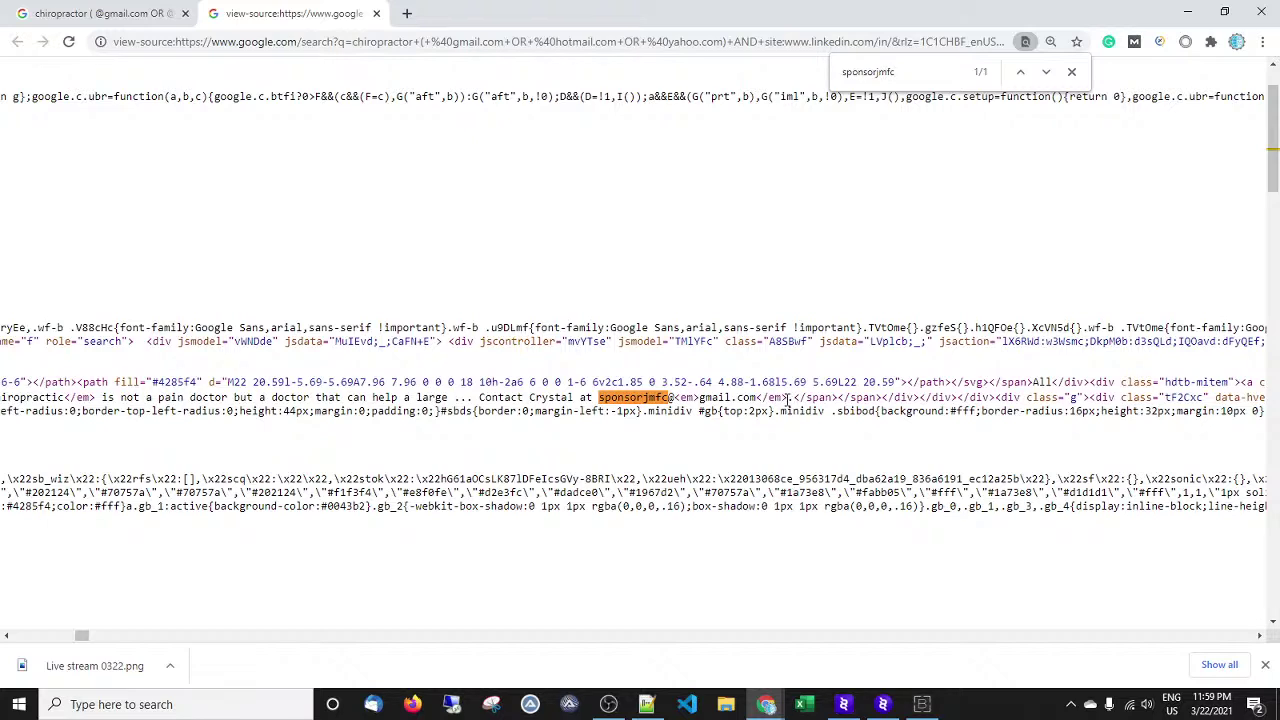
# Copy the fifth result's e-mail username from the results page and search the page source for it.
pyautogui.click(70, 8)
pyautogui.scroll(-1, 345, 360)
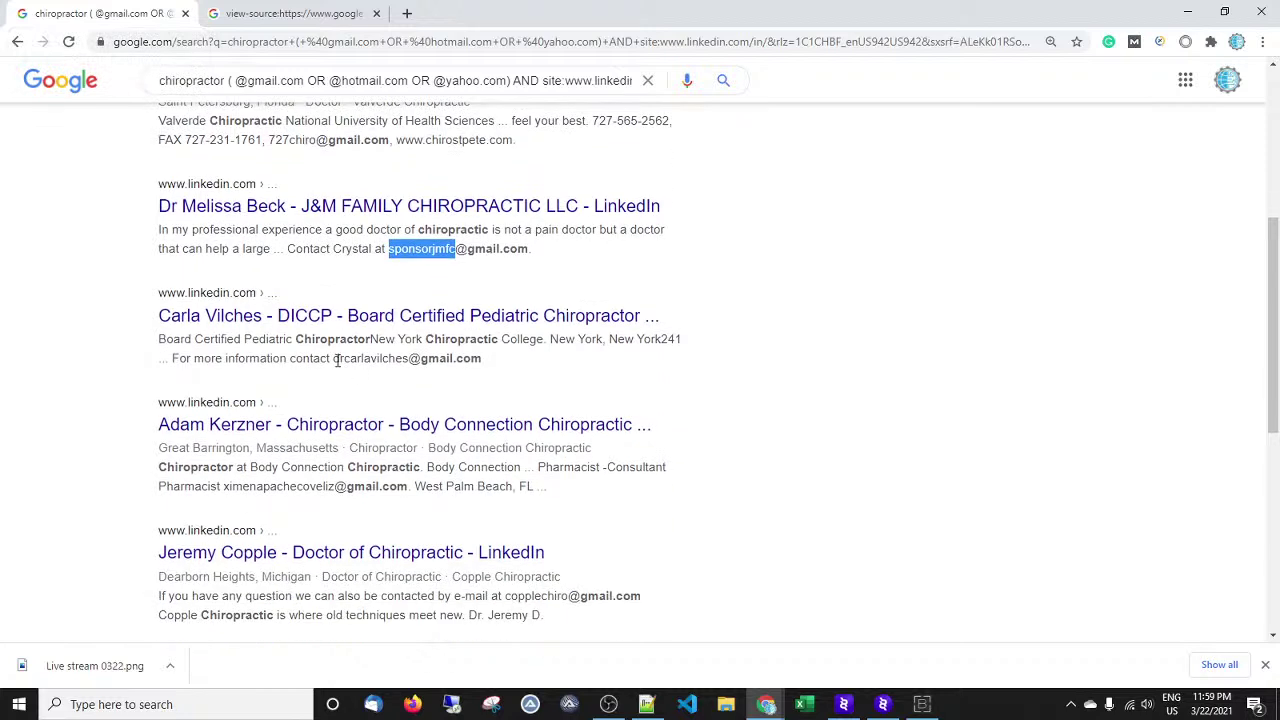
pyautogui.moveTo(333, 360); pyautogui.dragTo(400, 356)
pyautogui.rightClick(410, 357)
pyautogui.click(440, 366)
pyautogui.click(290, 13)
pyautogui.hotkey('ctrl', 'f')
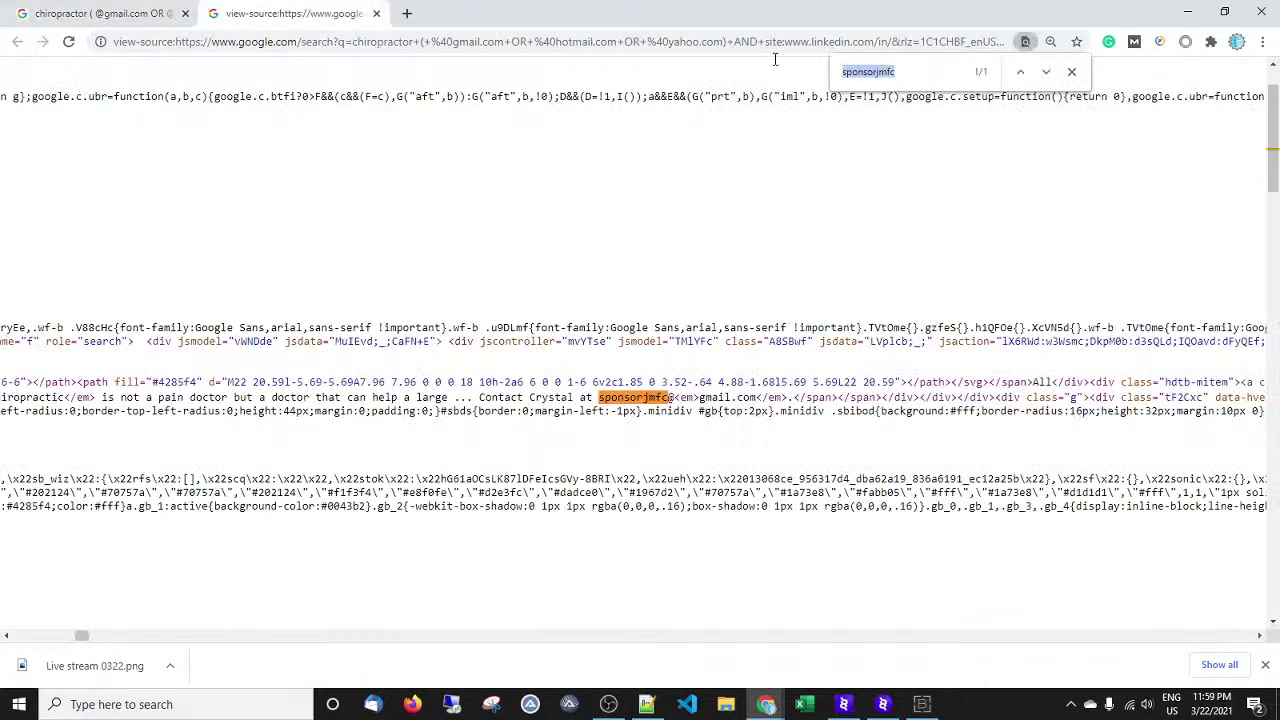
pyautogui.hotkey('ctrl', 'v')
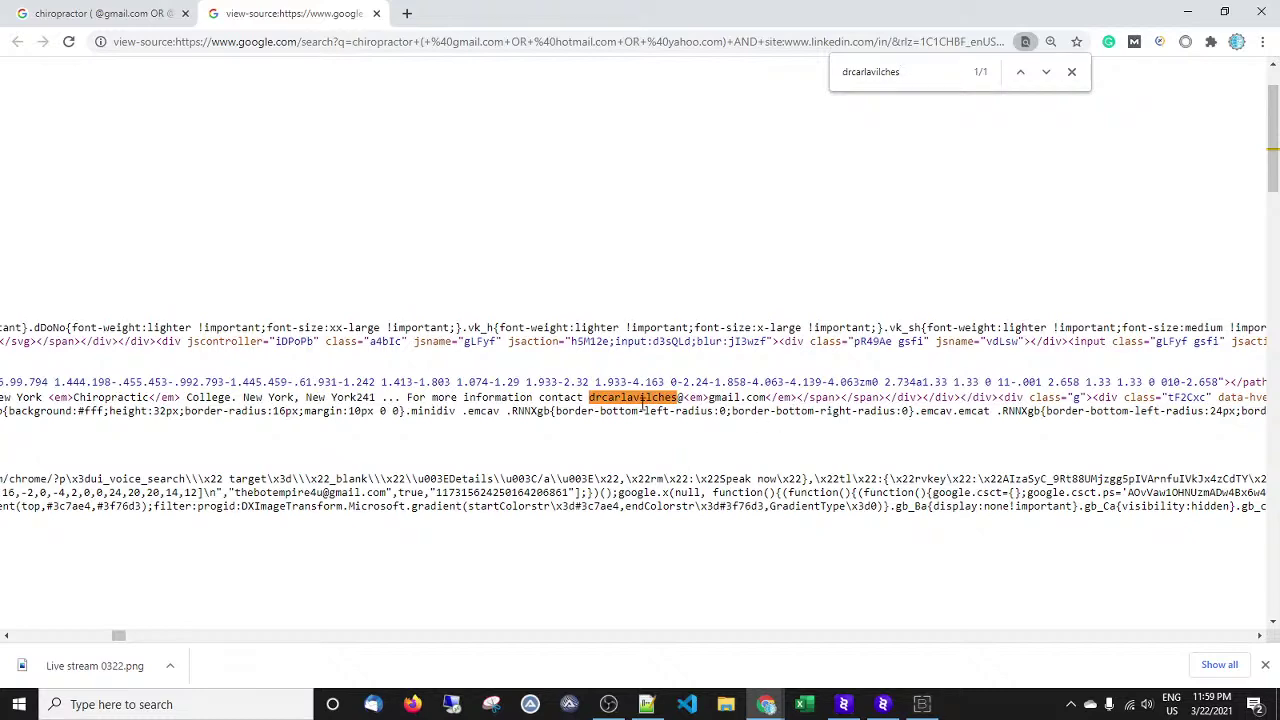
# Search the page source for the sixth result's e-mail username and inspect the em tags around its domain.
pyautogui.click(148, 15)
pyautogui.scroll(-2, 416, 370)
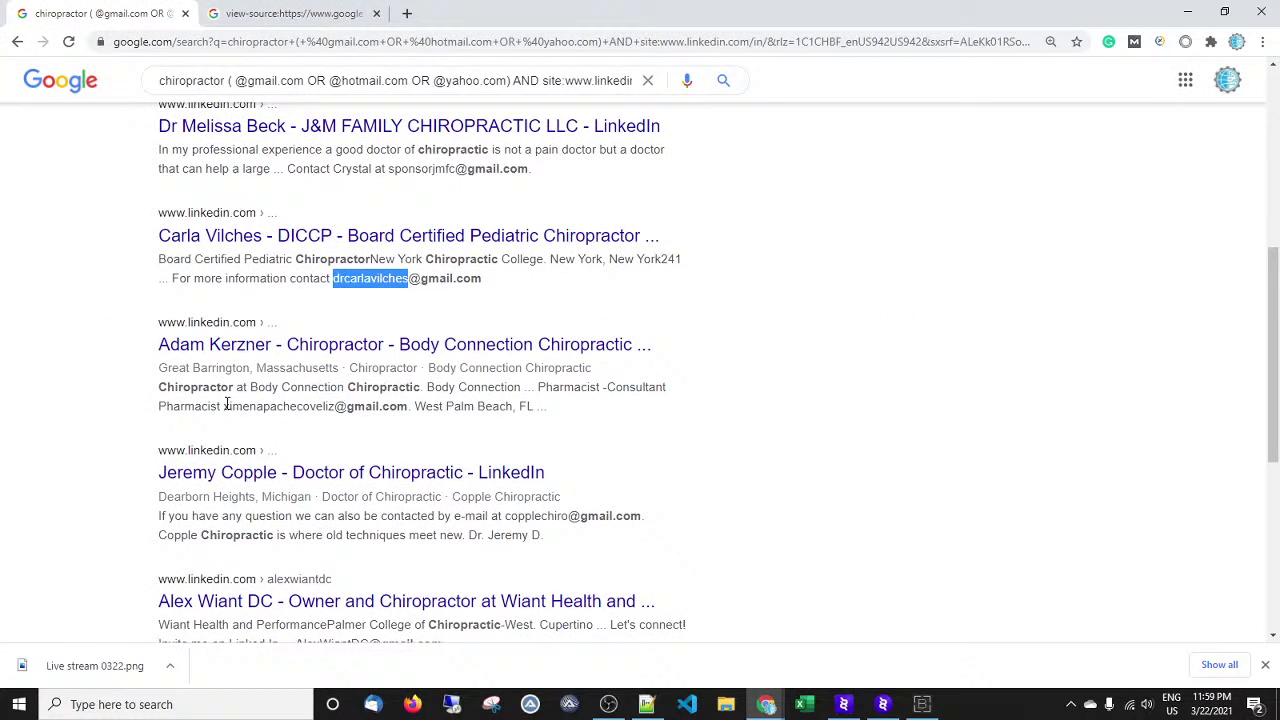
pyautogui.moveTo(224, 405); pyautogui.dragTo(324, 408)
pyautogui.rightClick(321, 410)
pyautogui.click(348, 419)
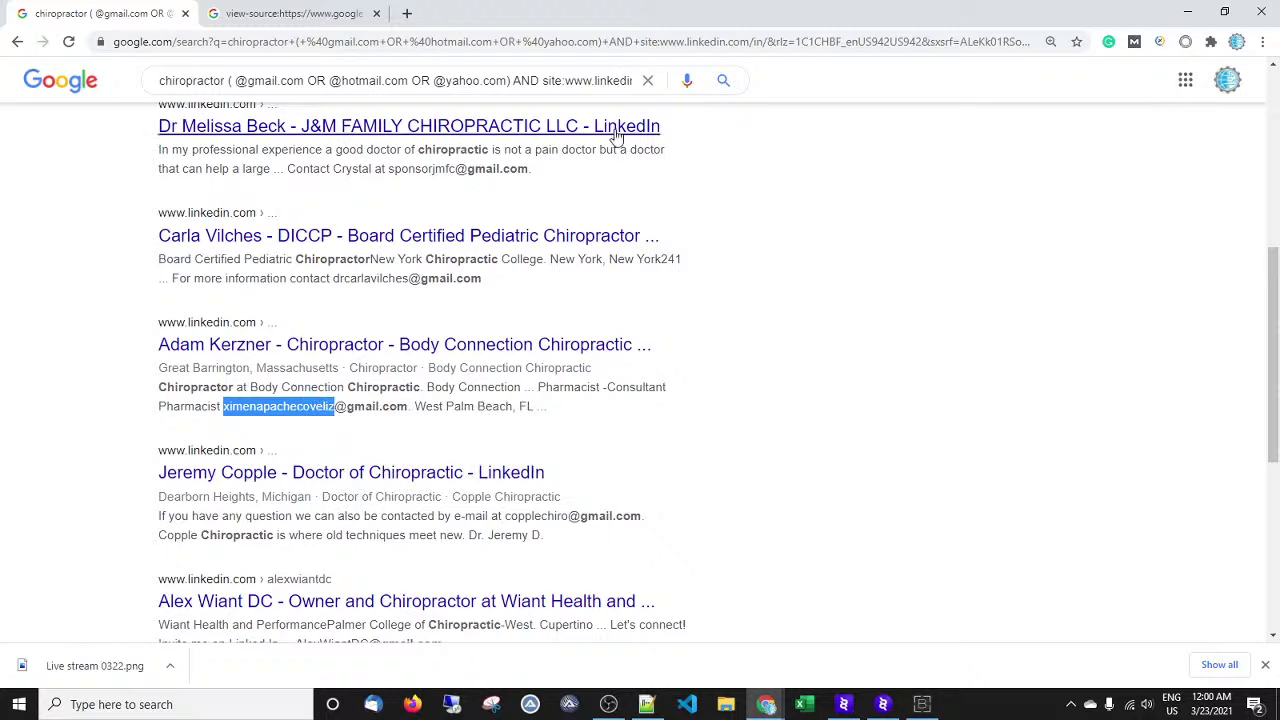
pyautogui.click(290, 13)
pyautogui.hotkey('ctrl', 'f')
pyautogui.press('BackSpace')
pyautogui.hotkey('ctrl', 'v')
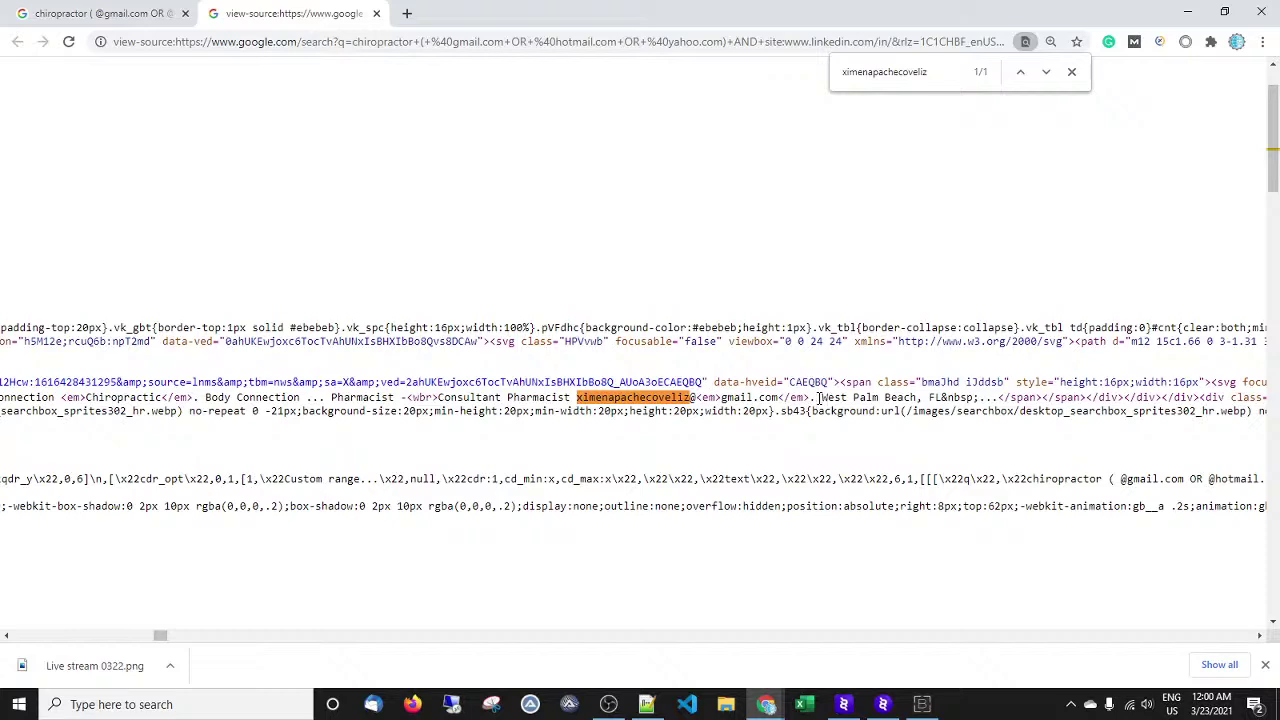
pyautogui.moveTo(812, 398); pyautogui.dragTo(580, 398)
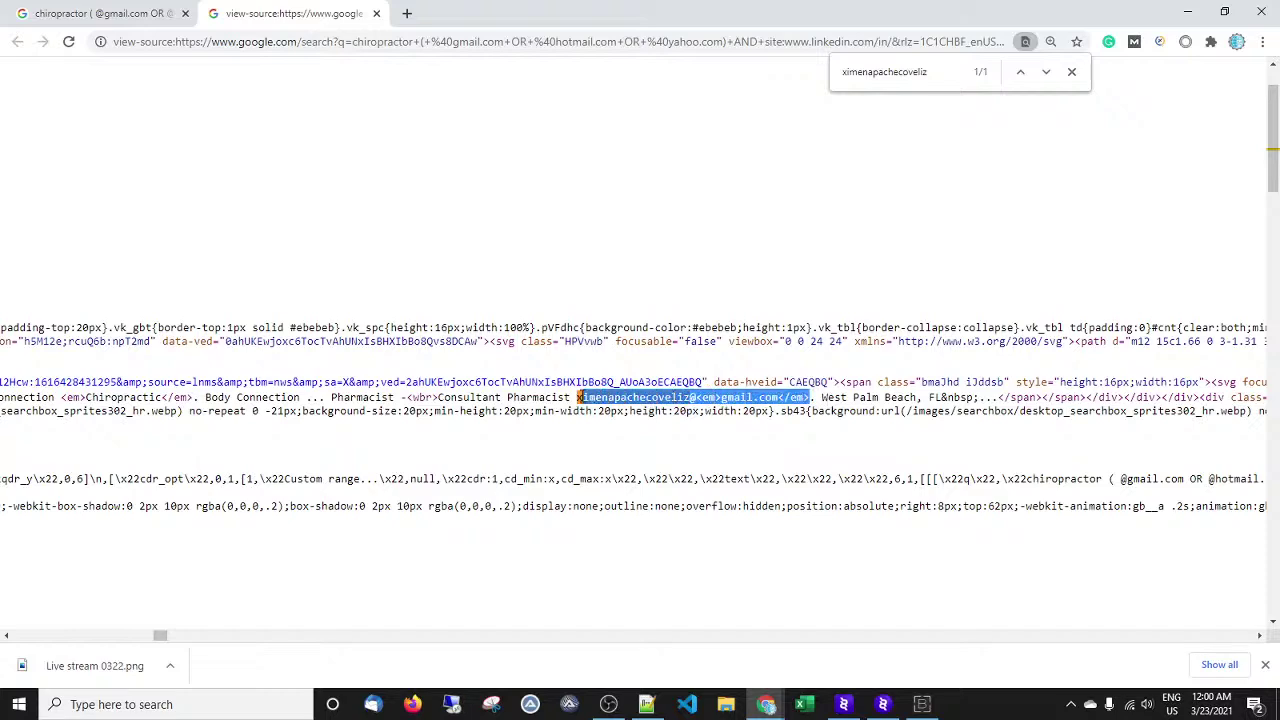
pyautogui.click(702, 572)
# Copy the seventh result's e-mail username from the results page and locate it in the page source.
pyautogui.click(80, 13)
pyautogui.scroll(-1, 240, 170)
pyautogui.moveTo(505, 436); pyautogui.dragTo(566, 436)
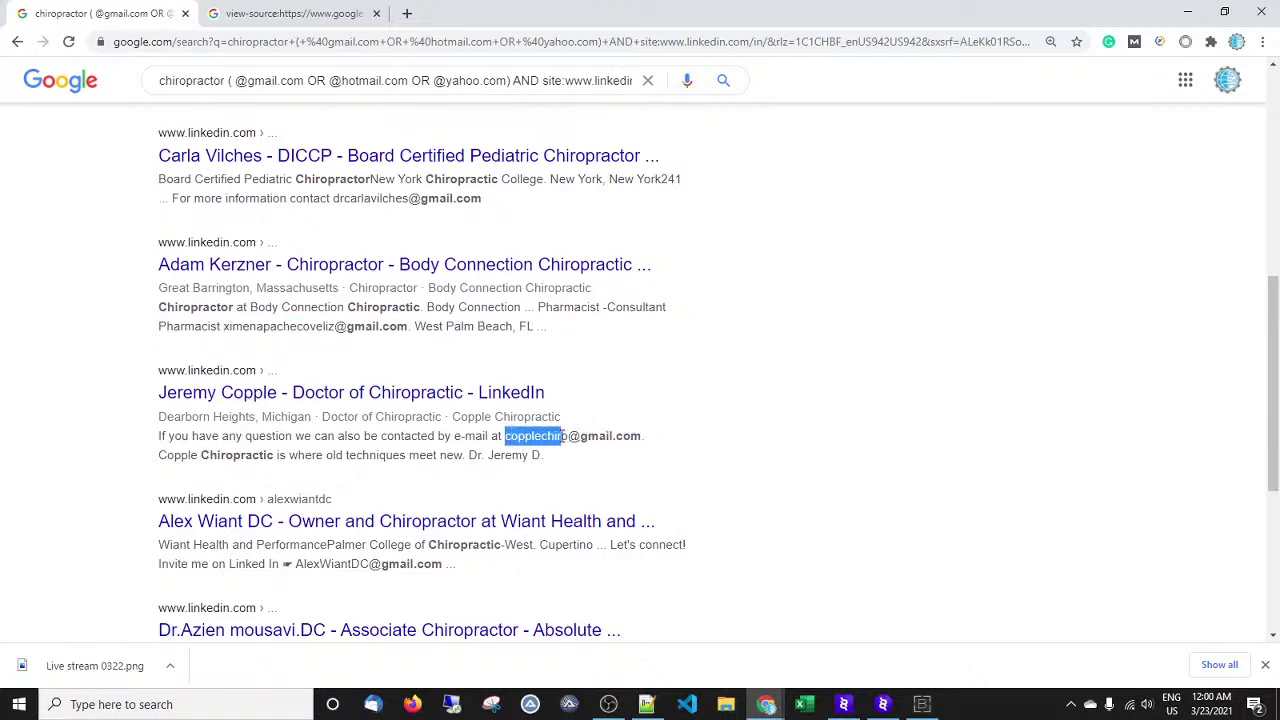
pyautogui.rightClick(561, 430)
pyautogui.click(580, 441)
pyautogui.click(250, 11)
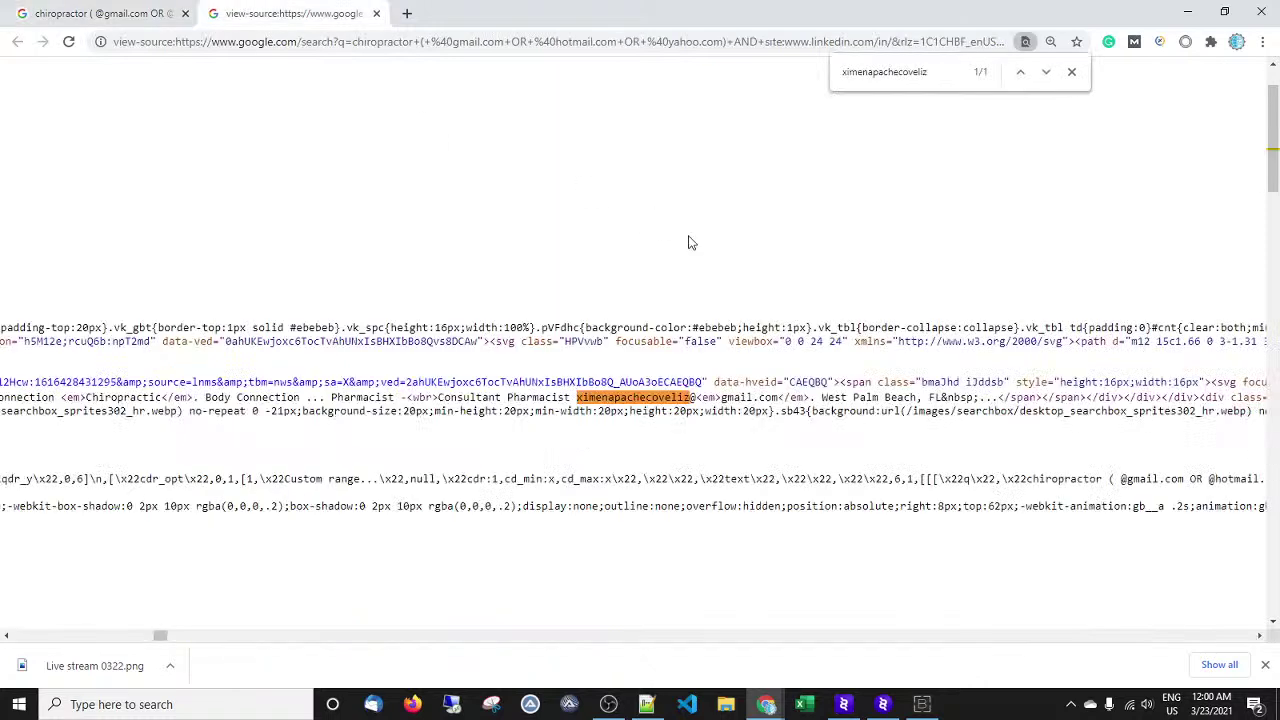
pyautogui.hotkey('ctrl', 'f')
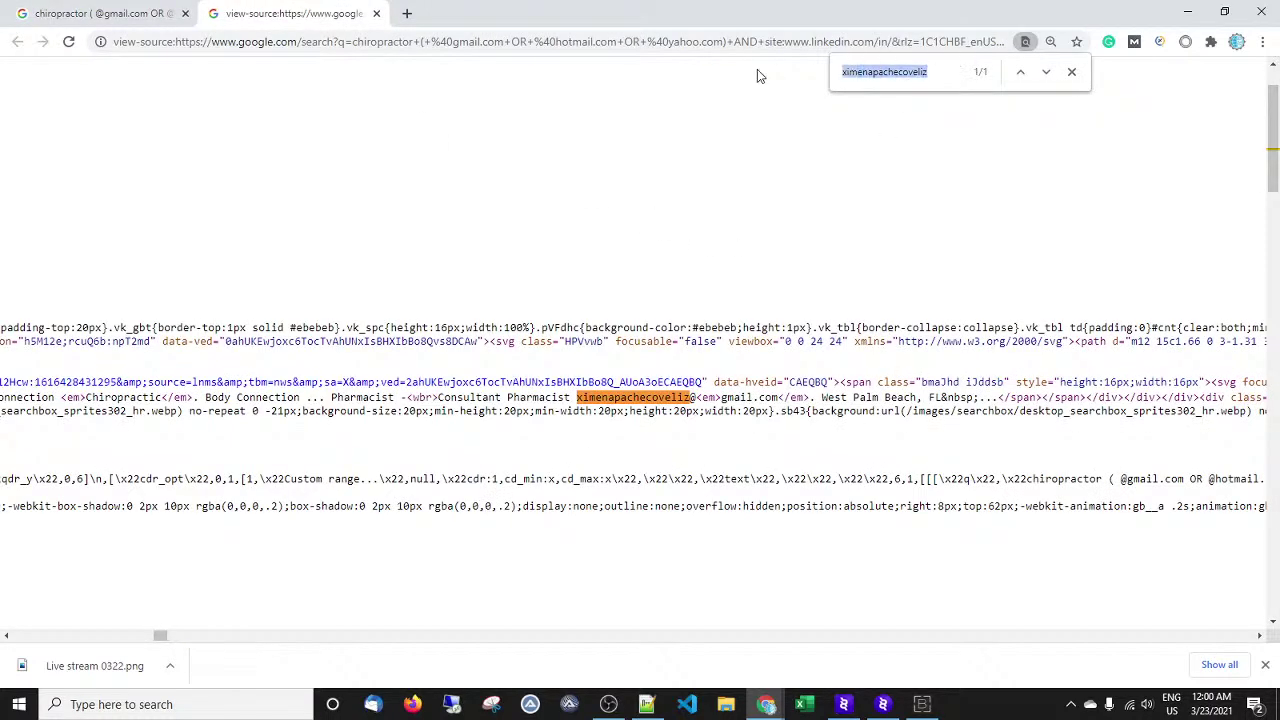
pyautogui.press('BackSpace')
pyautogui.hotkey('ctrl', 'v')
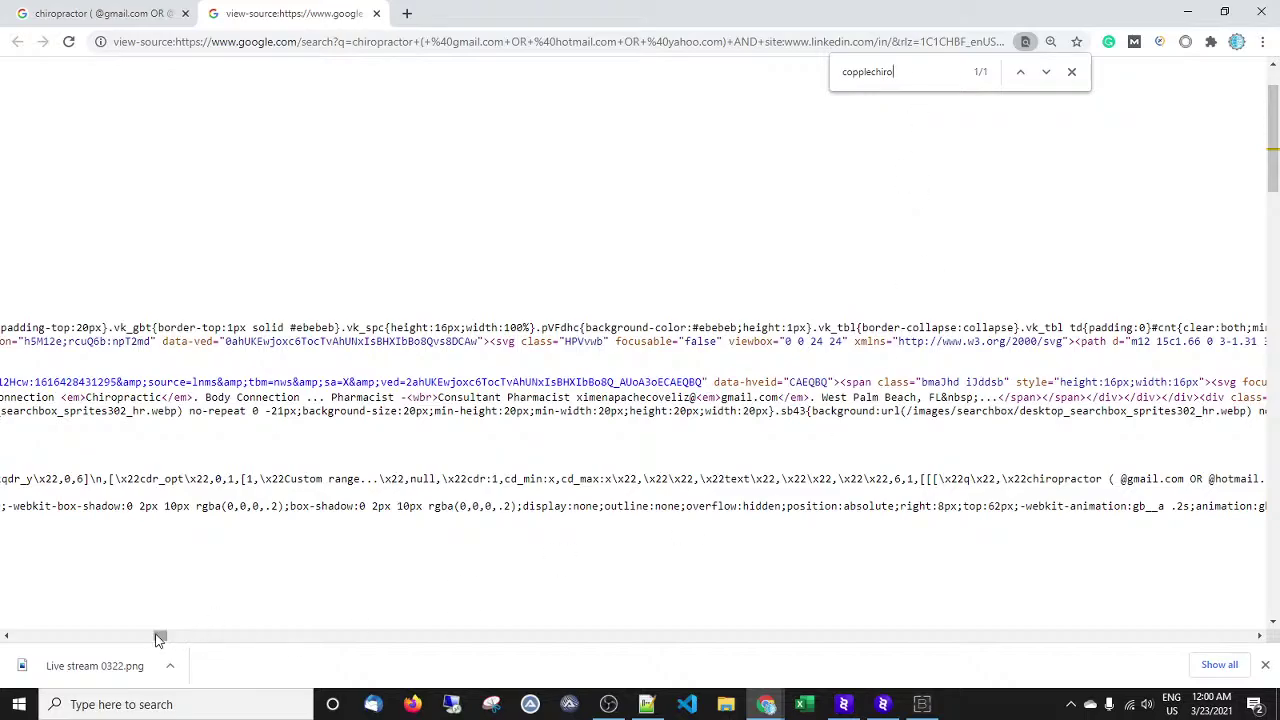
pyautogui.moveTo(158, 635); pyautogui.dragTo(18, 642)
pyautogui.scroll(1, 900, 300)
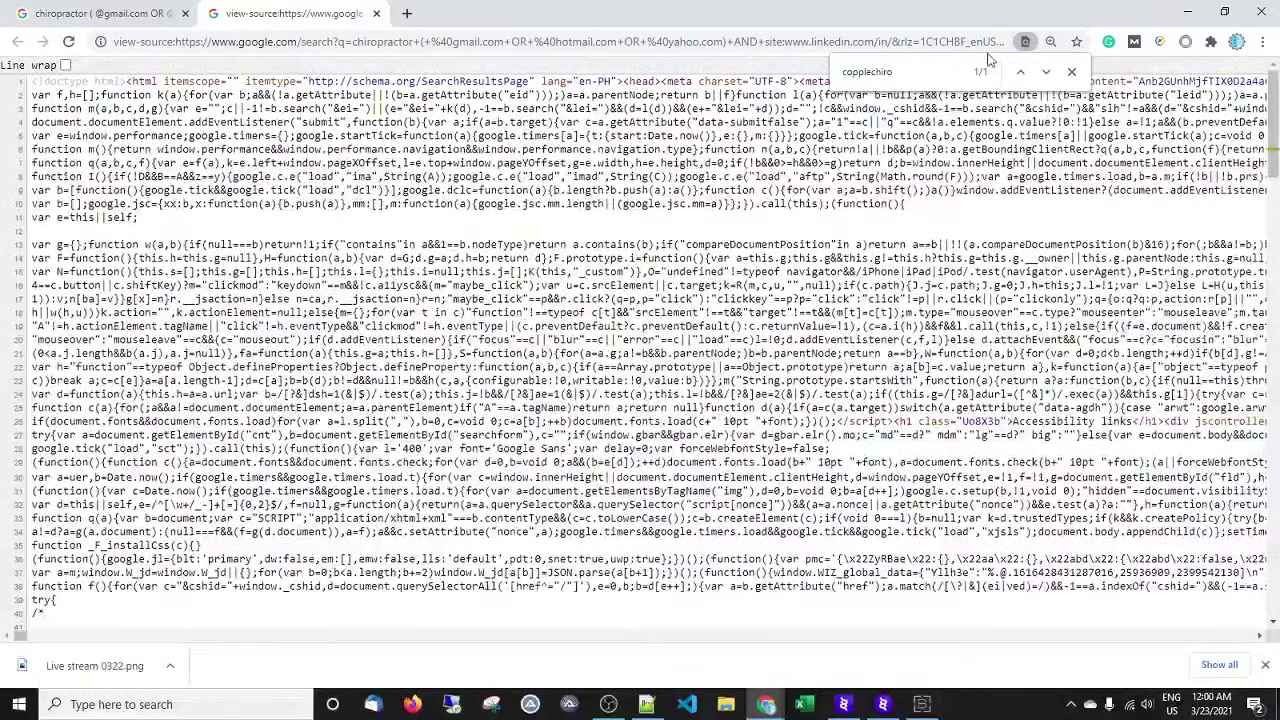
pyautogui.click(1022, 75)
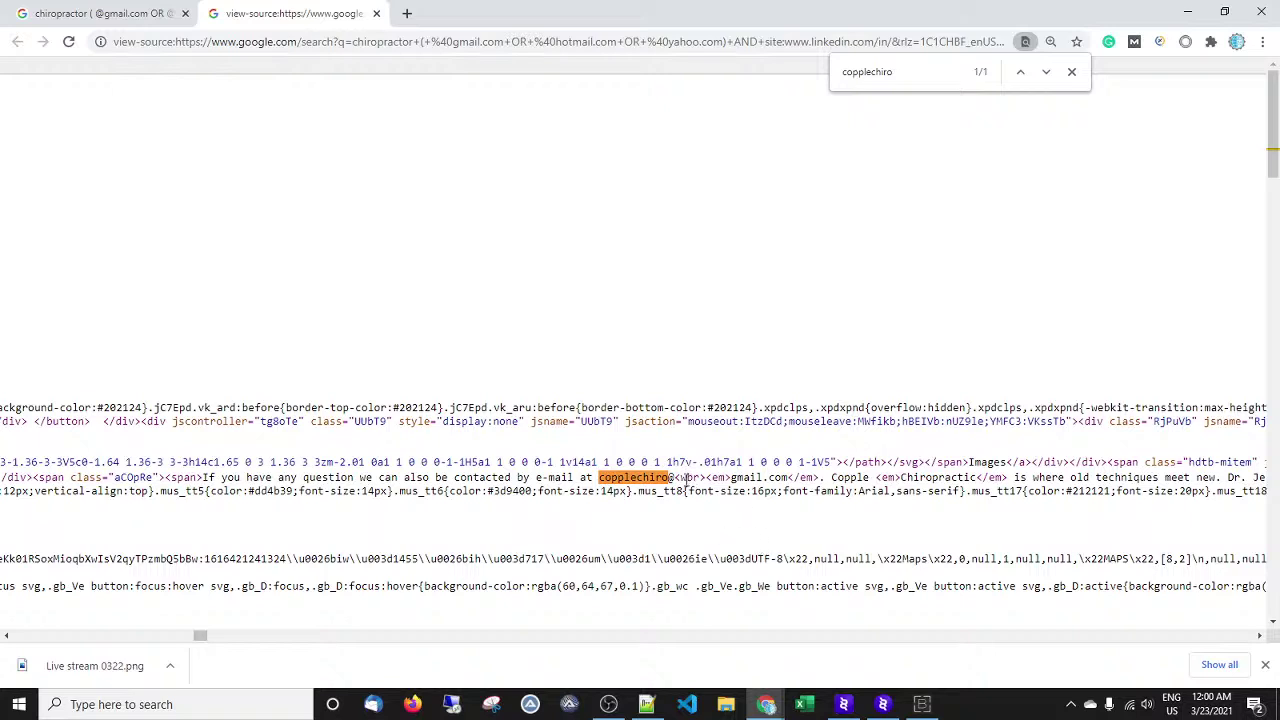
# Copy the seventh result's e-mail with its wbr and em tags from the source and paste it on line 2 in Notepad++.
pyautogui.moveTo(673, 479); pyautogui.dragTo(729, 479)
pyautogui.click(756, 482)
pyautogui.moveTo(820, 479); pyautogui.dragTo(600, 479)
pyautogui.rightClick(601, 479)
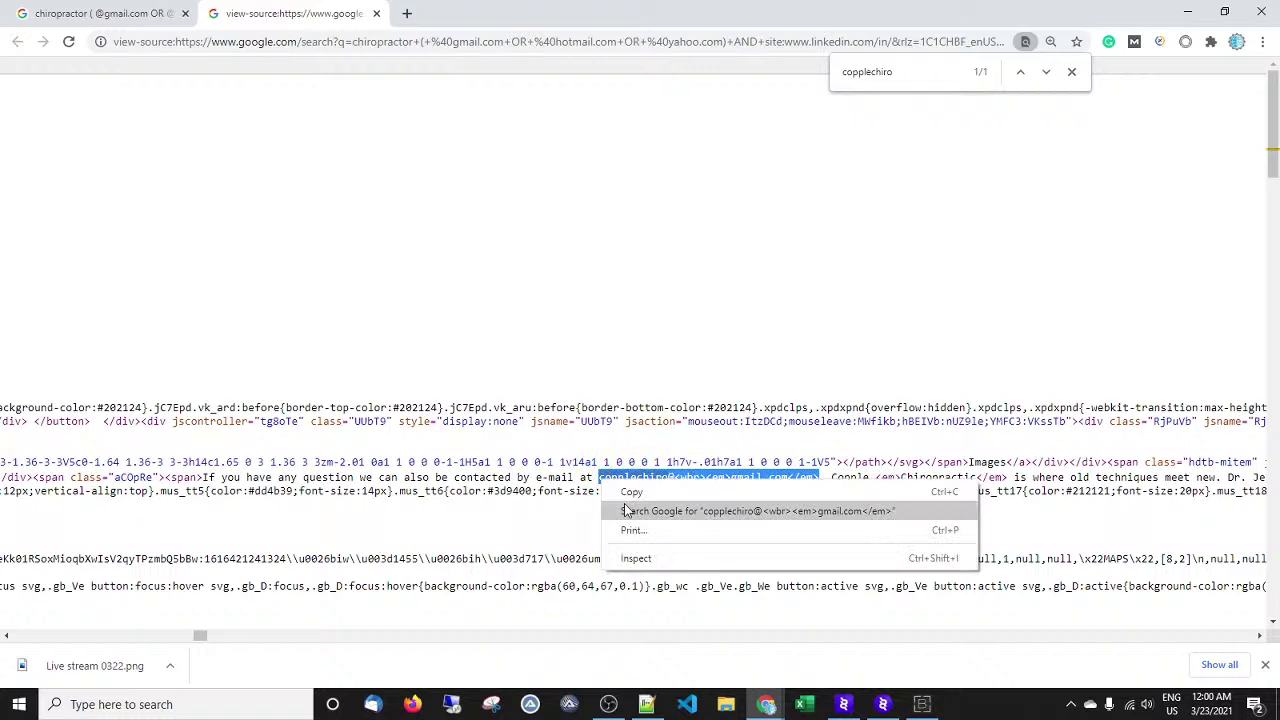
pyautogui.click(624, 492)
pyautogui.click(647, 704)
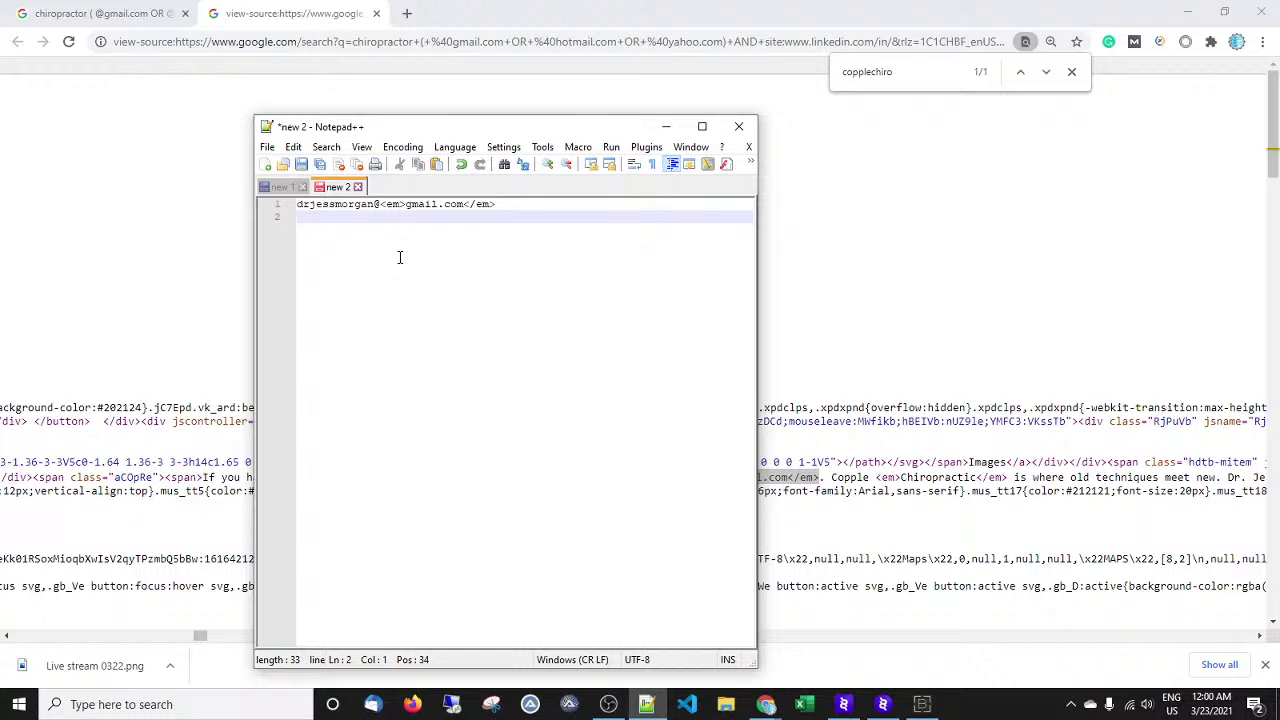
pyautogui.hotkey('ctrl', 'v')
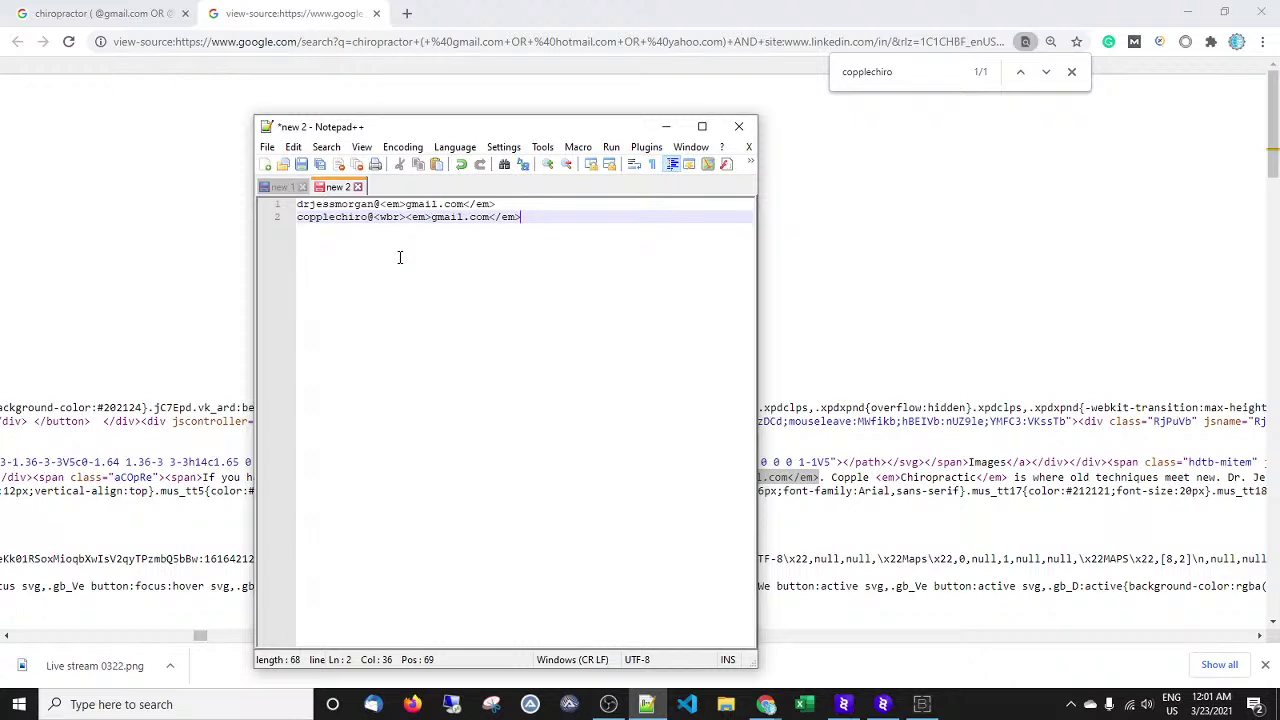
pyautogui.click(883, 704)
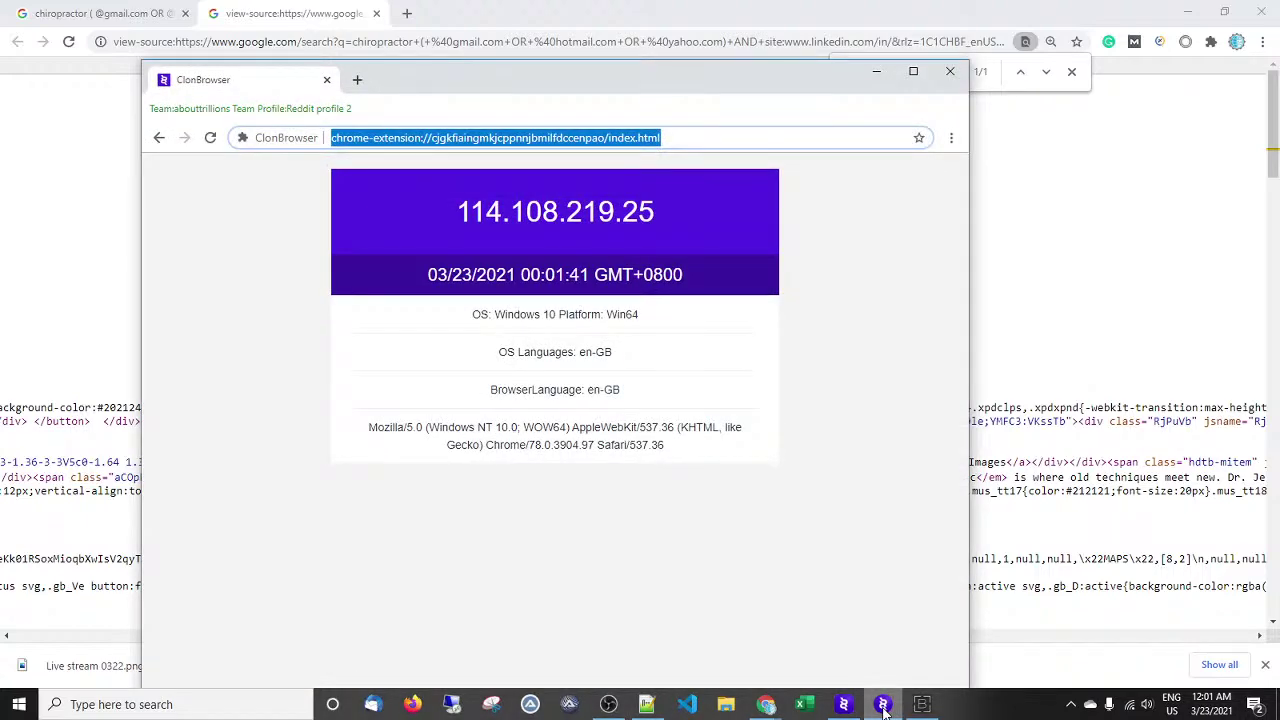
pyautogui.click(884, 708)
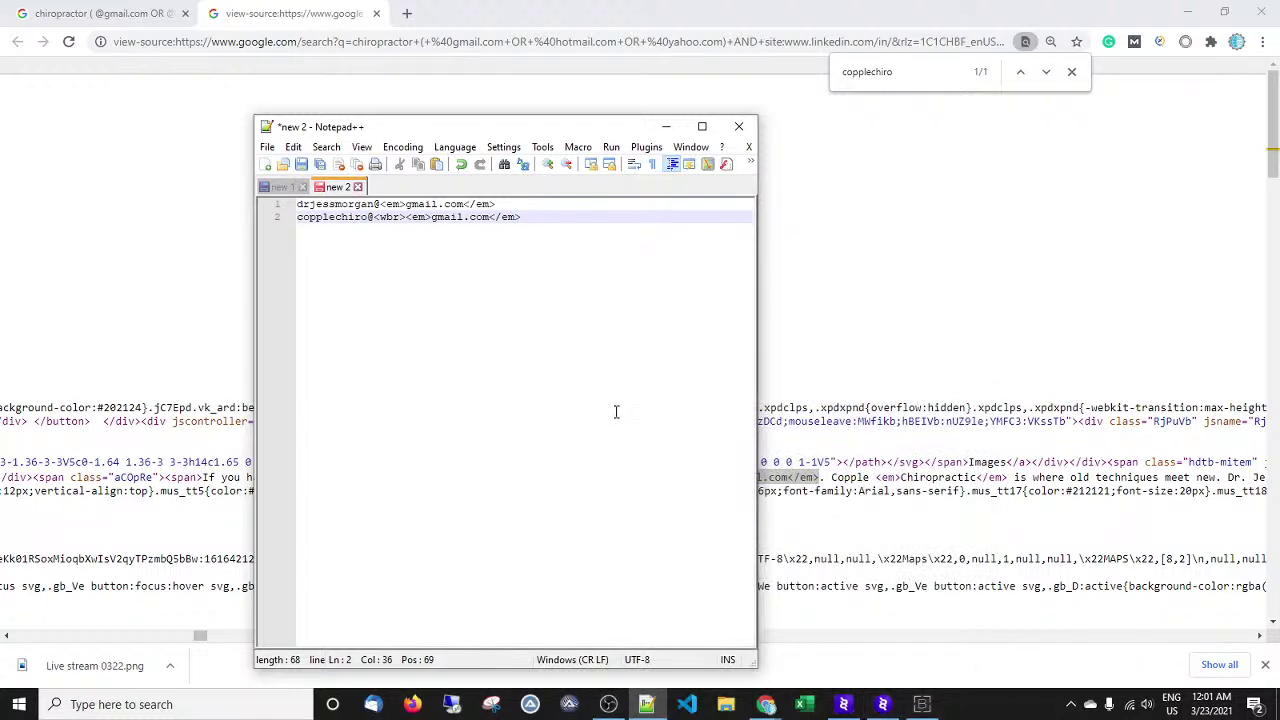
# Return to Chrome, copy the eighth result's e-mail username from the results page, and search the page source for it.
pyautogui.click(926, 338)
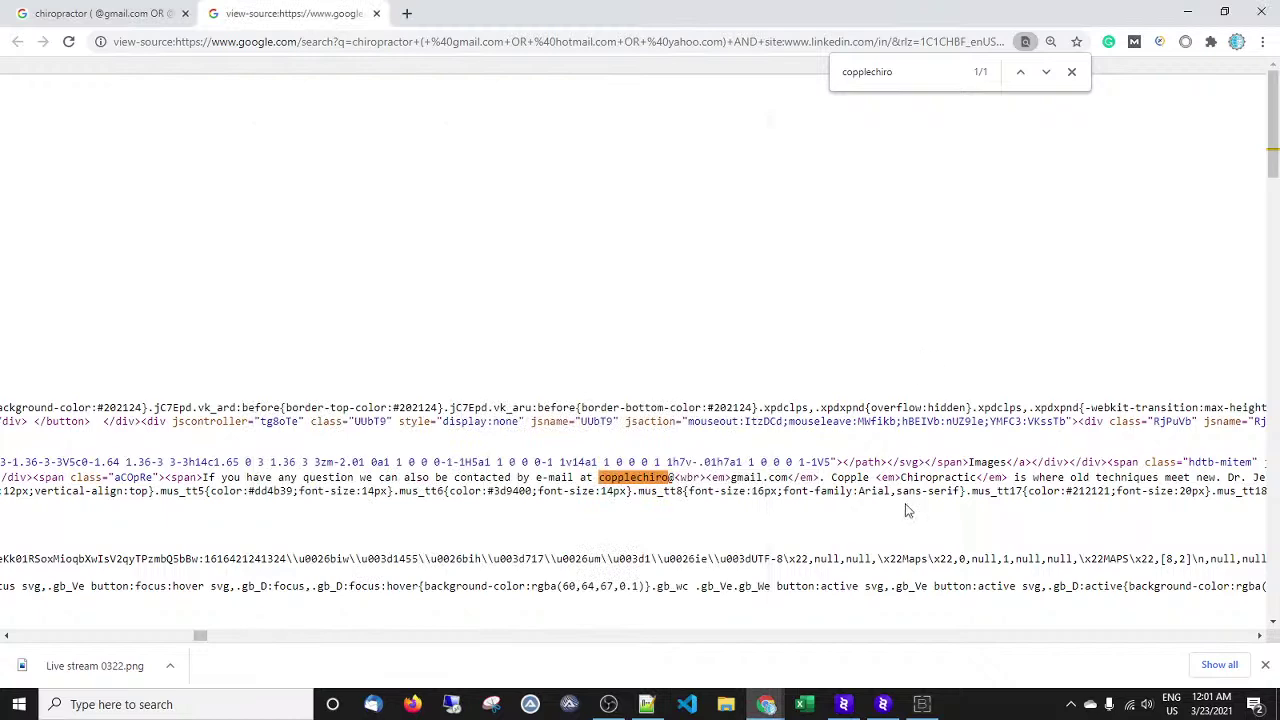
pyautogui.hotkey('ctrl', 'Tab')
pyautogui.scroll(-3, 405, 345)
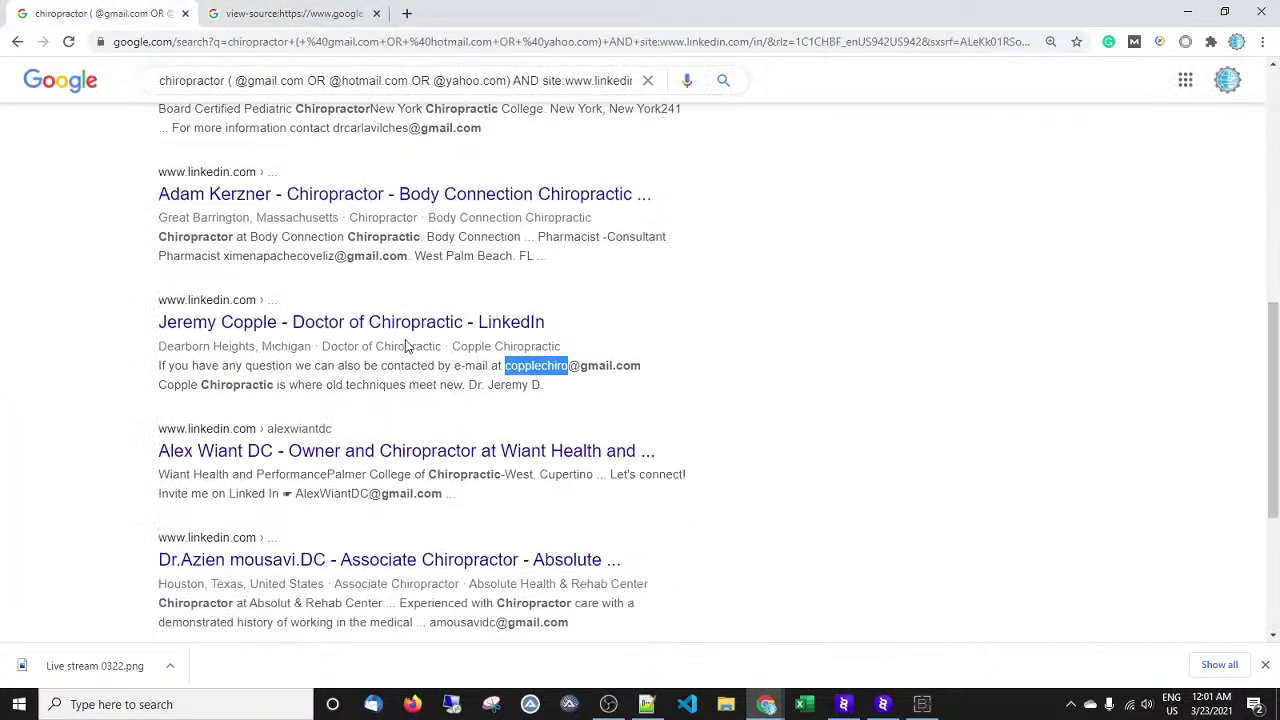
pyautogui.click(306, 328)
pyautogui.doubleClick(308, 328)
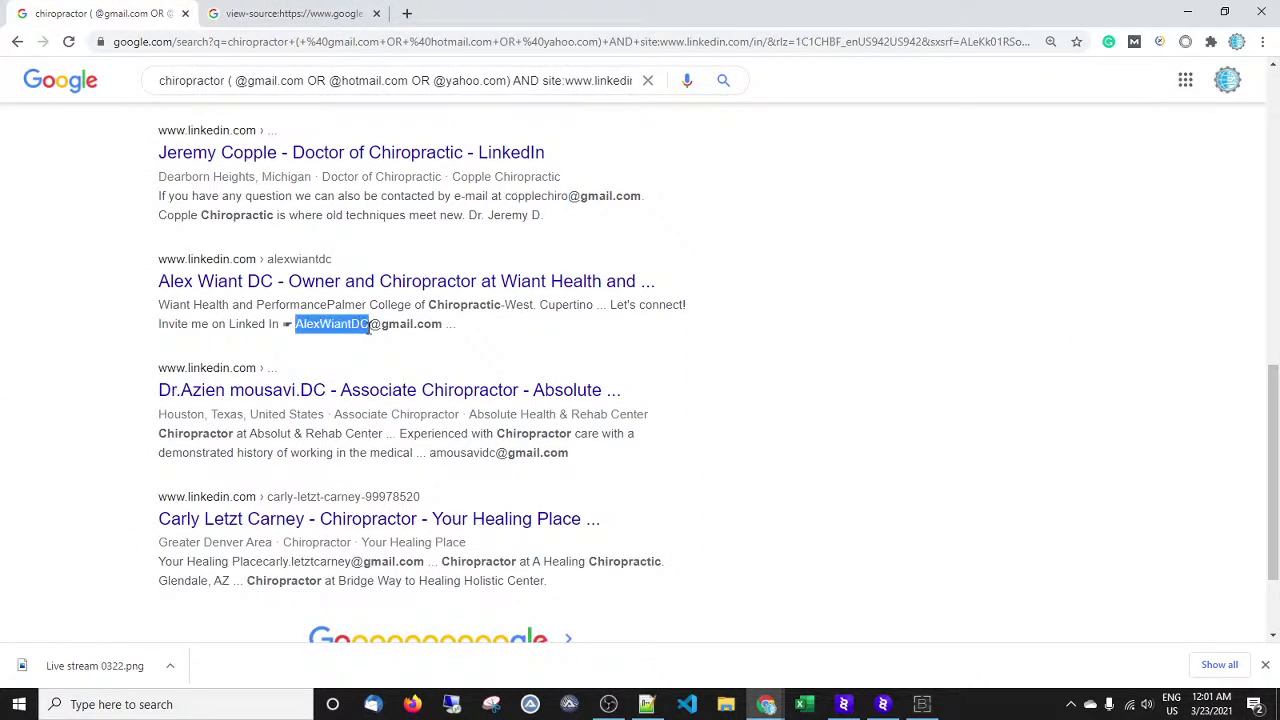
pyautogui.rightClick(348, 322)
pyautogui.click(368, 333)
pyautogui.click(228, 8)
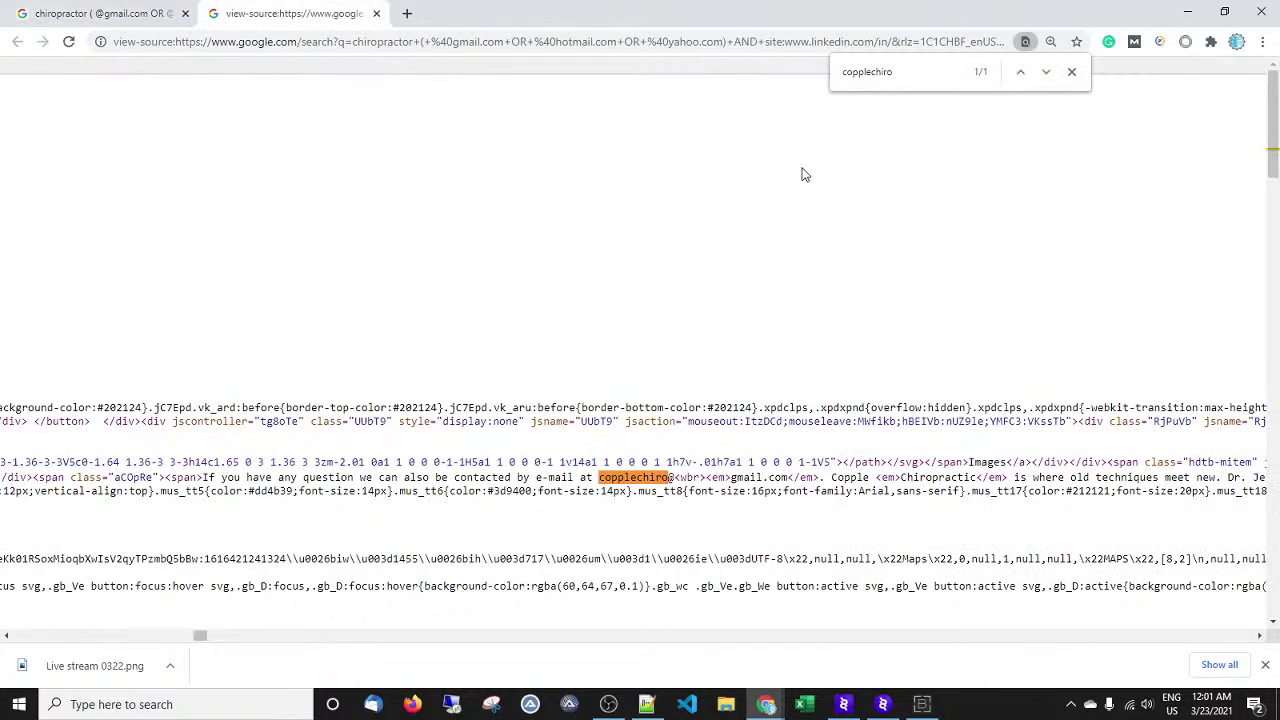
pyautogui.hotkey('ctrl', 'f')
pyautogui.press('BackSpace')
pyautogui.hotkey('ctrl', 'v')
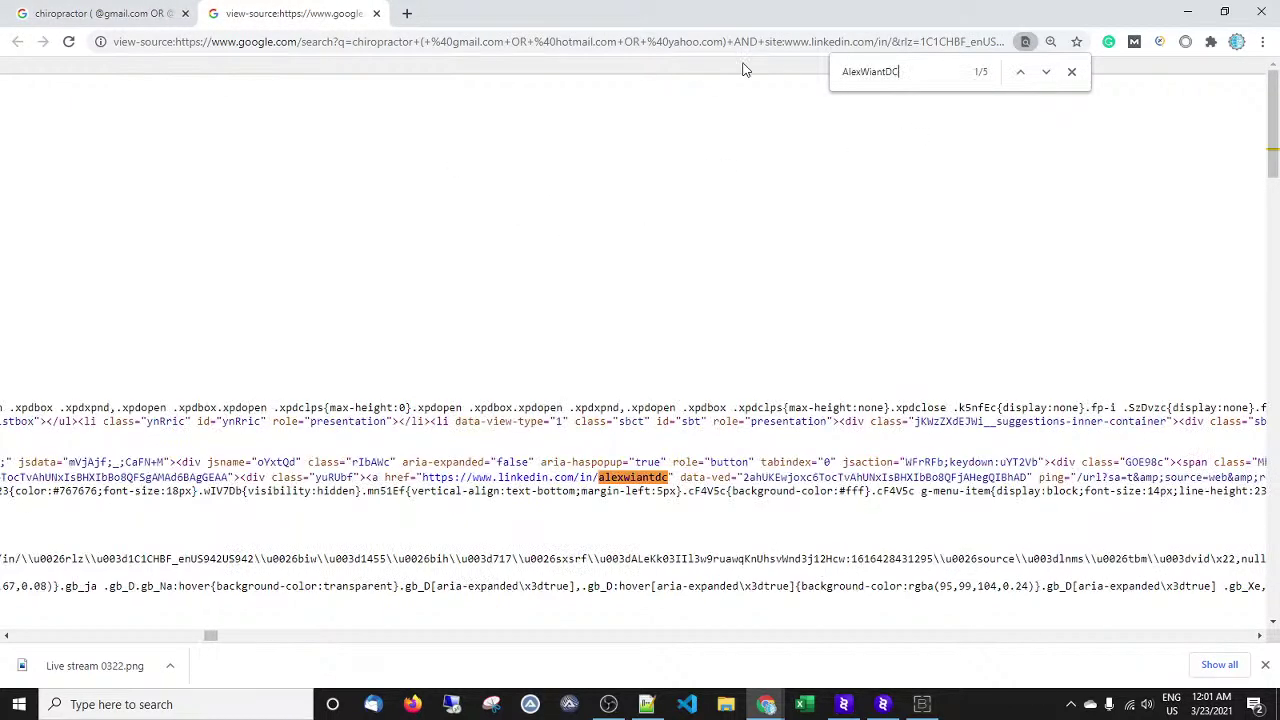
# Go through the matches to the eighth result's actual e-mail and compare its tags with the samples in Notepad++.
pyautogui.click(1046, 74)
pyautogui.click(1046, 74)
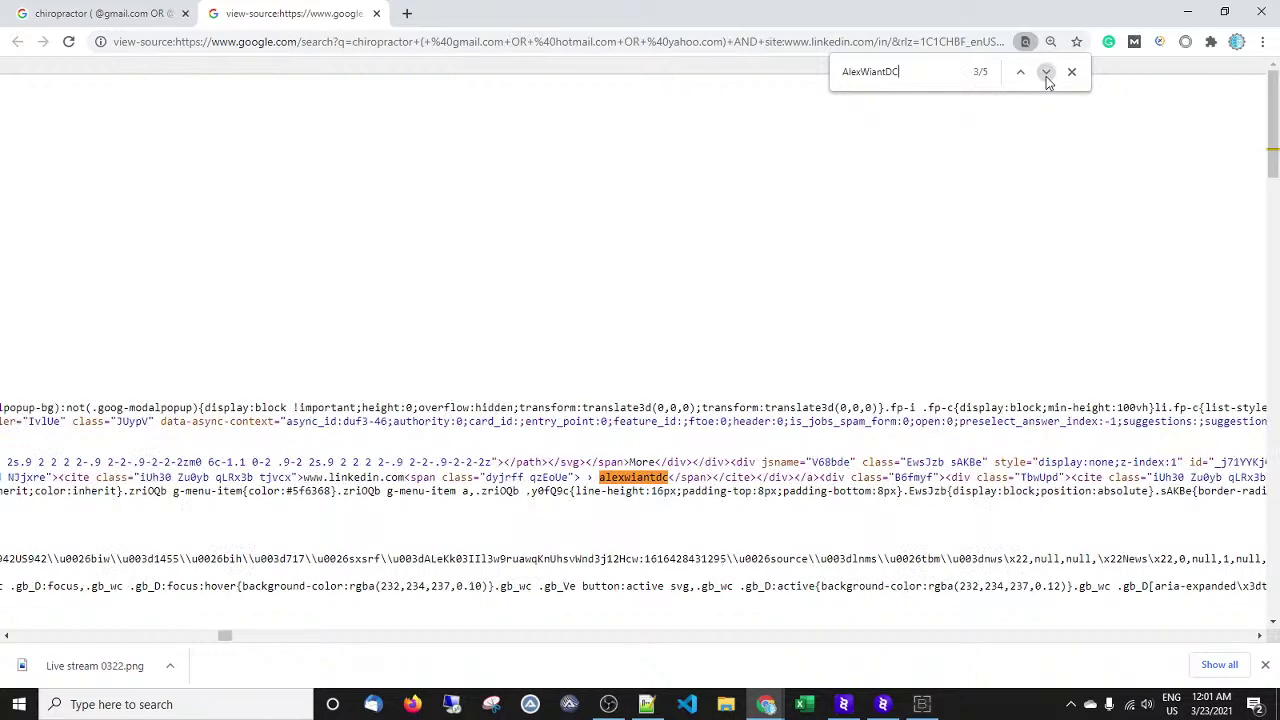
pyautogui.click(1046, 74)
pyautogui.click(1046, 74)
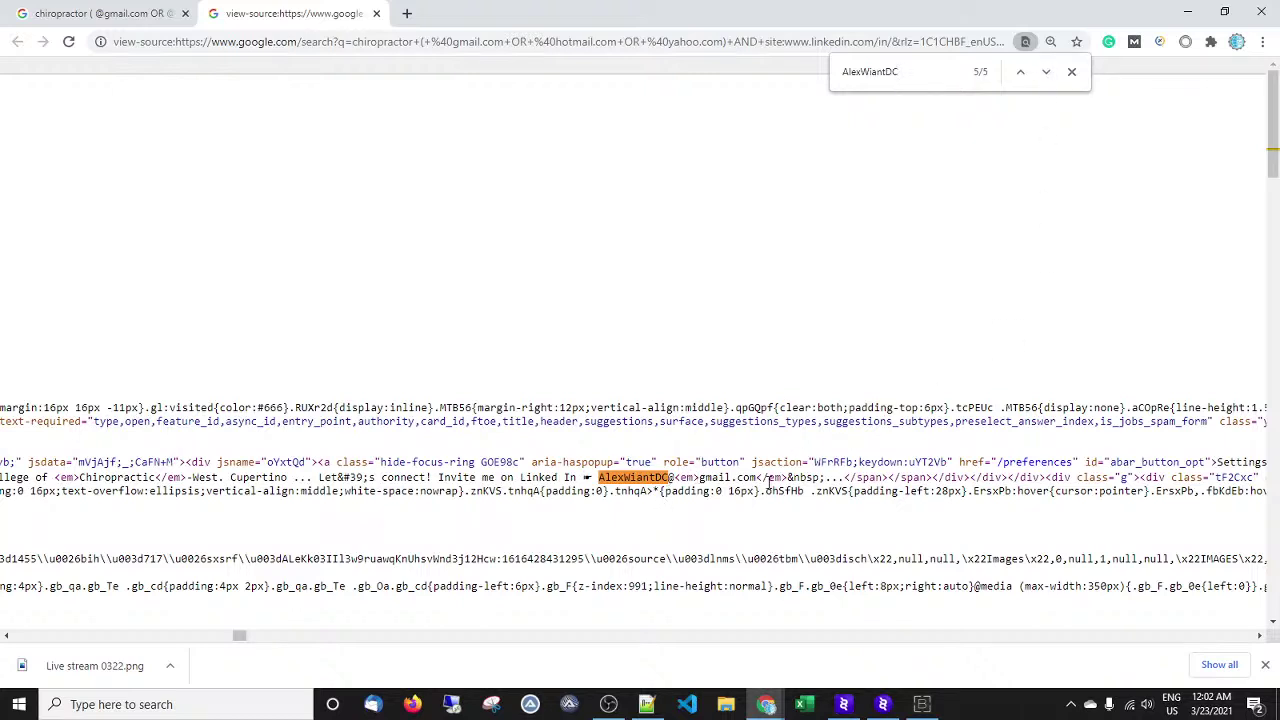
pyautogui.moveTo(593, 480); pyautogui.dragTo(599, 479)
pyautogui.click(647, 704)
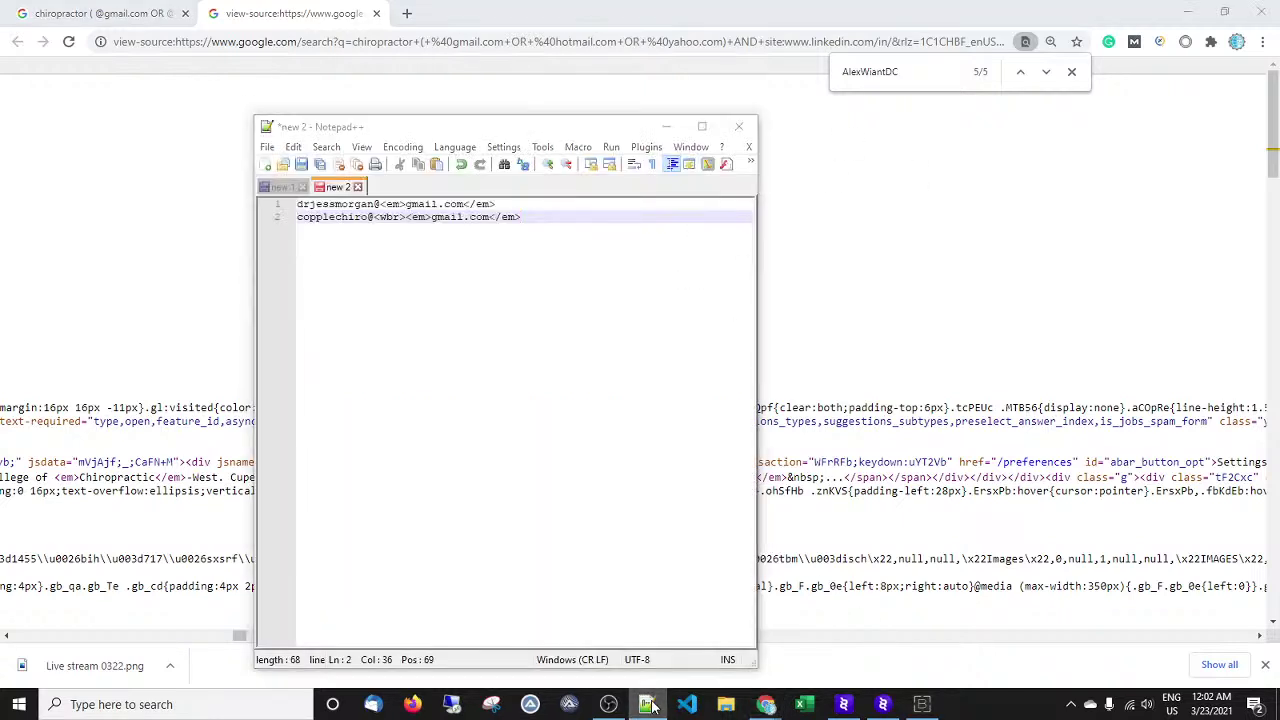
pyautogui.click(647, 704)
# Copy the ninth result's e-mail username from the results page and search the page source for it.
pyautogui.hotkey('ctrl', 'shift', 'Tab')
pyautogui.scroll(-1, 500, 350)
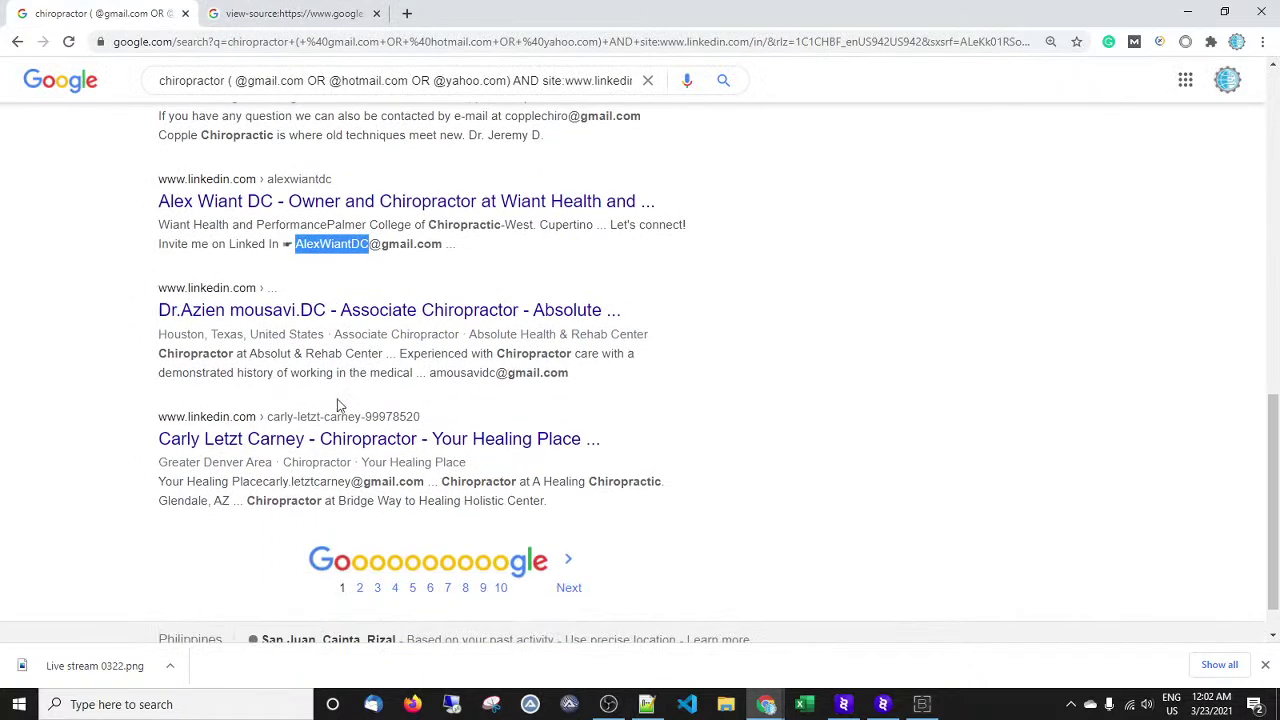
pyautogui.moveTo(428, 372); pyautogui.dragTo(494, 376)
pyautogui.rightClick(492, 382)
pyautogui.click(520, 391)
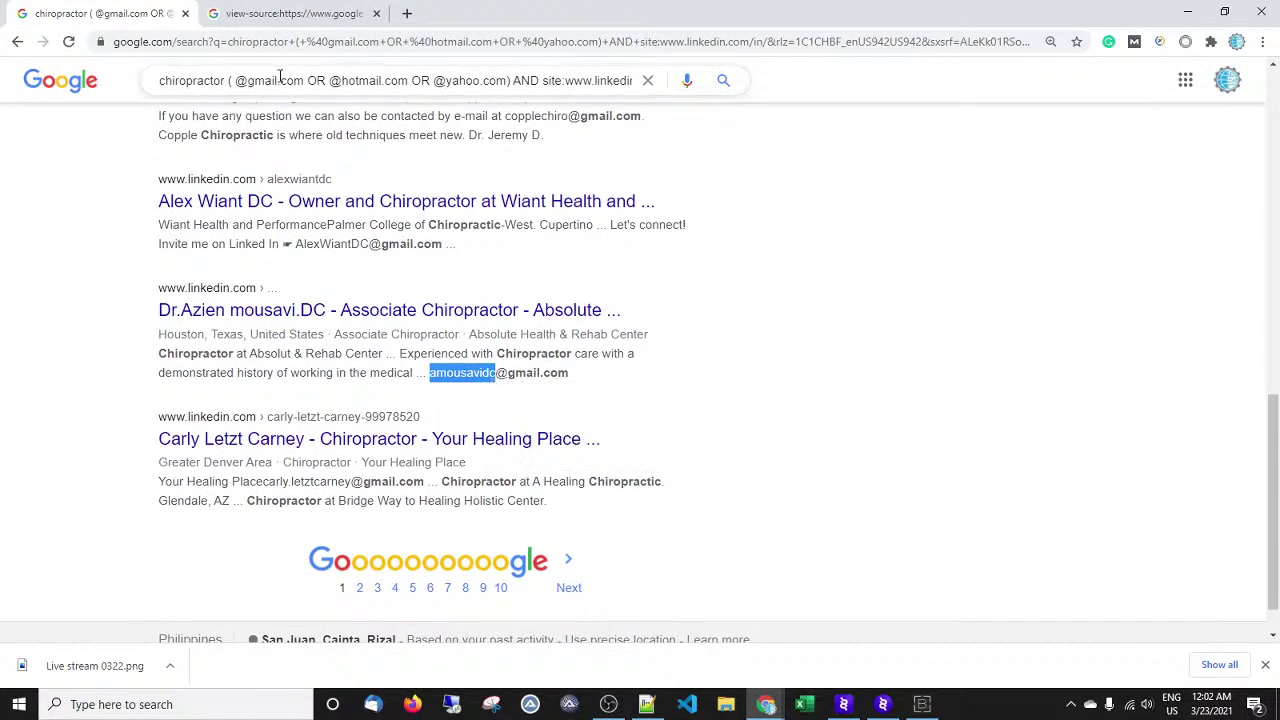
pyautogui.hotkey('ctrl', 'Tab')
pyautogui.click(544, 46)
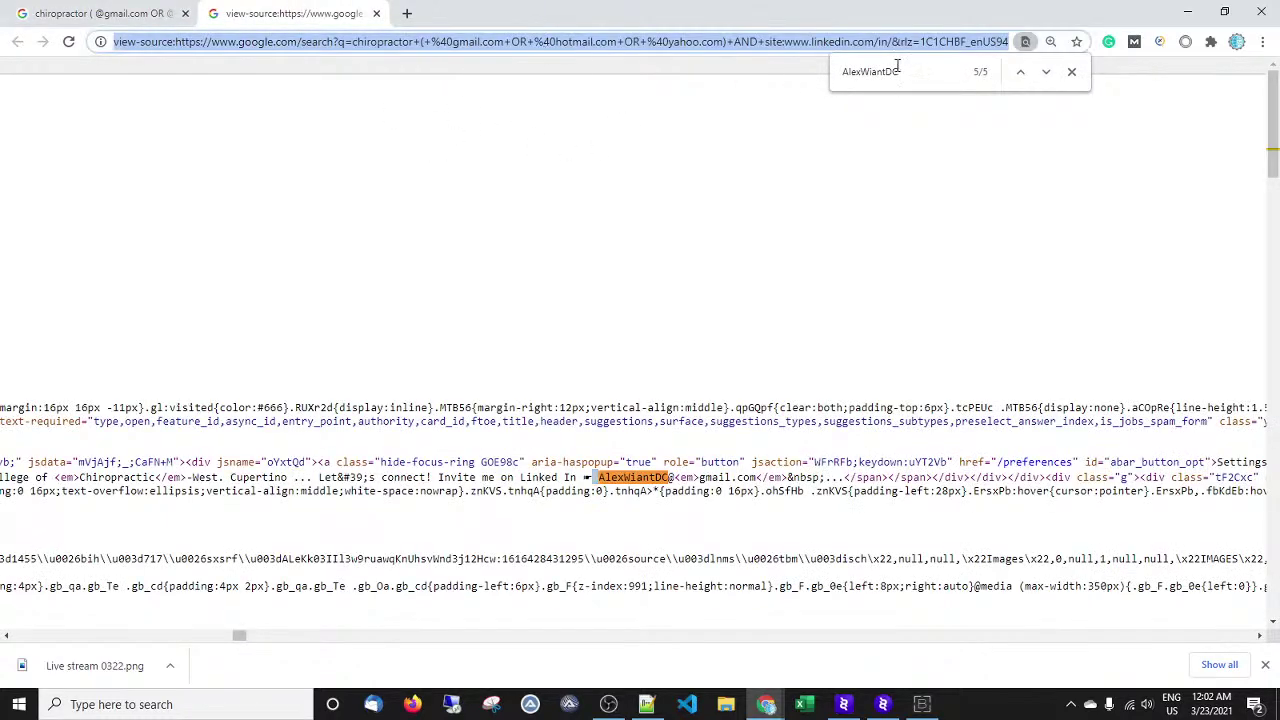
pyautogui.hotkey('ctrl', 'f')
pyautogui.press('BackSpace')
pyautogui.hotkey('ctrl', 'v')
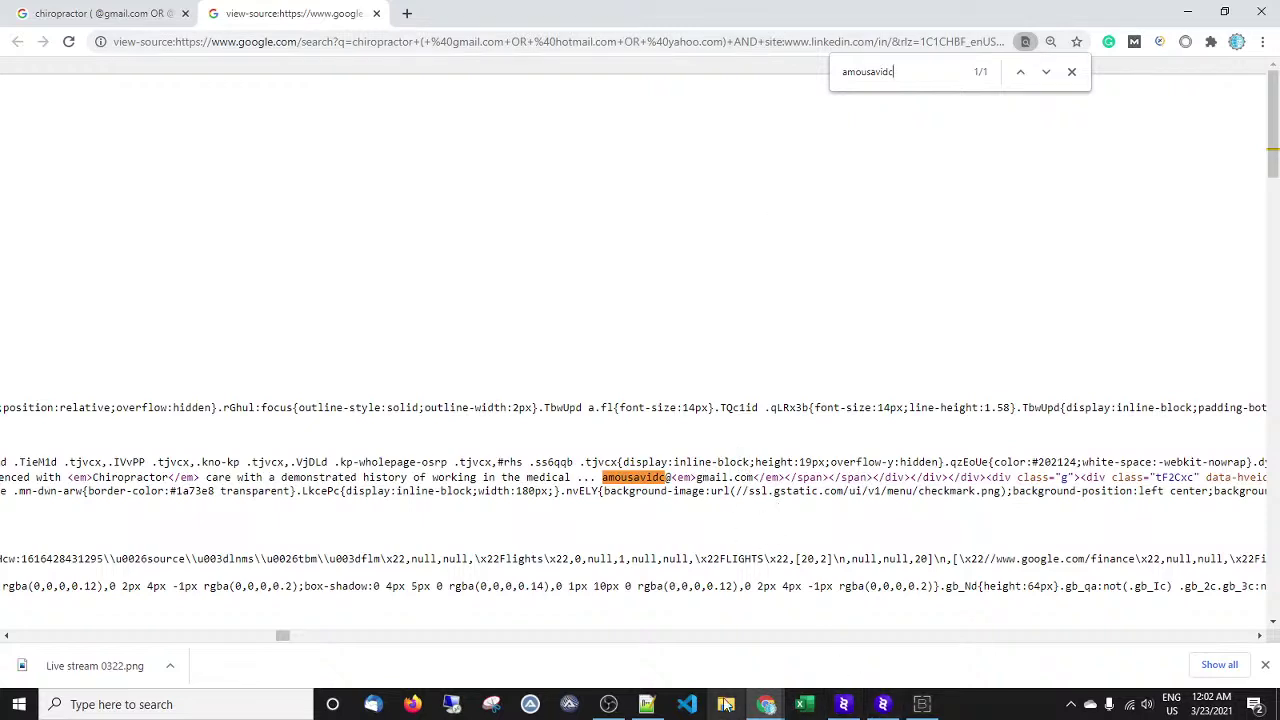
# Copy the last result's e-mail username together with the attached word "Place" and search the page source for it.
pyautogui.click(80, 12)
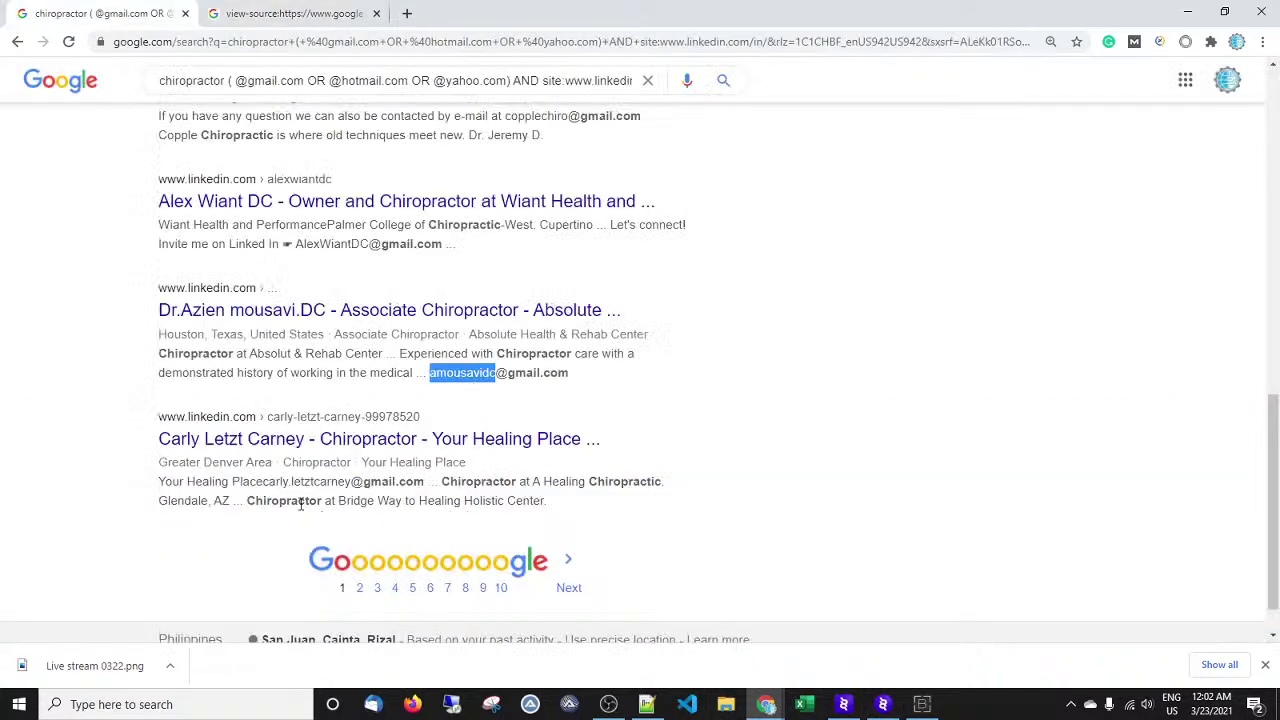
pyautogui.moveTo(230, 481); pyautogui.dragTo(355, 483)
pyautogui.click(279, 481)
pyautogui.rightClick(355, 483)
pyautogui.click(378, 493)
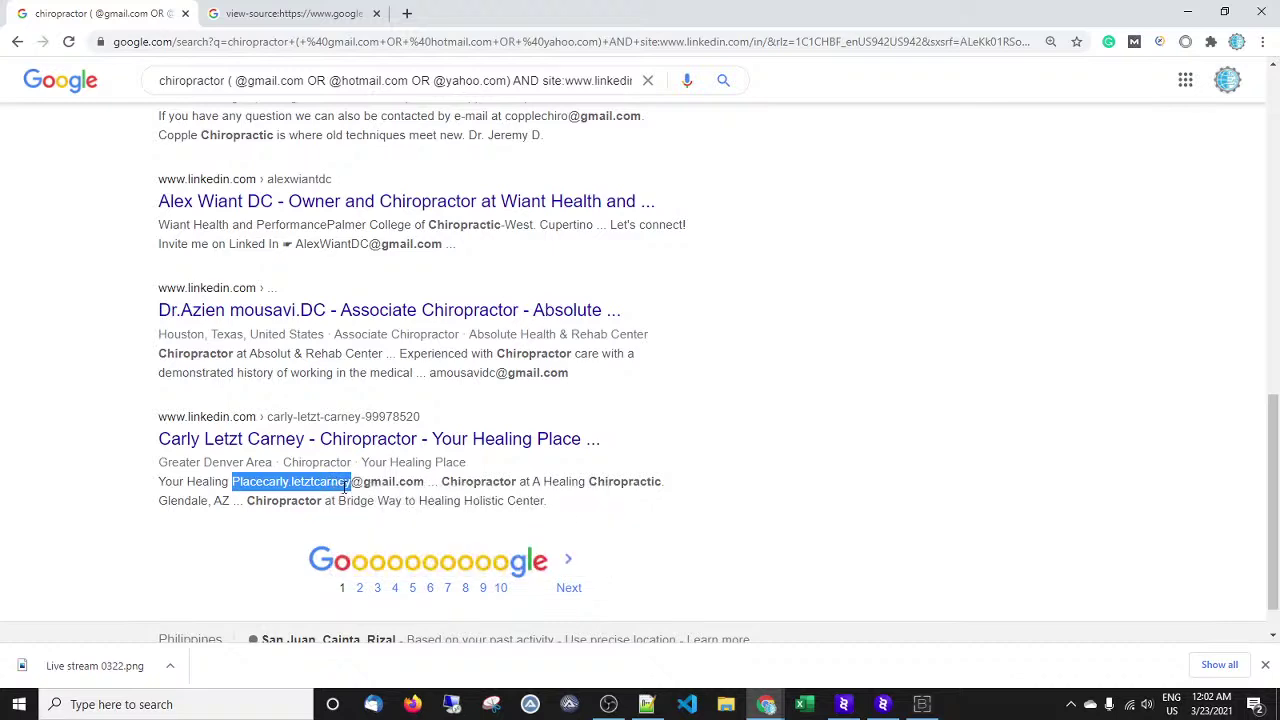
pyautogui.click(290, 13)
pyautogui.doubleClick(920, 72)
pyautogui.press('BackSpace')
pyautogui.hotkey('ctrl', 'v')
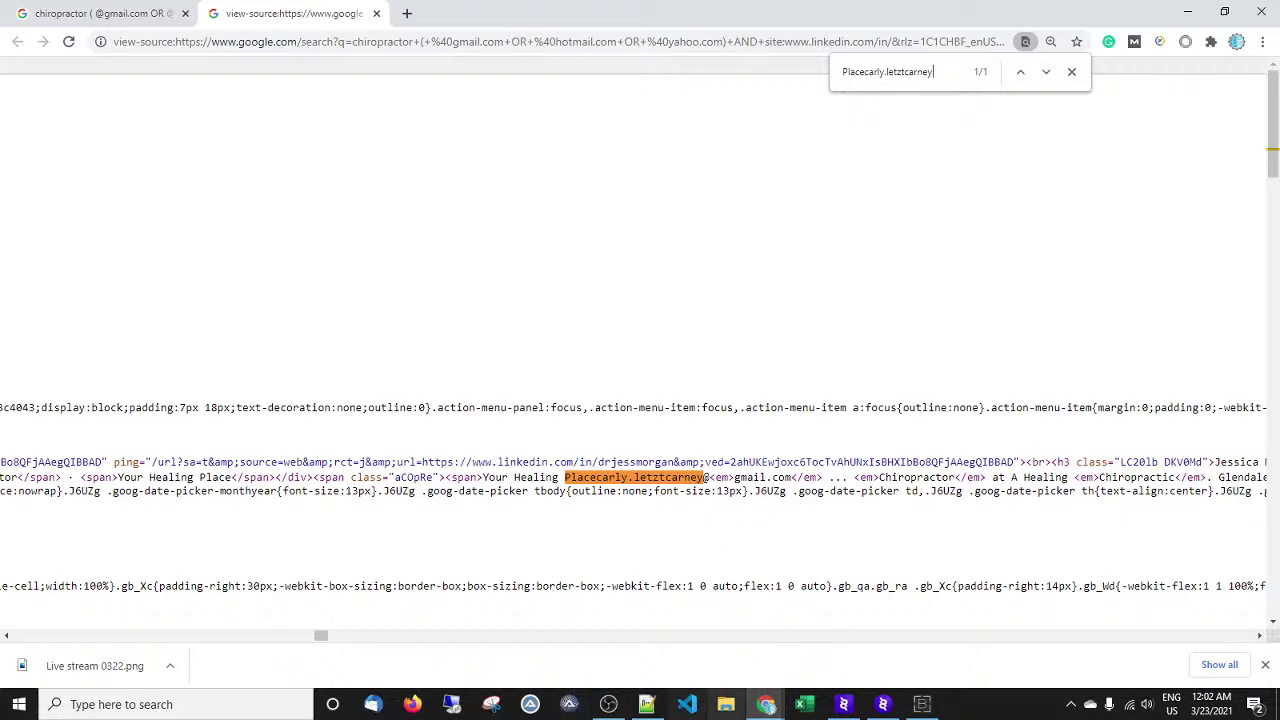
# Review the samples in Notepad++, then switch to Browser Automation Studio and save the project as aregex.xml.
pyautogui.click(646, 704)
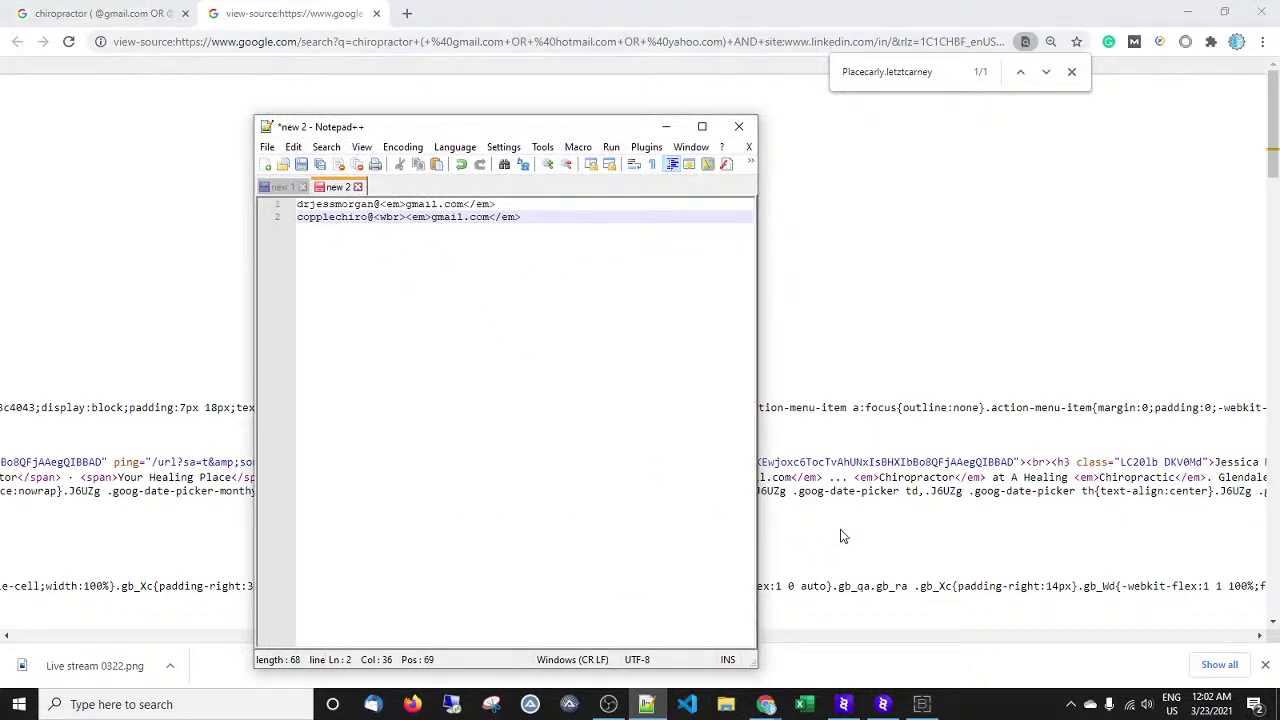
pyautogui.click(922, 704)
pyautogui.click(23, 26)
pyautogui.click(37, 102)
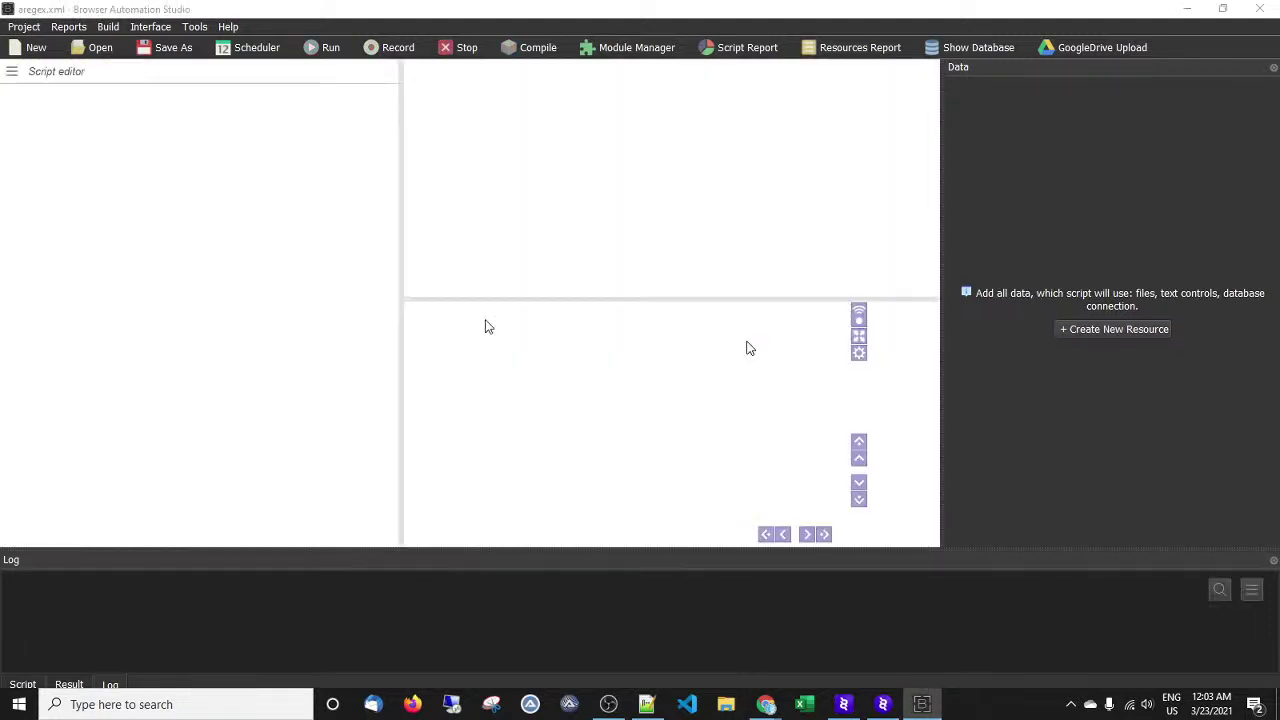
# Switch to the Google results page in Chrome and copy its full URL.
pyautogui.moveTo(755, 708)
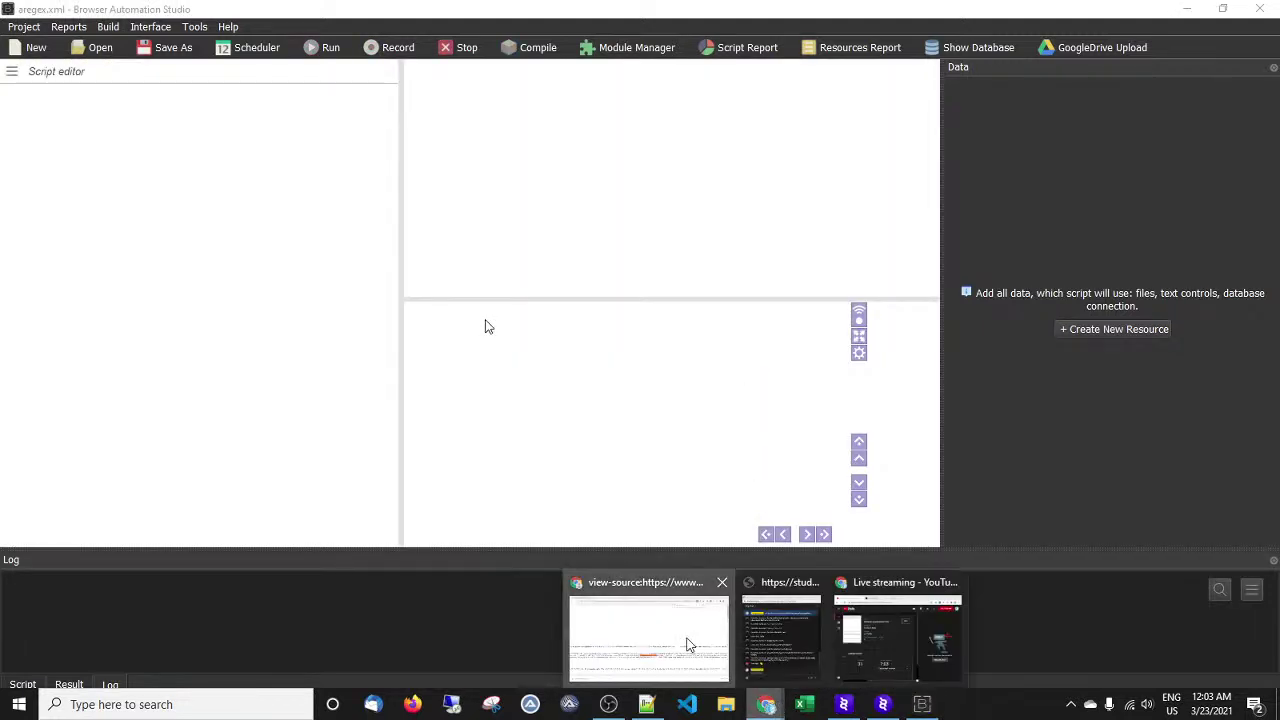
pyautogui.click(686, 645)
pyautogui.click(190, 42)
pyautogui.click(90, 13)
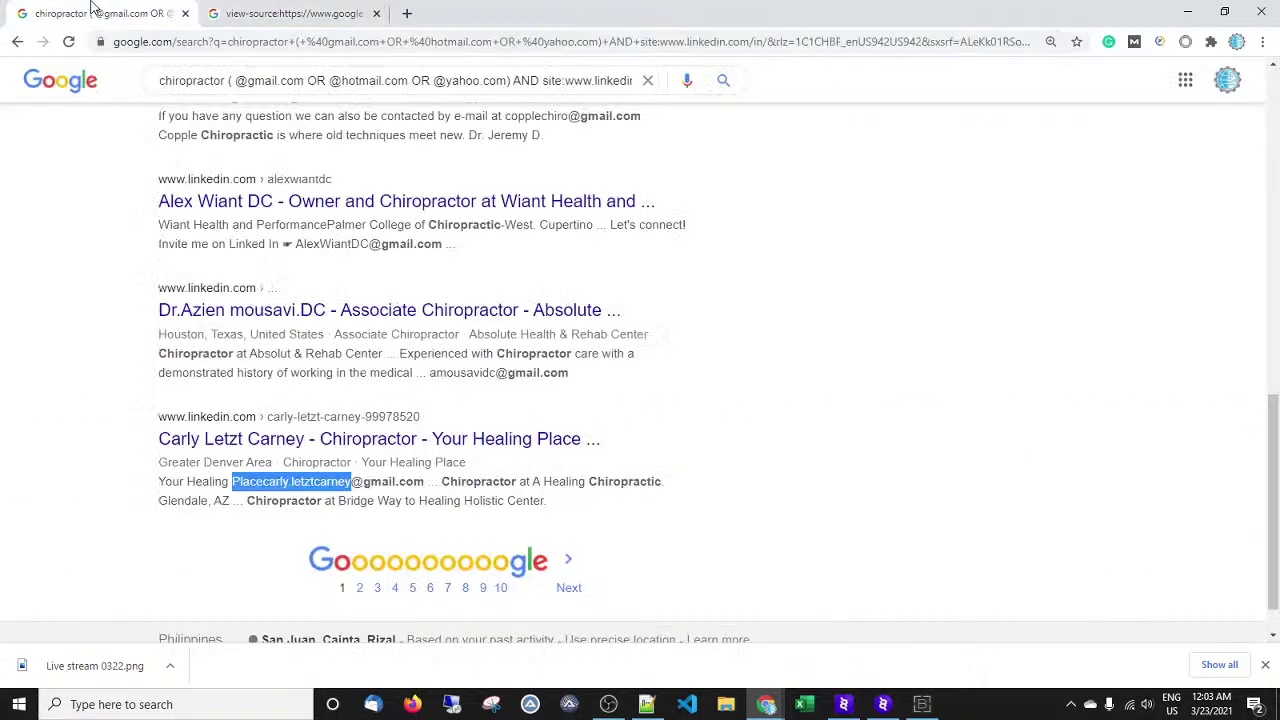
pyautogui.click(186, 47)
pyautogui.click(224, 49)
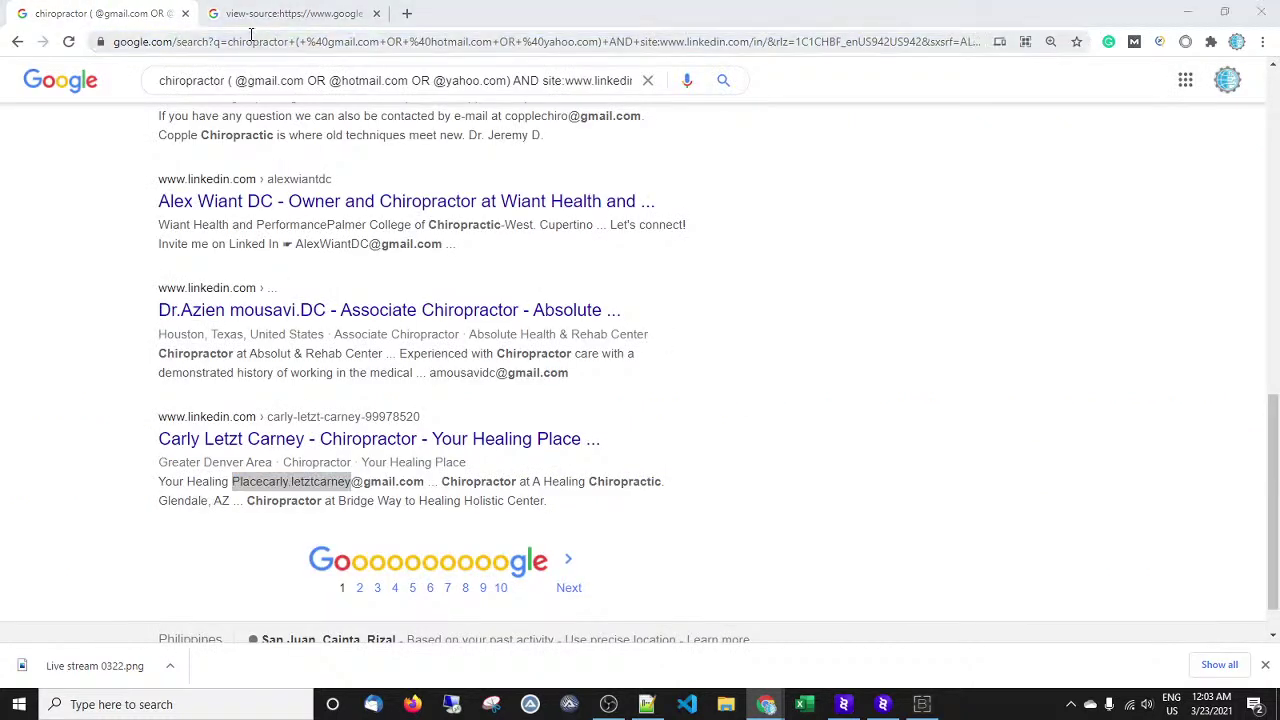
pyautogui.click(251, 35)
pyautogui.hotkey('ctrl', 'a')
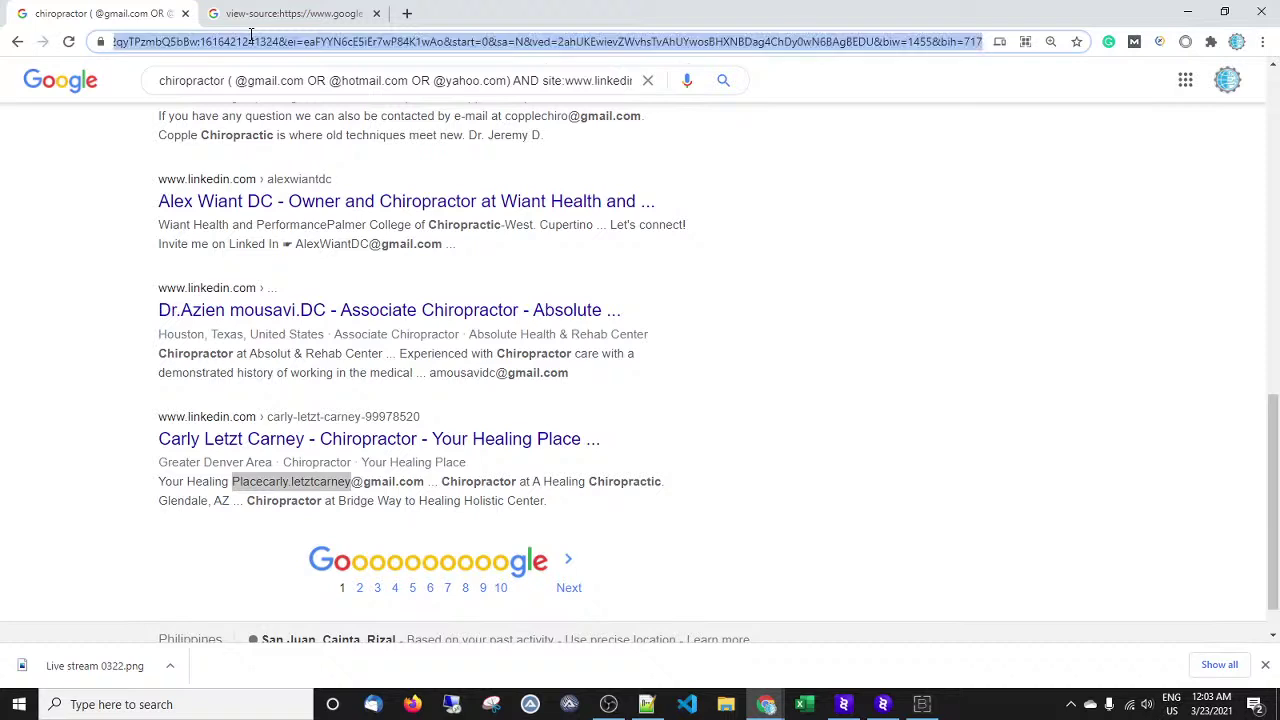
# In the Browser Automation Studio recorder, add a browser Load action that opens the copied Google results URL.
pyautogui.click(925, 704)
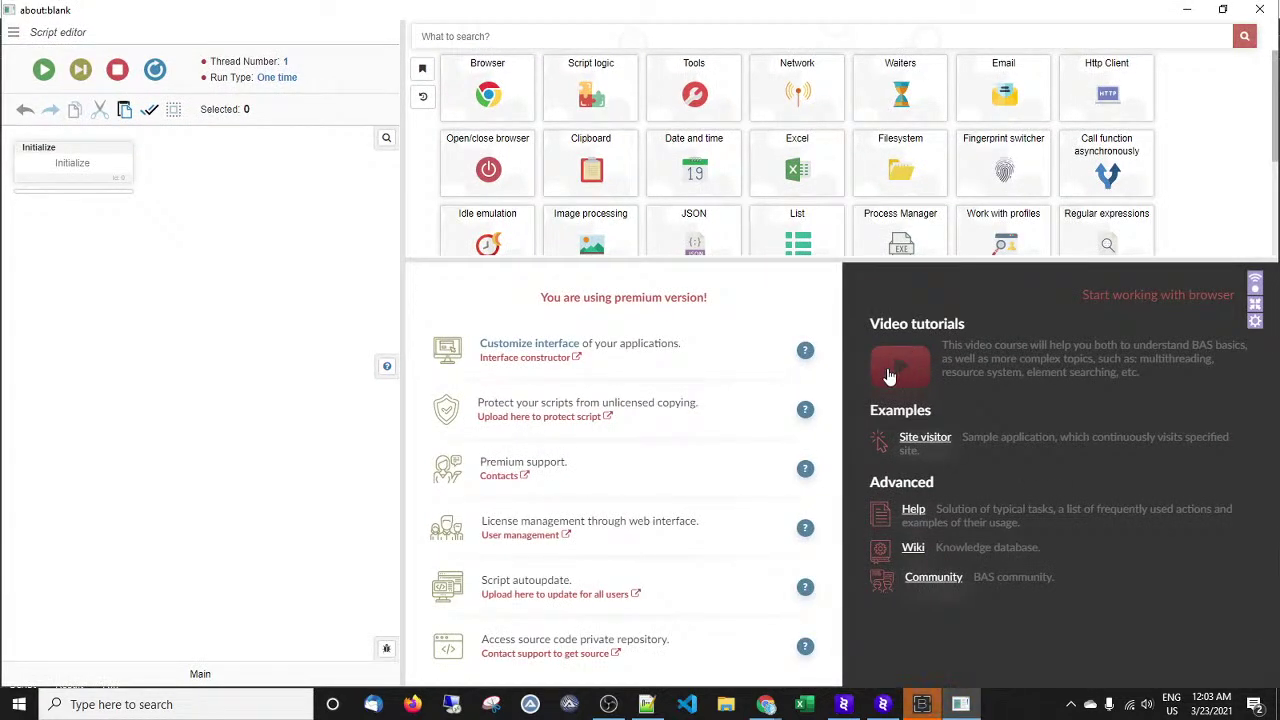
pyautogui.click(487, 92)
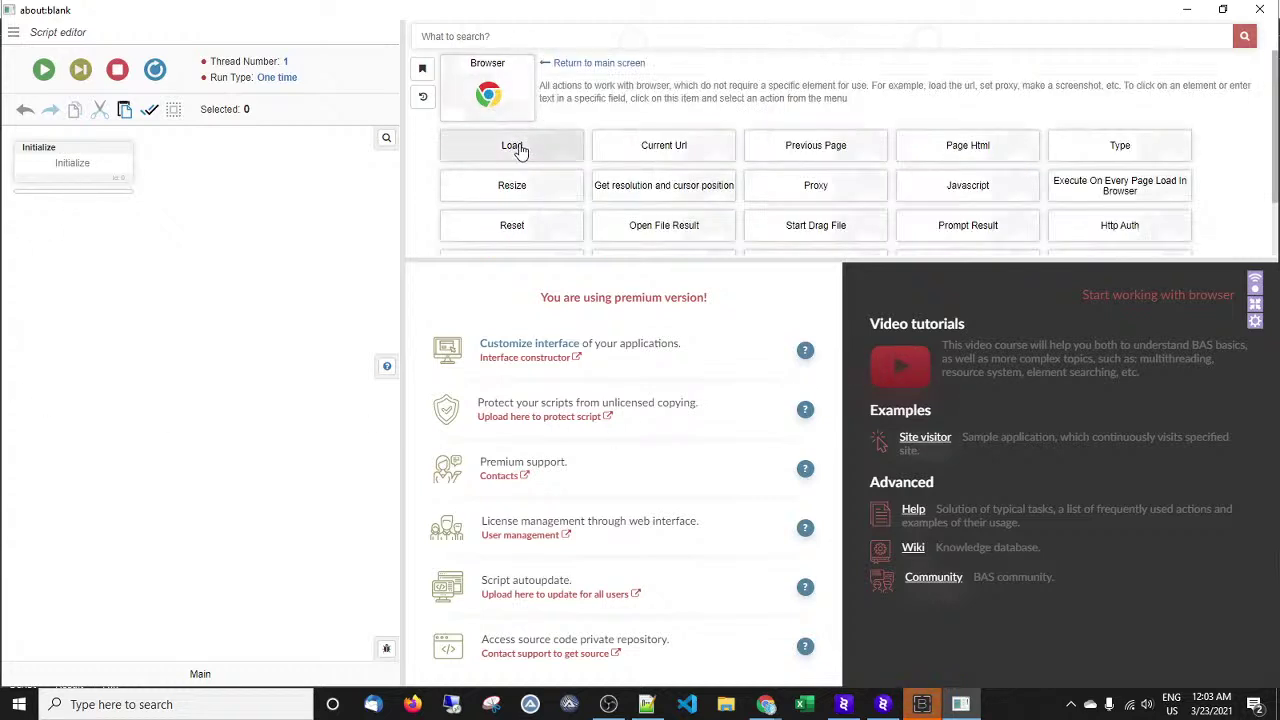
pyautogui.click(517, 149)
pyautogui.click(532, 40)
pyautogui.hotkey('ctrl', 'v')
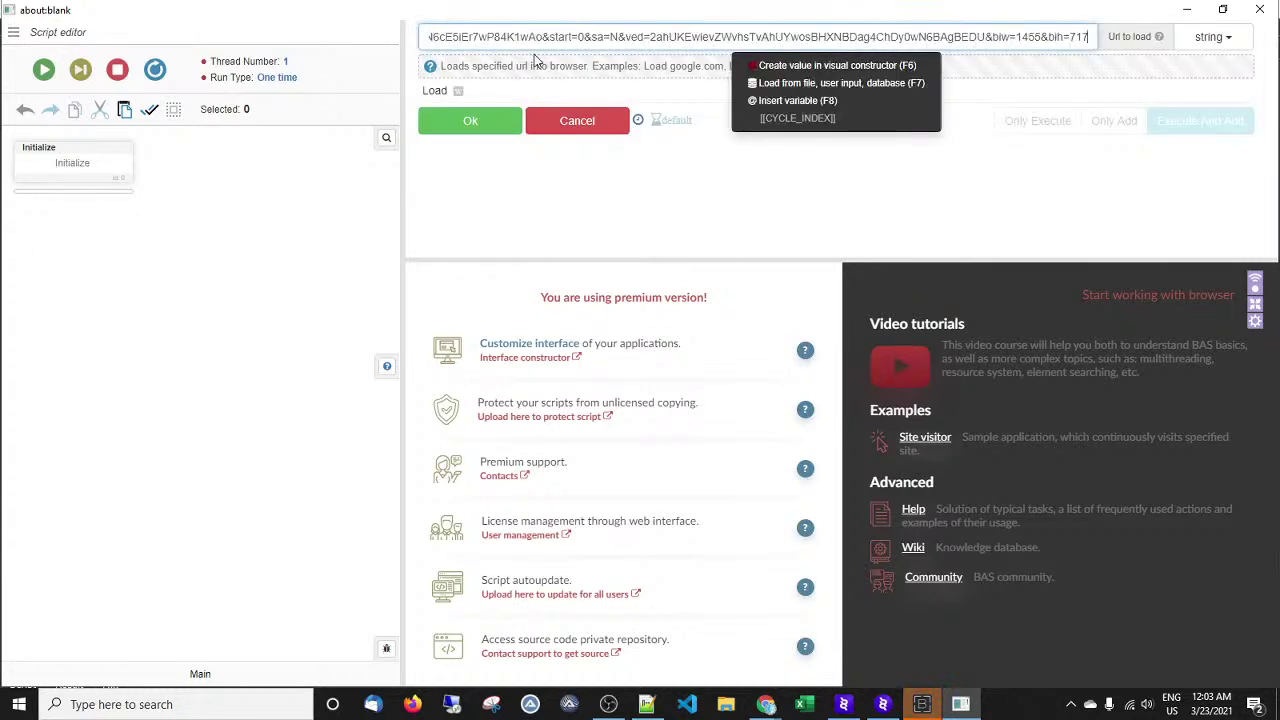
pyautogui.click(447, 122)
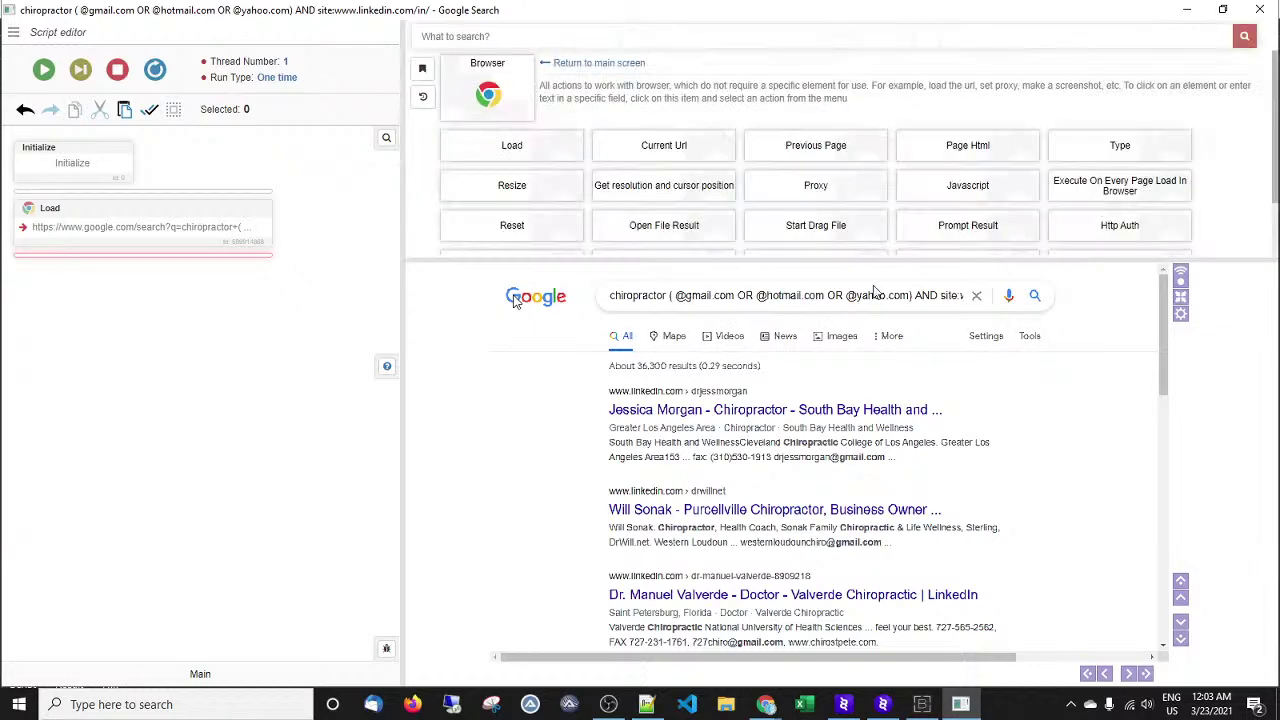
# Add a Page Html action that stores the page source in the variable SAVED_PAGE_HTML.
pyautogui.click(920, 158)
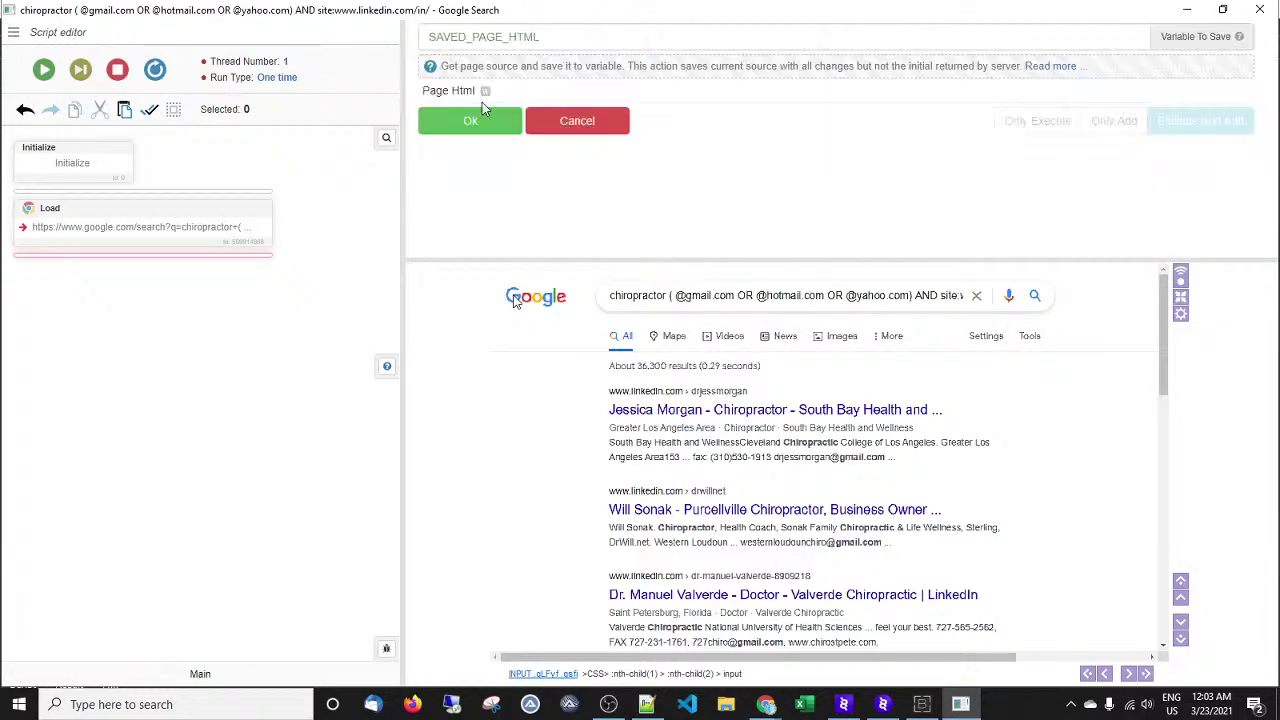
pyautogui.click(558, 118)
pyautogui.click(914, 152)
pyautogui.click(486, 121)
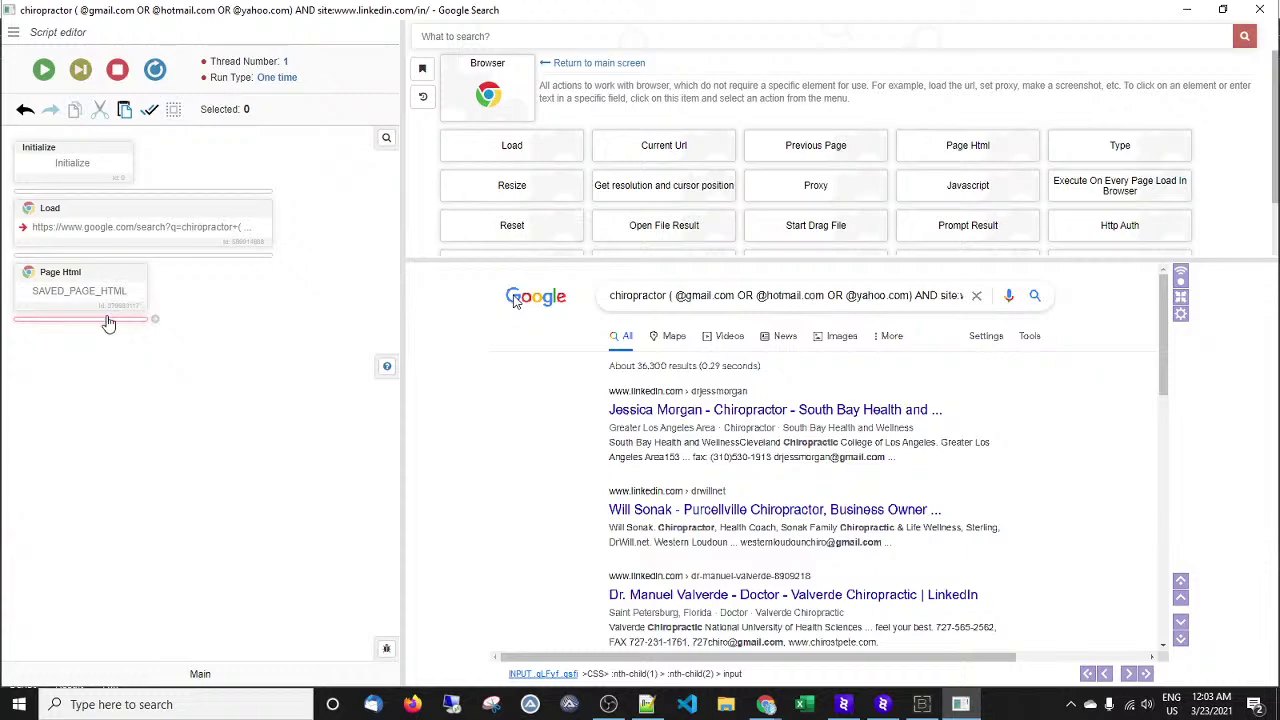
# Open the Regular expression constructor from Browser Automation Studio's tools and start building a new expression.
pyautogui.click(765, 706)
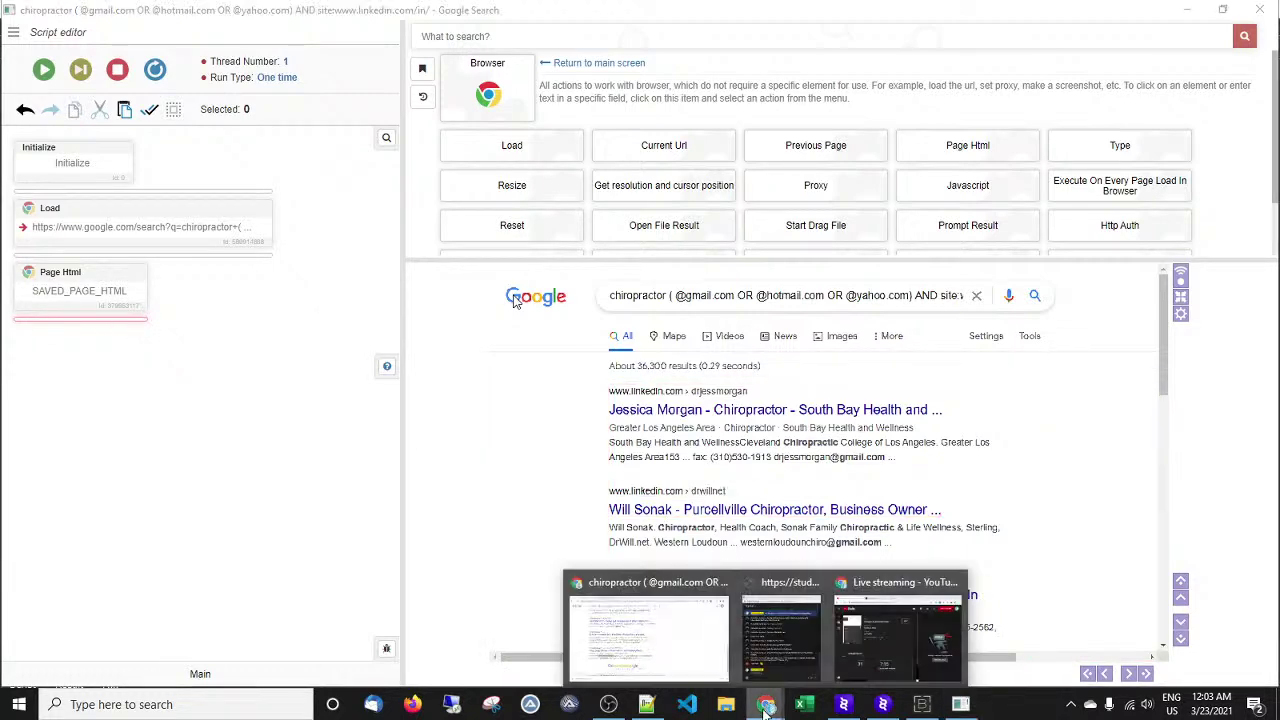
pyautogui.click(634, 640)
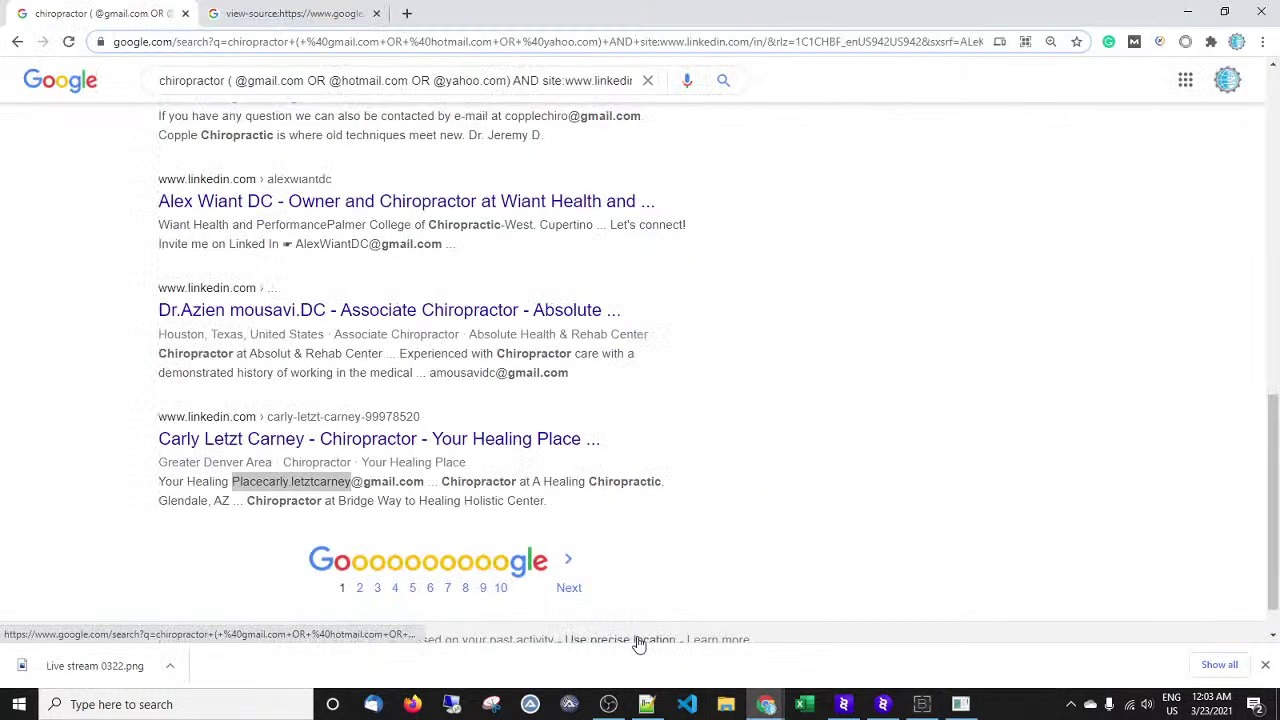
pyautogui.click(920, 706)
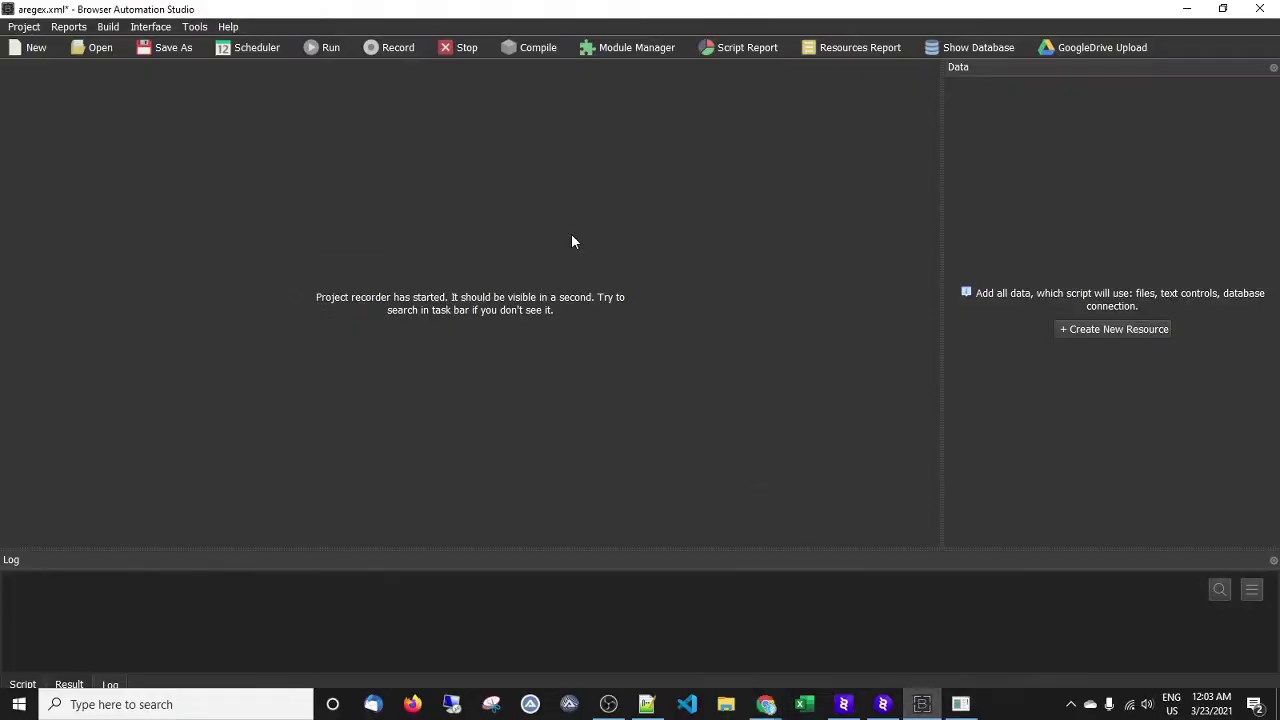
pyautogui.click(194, 30)
pyautogui.click(257, 46)
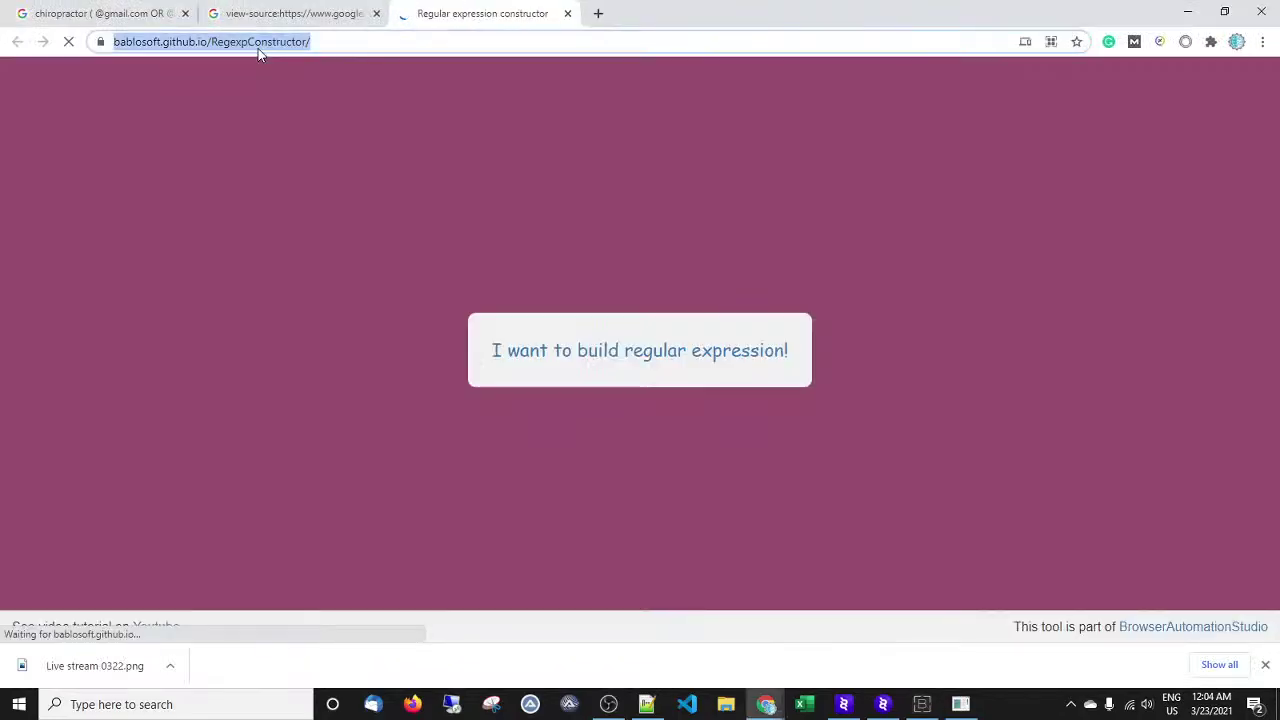
pyautogui.click(737, 357)
pyautogui.click(646, 326)
# Review the first tagged e-mail sample in Notepad++ and check it against the page source tab and the recorder.
pyautogui.click(650, 700)
pyautogui.click(491, 204)
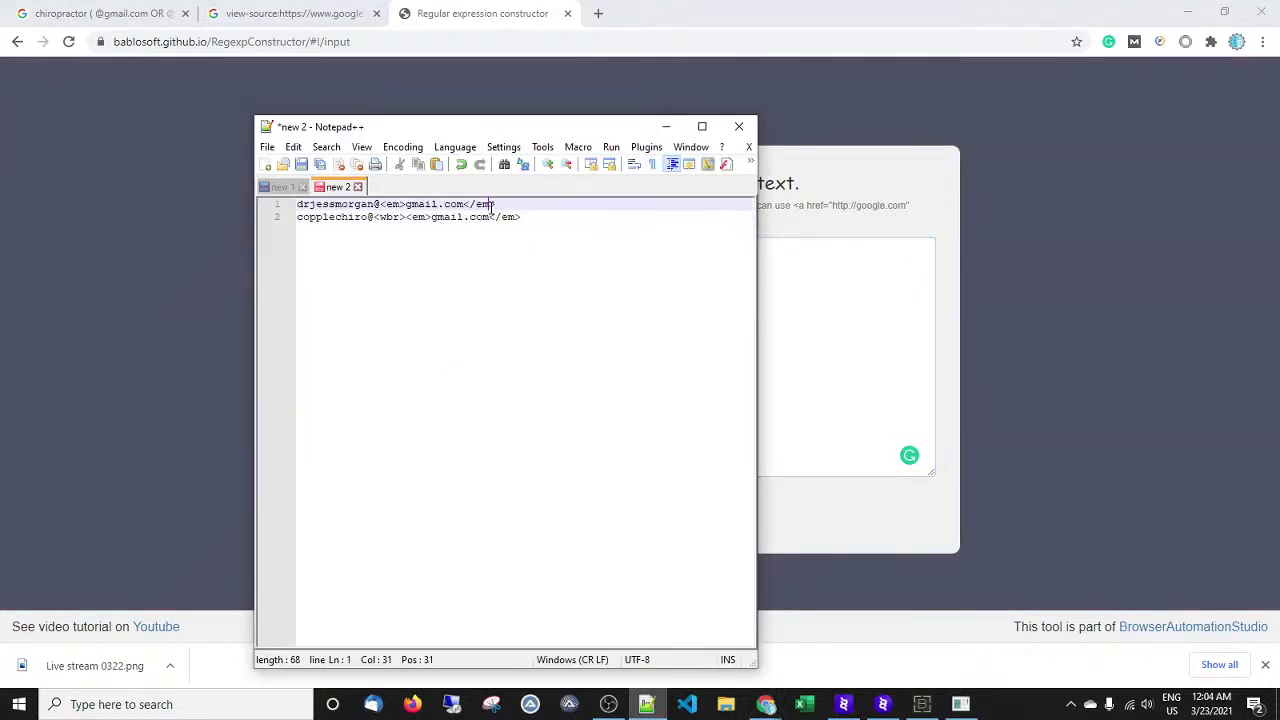
pyautogui.moveTo(503, 204); pyautogui.dragTo(296, 204)
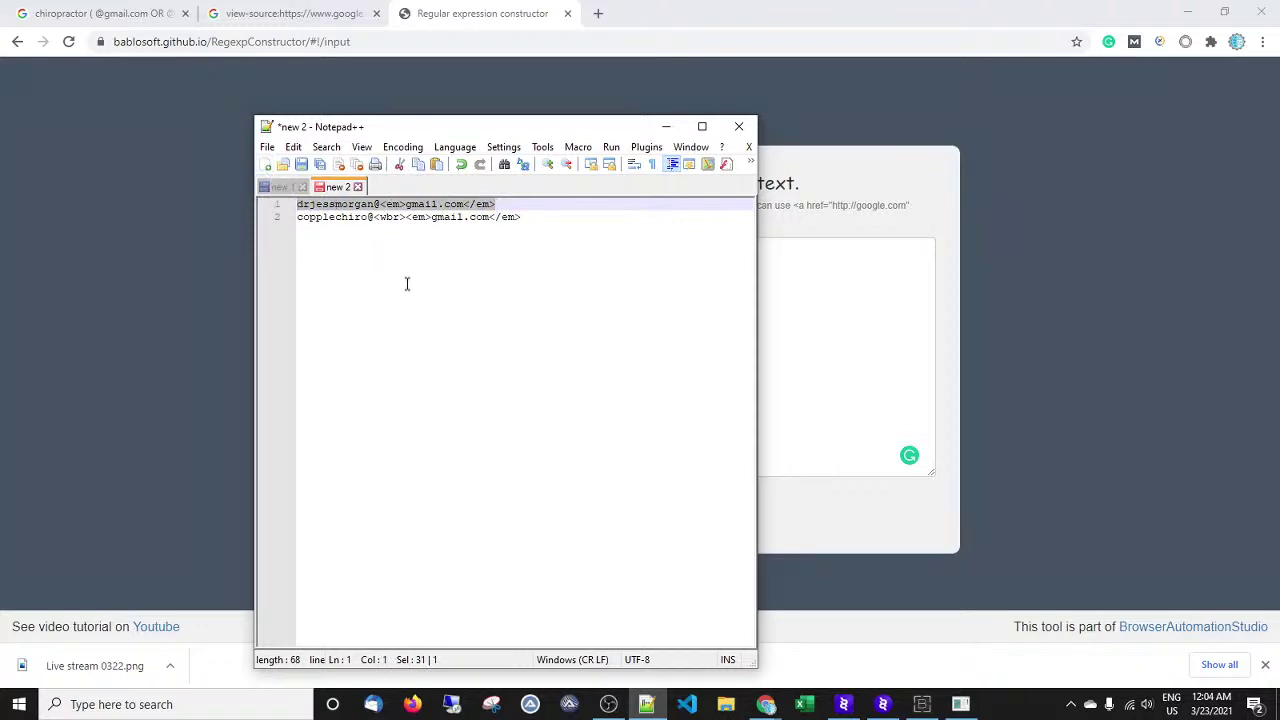
pyautogui.click(280, 13)
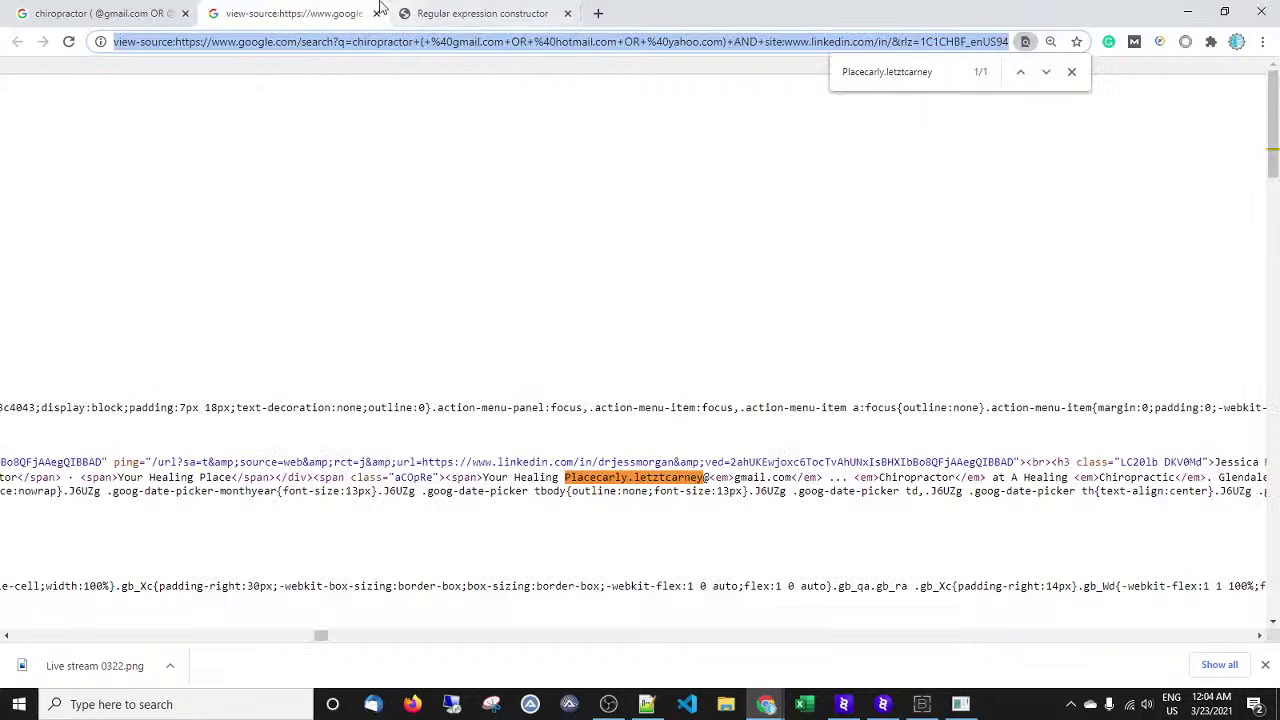
pyautogui.click(468, 10)
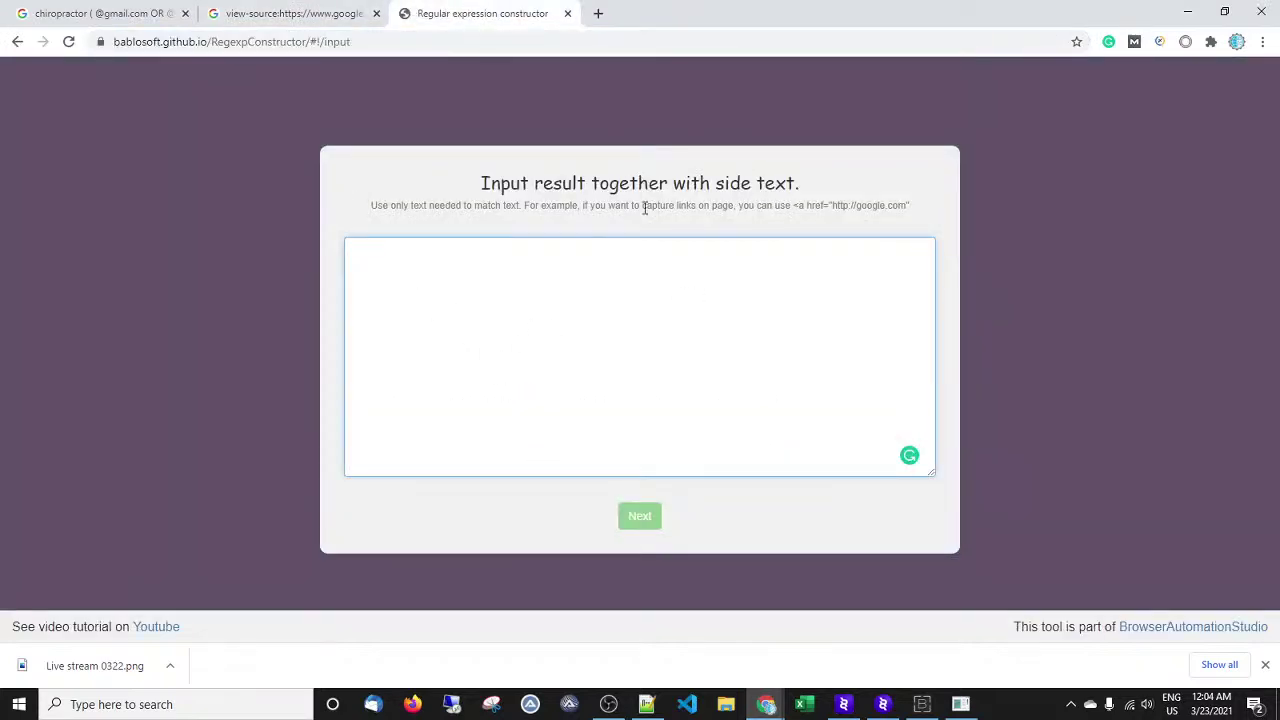
pyautogui.click(961, 704)
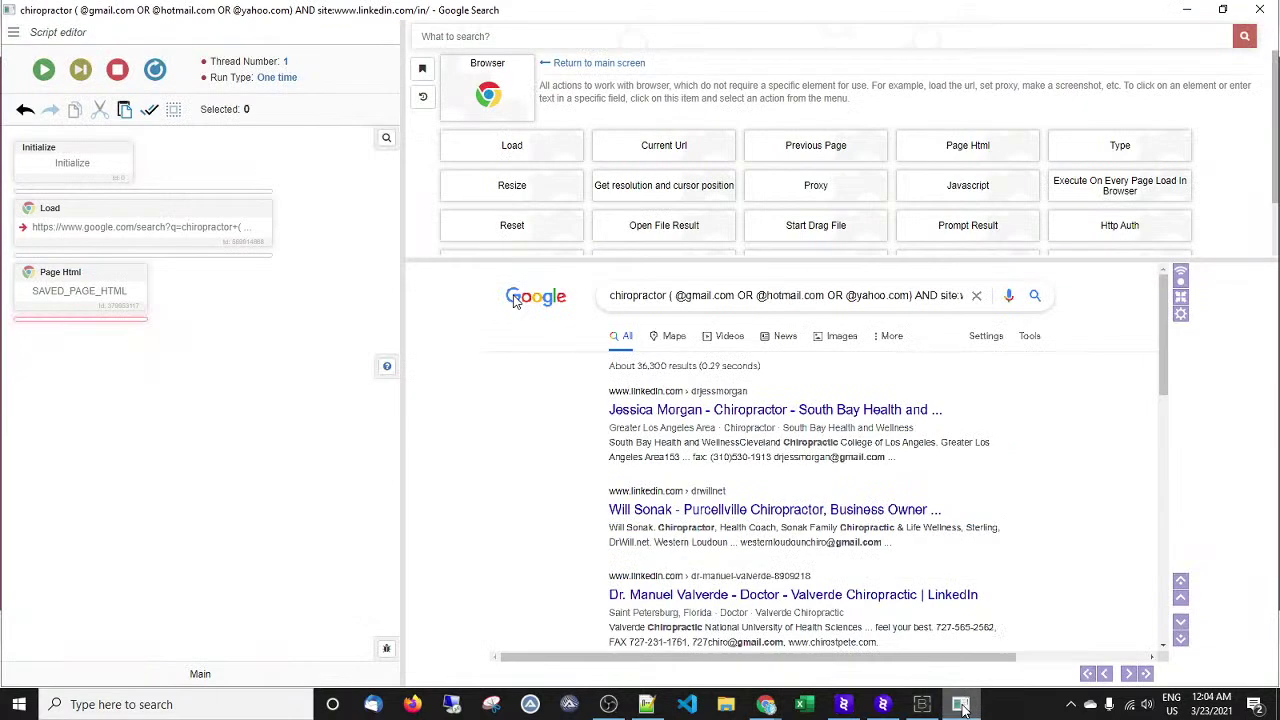
pyautogui.click(961, 704)
# Copy the first sample's e-mail username from Notepad++ and search the Google page source for it.
pyautogui.click(646, 704)
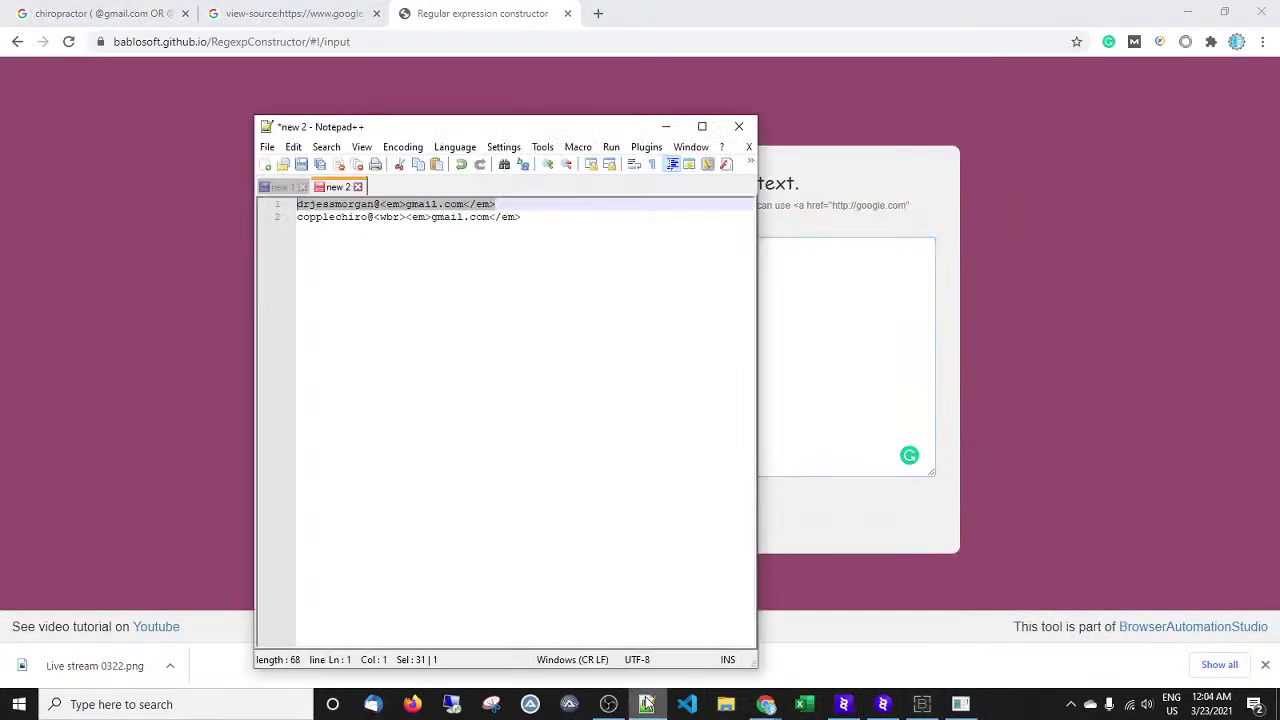
pyautogui.click(389, 216)
pyautogui.moveTo(376, 204); pyautogui.dragTo(302, 204)
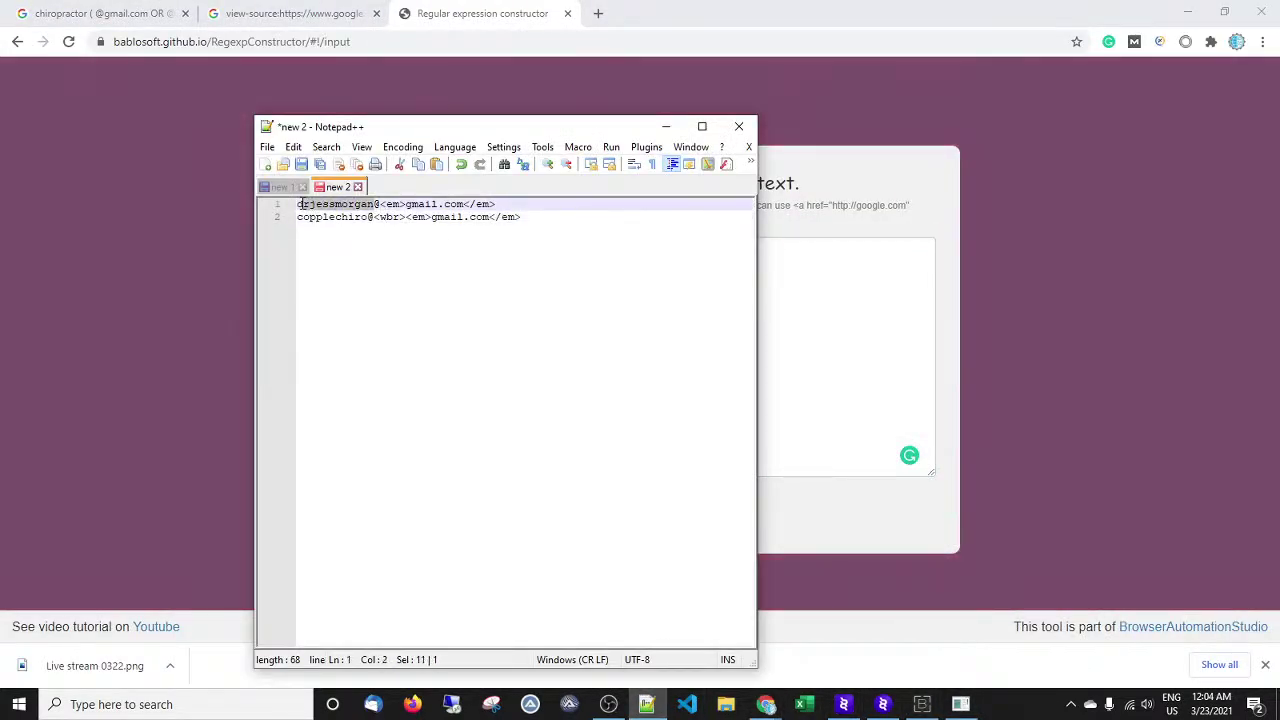
pyautogui.rightClick(300, 204)
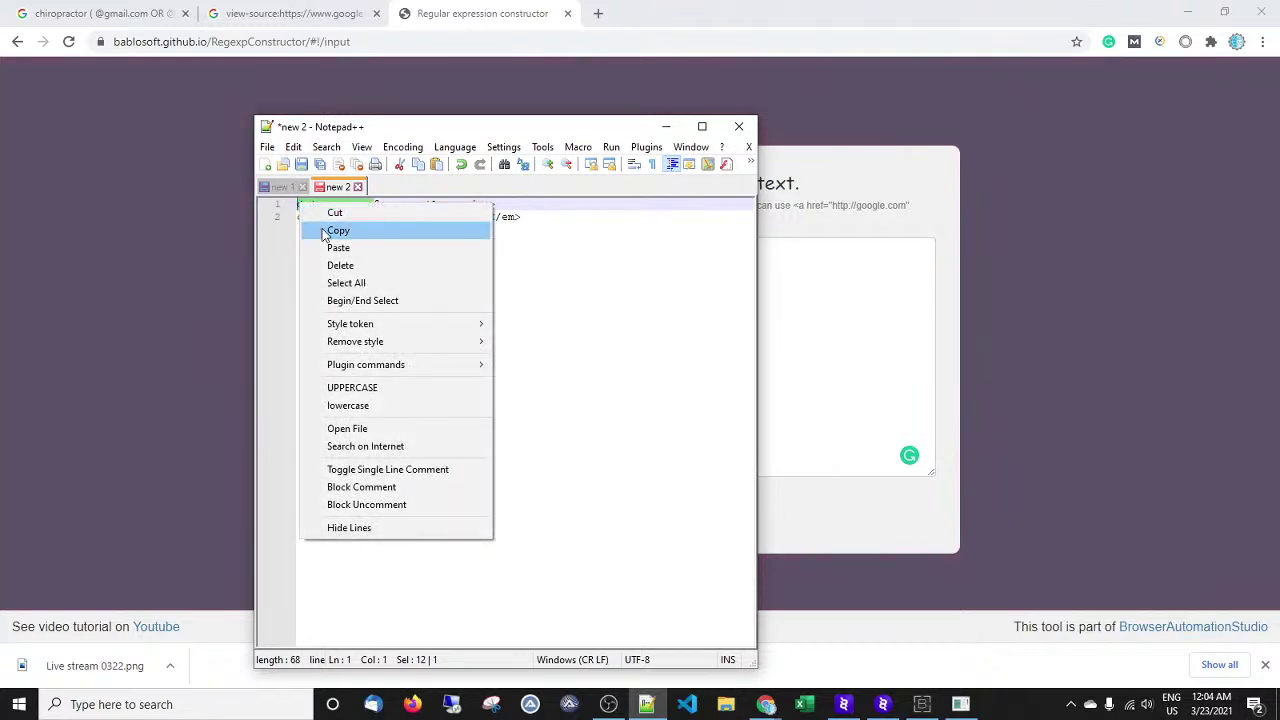
pyautogui.click(336, 231)
pyautogui.click(253, 12)
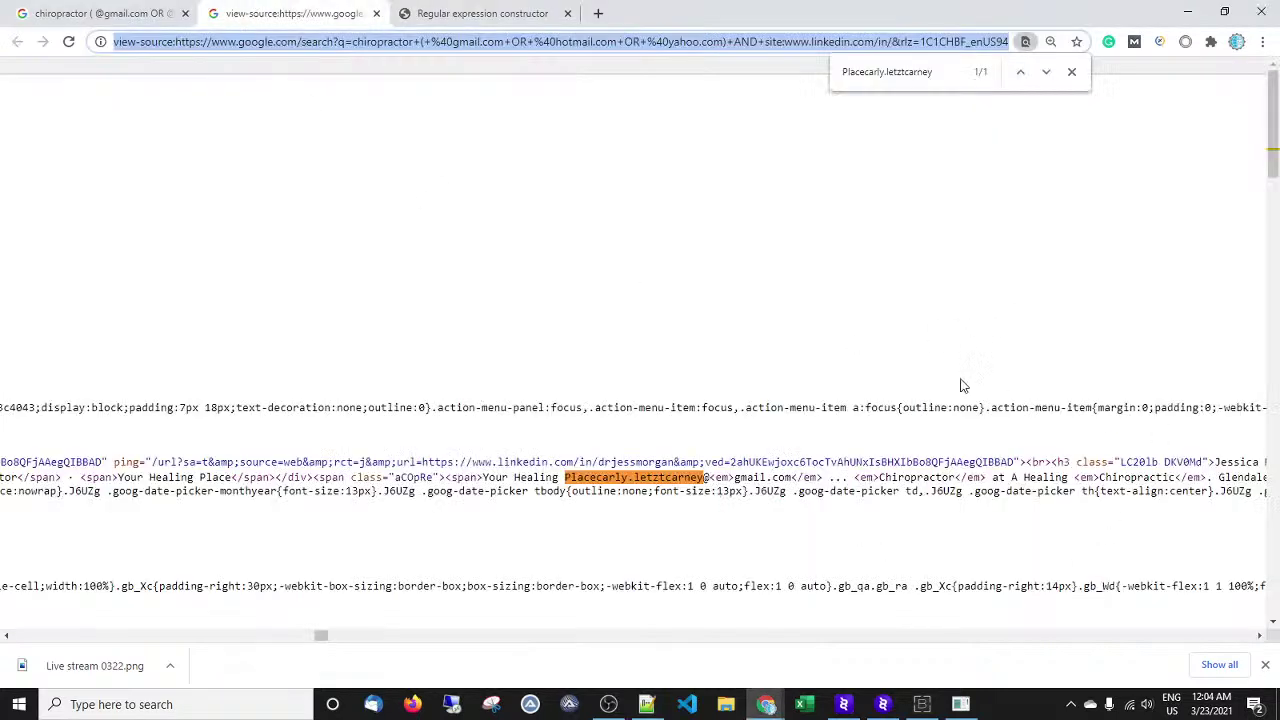
pyautogui.click(956, 71)
pyautogui.press('BackSpace')
pyautogui.hotkey('ctrl', 'v')
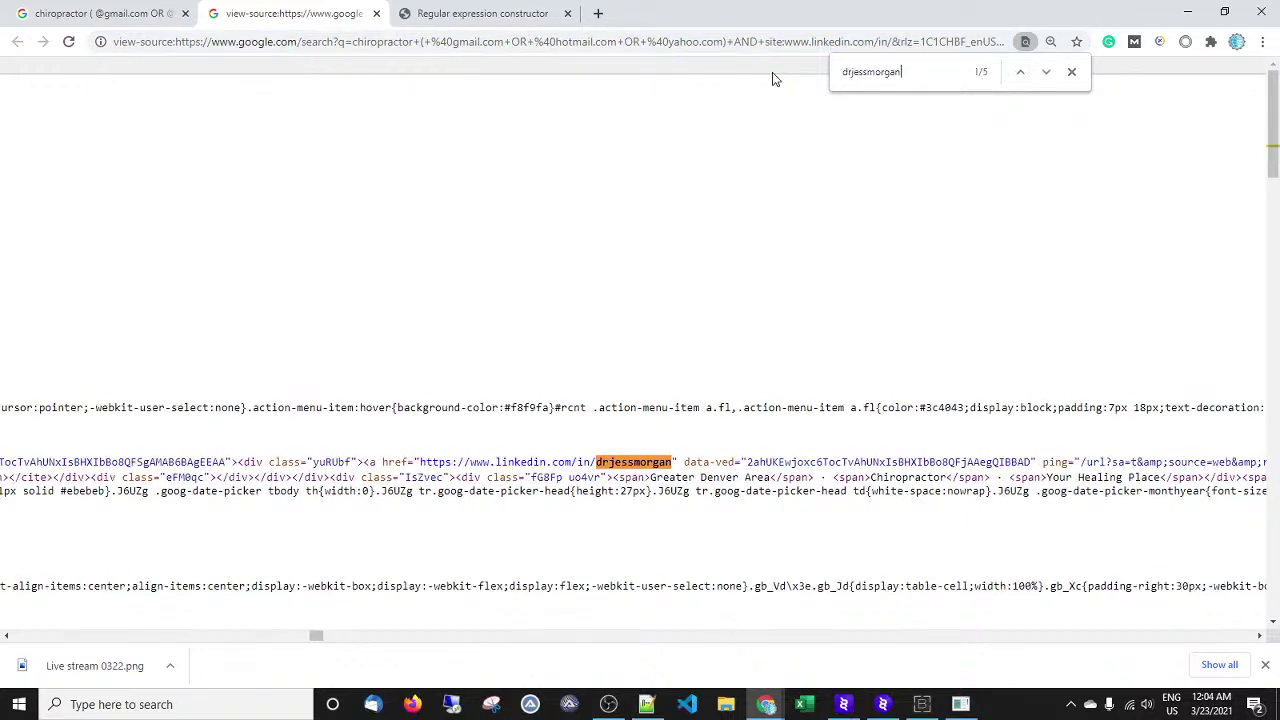
# Go to the fifth match and copy the tagged e-mail with its leading space and closing </em> into the constructor's input.
pyautogui.click(1046, 72)
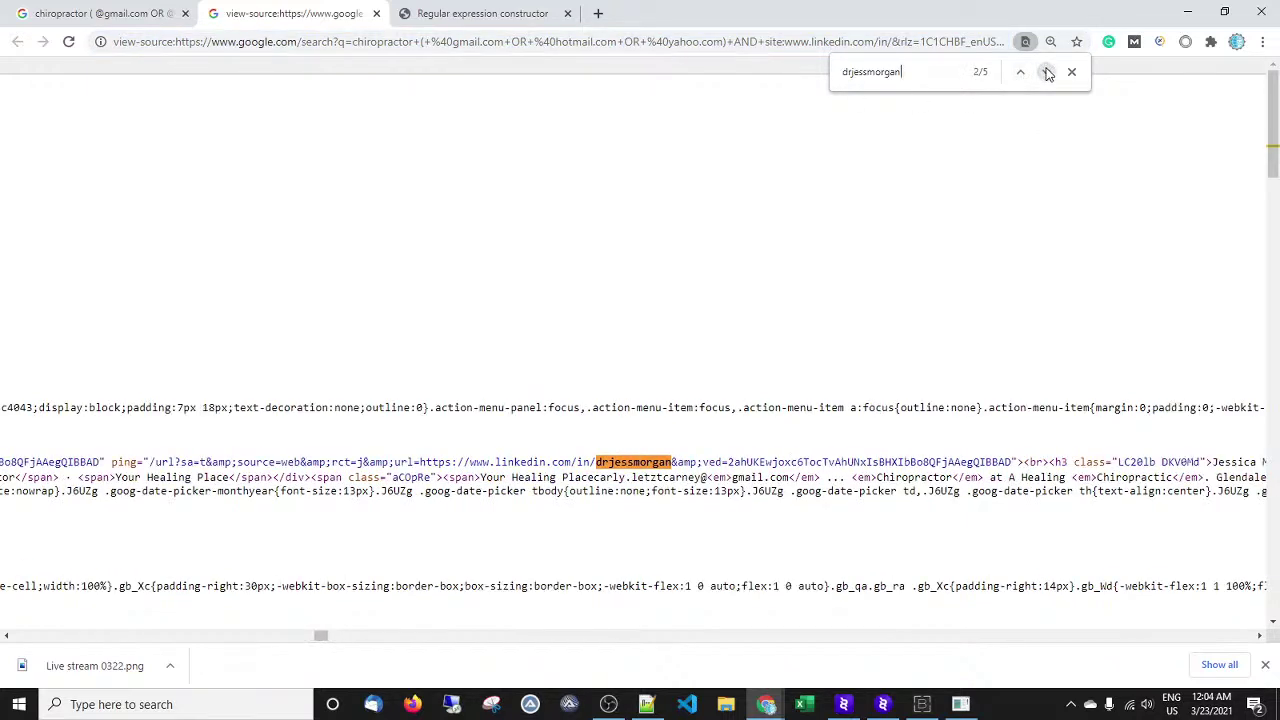
pyautogui.click(1046, 72)
pyautogui.click(1047, 72)
pyautogui.click(1047, 72)
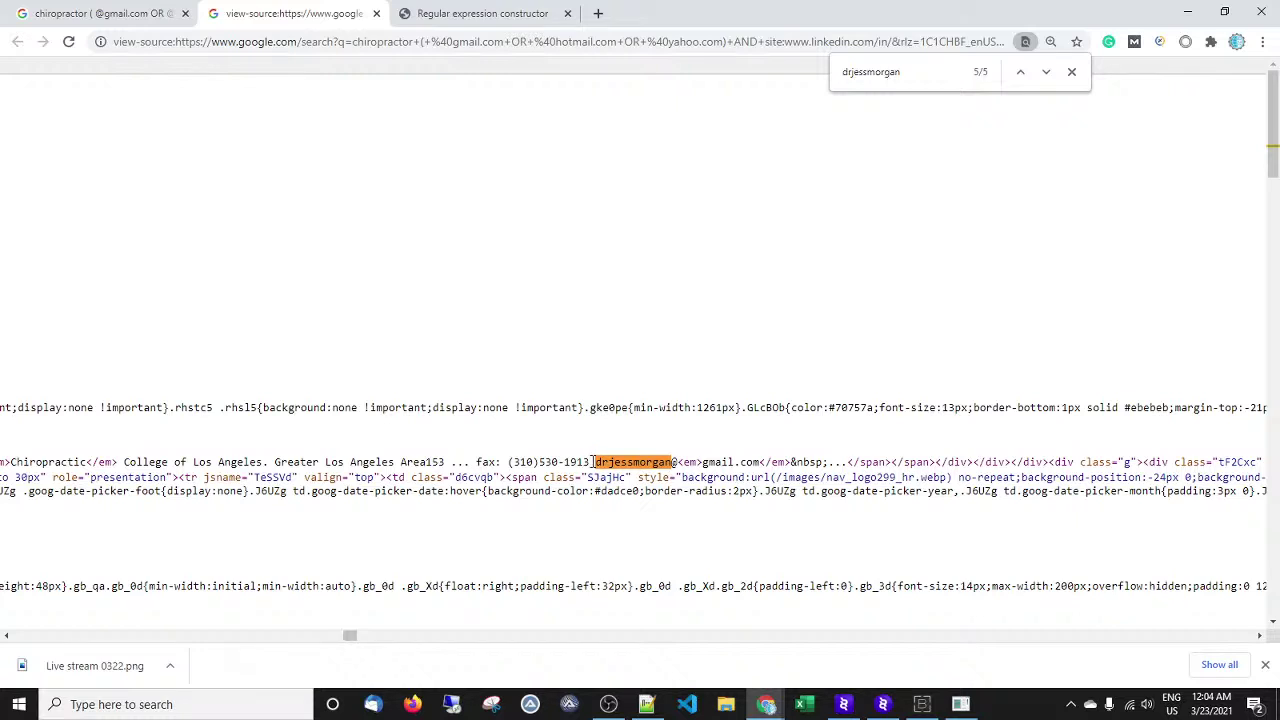
pyautogui.moveTo(591, 462); pyautogui.dragTo(795, 459)
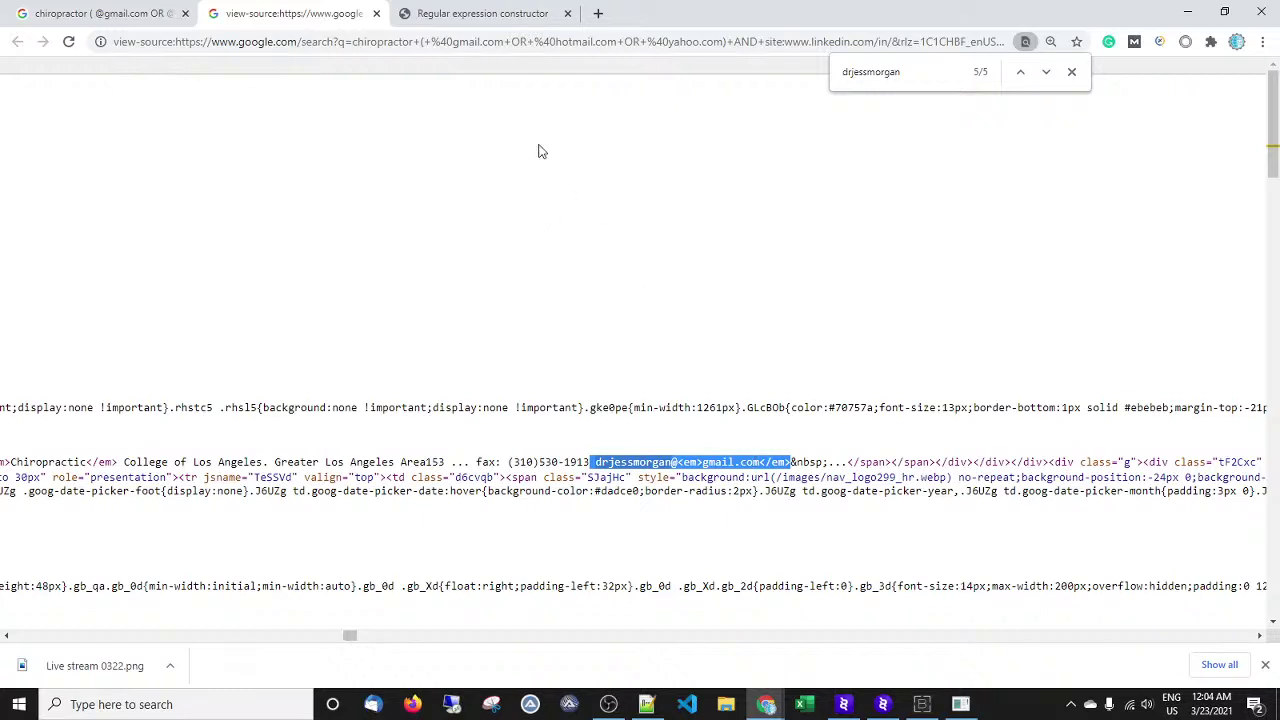
pyautogui.click(483, 13)
pyautogui.hotkey('ctrl', 'v')
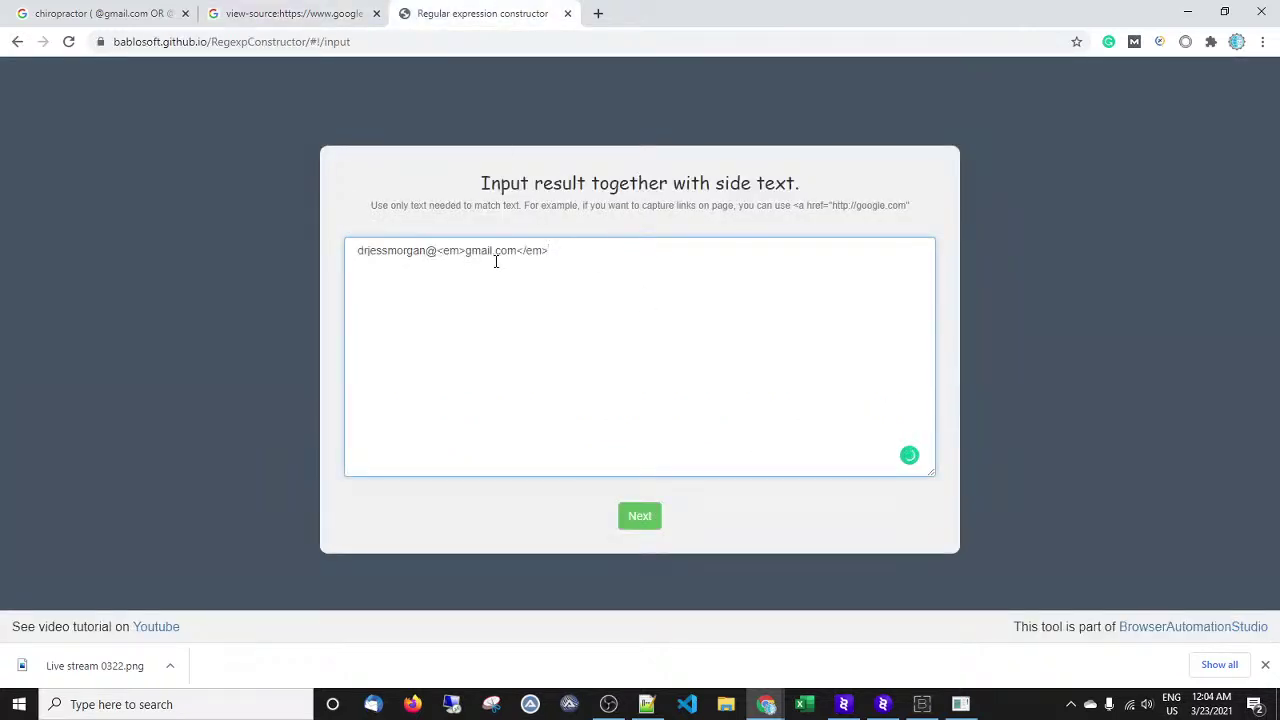
# Submit the sample and mark the whole e-mail, from its username through "com" with the inner <em> tag, as the result.
pyautogui.click(648, 518)
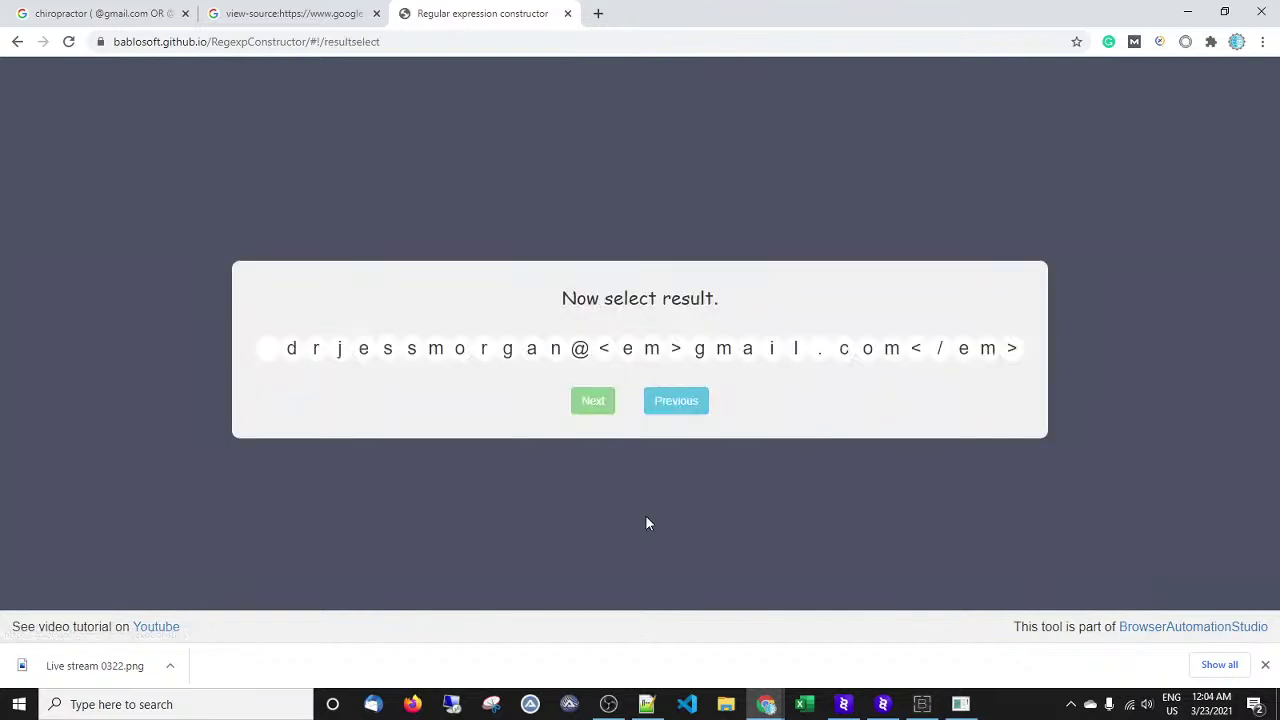
pyautogui.moveTo(297, 351); pyautogui.dragTo(897, 360)
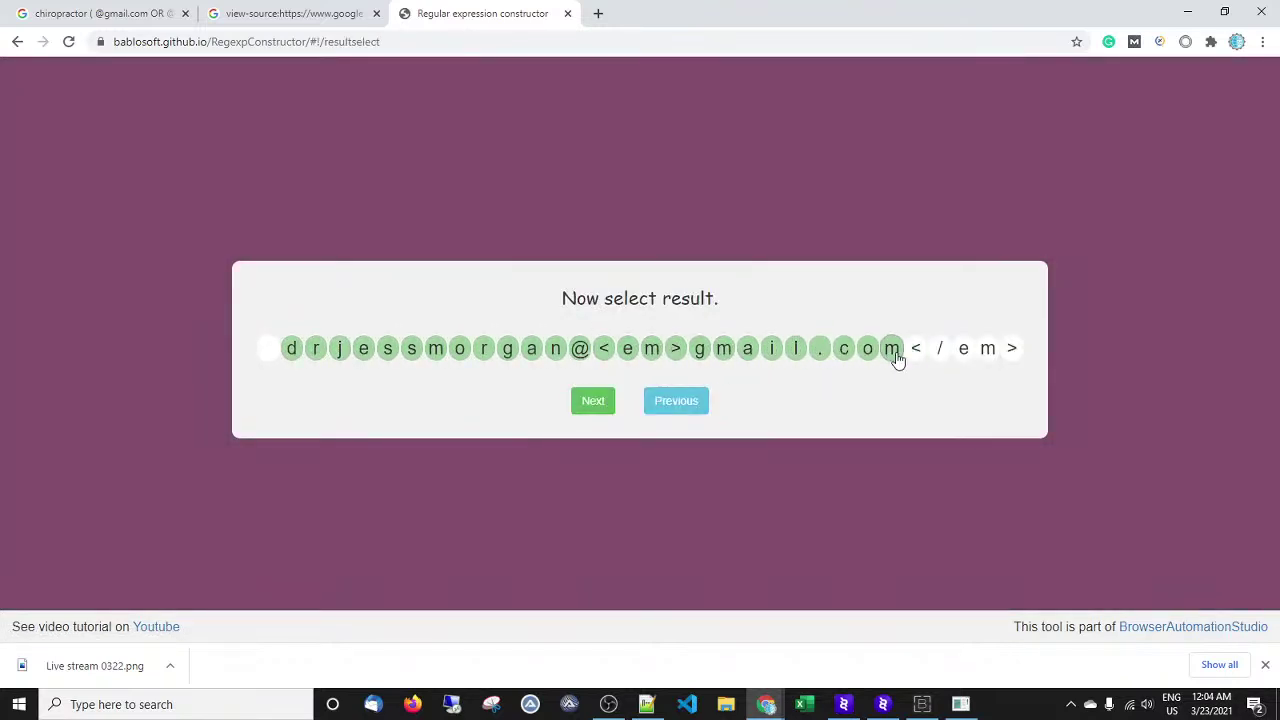
pyautogui.click(597, 405)
# Convert the leading space to Whitespace (\s) and the trailing </em> to exact text, each occurring one time.
pyautogui.click(248, 356)
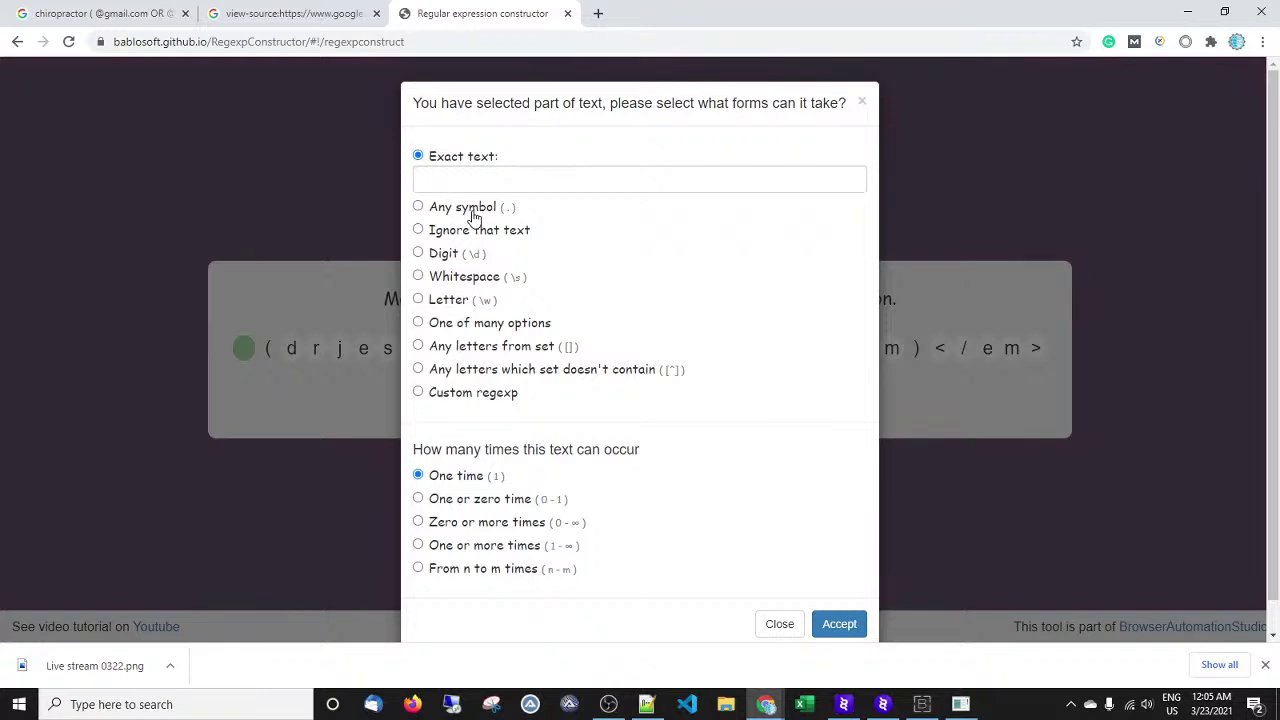
pyautogui.click(490, 277)
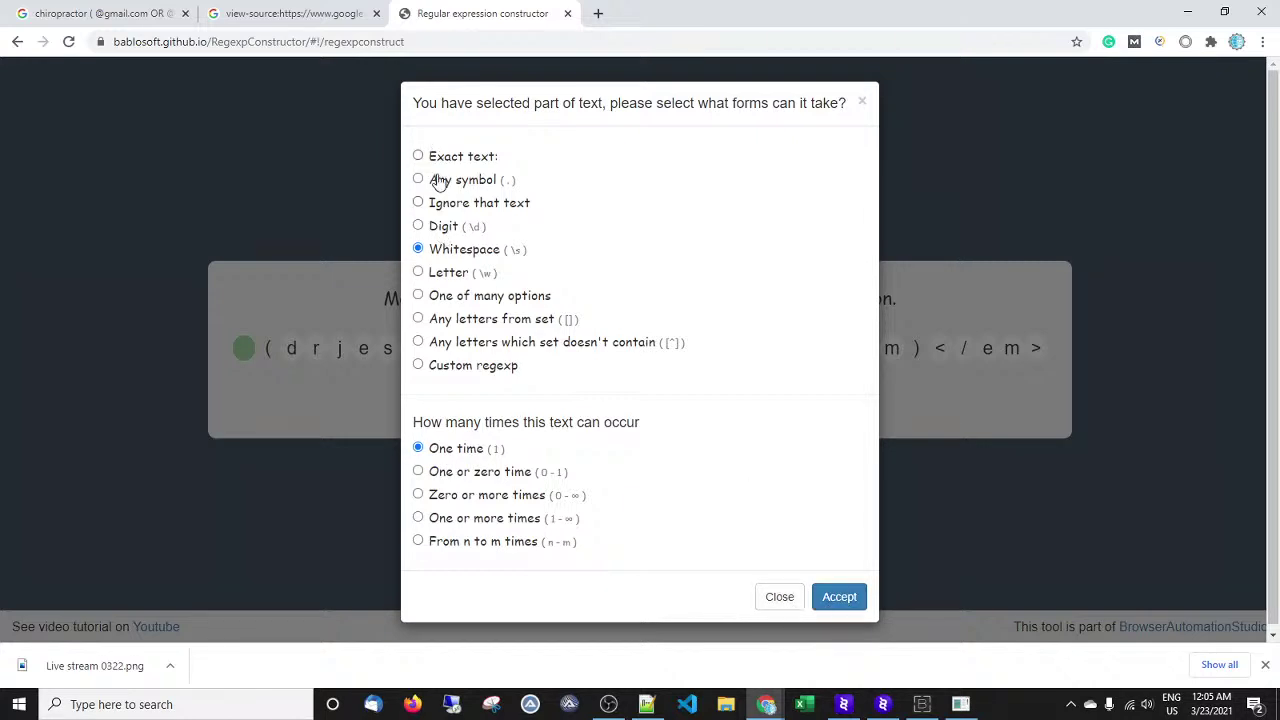
pyautogui.click(846, 597)
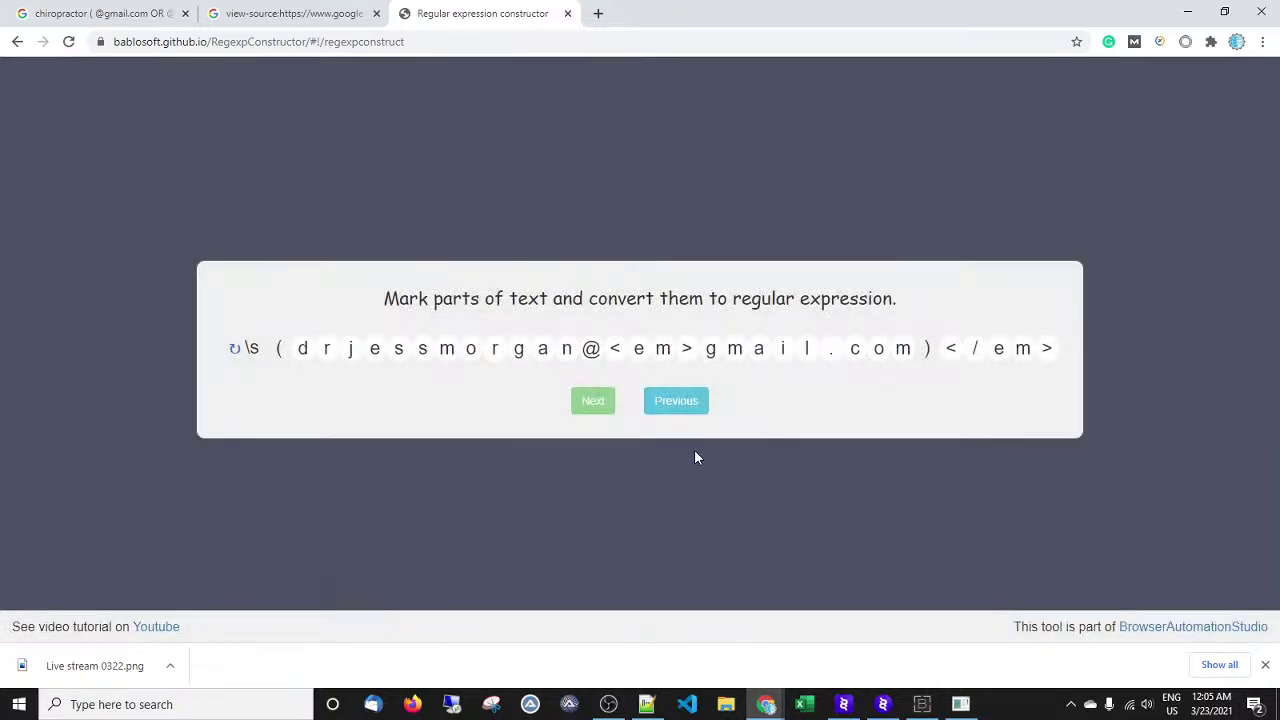
pyautogui.moveTo(949, 352); pyautogui.dragTo(1046, 351)
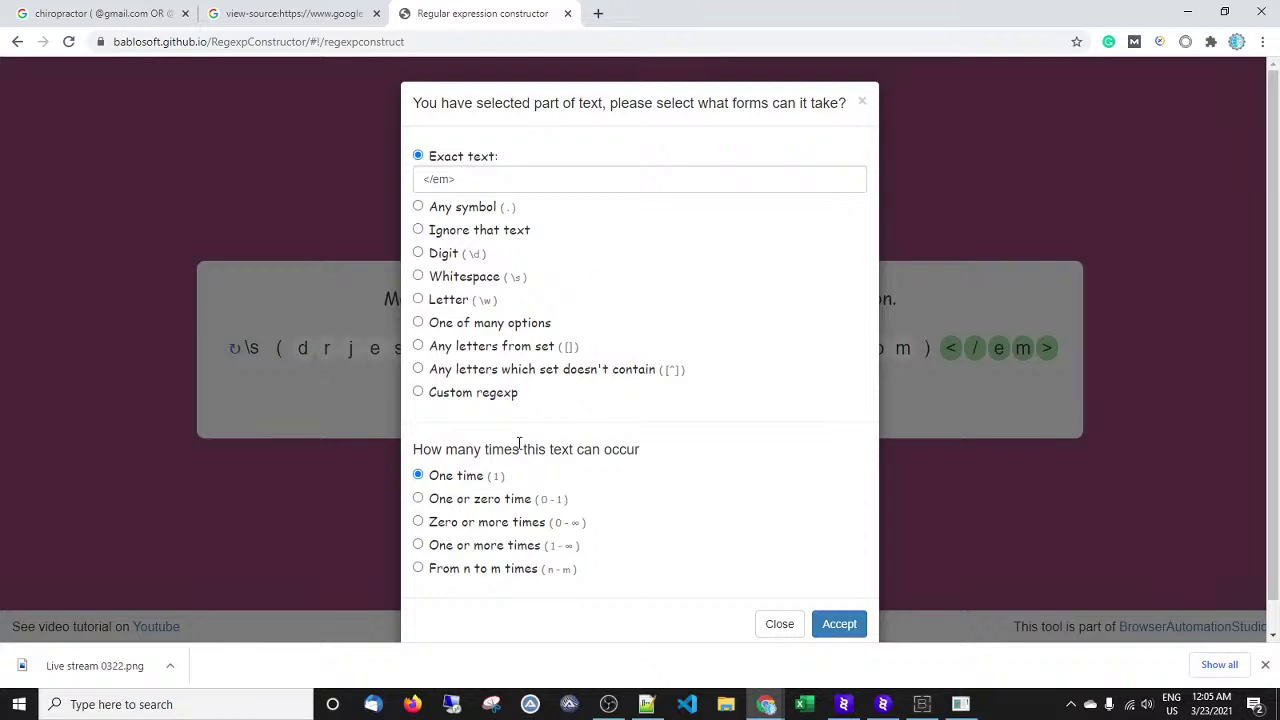
pyautogui.click(843, 623)
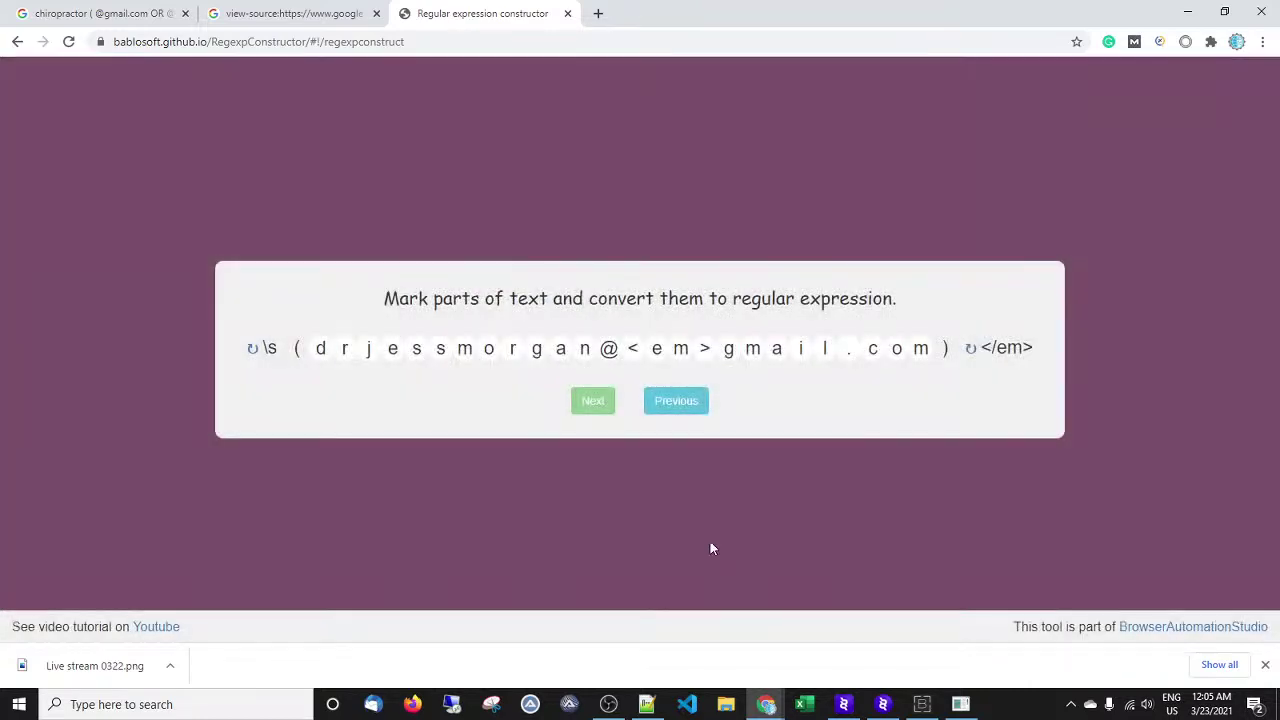
# Convert the whole e-mail result to Any symbol, one or more times, matching as few times as possible, and generate the regular expression.
pyautogui.moveTo(323, 352); pyautogui.dragTo(921, 347)
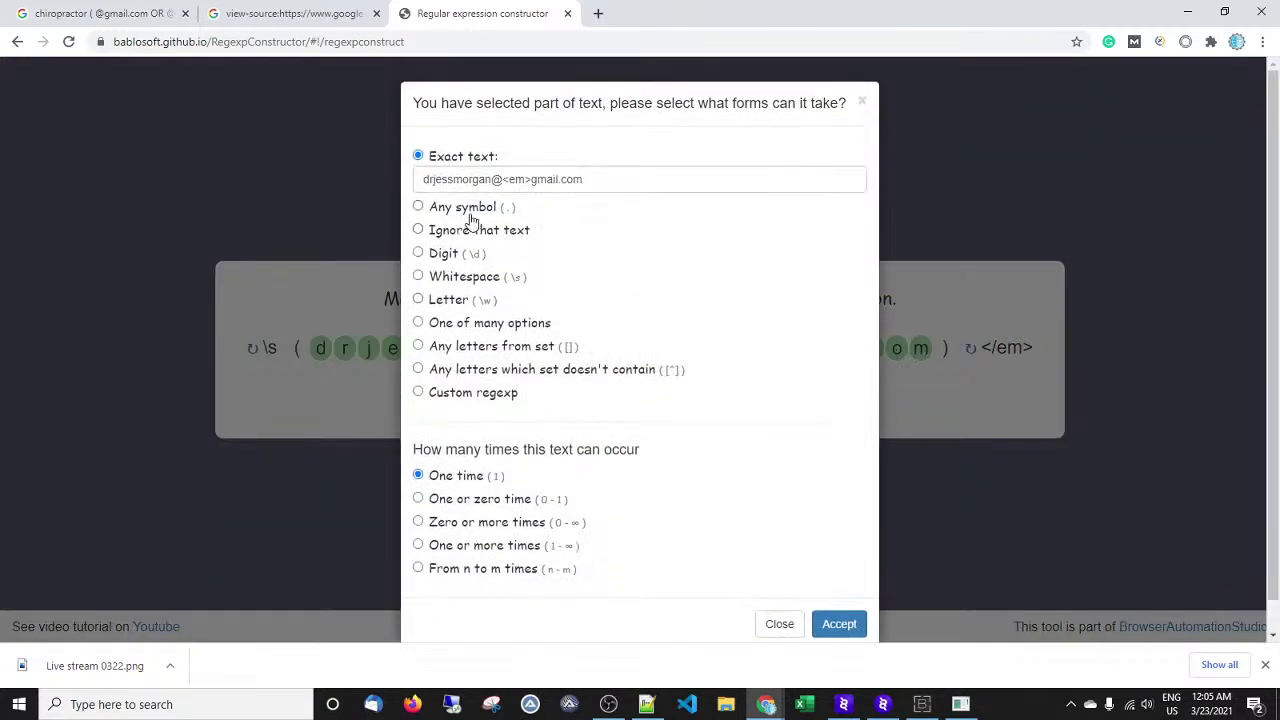
pyautogui.click(470, 212)
pyautogui.click(503, 519)
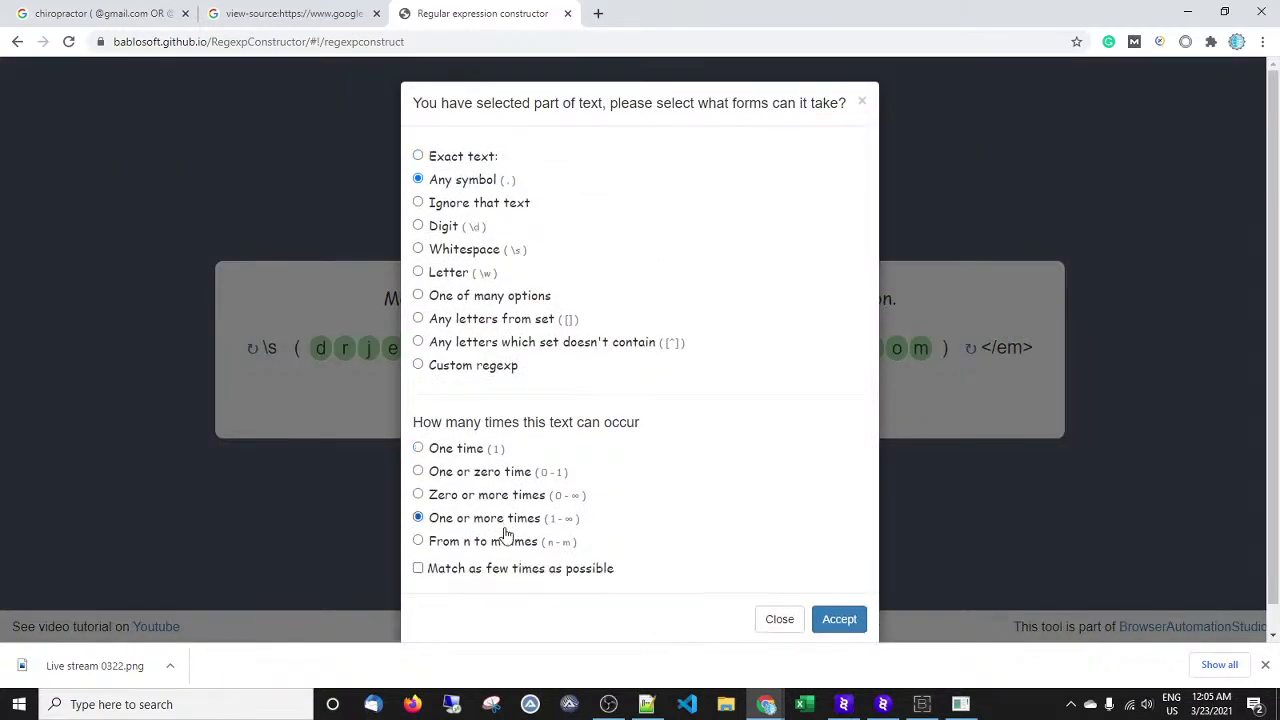
pyautogui.click(510, 572)
pyautogui.click(856, 624)
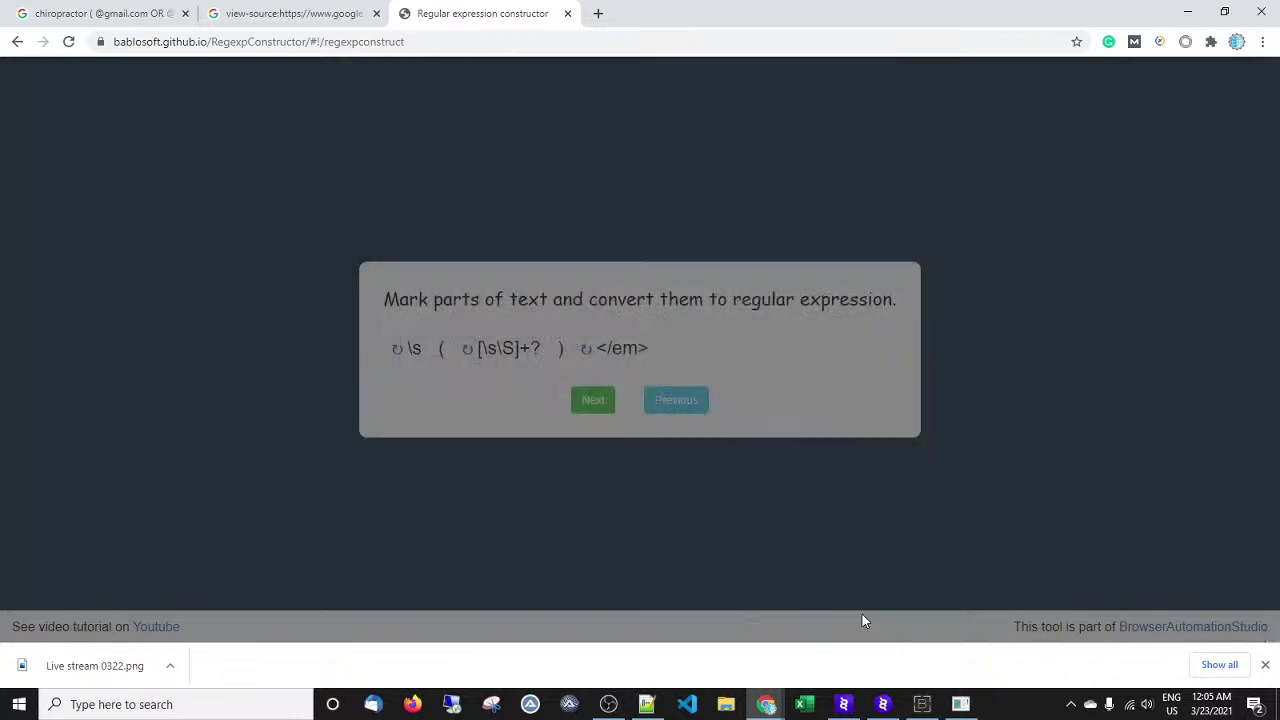
pyautogui.click(588, 400)
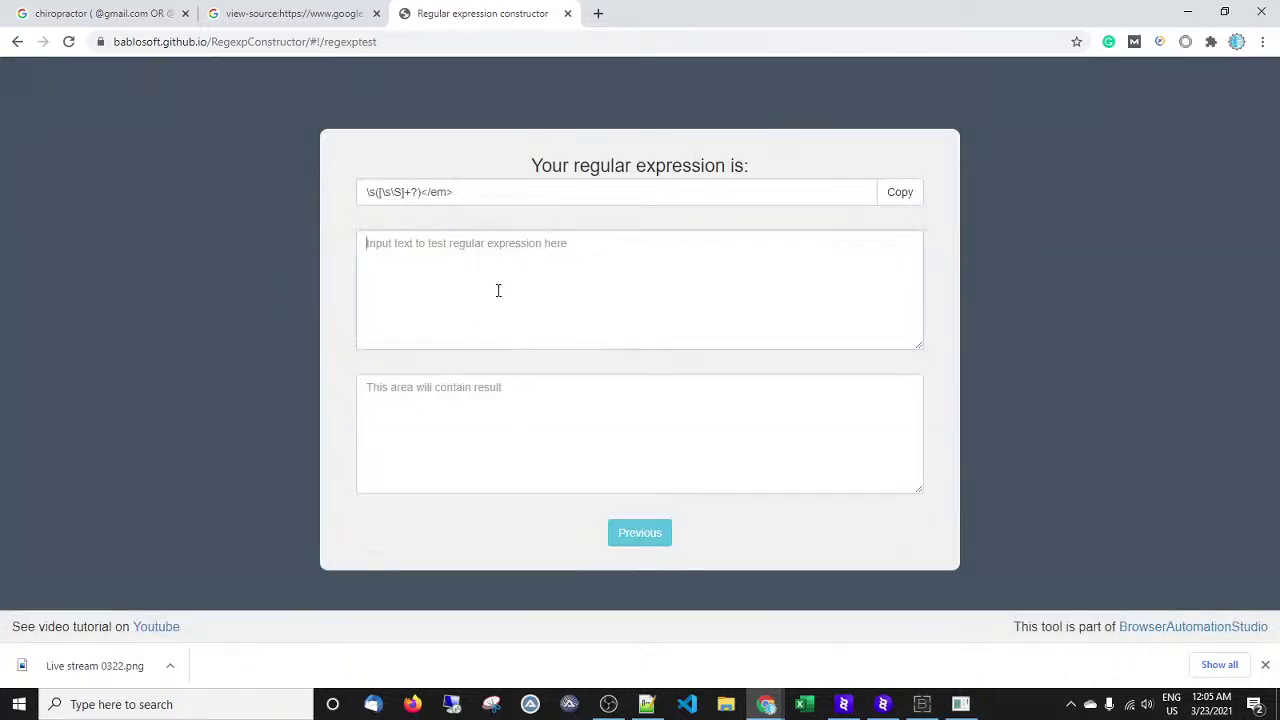
# Copy the page source snippet from "fax:" through the two closing </span> tags after the e-mail and test the regular expression on it.
pyautogui.click(295, 13)
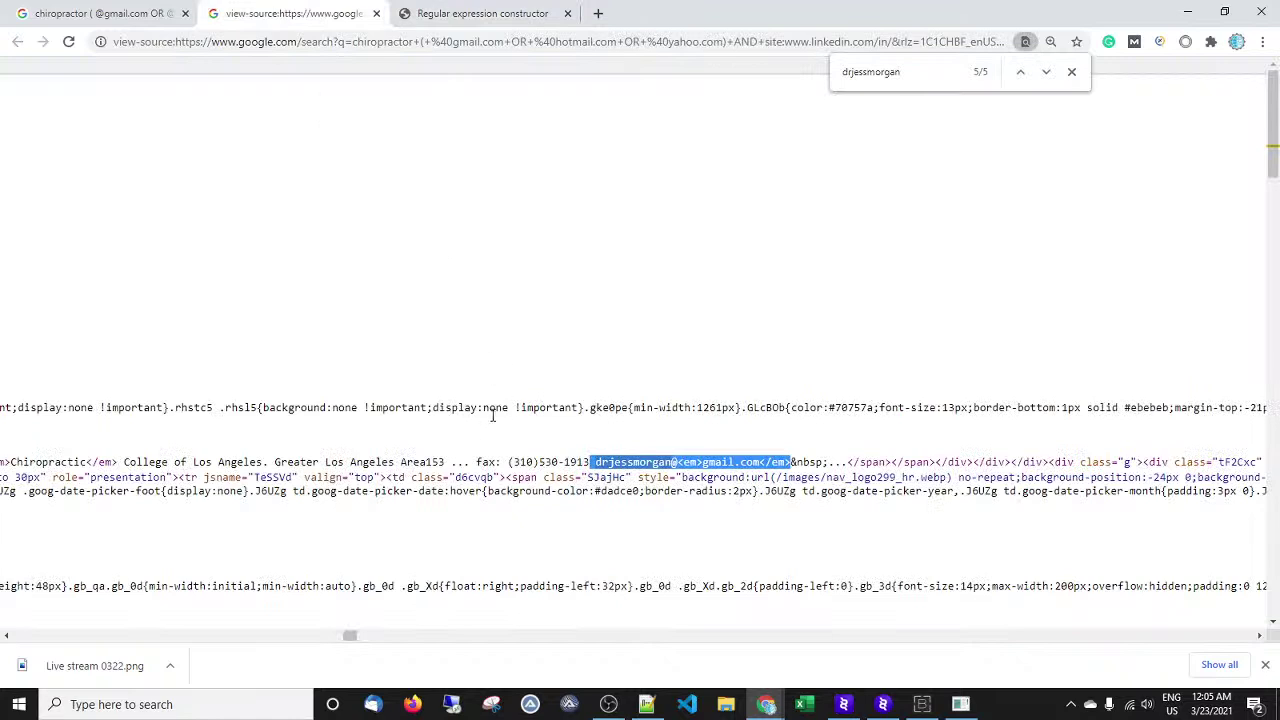
pyautogui.click(478, 445)
pyautogui.moveTo(472, 459); pyautogui.dragTo(941, 462)
pyautogui.rightClick(843, 456)
pyautogui.click(852, 472)
pyautogui.click(481, 13)
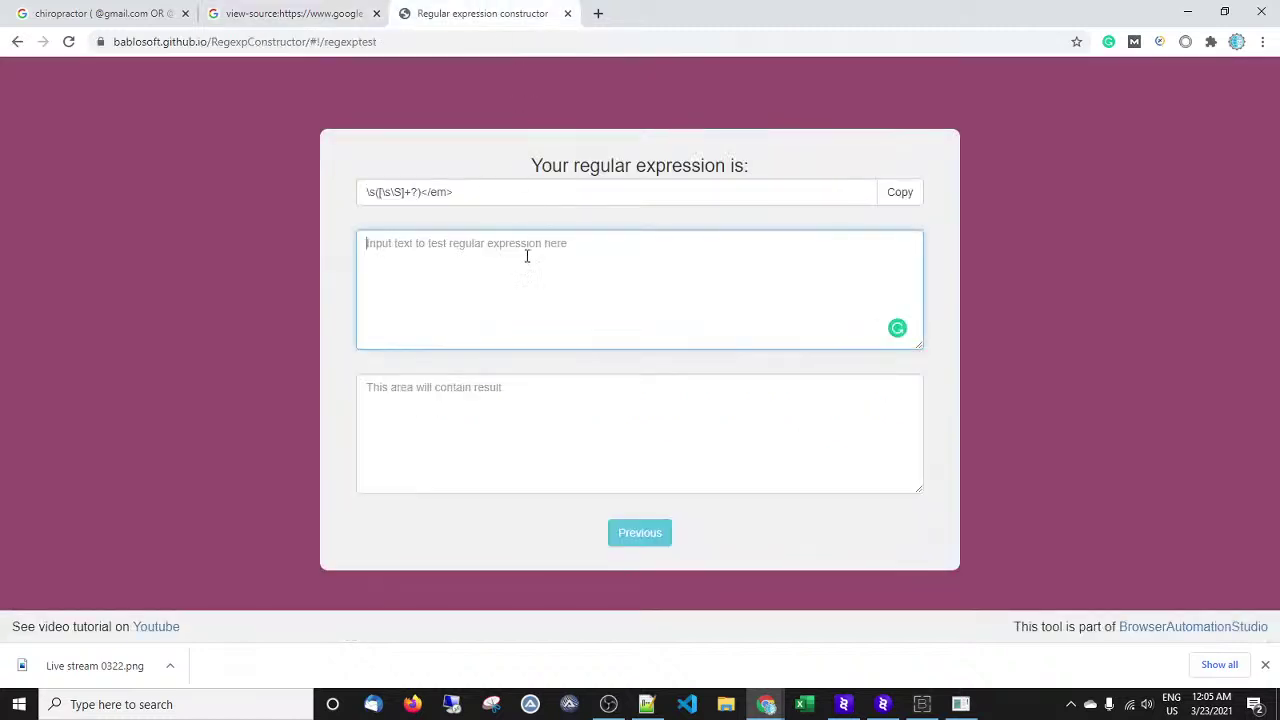
pyautogui.hotkey('ctrl', 'v')
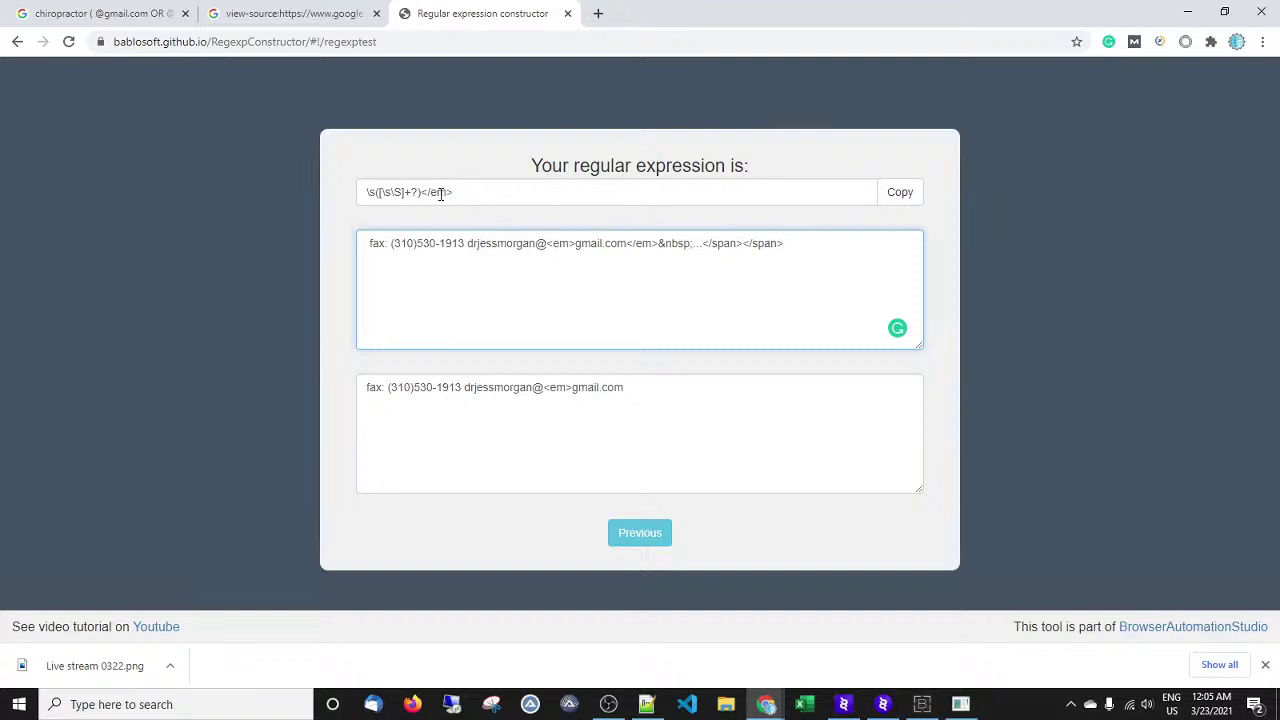
# Go back to the sample input, resubmit it, and mark the whole e-mail through "com", including the inner <em> tag, as the result.
pyautogui.click(666, 530)
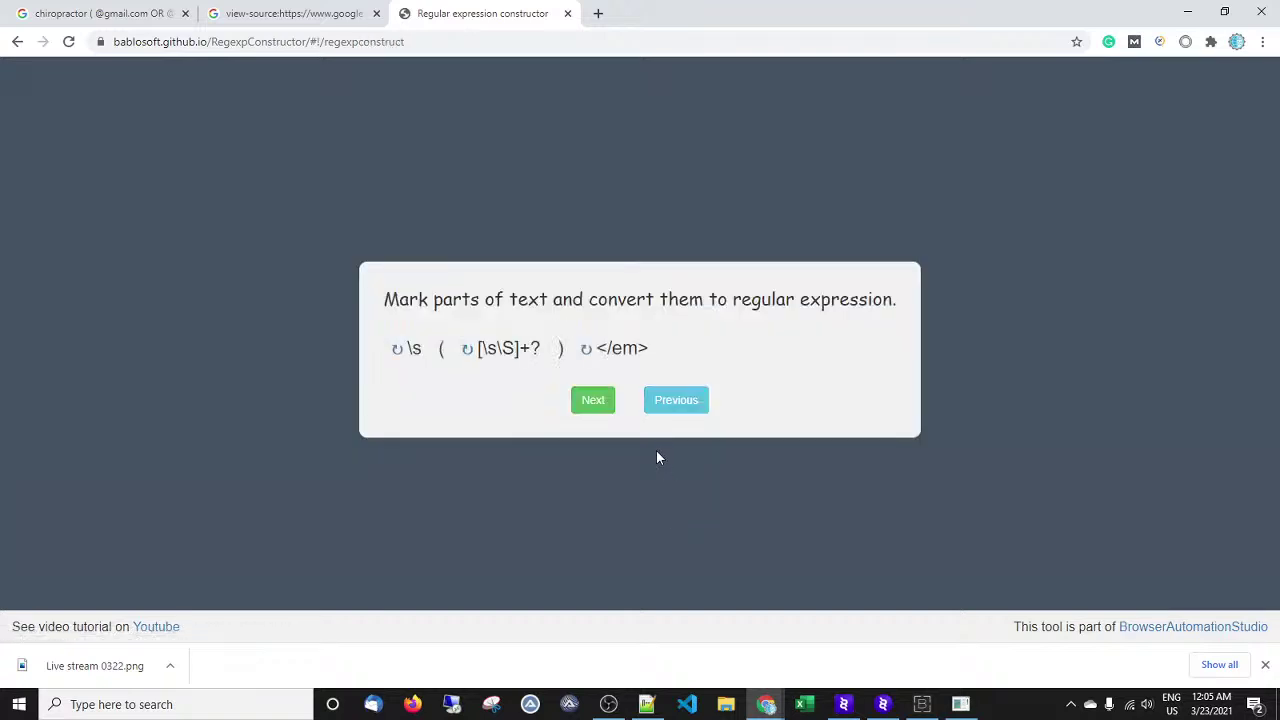
pyautogui.click(662, 400)
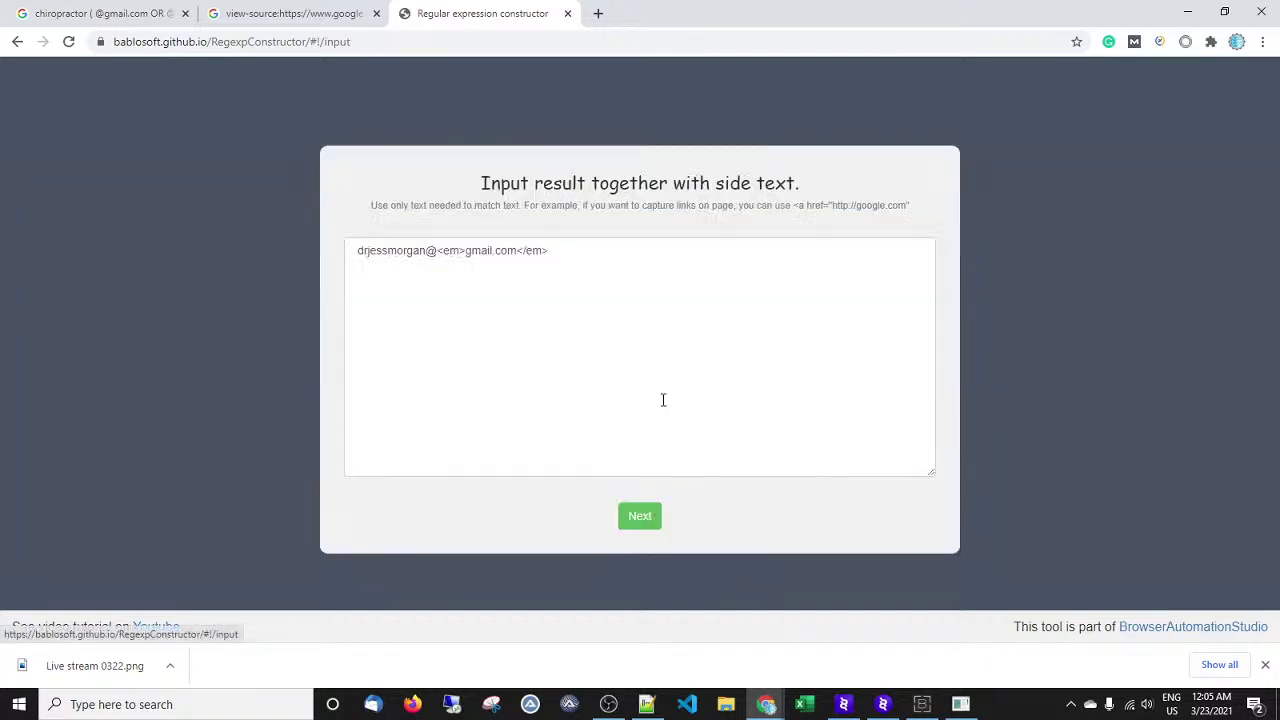
pyautogui.click(358, 250)
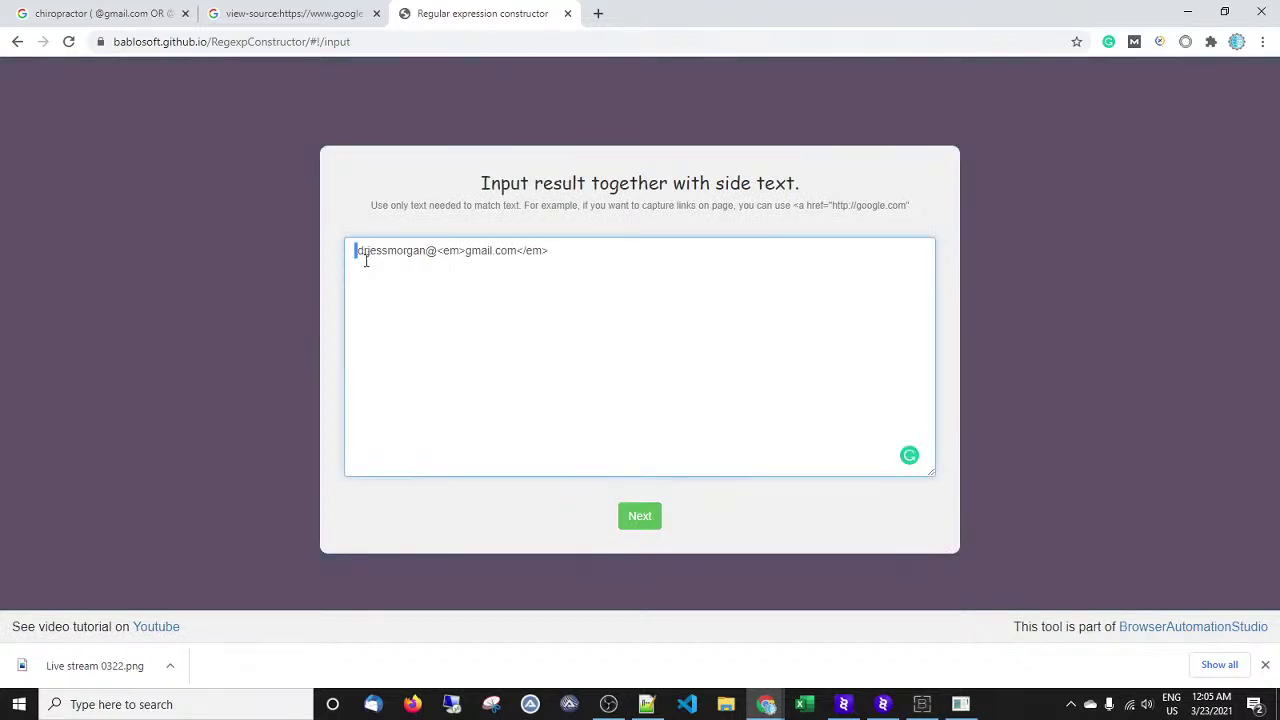
pyautogui.click(641, 516)
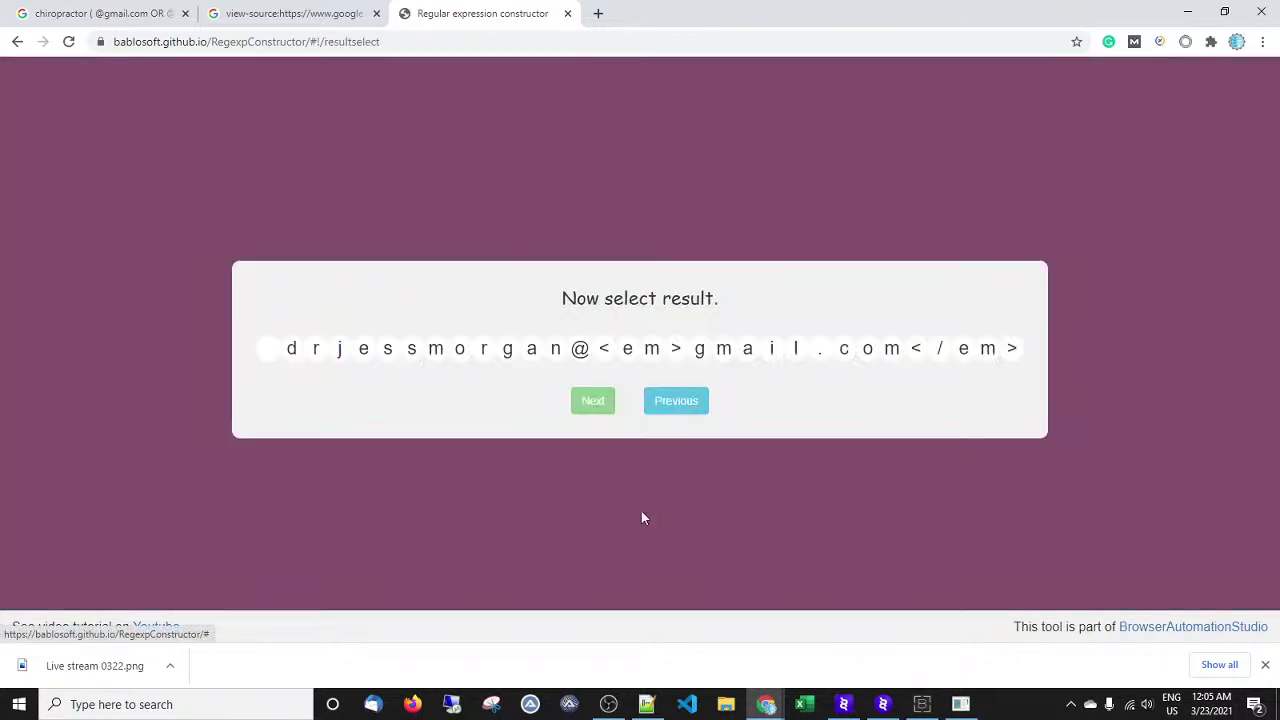
pyautogui.moveTo(289, 350); pyautogui.dragTo(882, 359)
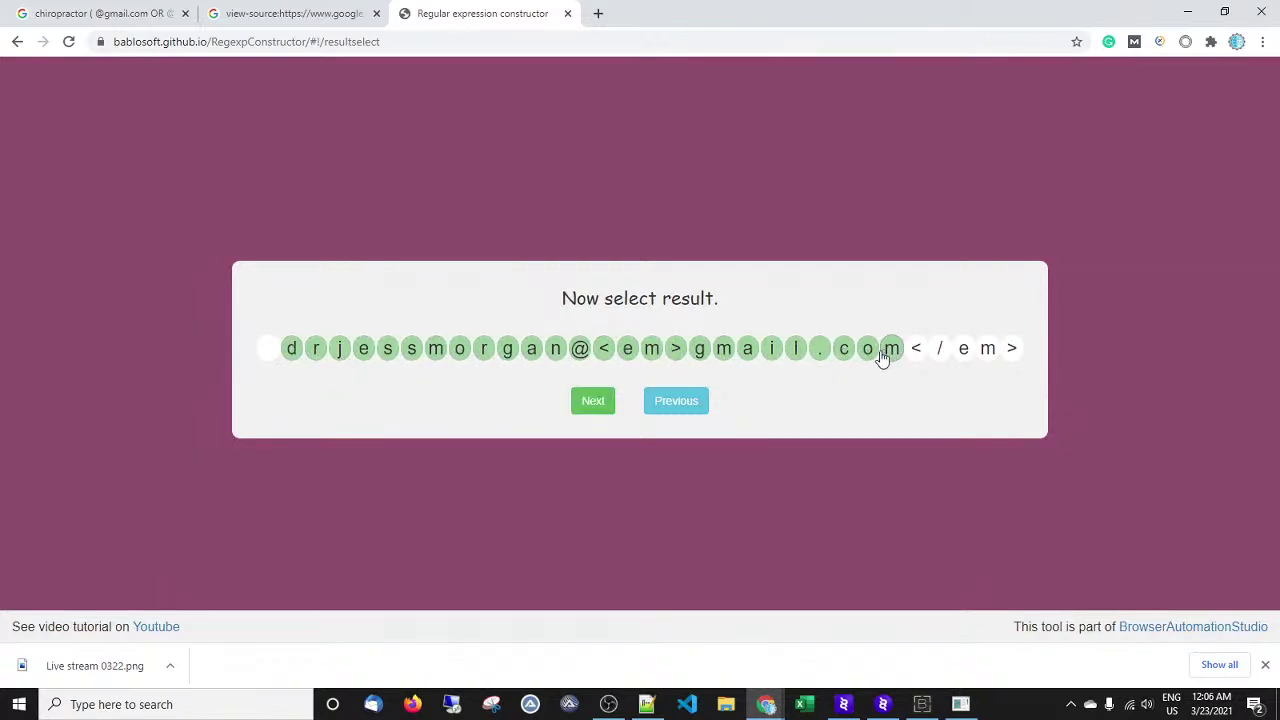
pyautogui.click(594, 401)
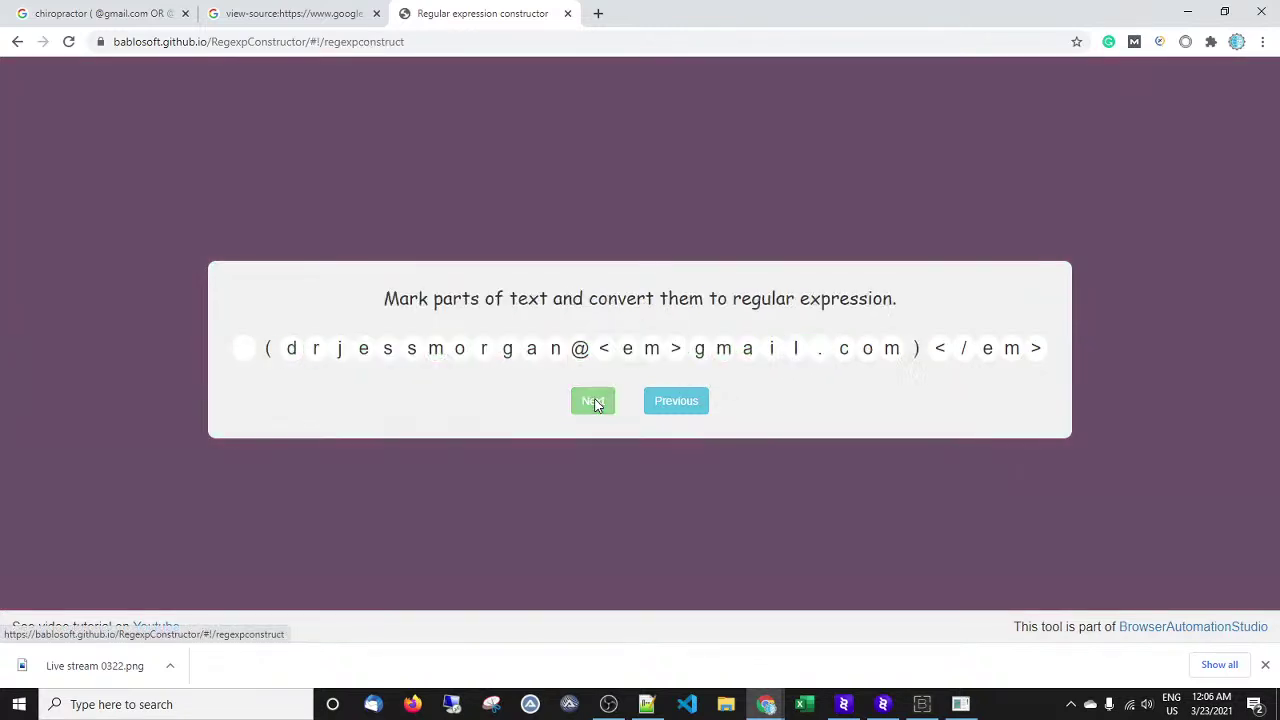
# Convert the leading space and the trailing </em> to exact text, each occurring one time.
pyautogui.click(245, 360)
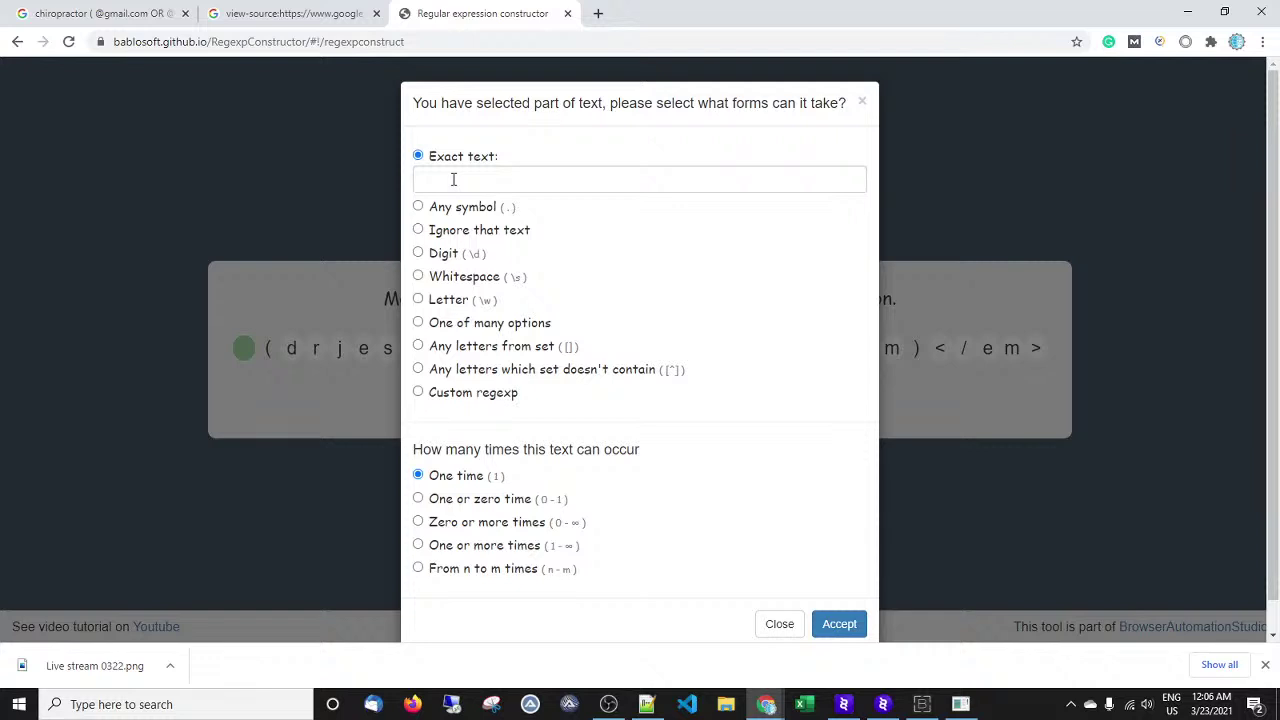
pyautogui.click(845, 623)
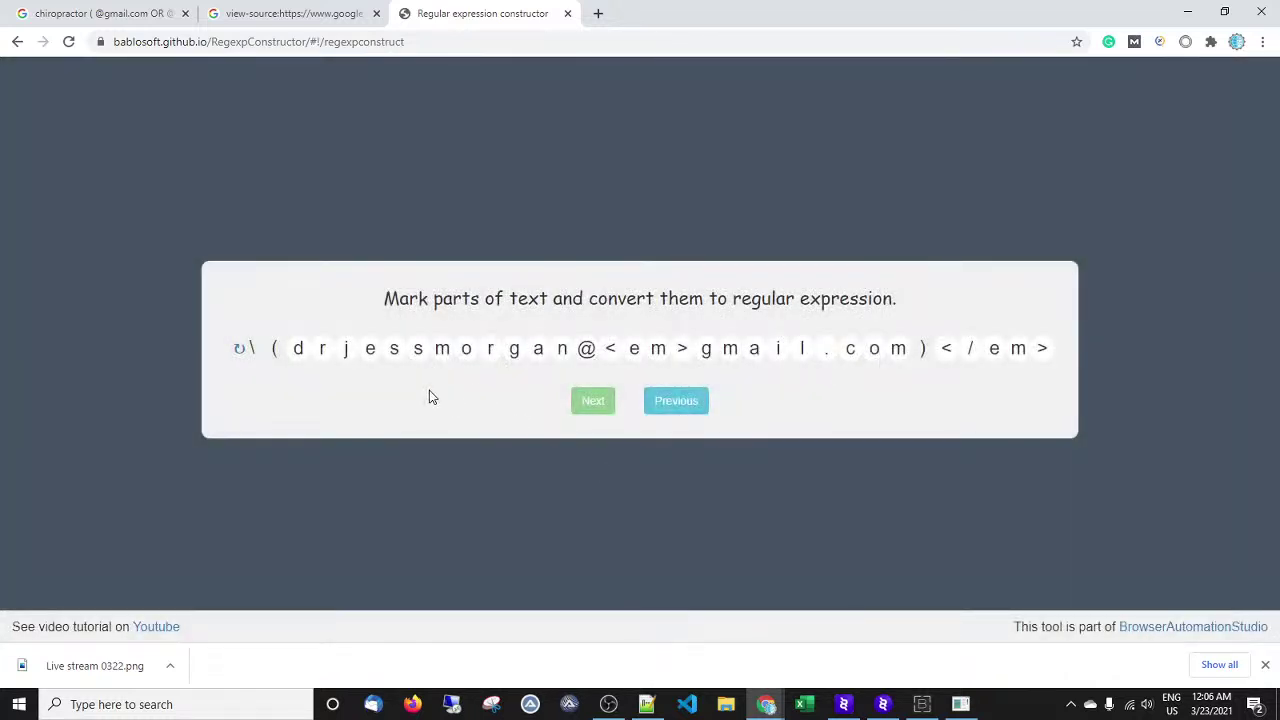
pyautogui.moveTo(943, 357); pyautogui.dragTo(1046, 352)
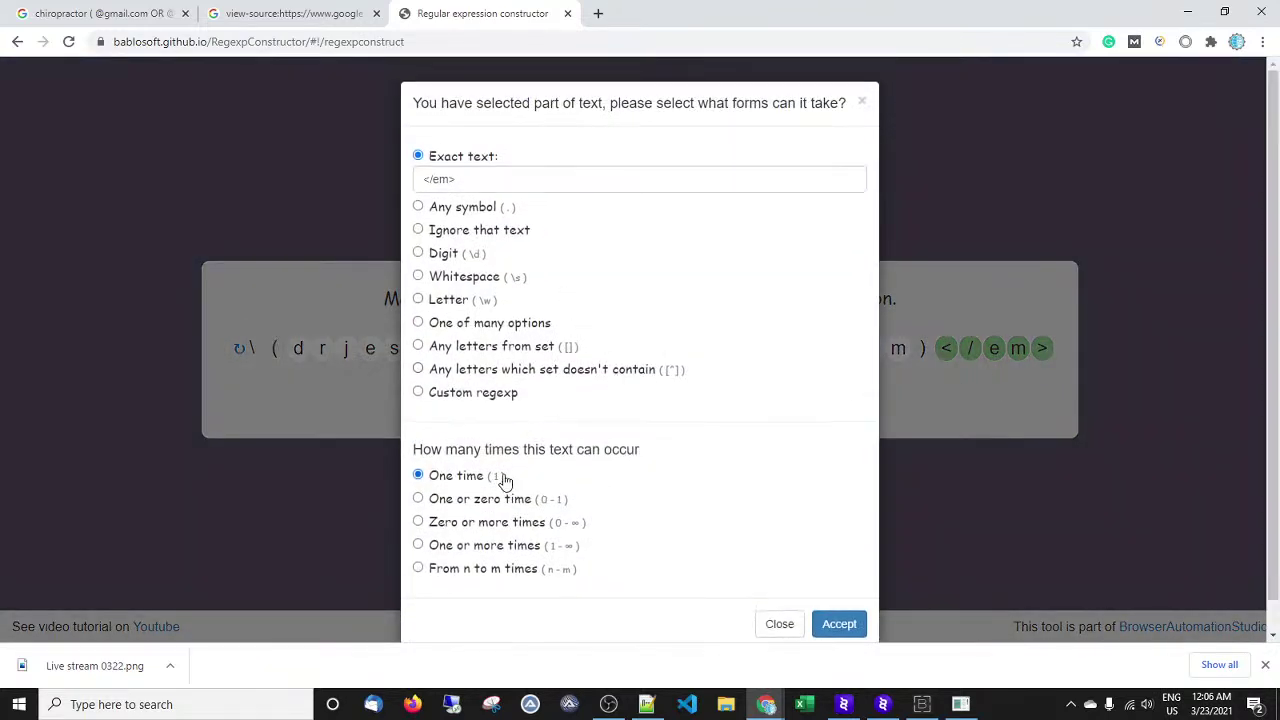
pyautogui.click(850, 623)
# Convert the e-mail between the brackets to Any symbol, one or more times, matching as few times as possible.
pyautogui.moveTo(325, 355); pyautogui.dragTo(914, 350)
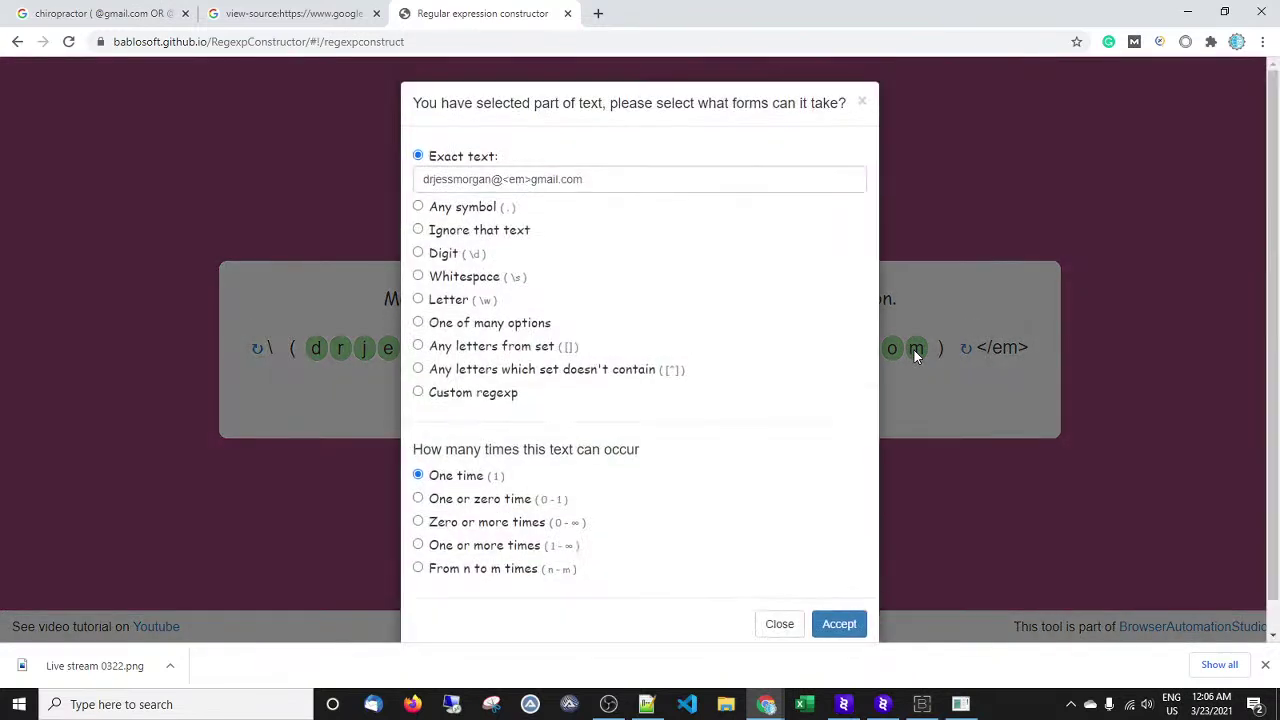
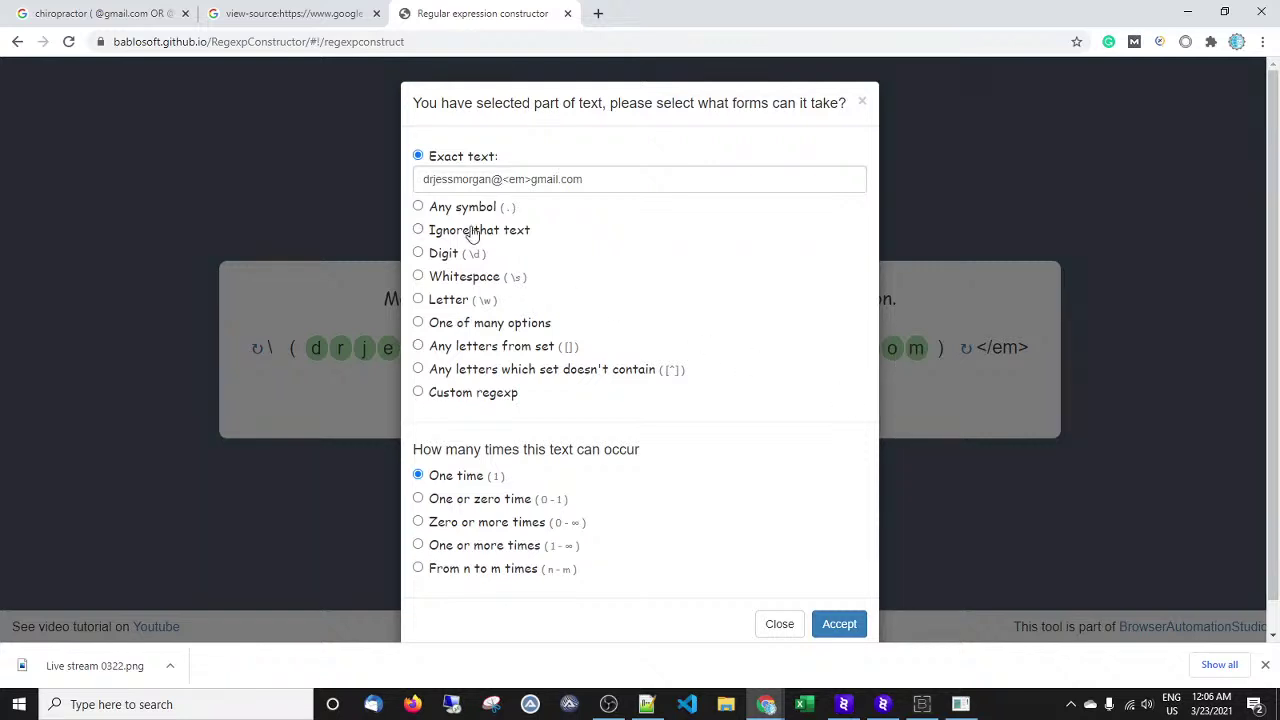
pyautogui.click(417, 207)
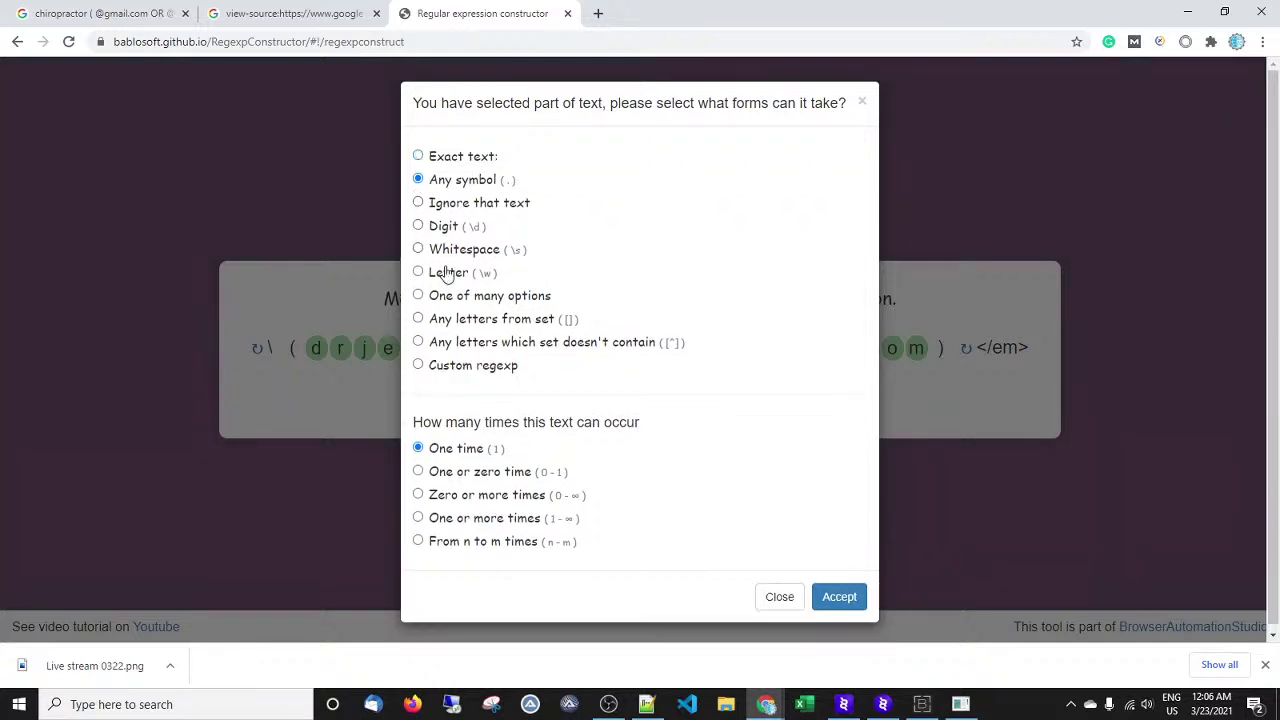
pyautogui.click(430, 518)
pyautogui.click(430, 569)
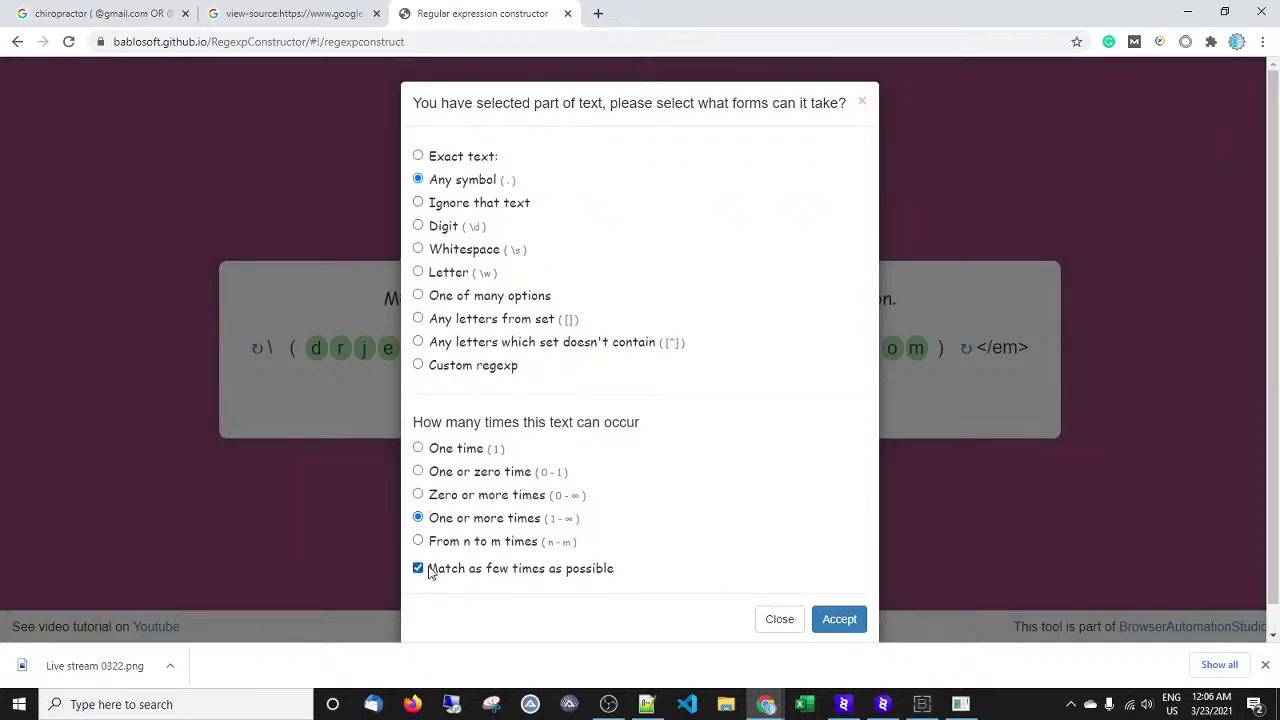
pyautogui.click(840, 617)
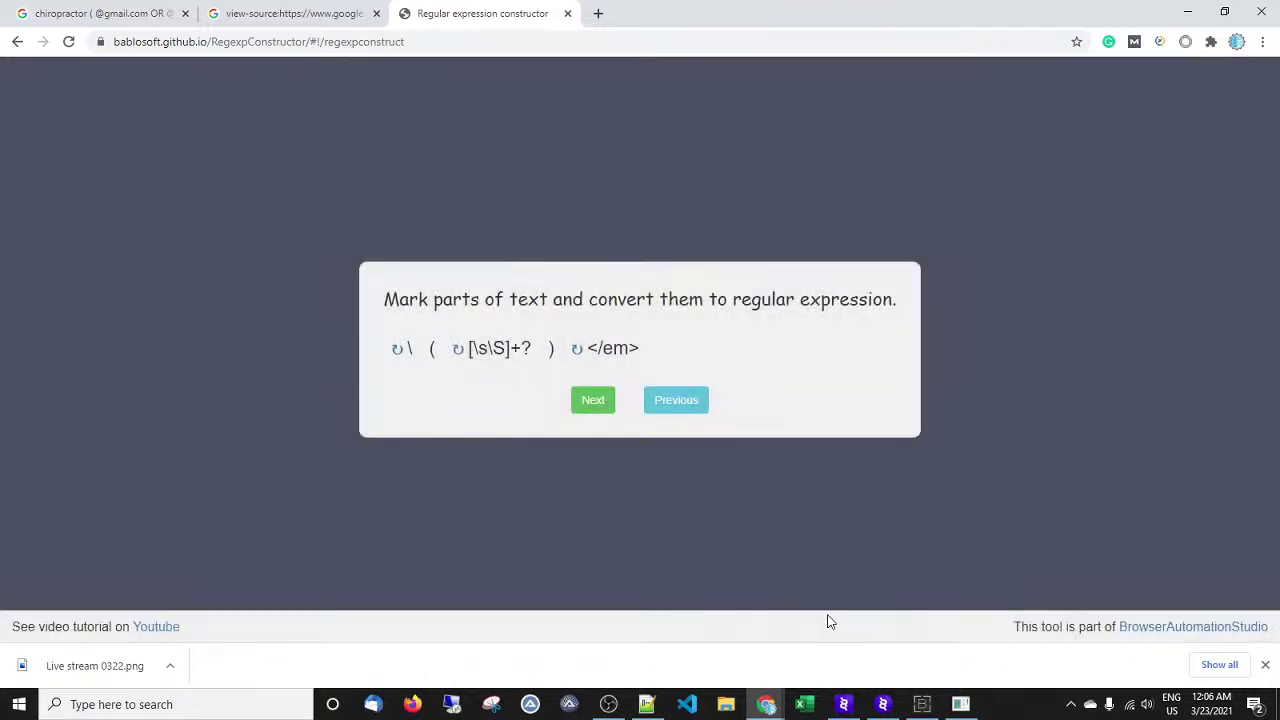
# Generate the regular expression and test it on the copied fax and e-mail snippet.
pyautogui.click(595, 402)
pyautogui.click(482, 283)
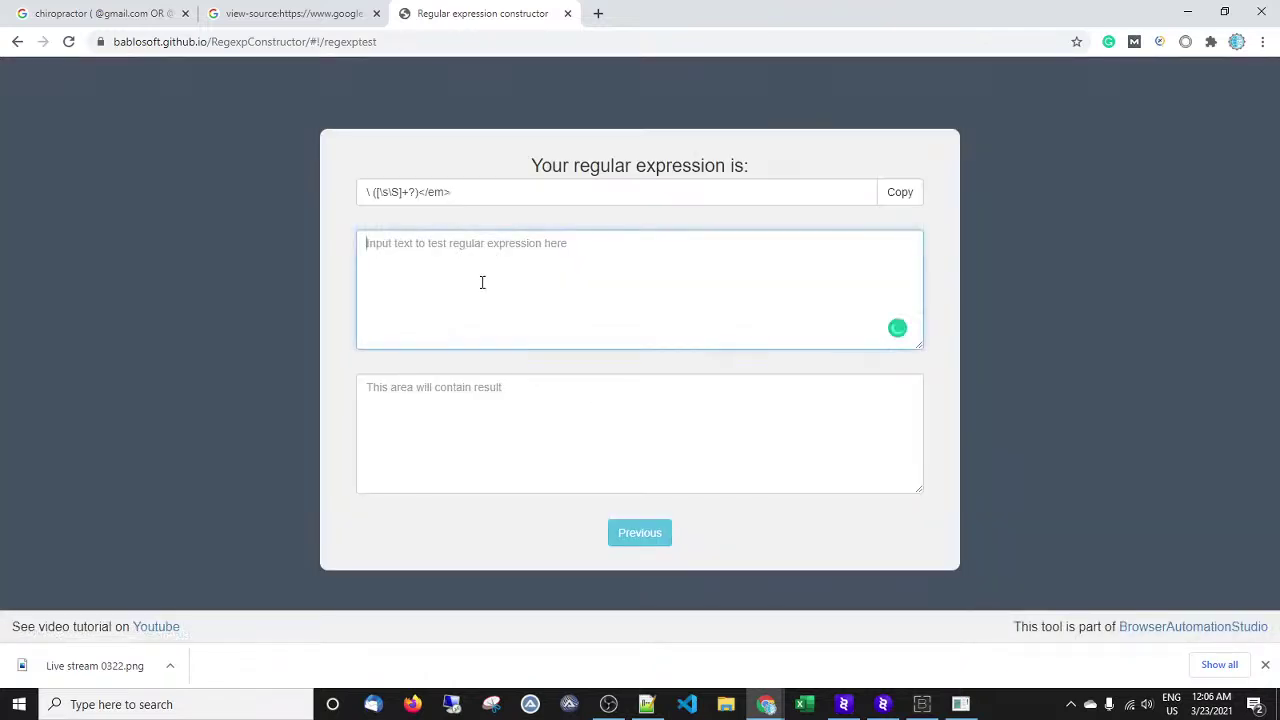
pyautogui.hotkey('ctrl', 'v')
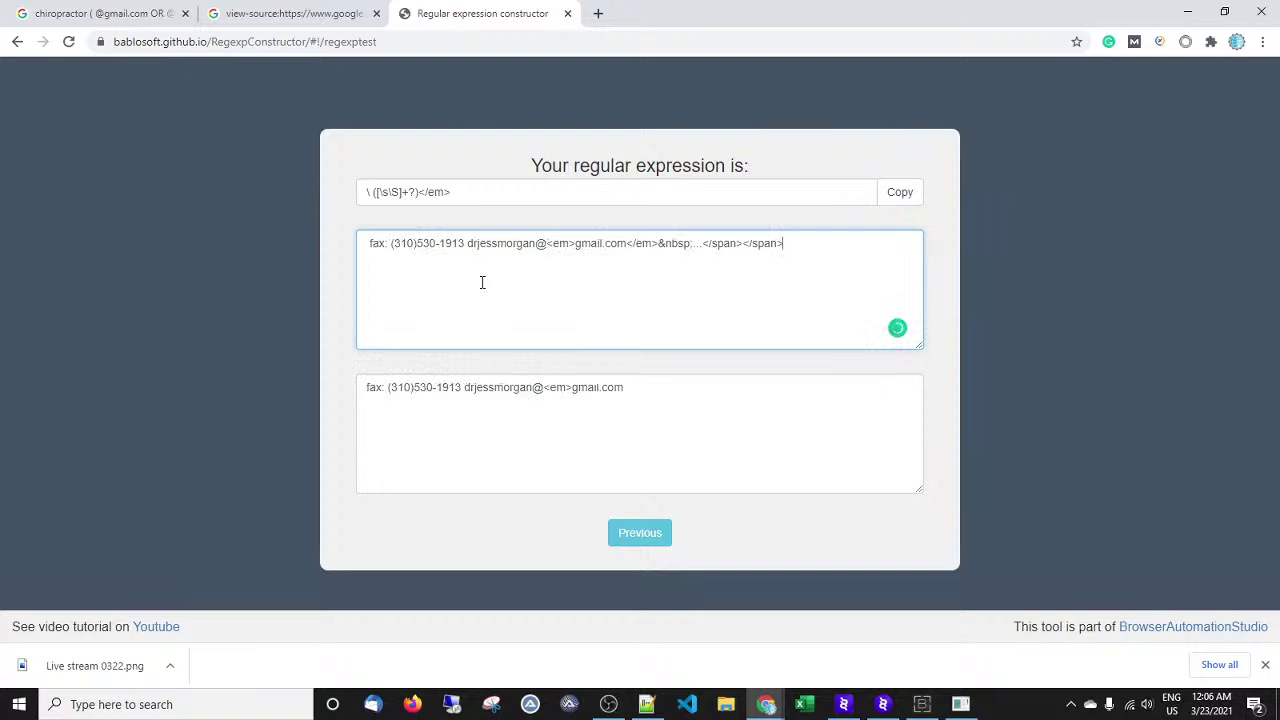
pyautogui.moveTo(462, 387); pyautogui.dragTo(455, 405)
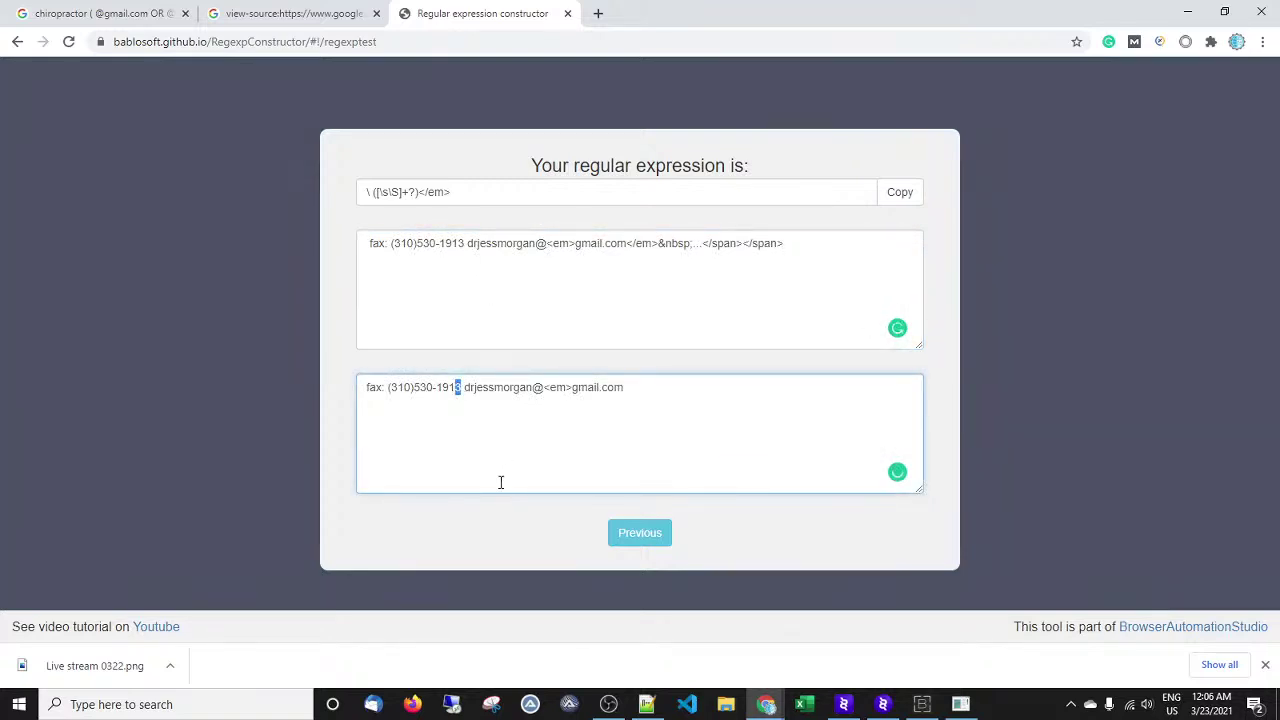
# Try to edit the start of the generated expression and examine the fax text before the e-mail in the test result.
pyautogui.click(368, 192)
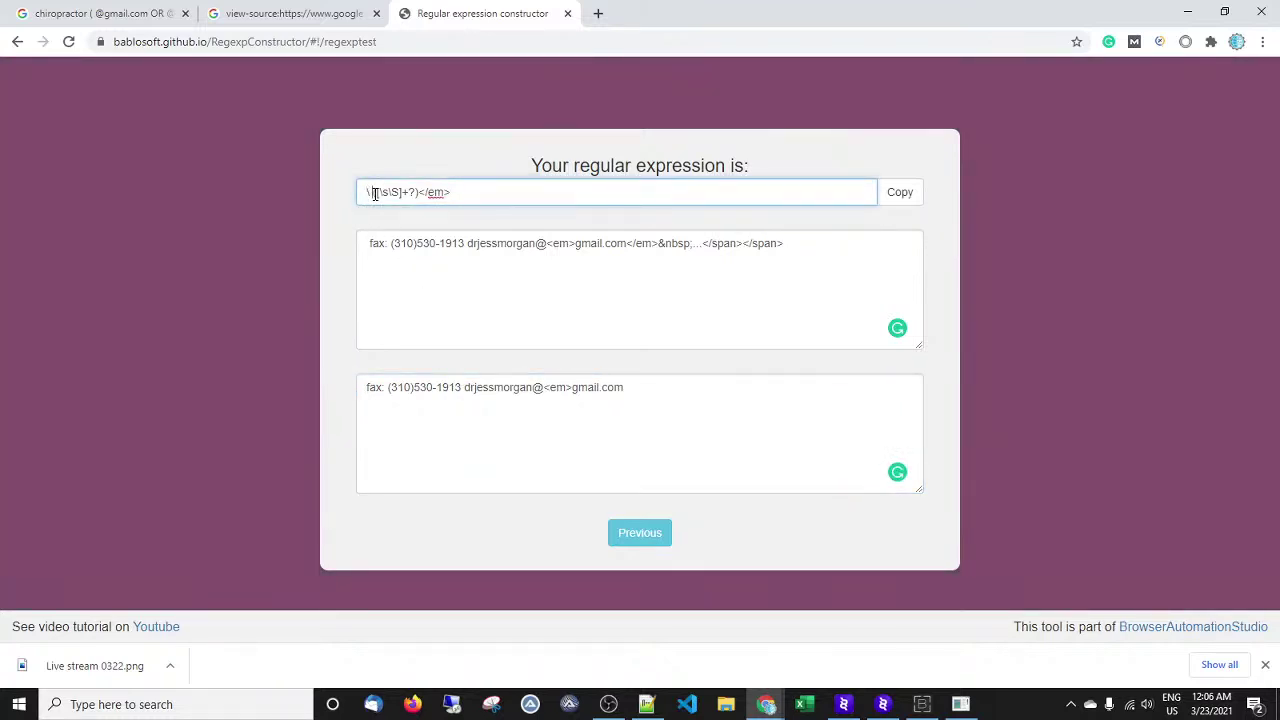
pyautogui.press('BackSpace')
pyautogui.press('BackSpace')
pyautogui.write('\\b')
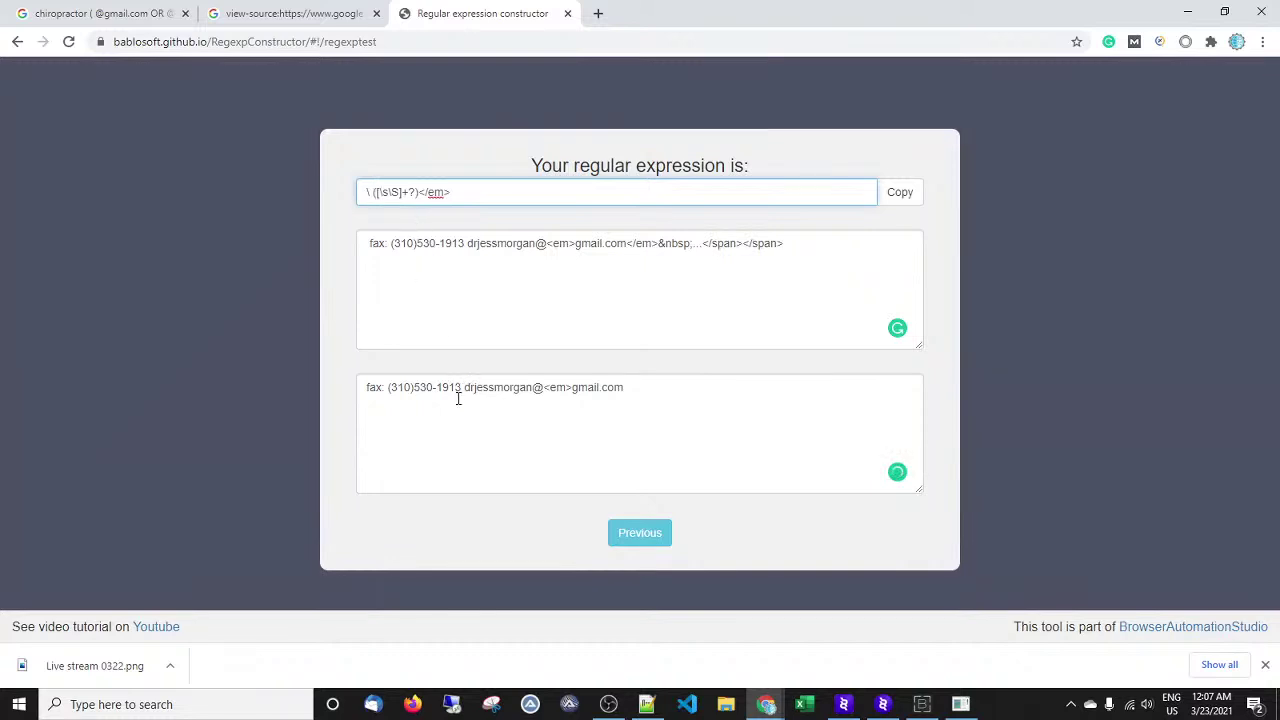
pyautogui.moveTo(462, 388); pyautogui.dragTo(352, 391)
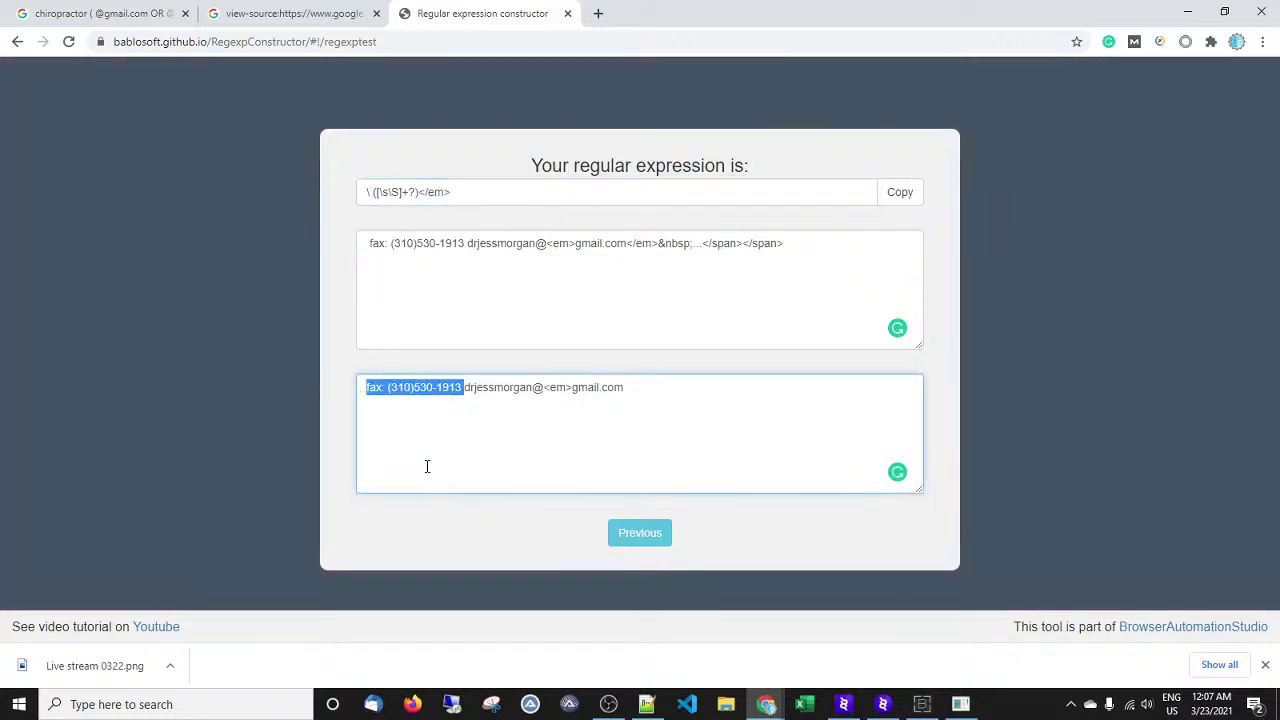
pyautogui.click(463, 388)
pyautogui.moveTo(463, 388); pyautogui.dragTo(457, 387)
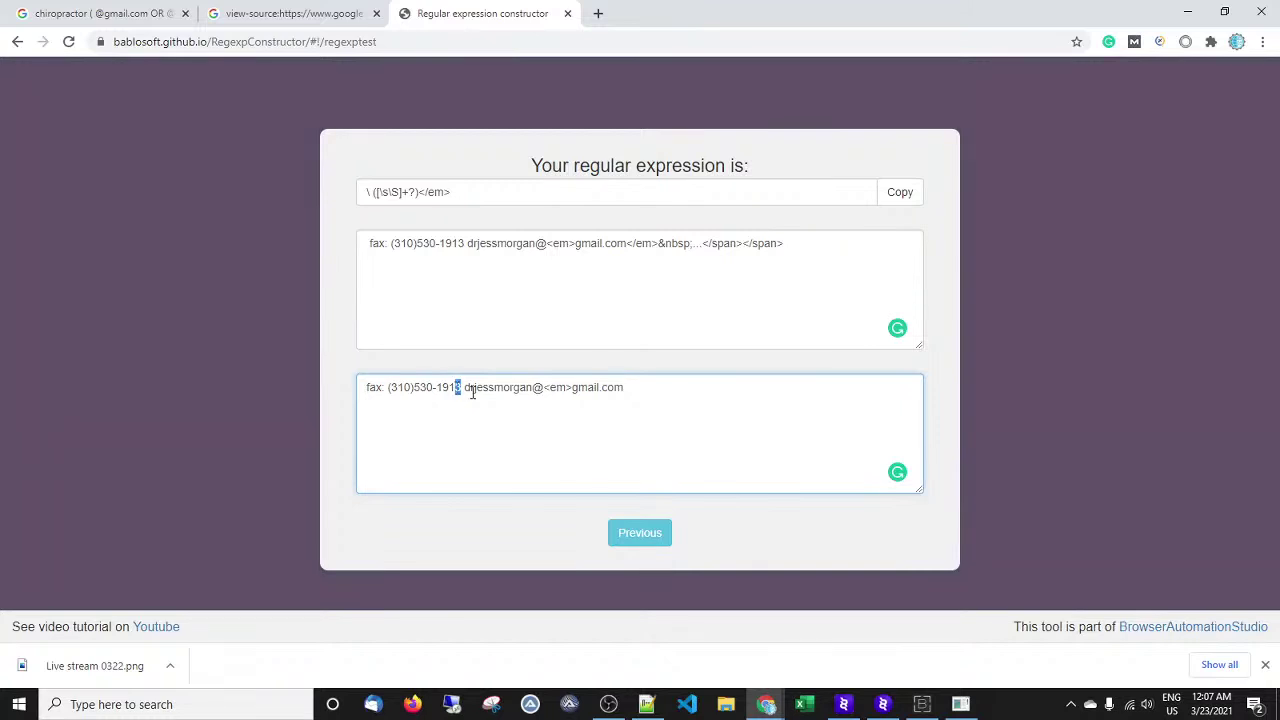
# Return to the conversion stage, reset the leading space, and convert it to Ignore that text.
pyautogui.click(641, 533)
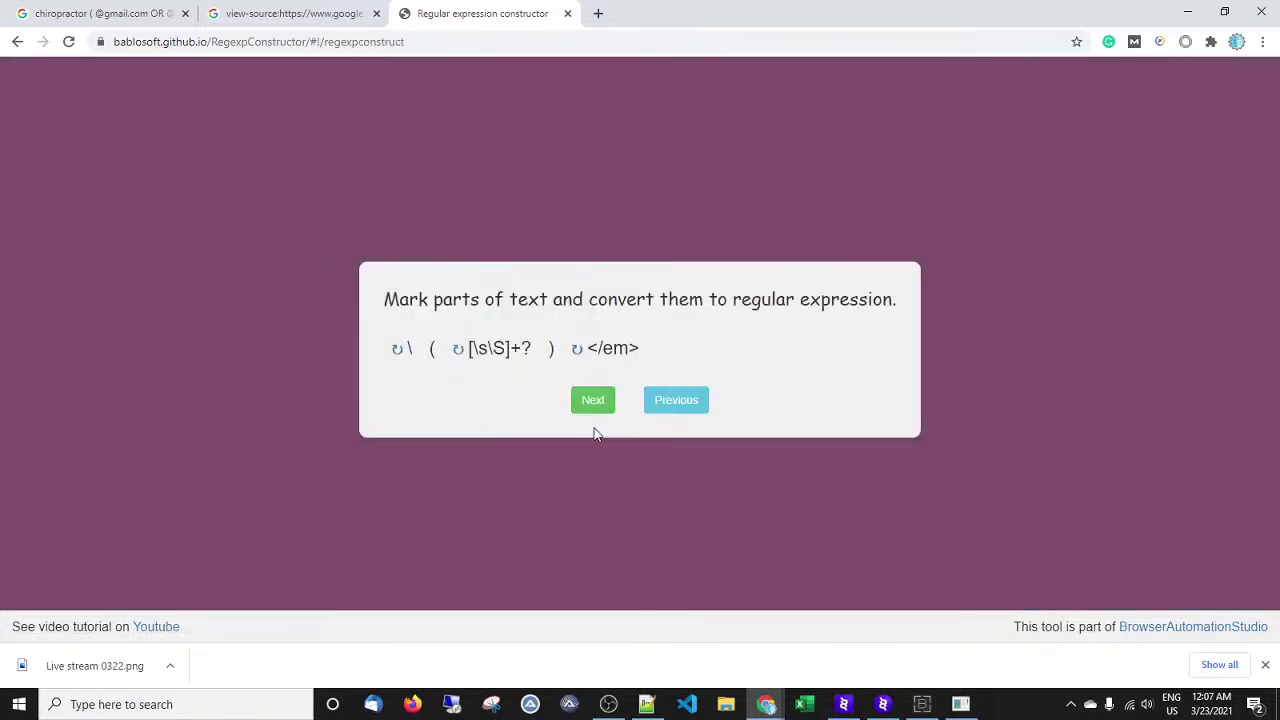
pyautogui.click(401, 357)
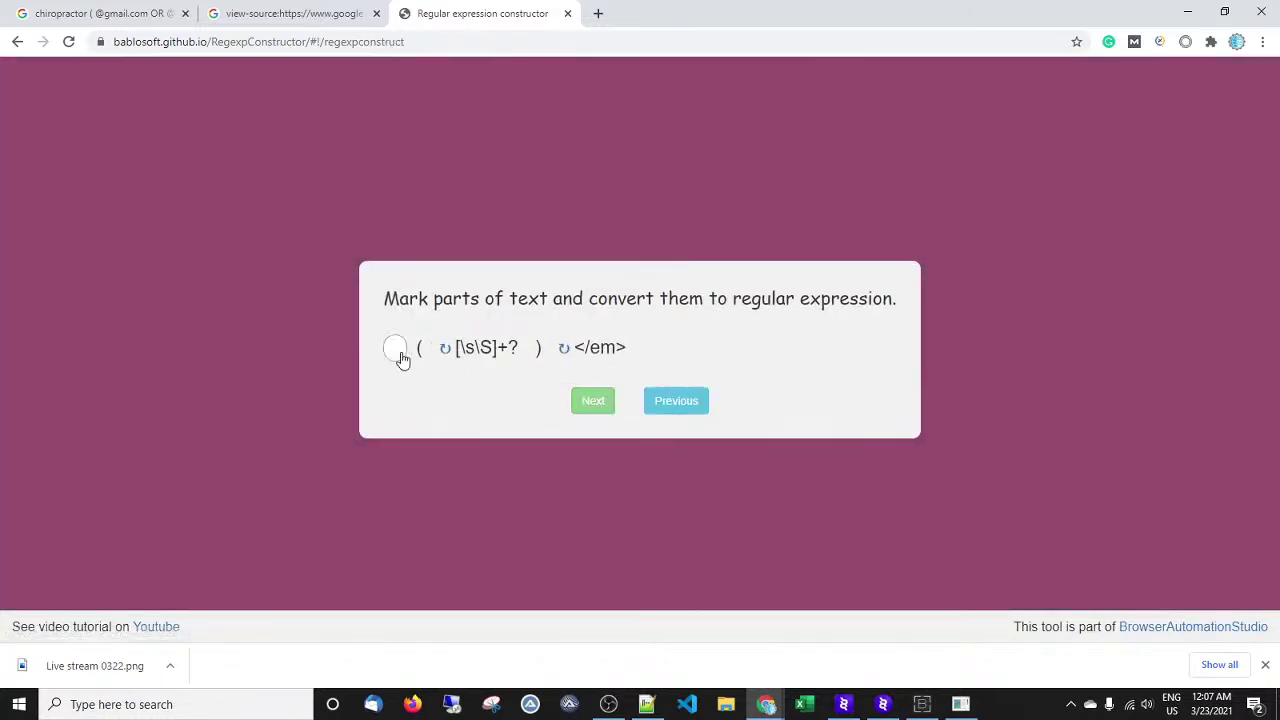
pyautogui.click(396, 349)
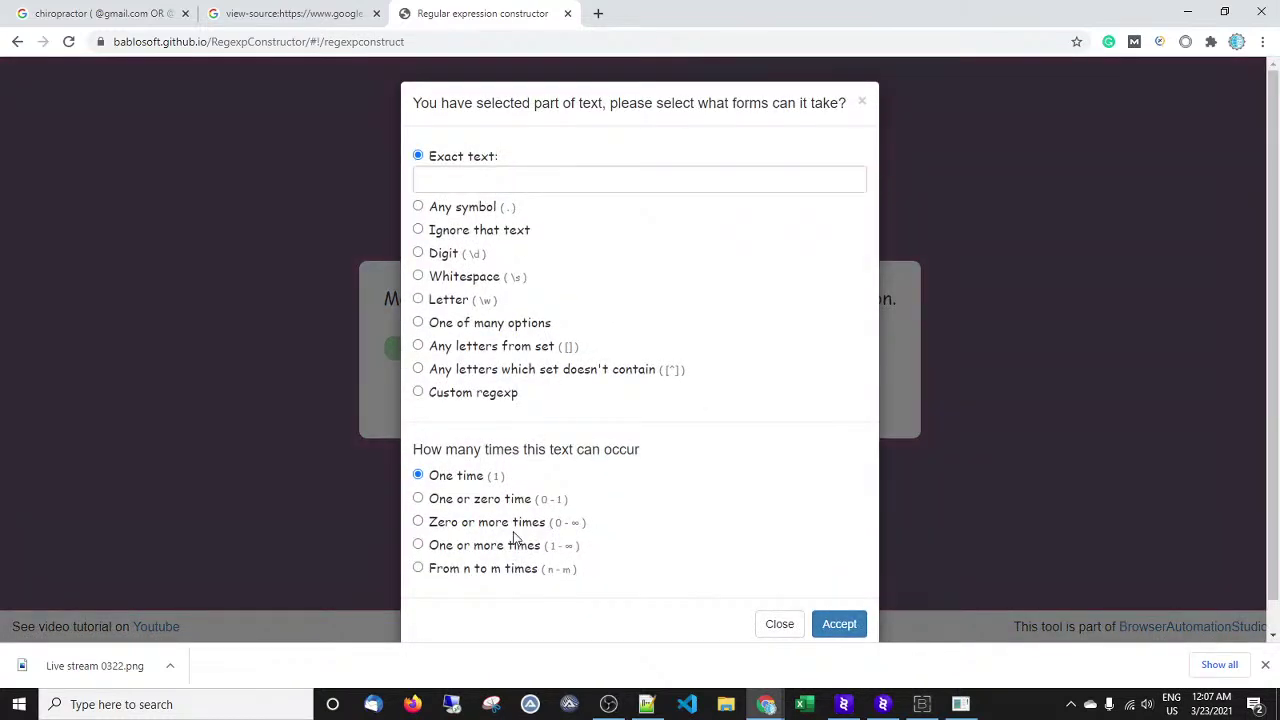
pyautogui.click(474, 183)
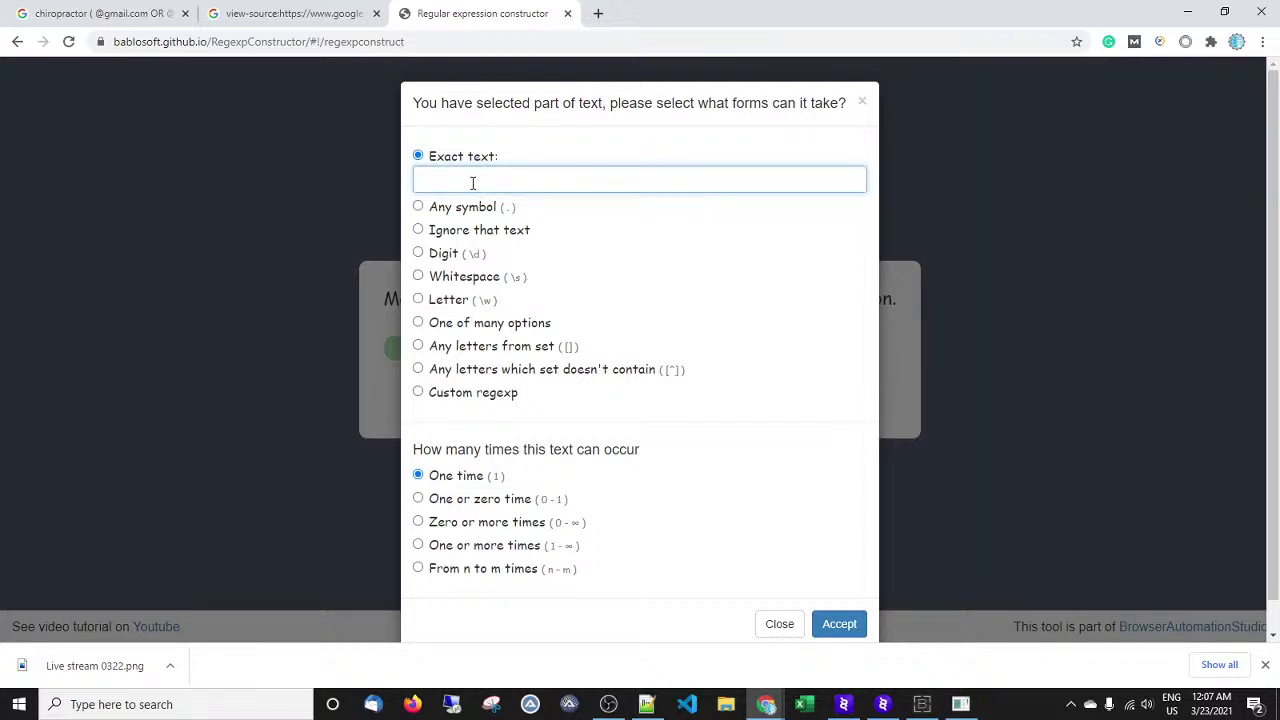
pyautogui.click(455, 237)
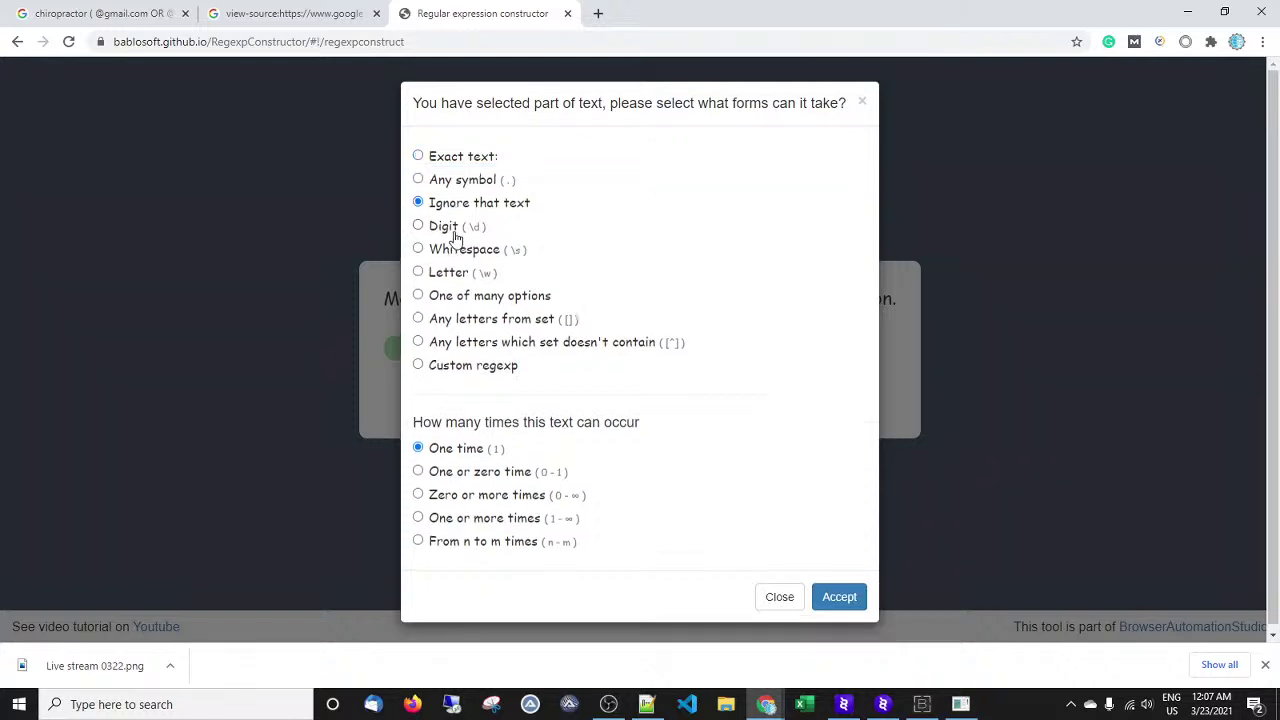
pyautogui.click(838, 596)
# Generate the expression without the leading space, test it on the copied snippet, and examine the space before the e-mail username.
pyautogui.click(592, 398)
pyautogui.click(540, 311)
pyautogui.hotkey('ctrl', 'v')
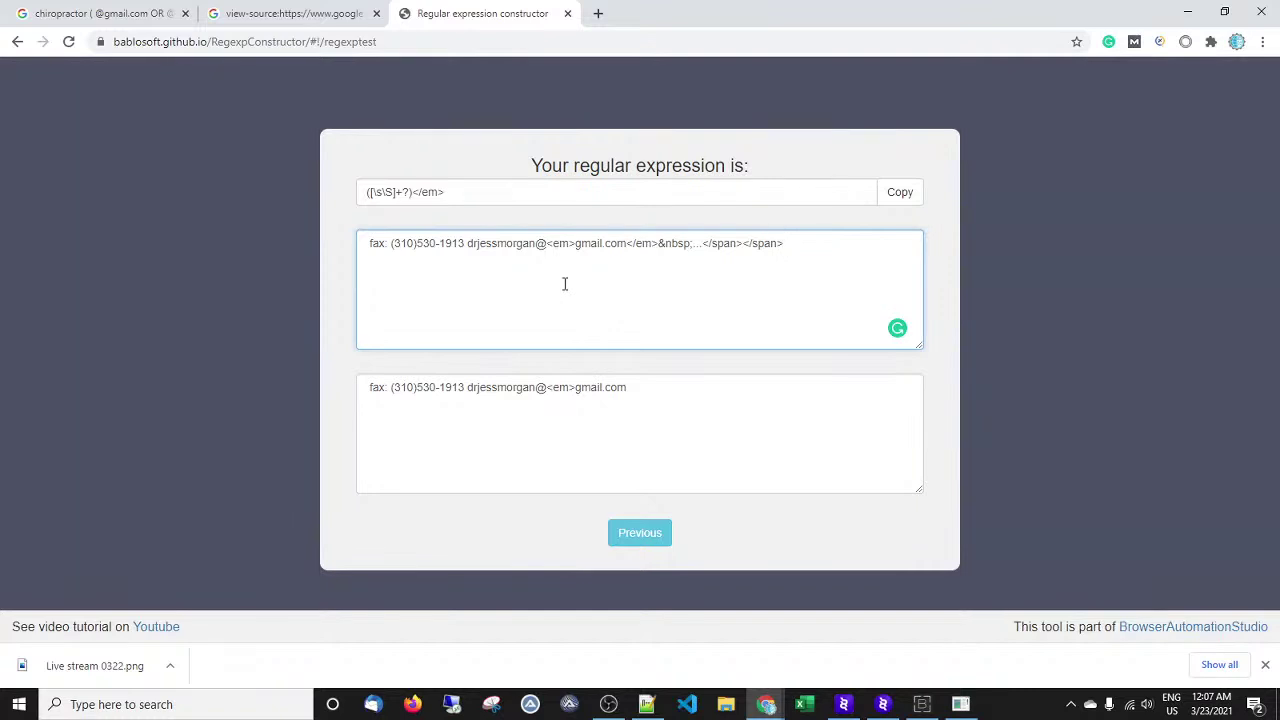
pyautogui.moveTo(469, 243); pyautogui.dragTo(459, 243)
pyautogui.click(469, 243)
# Try converting the leading space to Any symbol, one time, and test the generated expression on the copied fax and e-mail snippet.
pyautogui.click(668, 531)
pyautogui.click(397, 352)
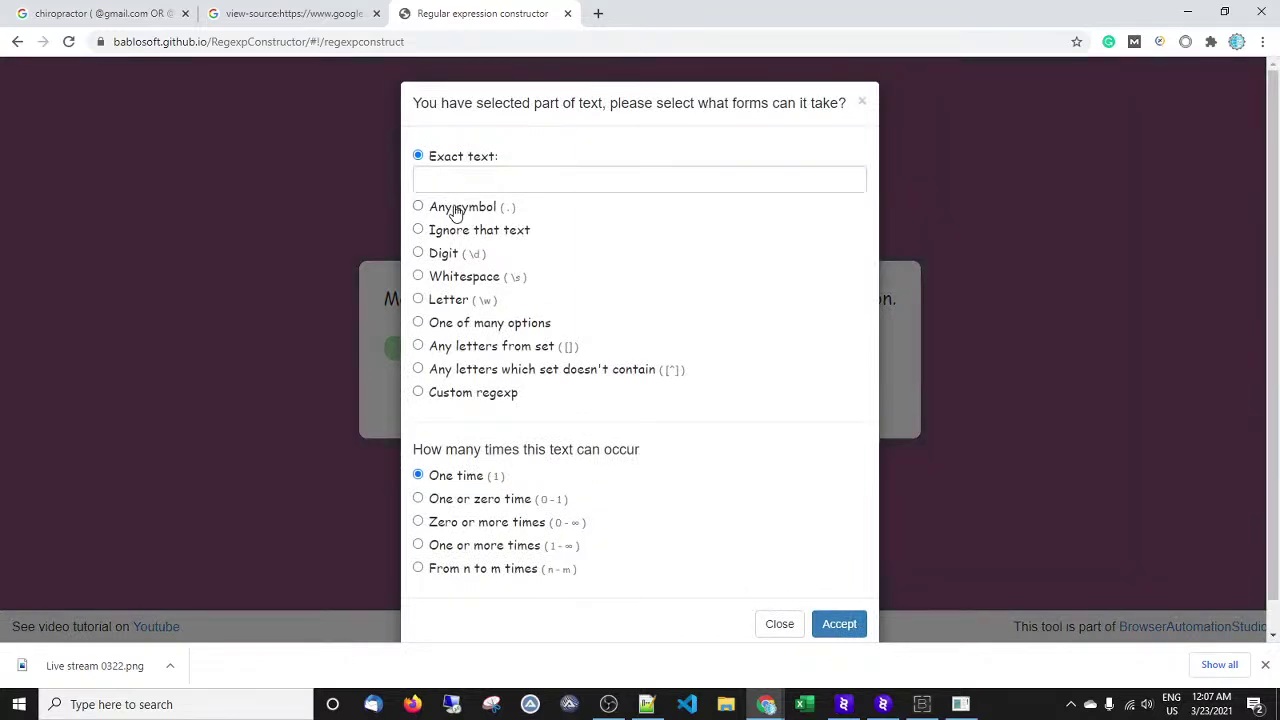
pyautogui.click(455, 209)
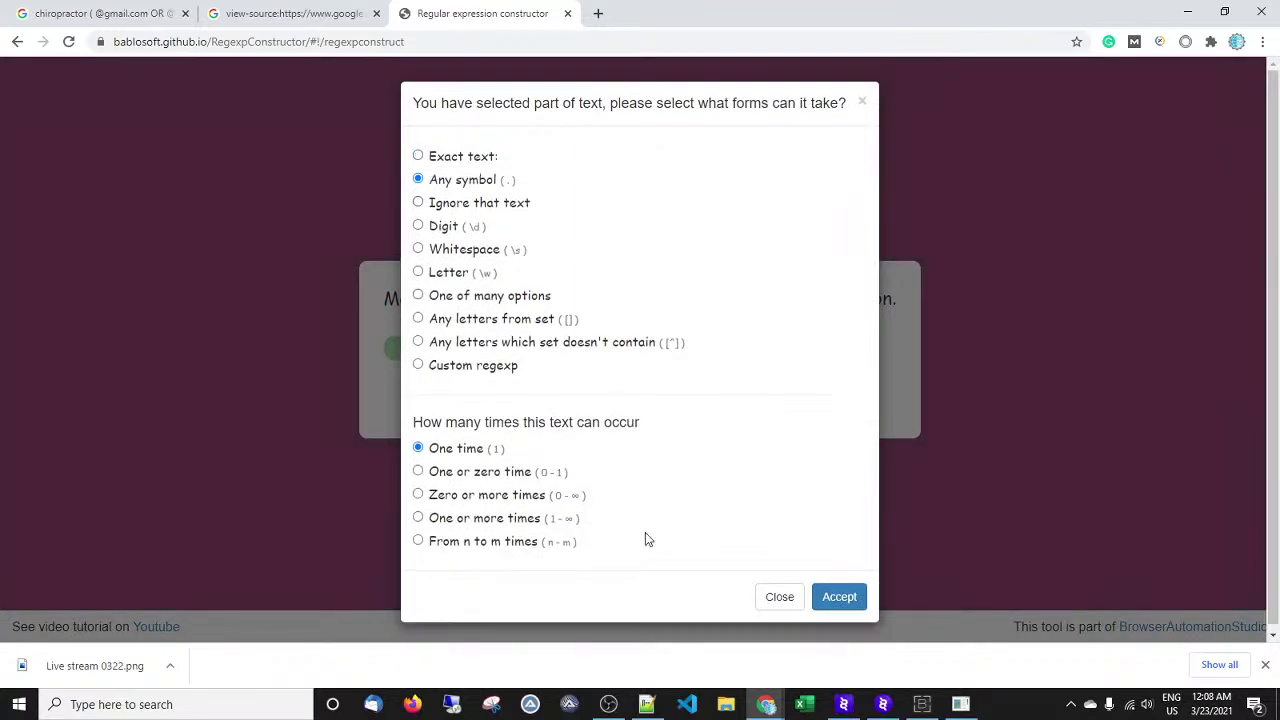
pyautogui.click(845, 595)
pyautogui.click(590, 396)
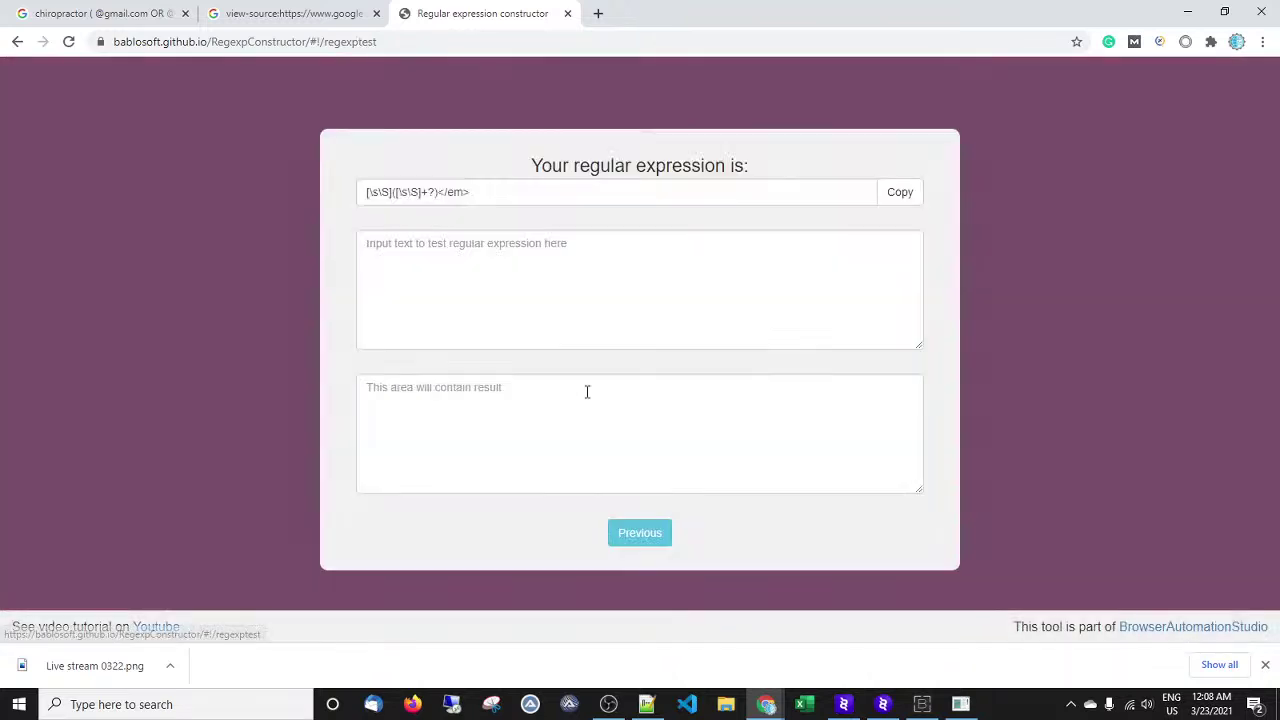
pyautogui.click(543, 295)
pyautogui.hotkey('ctrl', 'v')
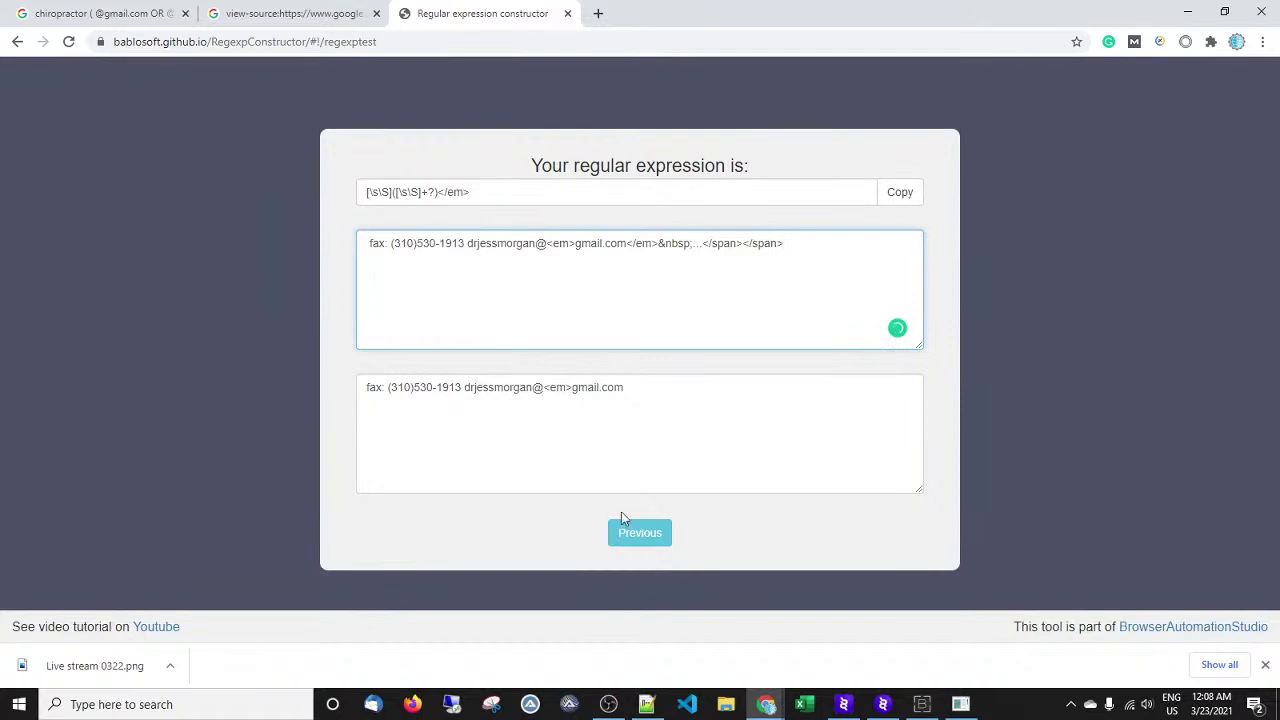
# Return to the input stage, keep the leading space, and mark the tagged e-mail as the result, excluding that space and the closing </em>.
pyautogui.click(660, 546)
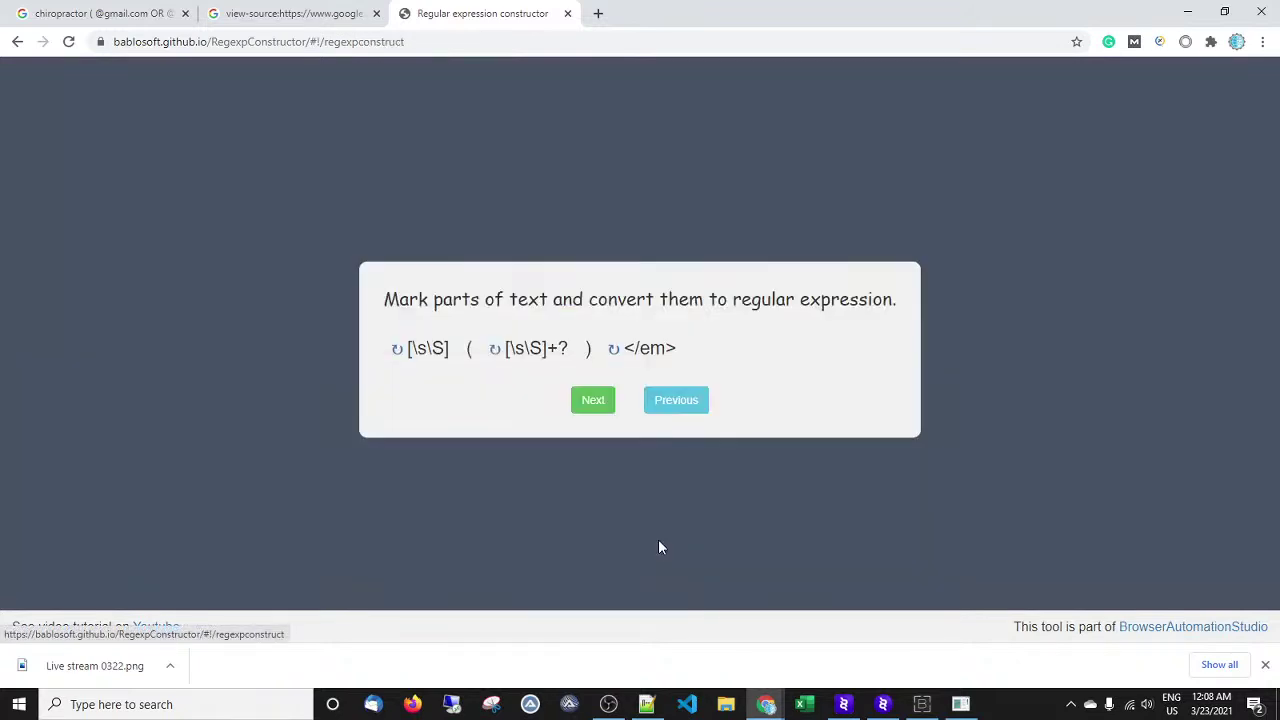
pyautogui.click(656, 404)
pyautogui.click(355, 251)
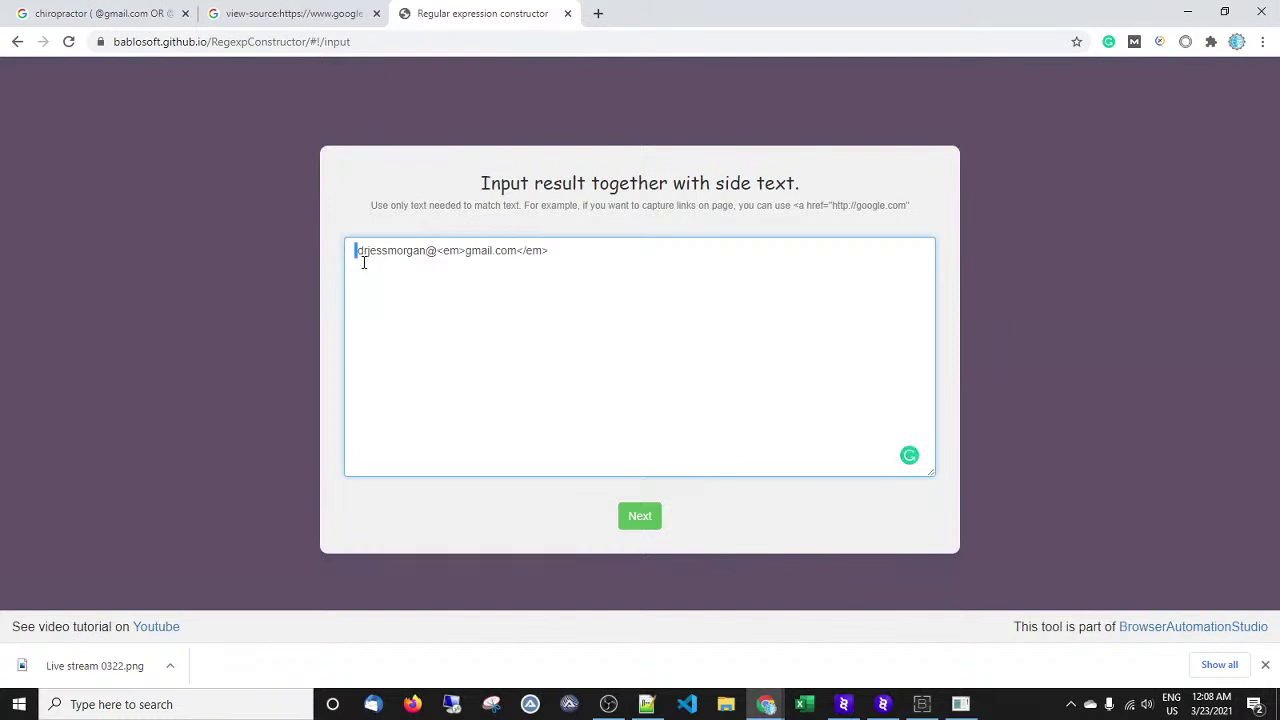
pyautogui.click(639, 519)
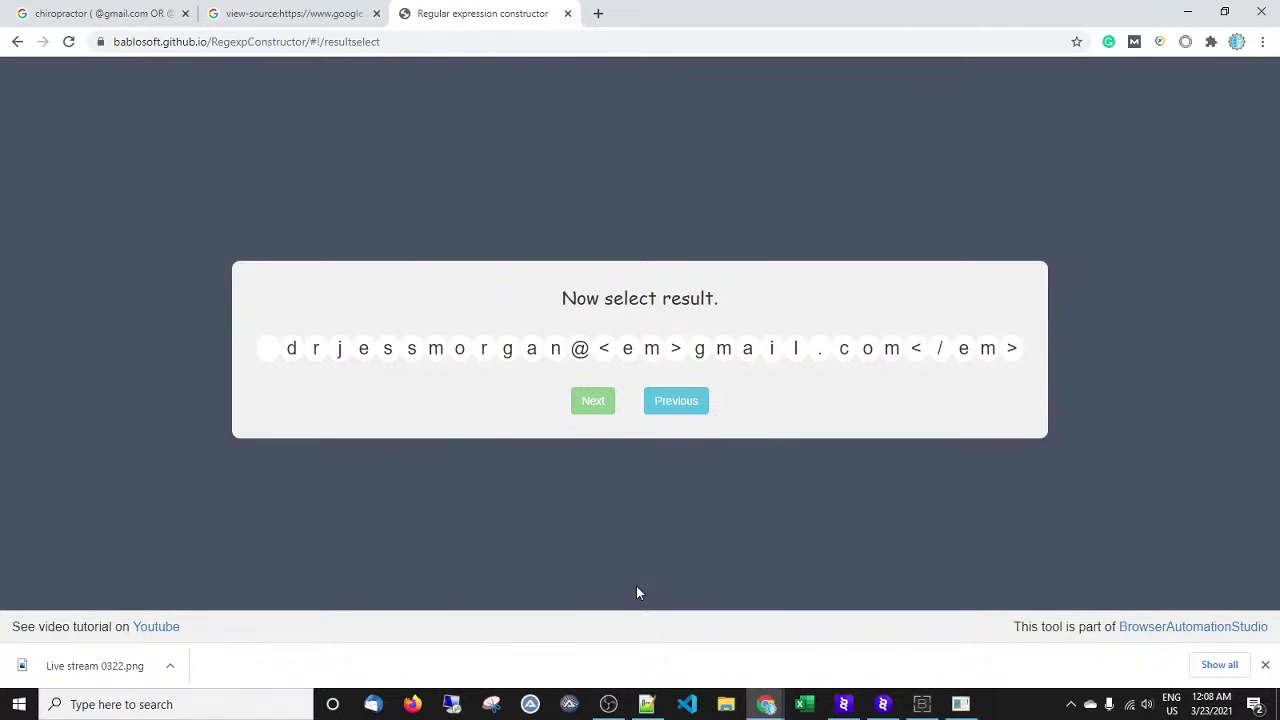
pyautogui.moveTo(292, 358); pyautogui.dragTo(893, 354)
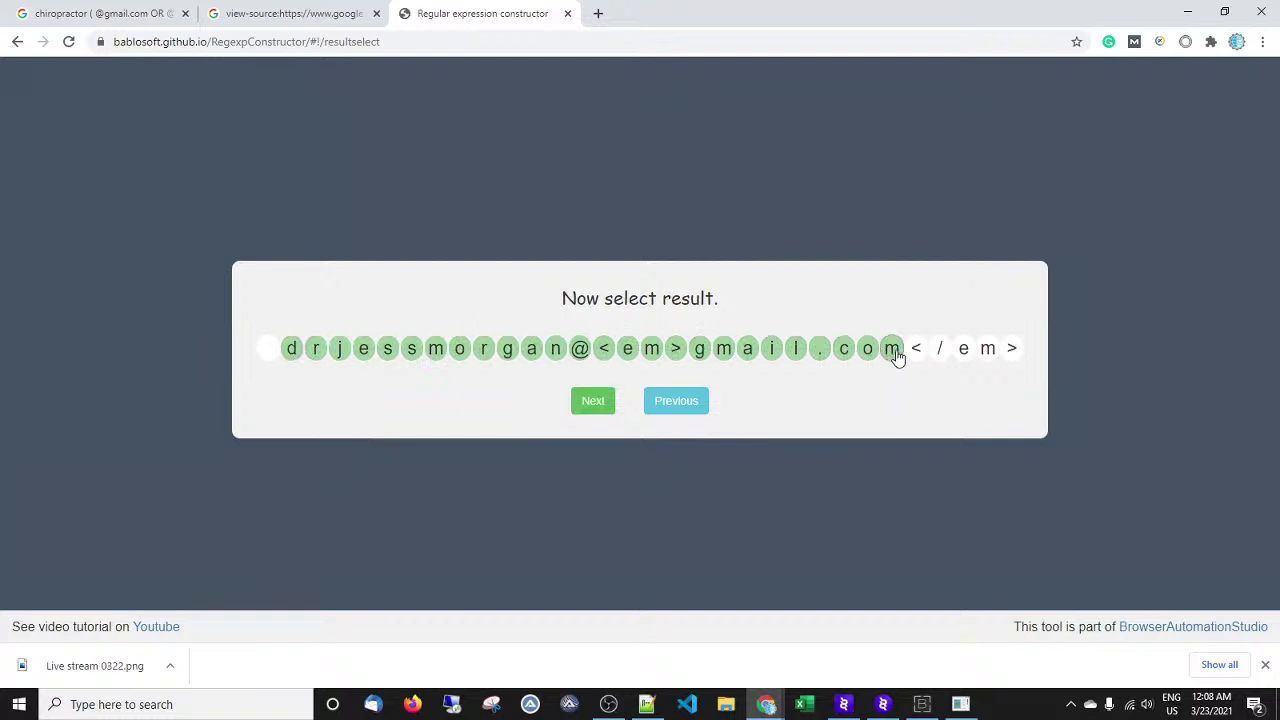
pyautogui.click(593, 407)
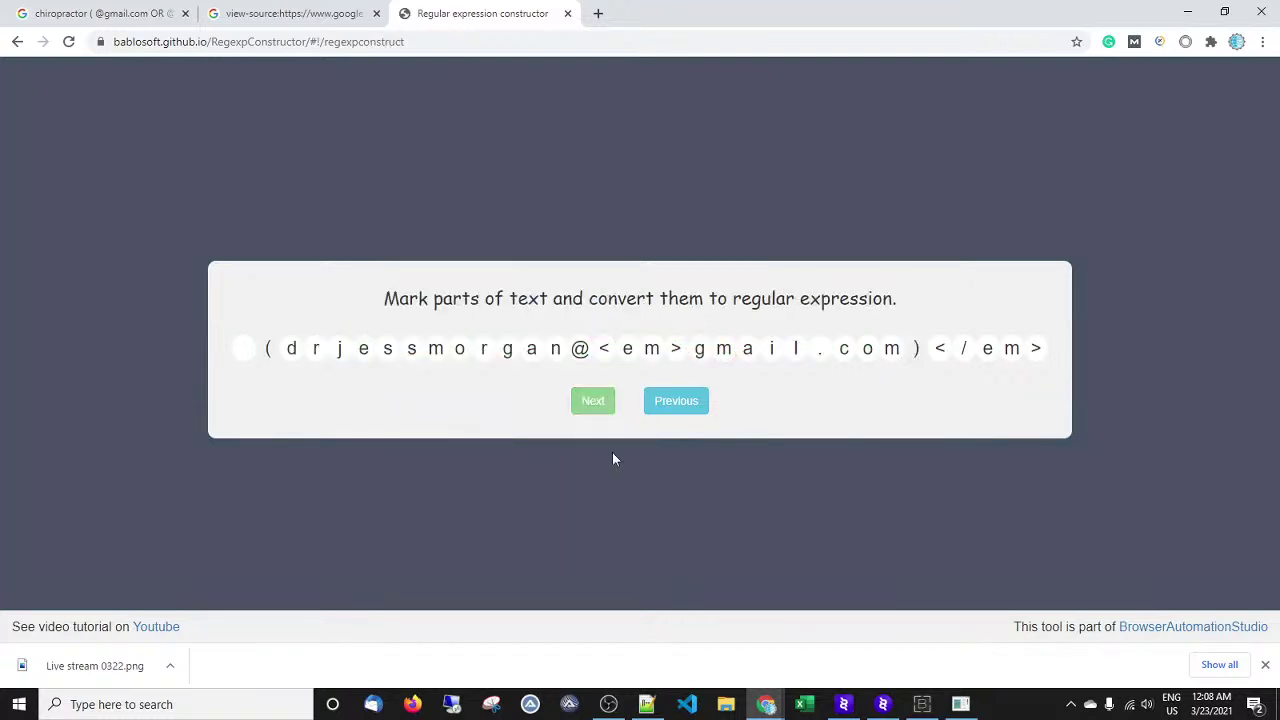
# Convert the leading space and the closing </em> tag to exact text, each occurring one time.
pyautogui.click(244, 360)
pyautogui.click(452, 185)
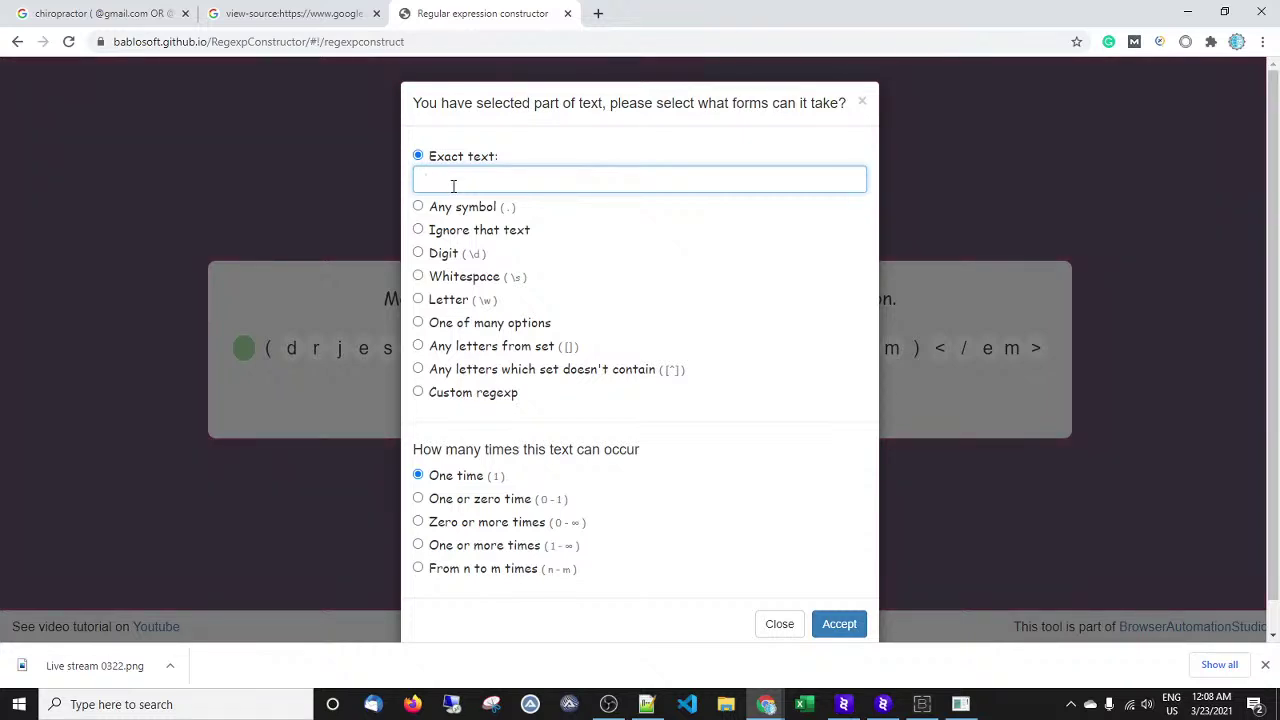
pyautogui.click(840, 624)
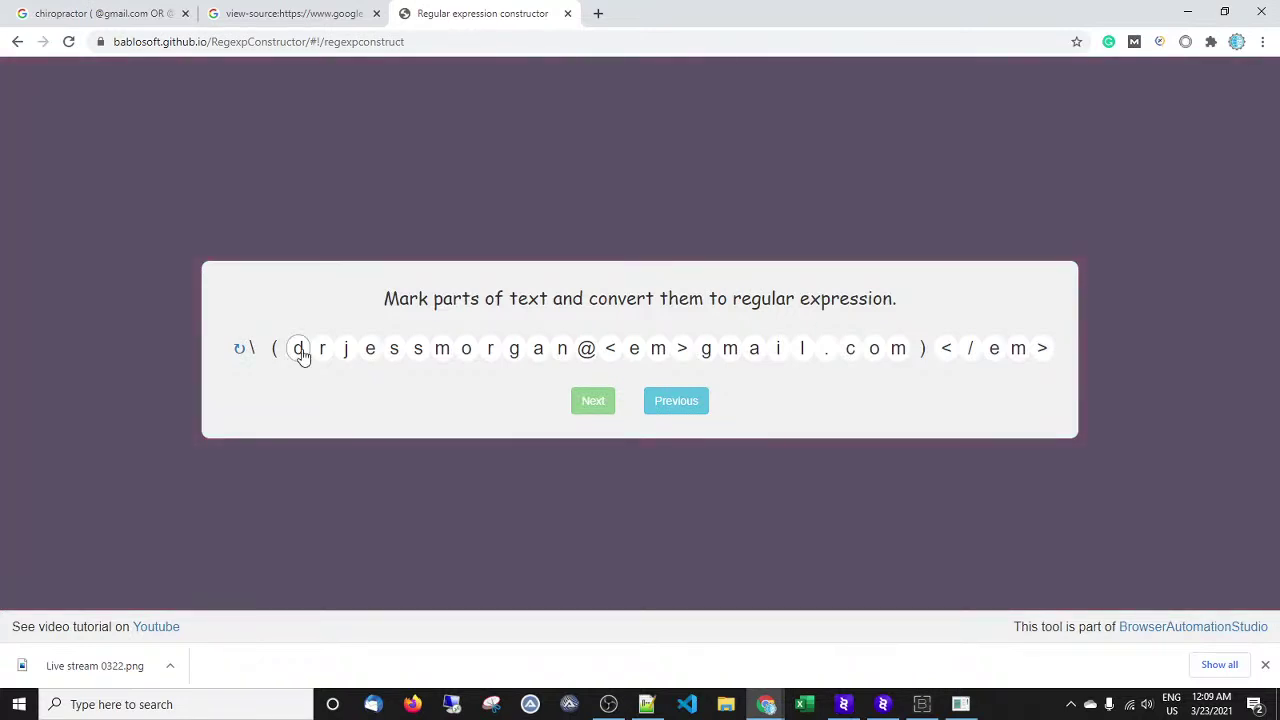
pyautogui.click(963, 352)
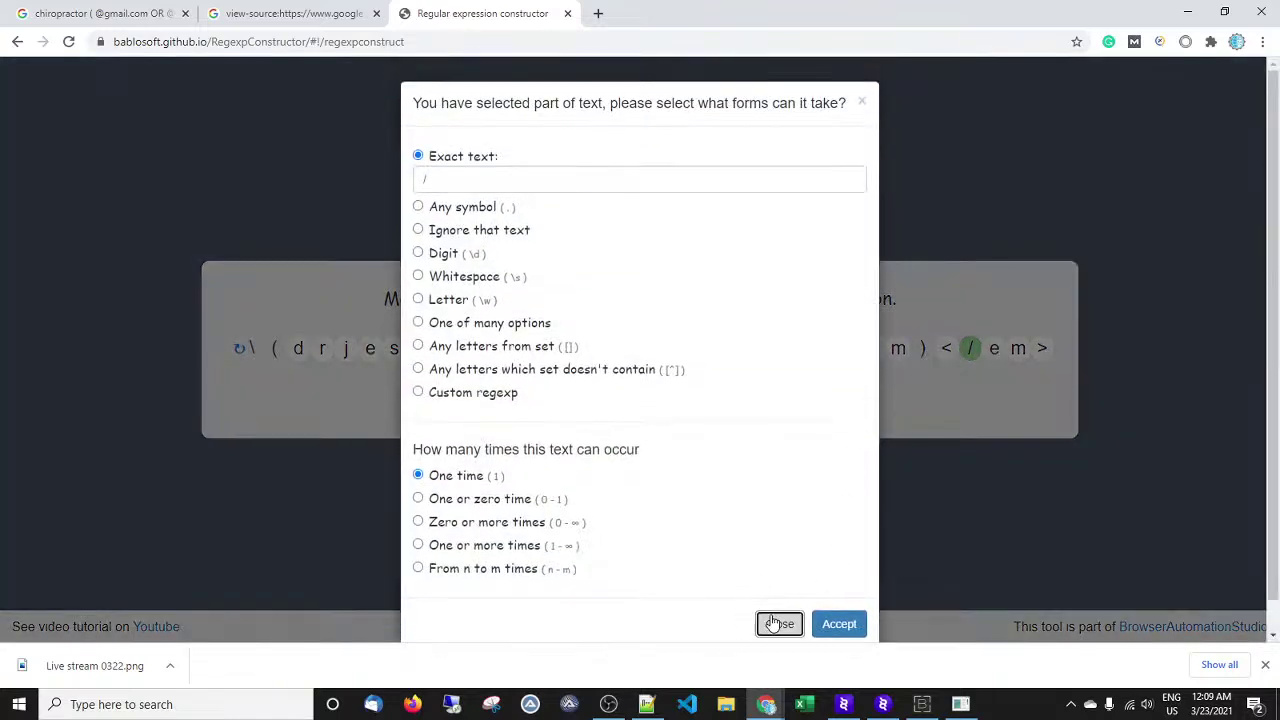
pyautogui.click(774, 622)
pyautogui.moveTo(948, 349); pyautogui.dragTo(1043, 347)
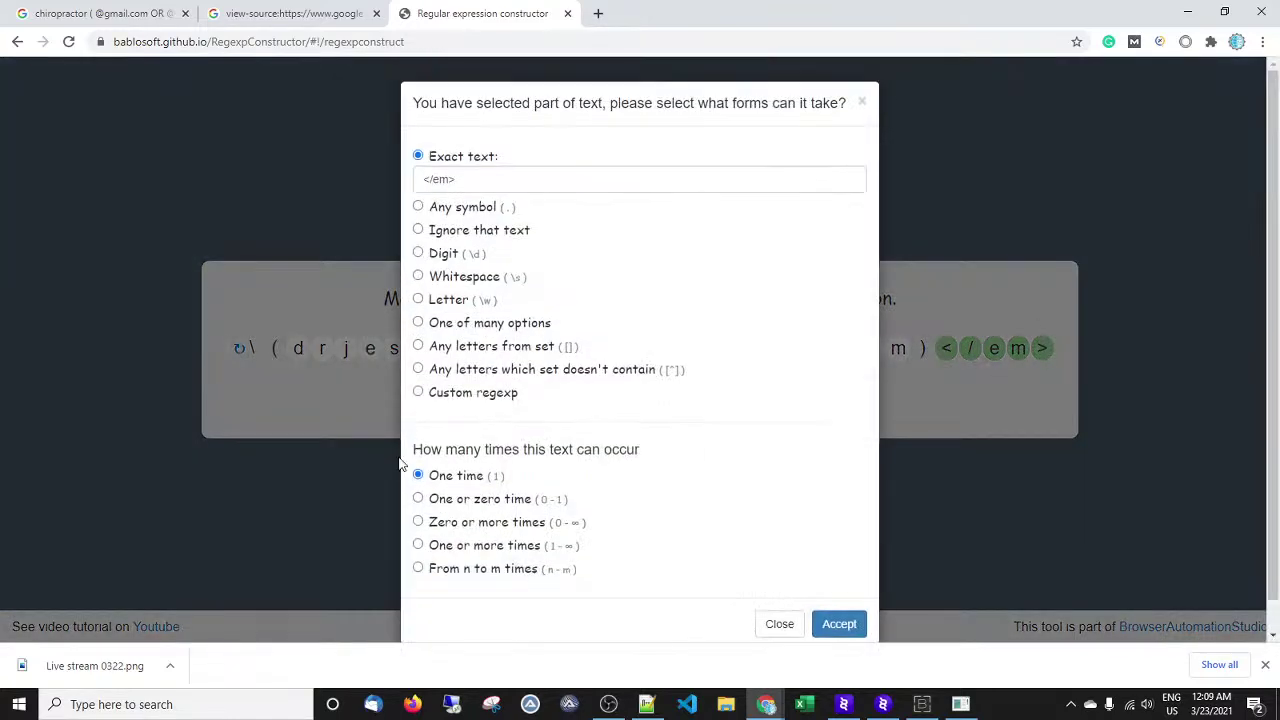
pyautogui.click(848, 625)
# Convert the whole tagged e-mail inside the capture group to Any symbol, occurring one or more times.
pyautogui.moveTo(318, 350); pyautogui.dragTo(904, 352)
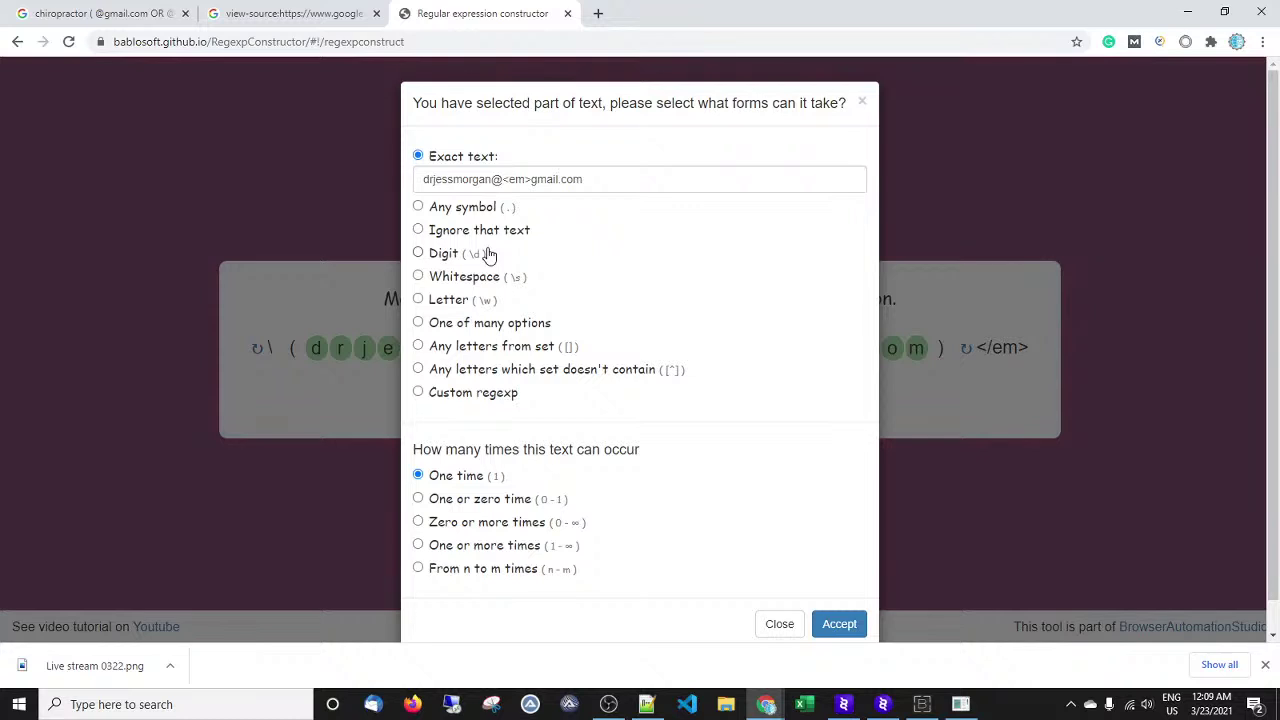
pyautogui.click(457, 207)
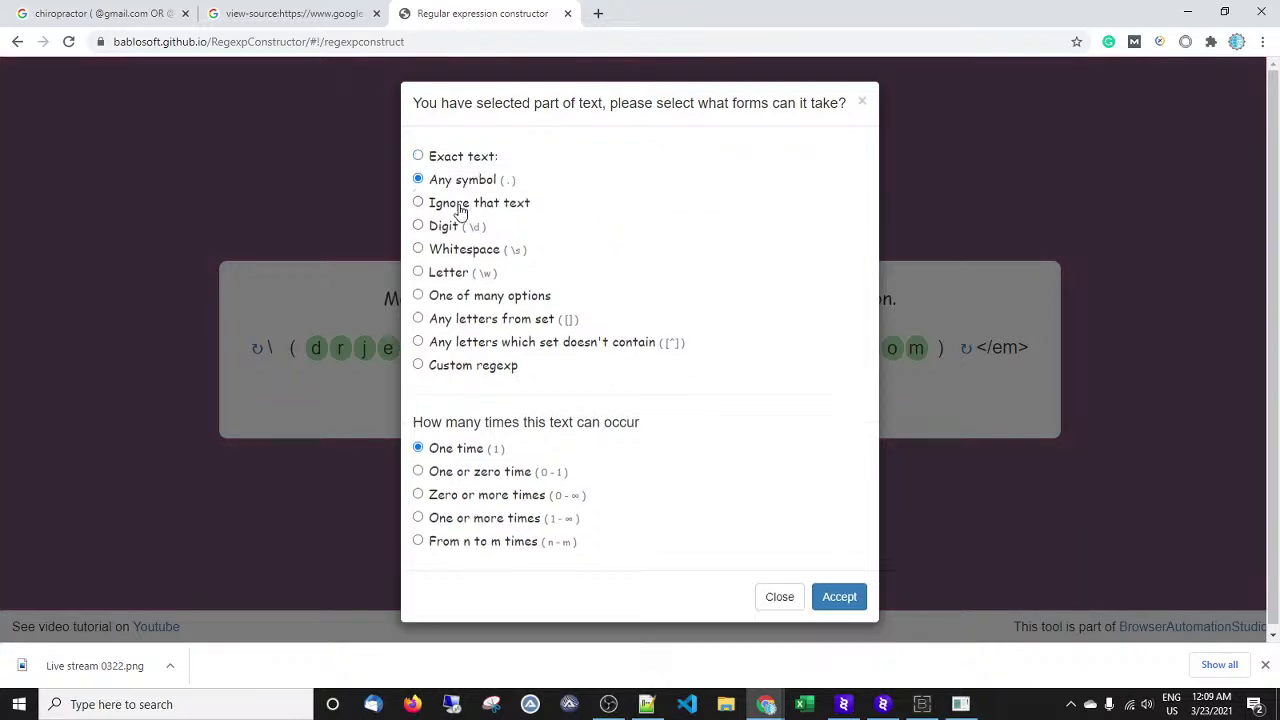
pyautogui.click(484, 519)
pyautogui.click(840, 620)
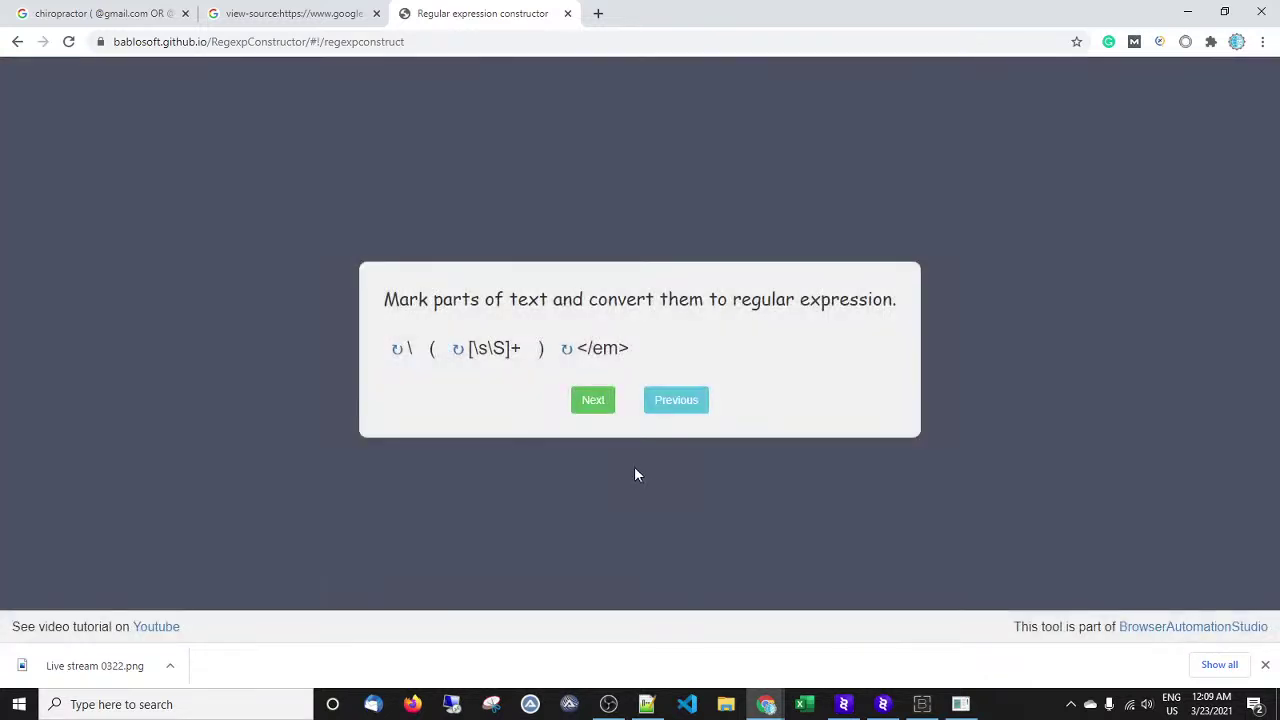
# Generate the expression and copy the e-mail snippet from the page source, from the space before the e-mail through the two closing span tags.
pyautogui.click(605, 402)
pyautogui.click(522, 309)
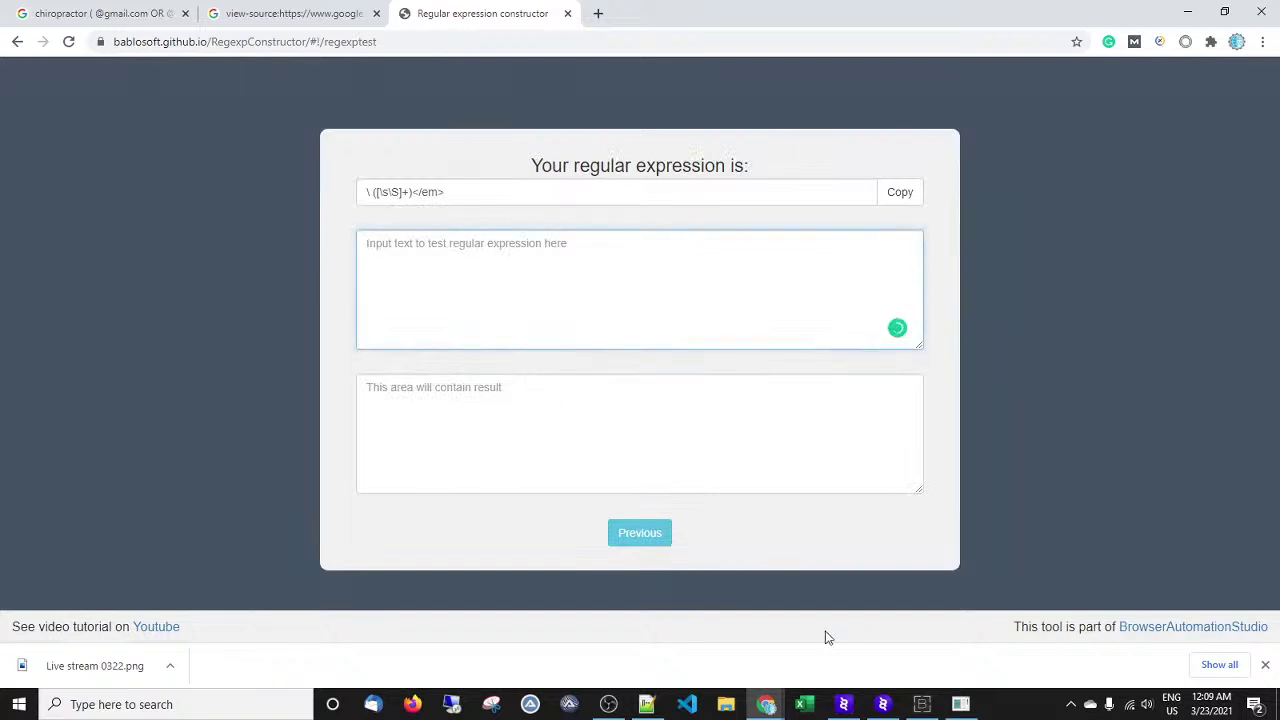
pyautogui.hotkey('ctrl', 'shift', 'Tab')
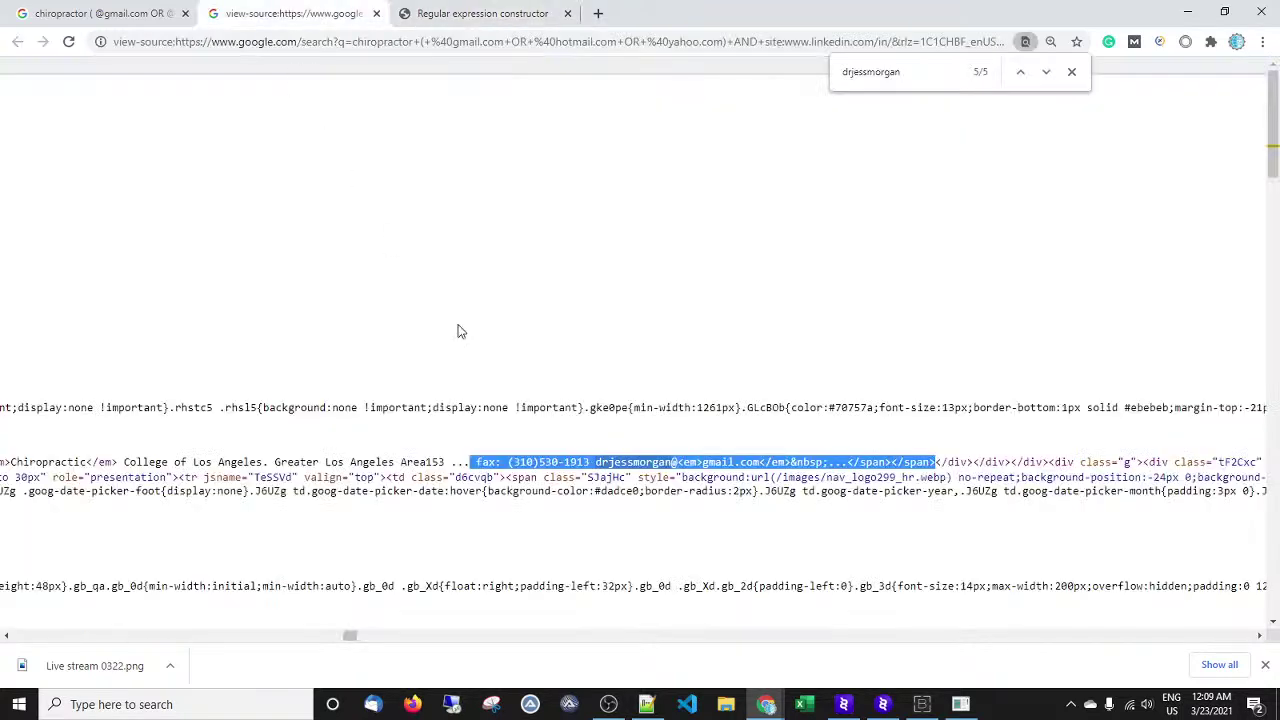
pyautogui.keyDown('shift'); pyautogui.click(597, 462); pyautogui.keyUp('shift')
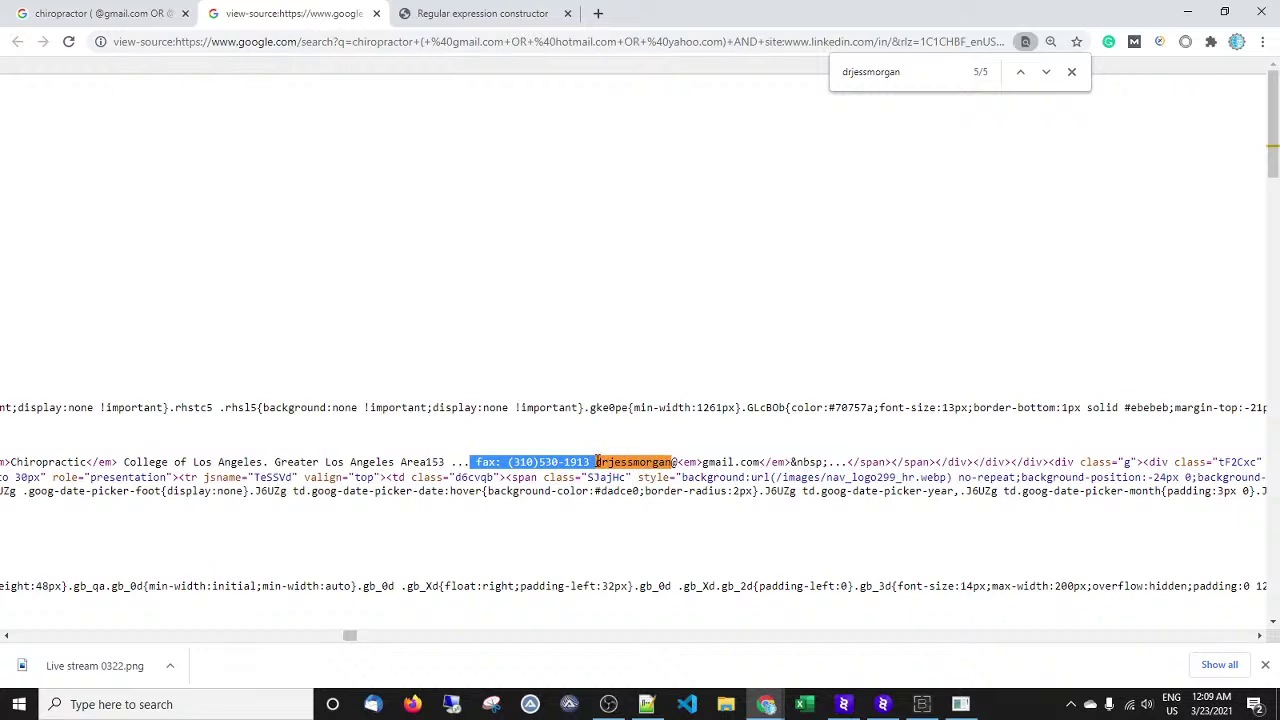
pyautogui.click(592, 462)
pyautogui.moveTo(590, 462); pyautogui.dragTo(935, 462)
pyautogui.hotkey('ctrl', 'c')
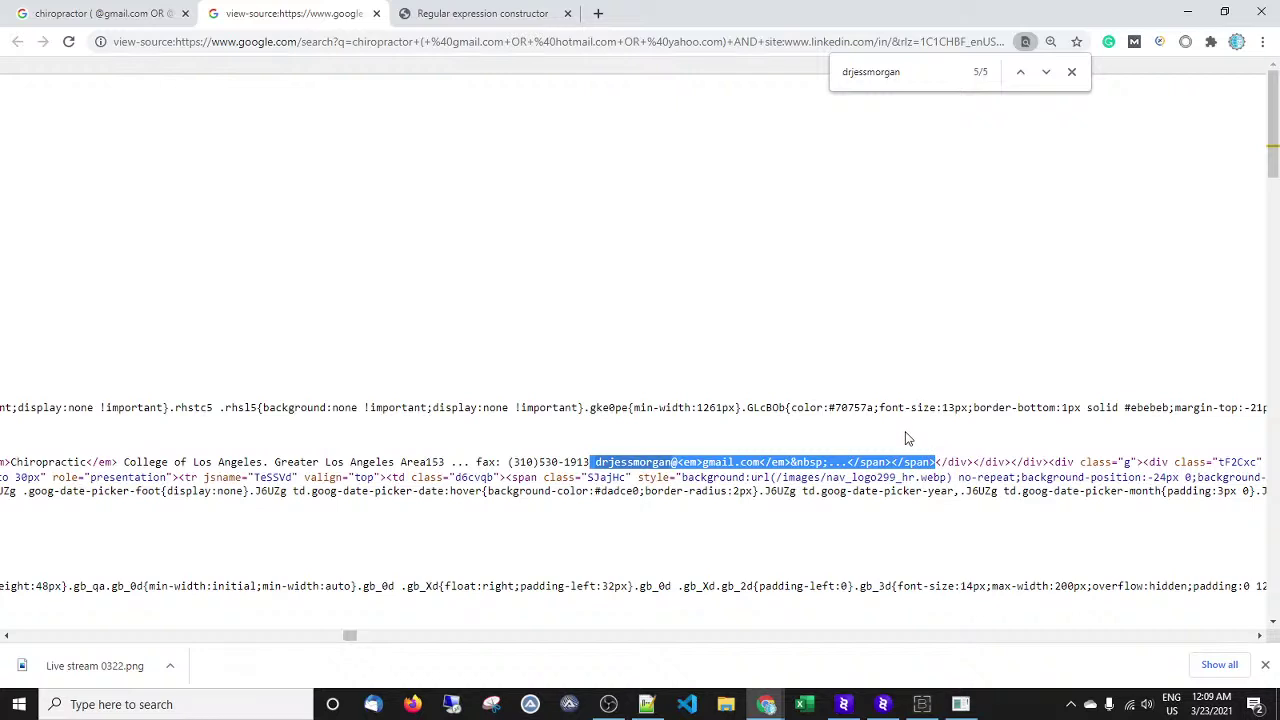
# Test the expression in the regex constructor on the copied e-mail snippet and check the start and end of the result.
pyautogui.click(480, 13)
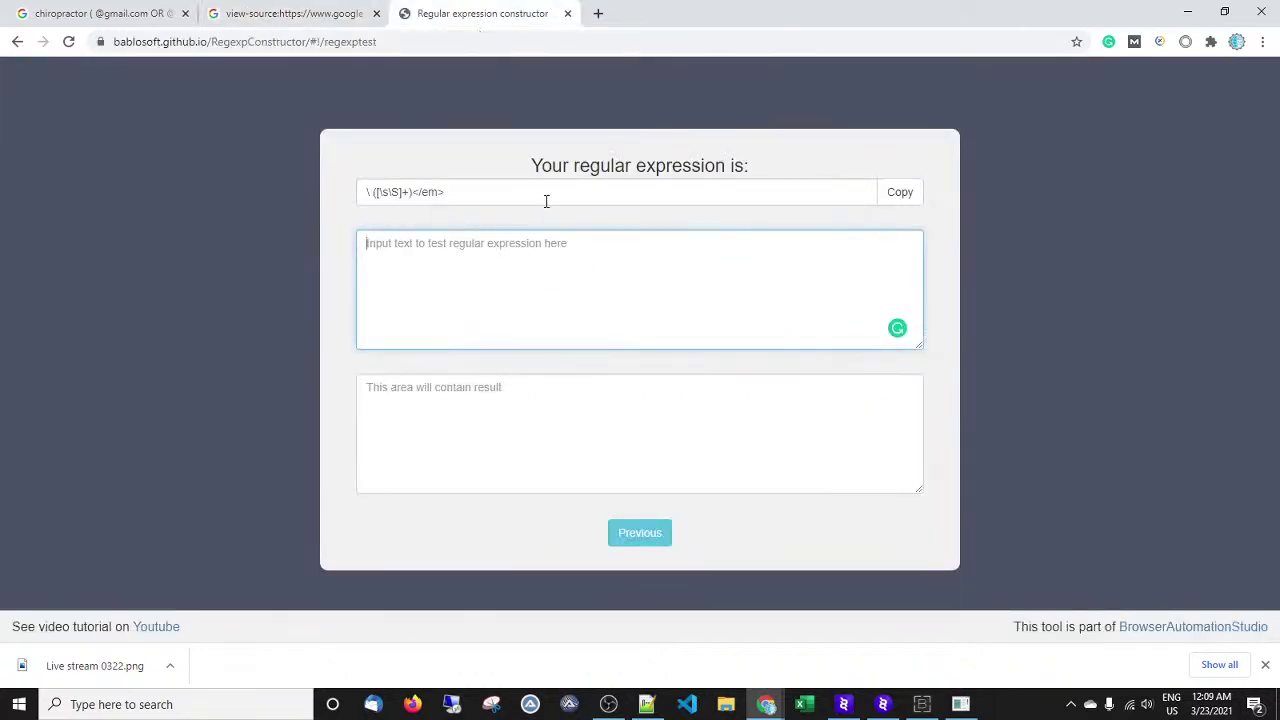
pyautogui.hotkey('ctrl', 'v')
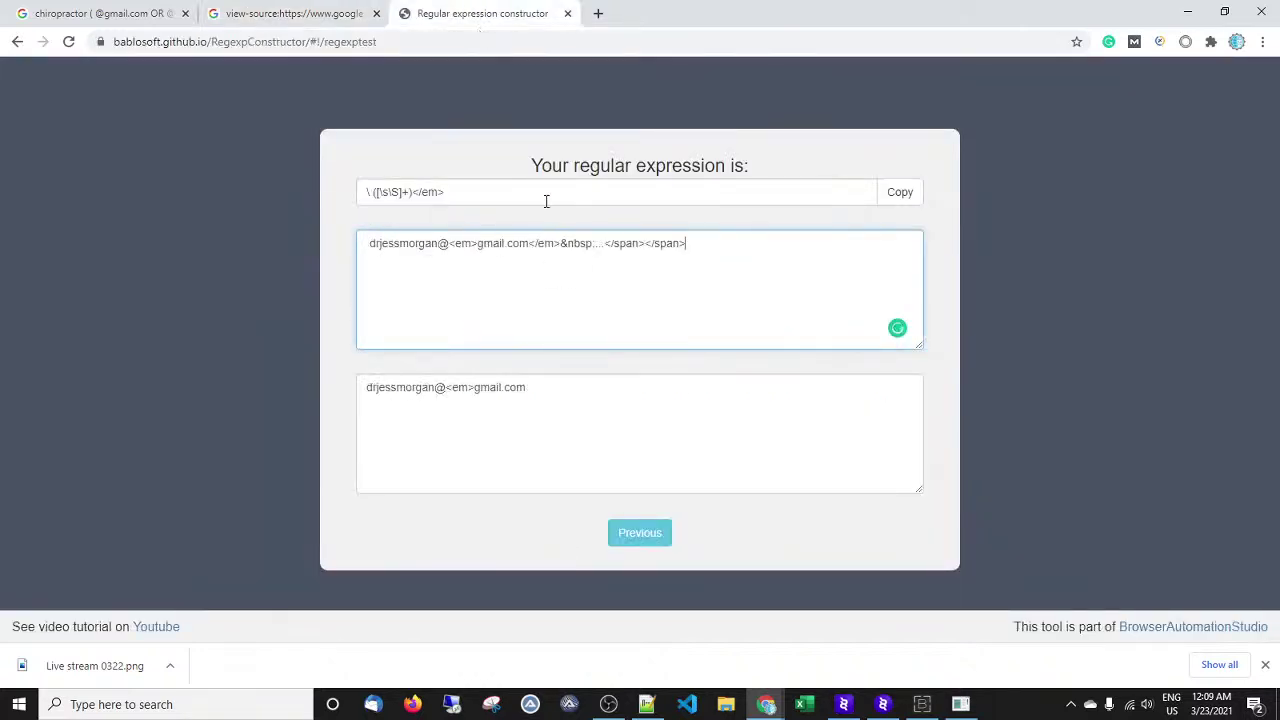
pyautogui.click(365, 390)
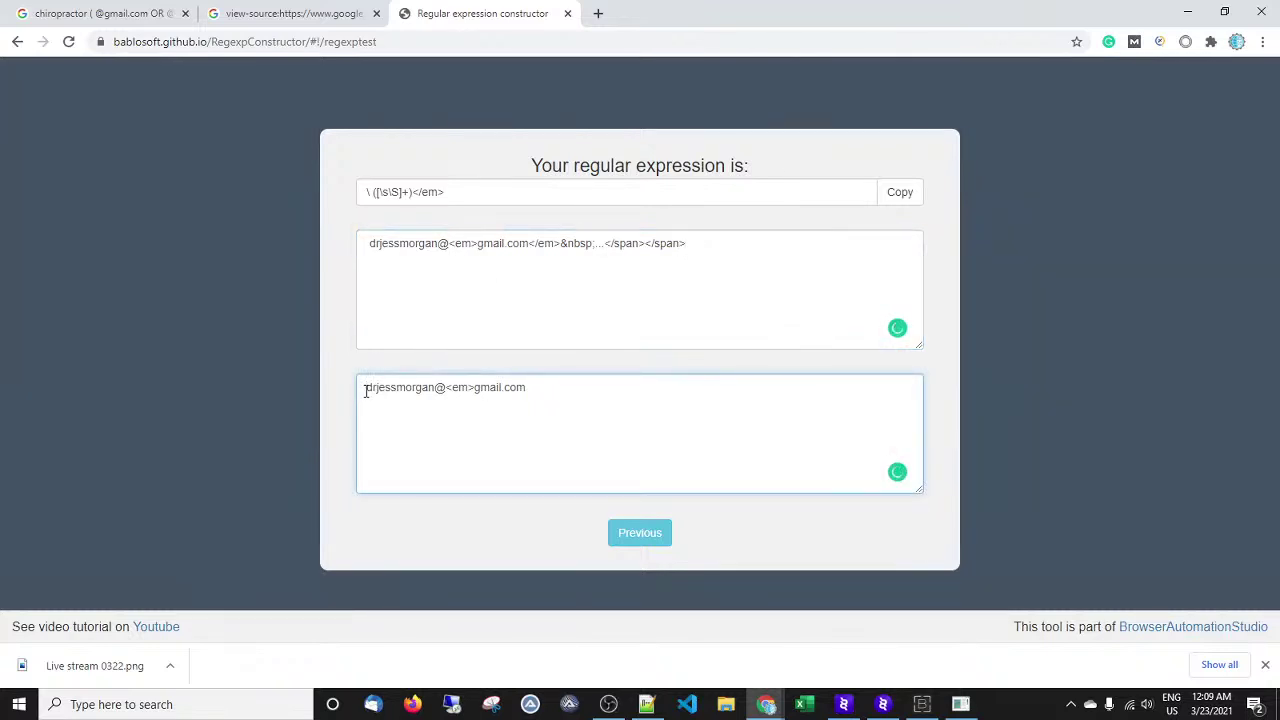
pyautogui.click(528, 388)
# Copy a large multi-line block of the Google results page source.
pyautogui.click(298, 13)
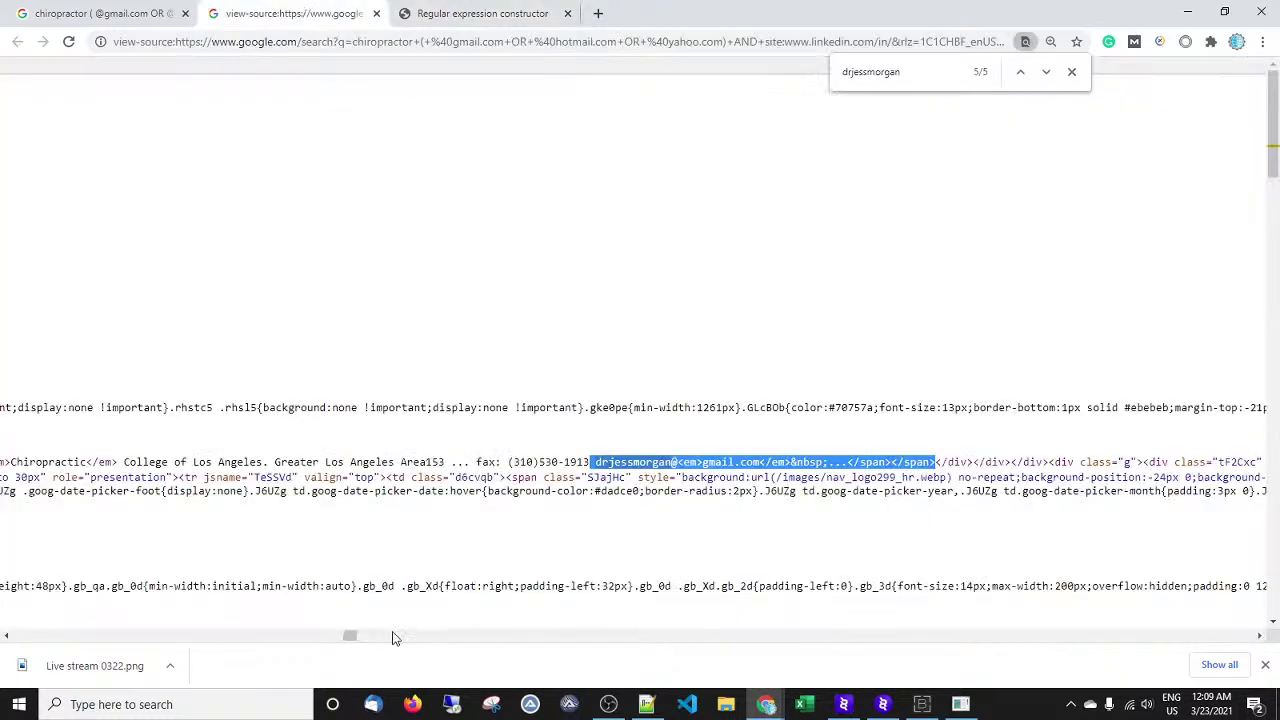
pyautogui.moveTo(350, 636); pyautogui.dragTo(52, 613)
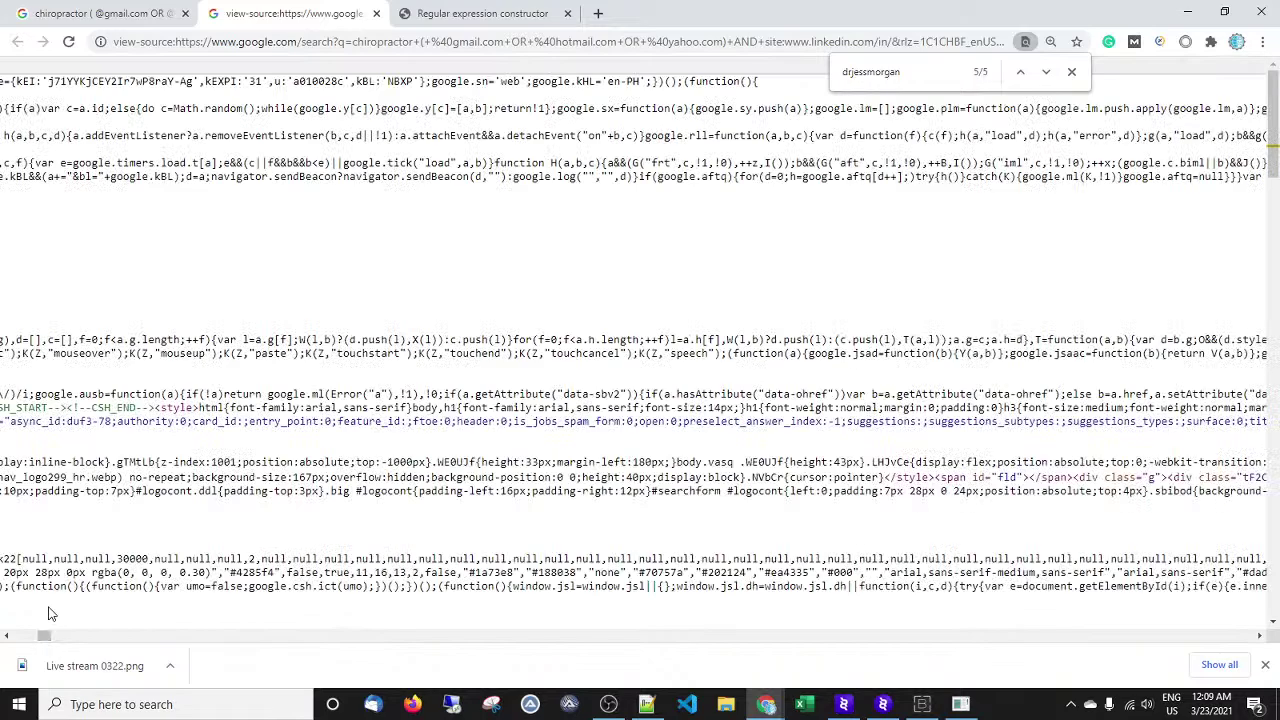
pyautogui.moveTo(40, 104); pyautogui.dragTo(548, 450)
pyautogui.scroll(-2, 311, 389)
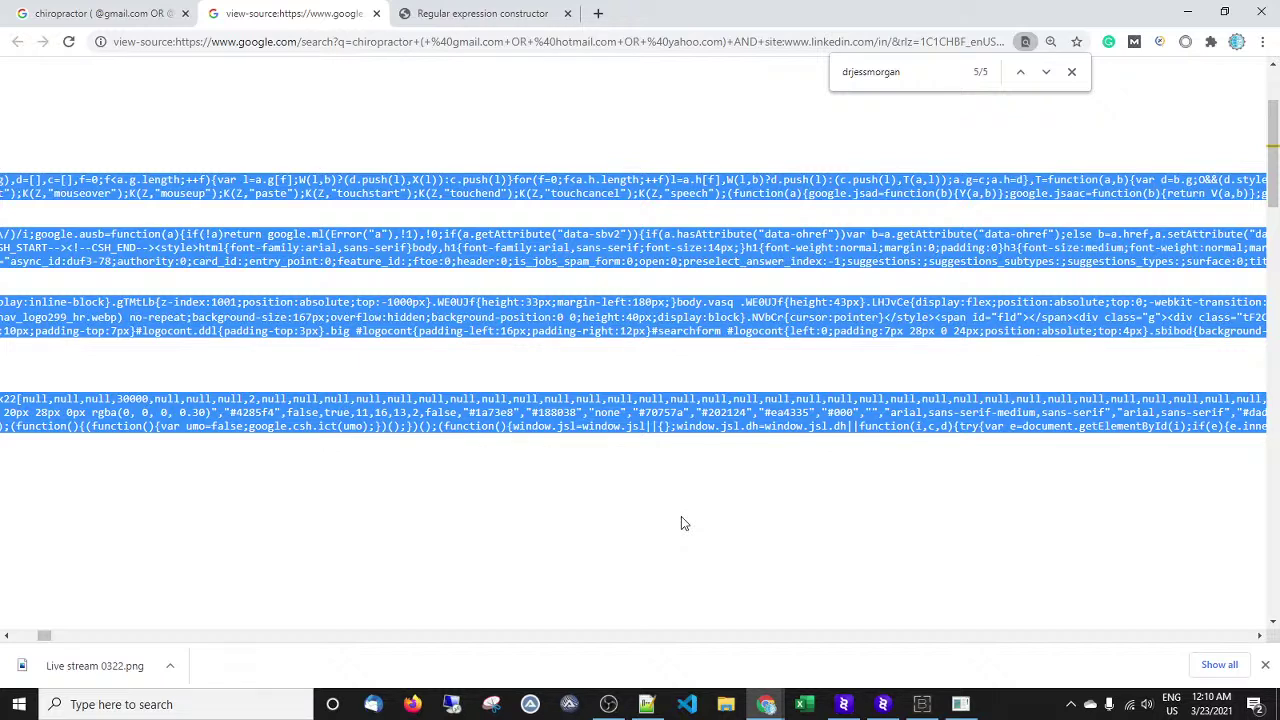
# Replace the test text with the copied block of page source and examine what the expression captures.
pyautogui.click(508, 12)
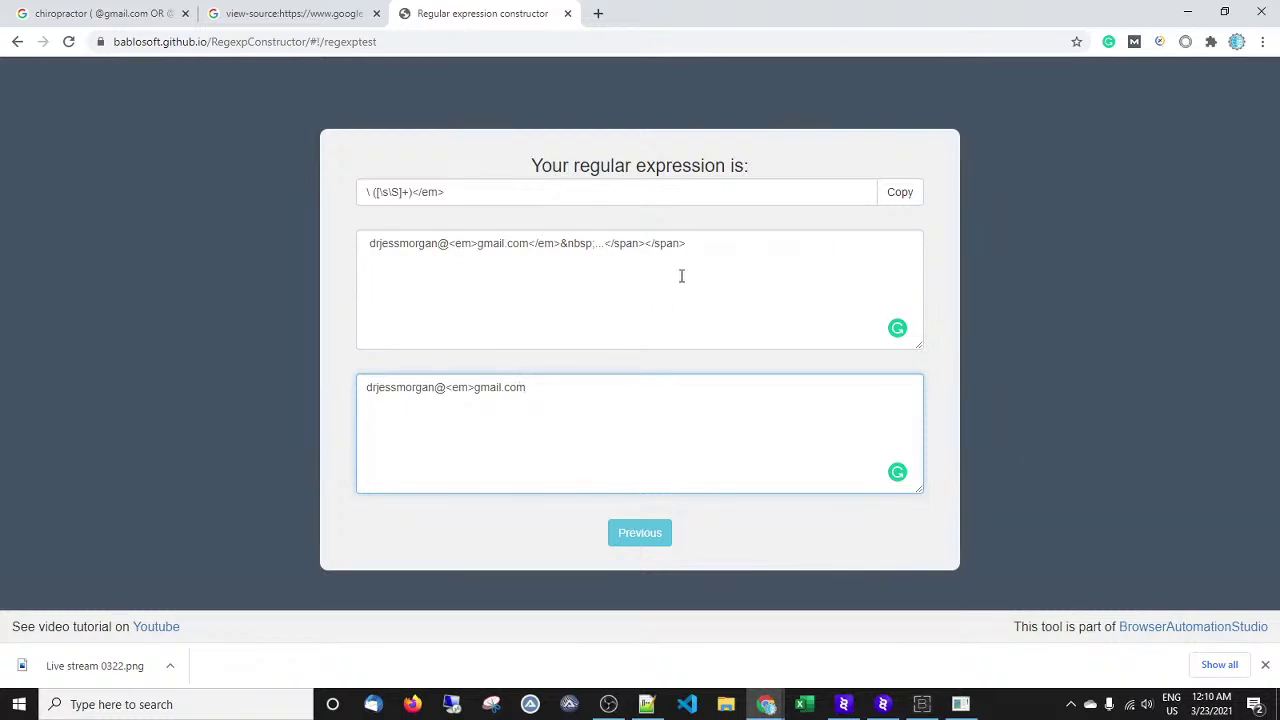
pyautogui.moveTo(704, 260); pyautogui.dragTo(331, 257)
pyautogui.press('BackSpace')
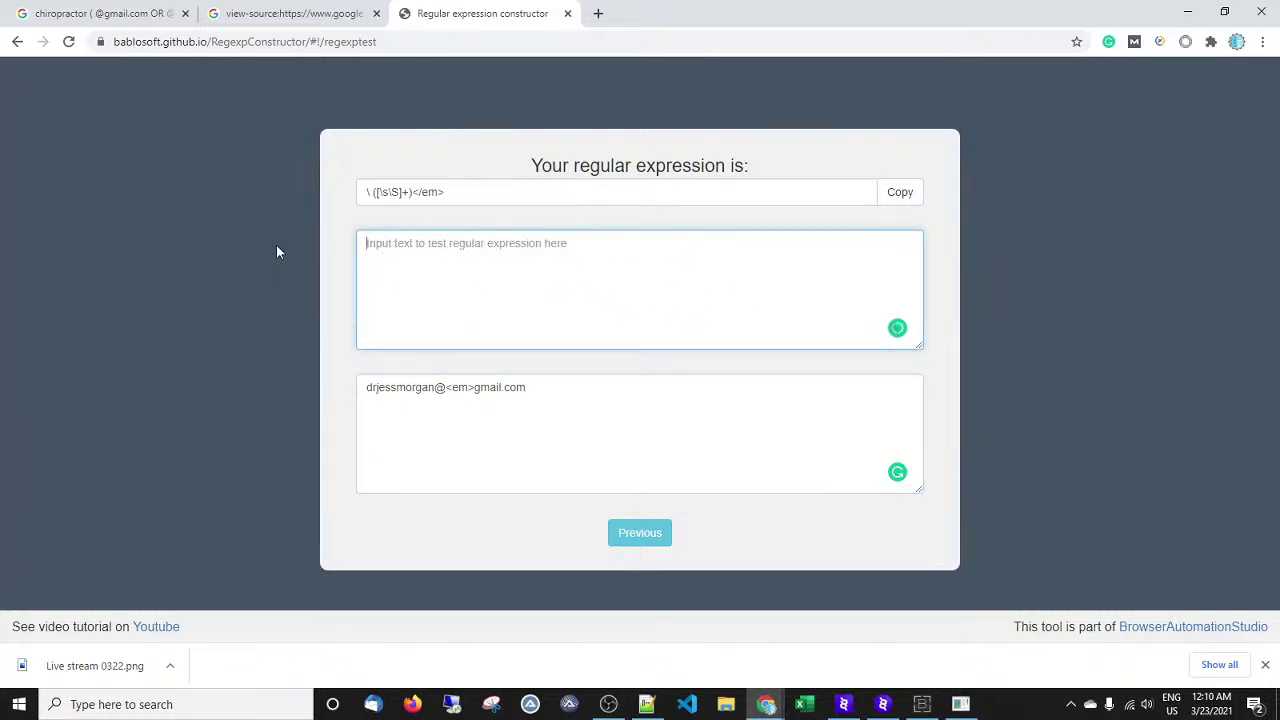
pyautogui.hotkey('ctrl', 'v')
pyautogui.scroll(-8, 604, 430)
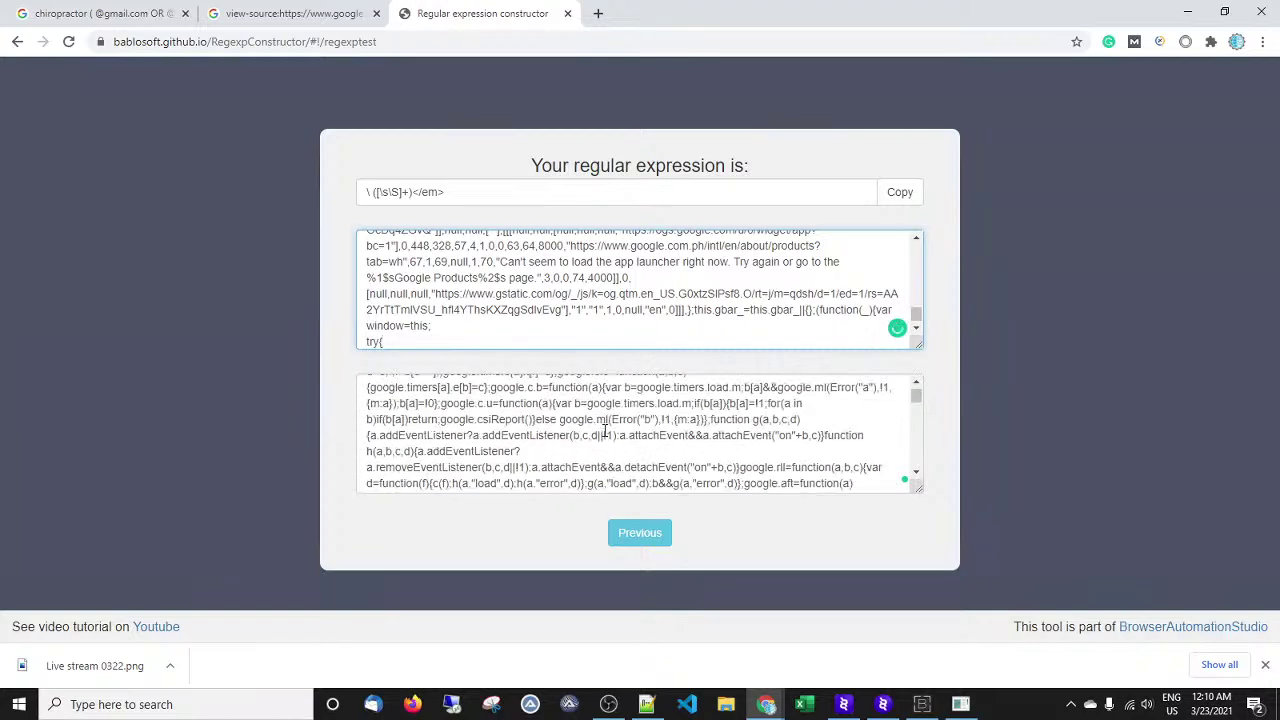
pyautogui.scroll(-10, 604, 430)
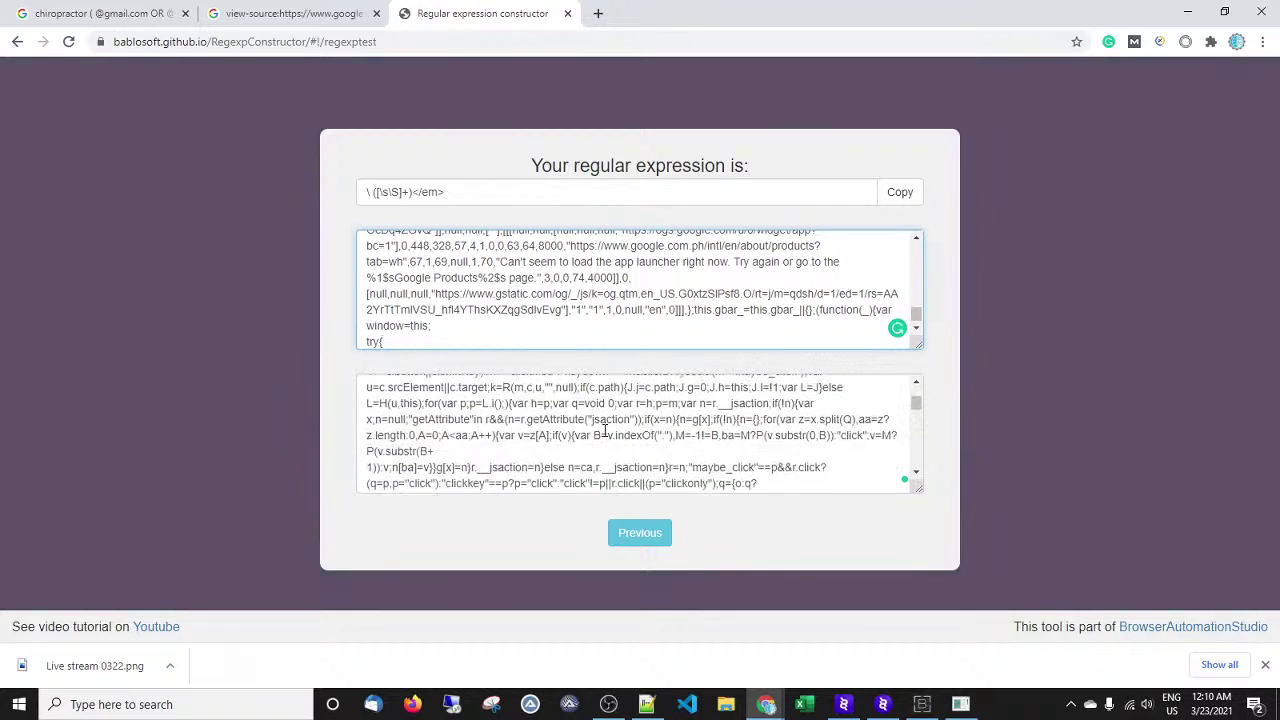
pyautogui.moveTo(915, 405)
pyautogui.mouseDown()
pyautogui.moveTo(910, 468)
pyautogui.moveTo(908, 396)
pyautogui.mouseUp()
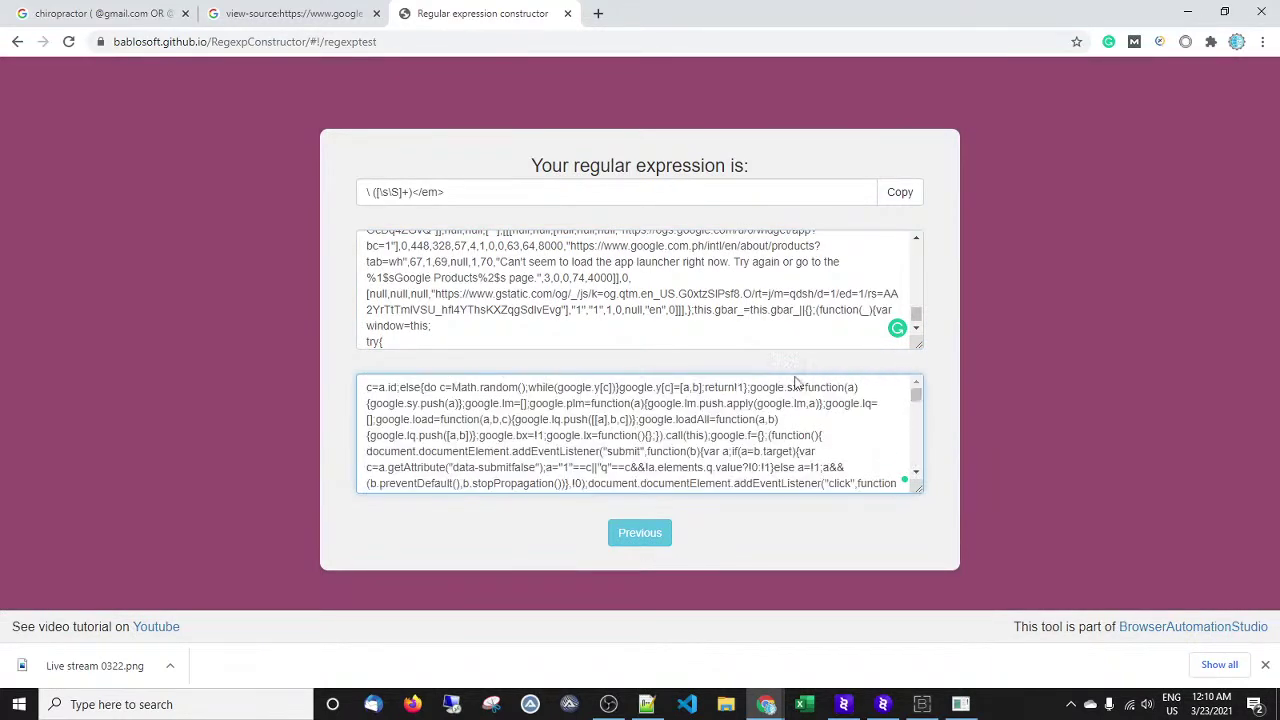
pyautogui.click(472, 349)
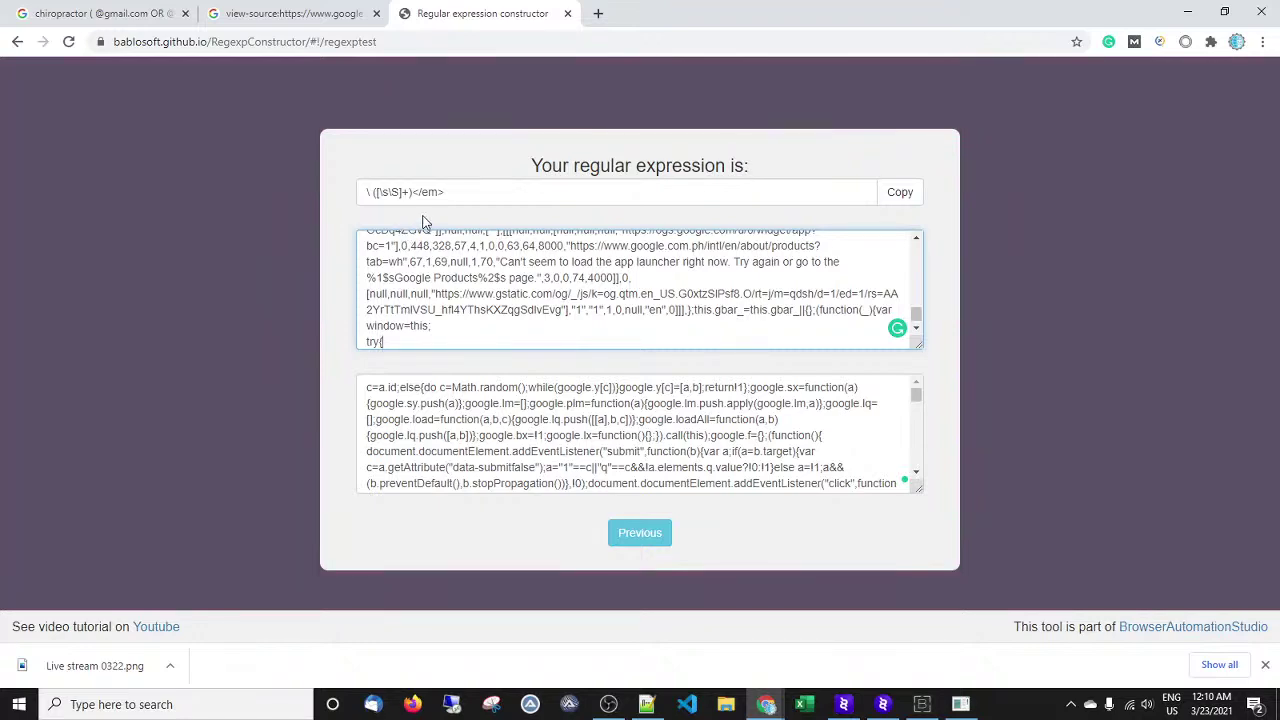
# Find the e-mail username in the page source again and examine the space in front of it.
pyautogui.click(257, 12)
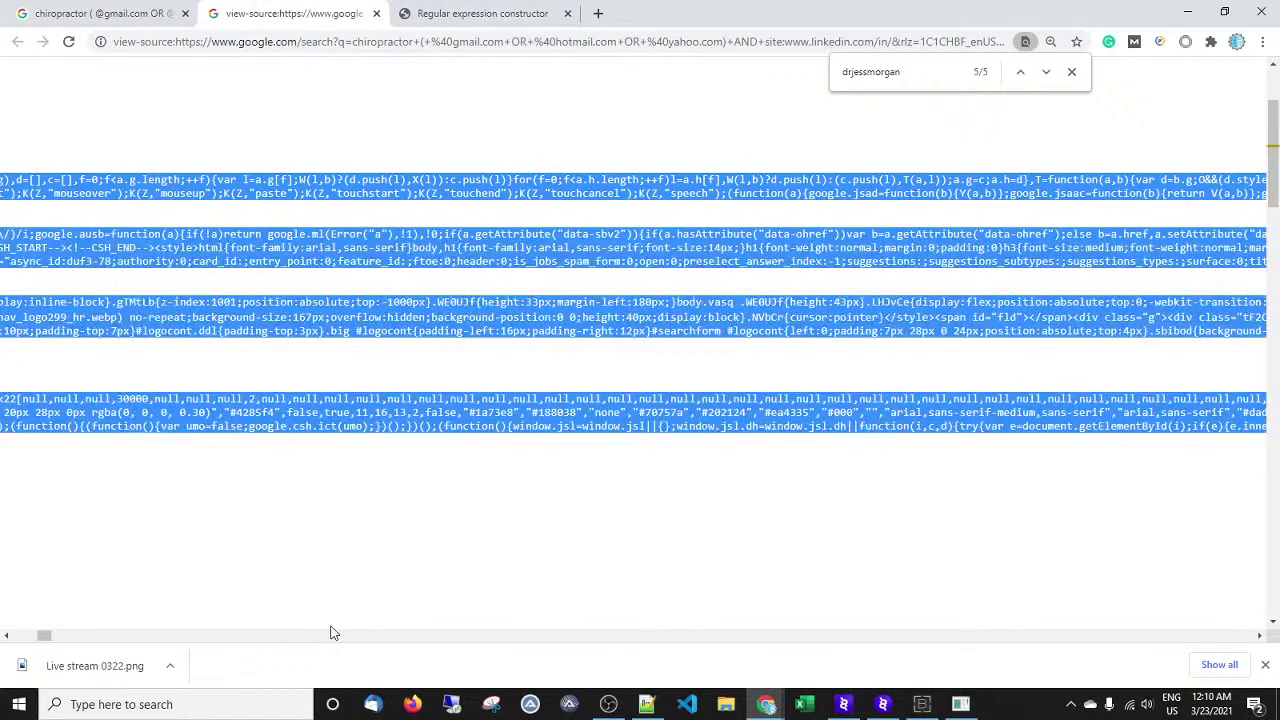
pyautogui.click(954, 77)
pyautogui.click(1018, 76)
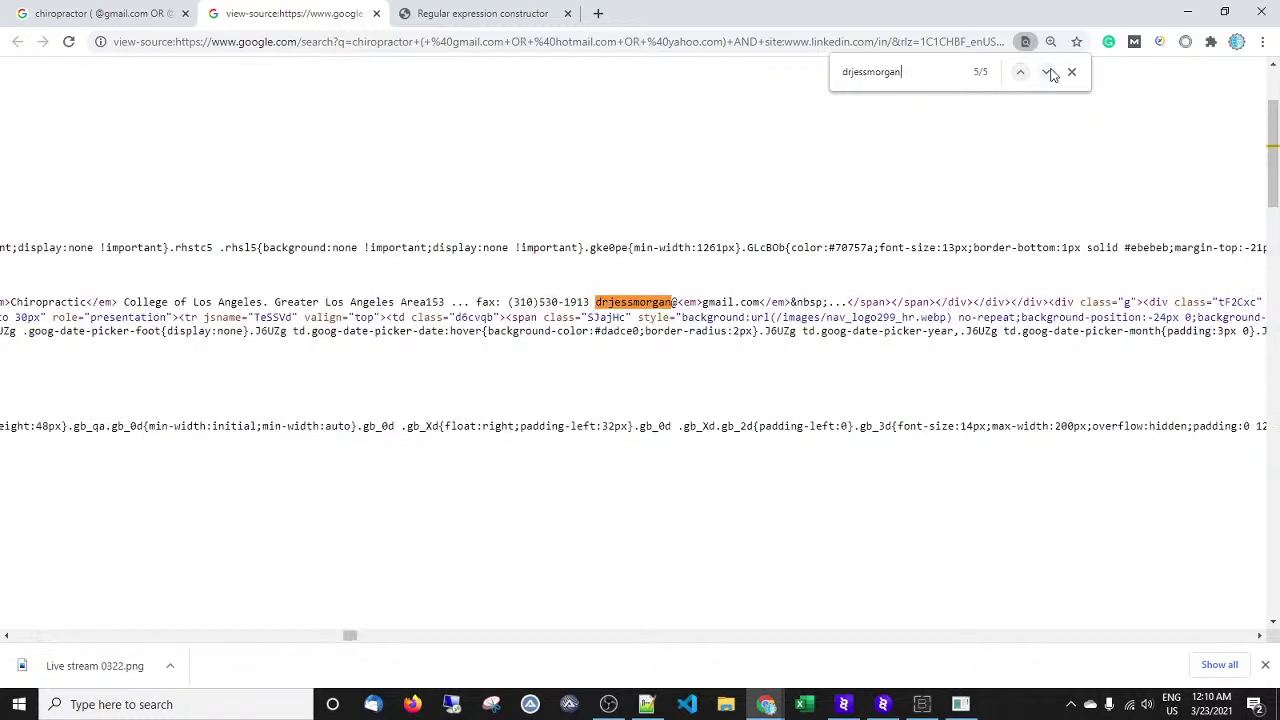
pyautogui.moveTo(600, 302); pyautogui.dragTo(591, 302)
pyautogui.click(592, 302)
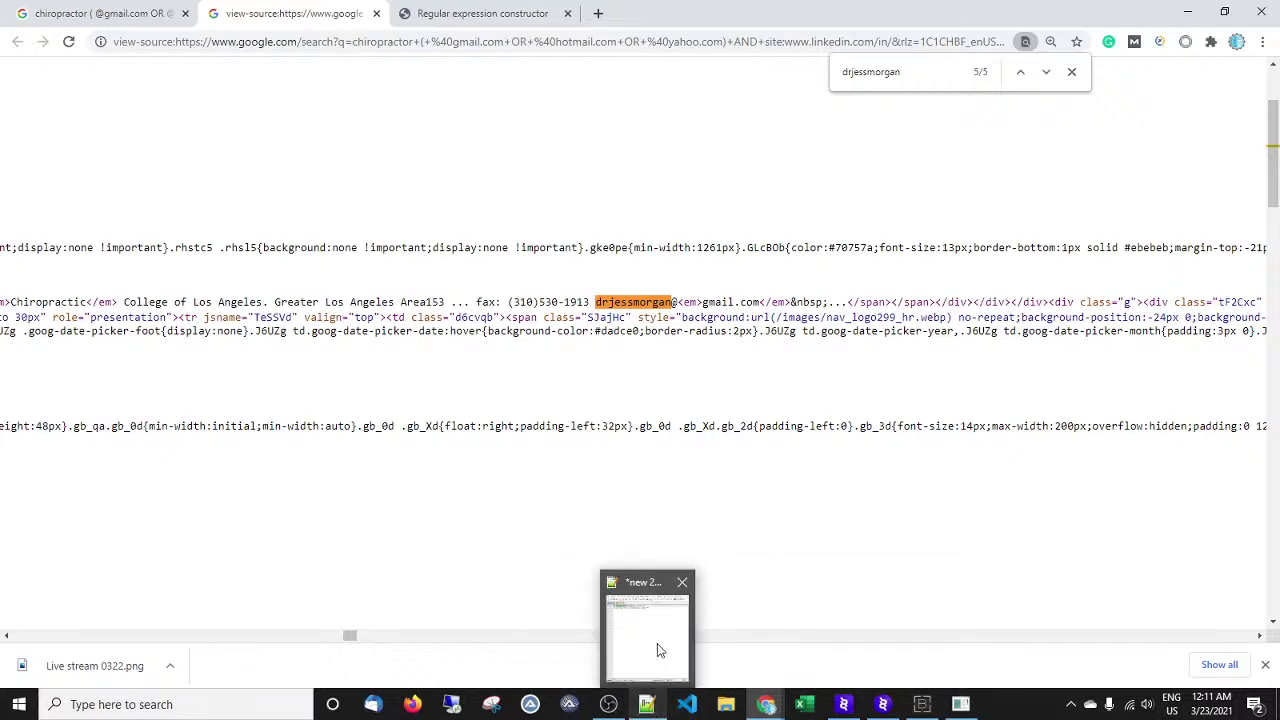
# Copy the second e-mail's username from the Notepad++ list and search for it in the Google results page source.
pyautogui.click(646, 702)
pyautogui.click(296, 217)
pyautogui.click(289, 217)
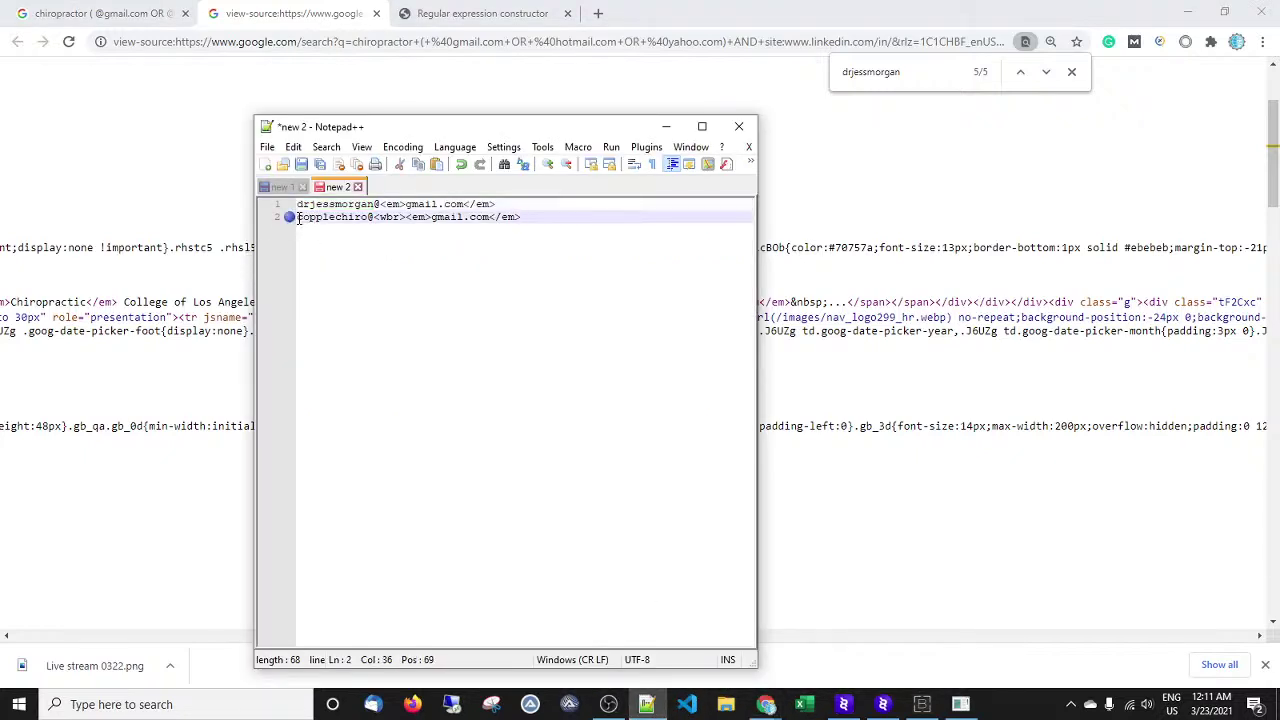
pyautogui.doubleClick(323, 217)
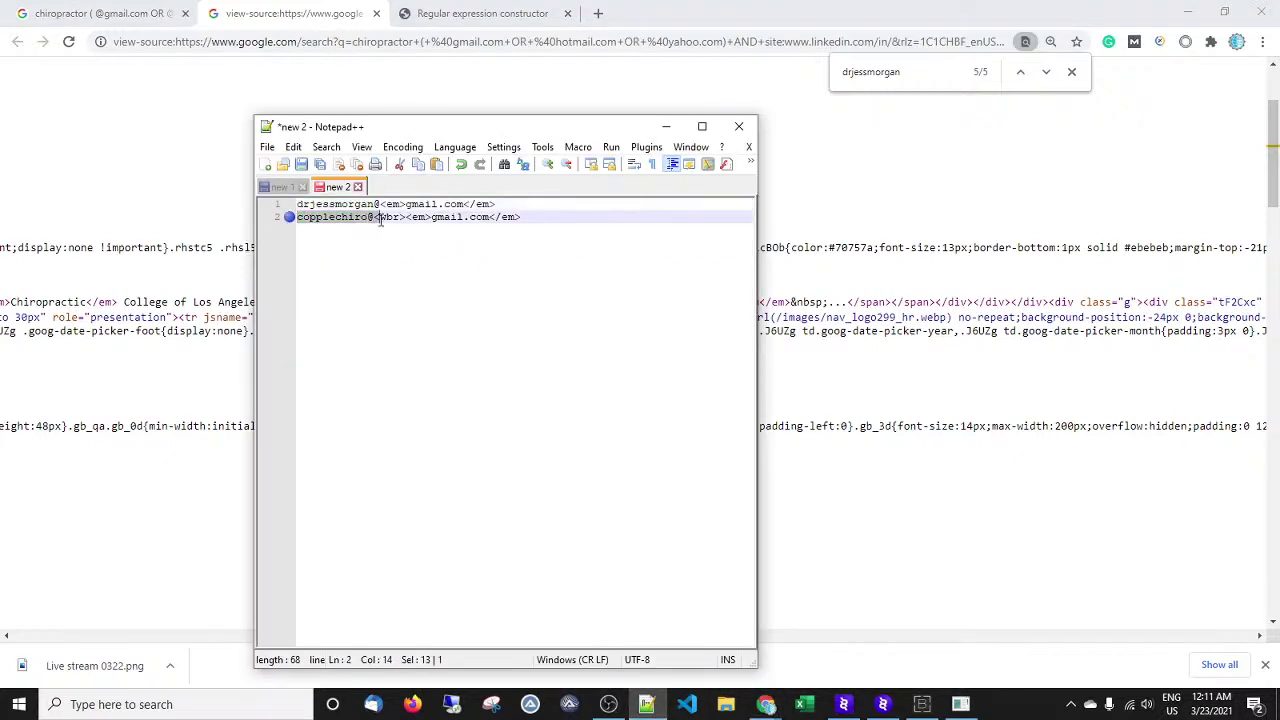
pyautogui.rightClick(352, 220)
pyautogui.click(371, 248)
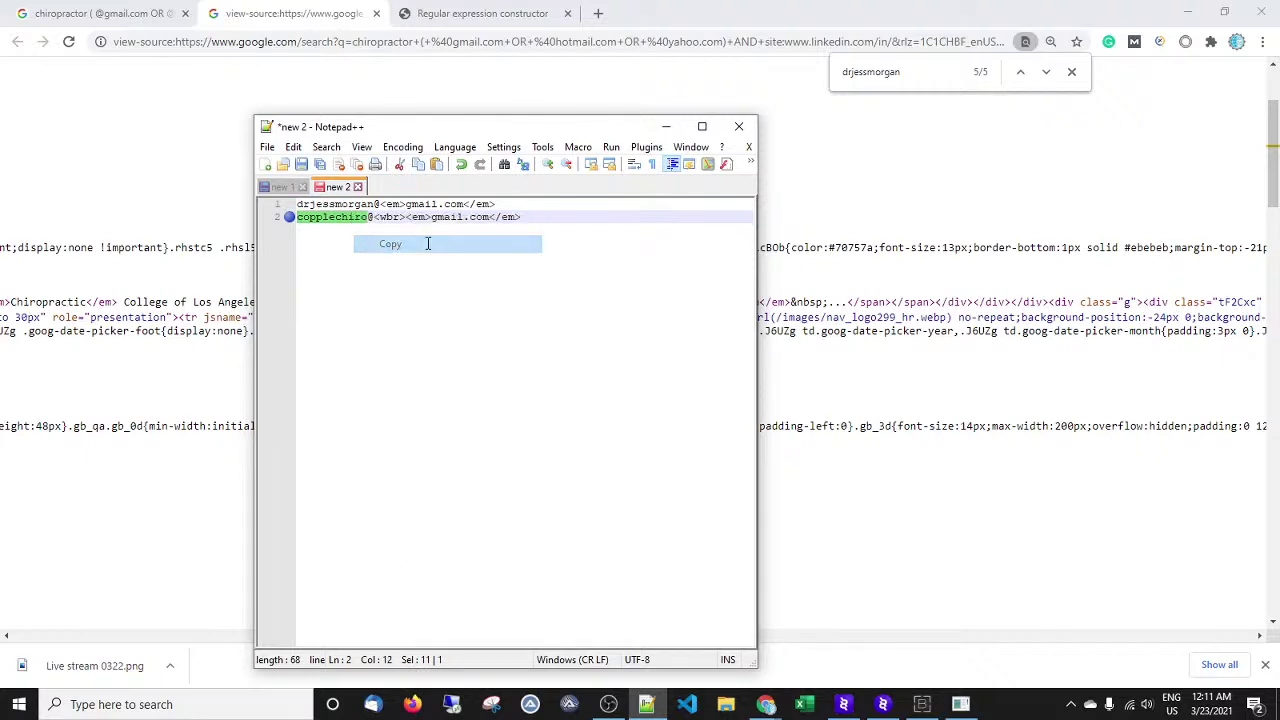
pyautogui.click(822, 80)
pyautogui.press('BackSpace')
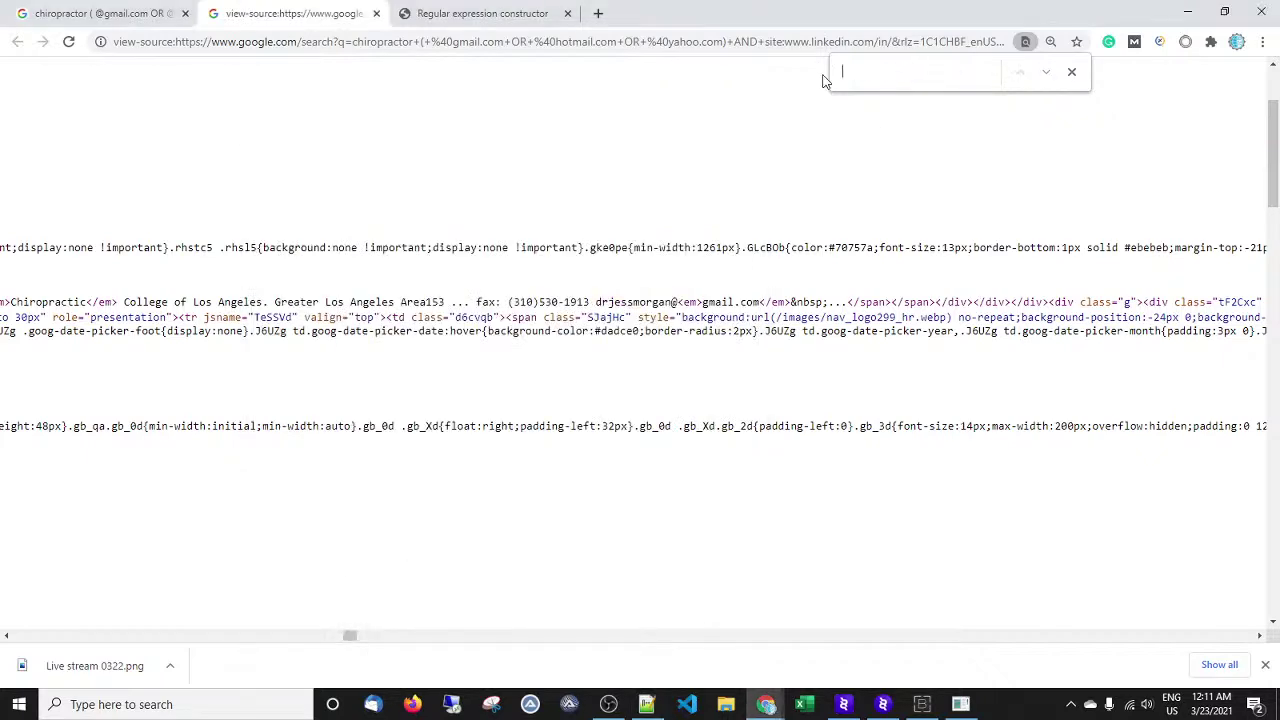
pyautogui.hotkey('ctrl', 'v')
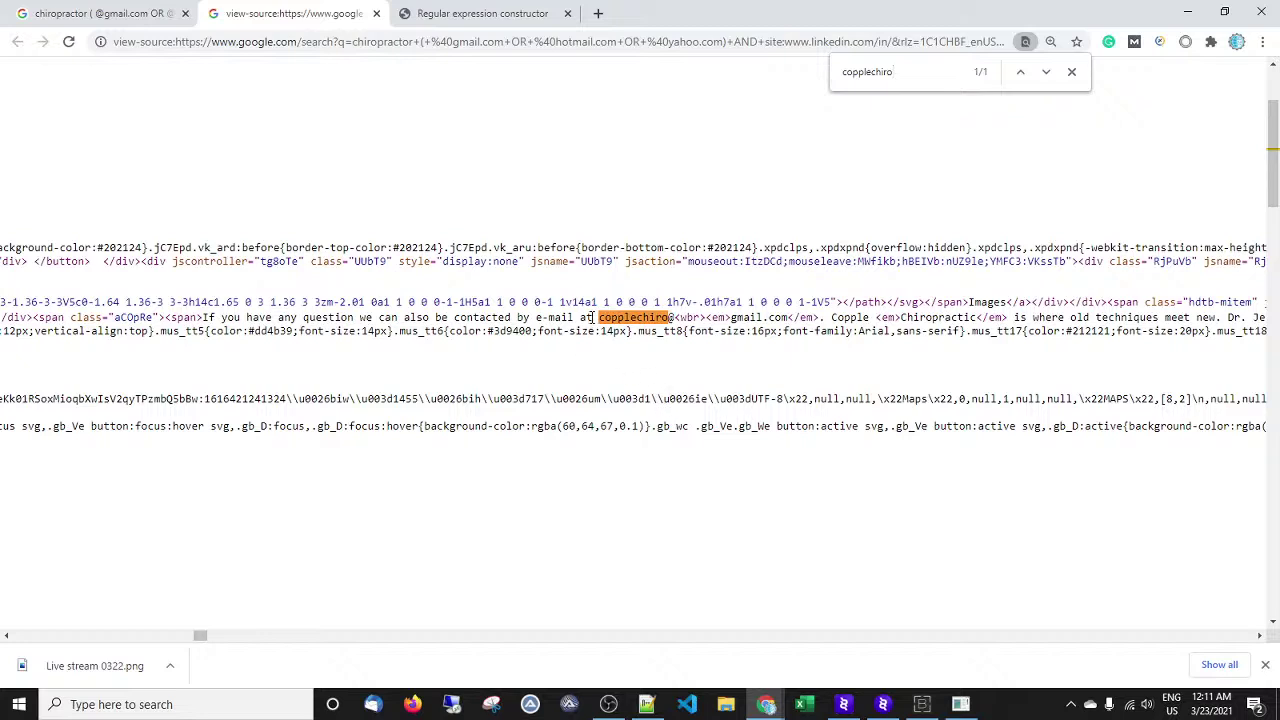
# Copy the found e-mail from the page source, including the space before it and the closing </em> tag.
pyautogui.moveTo(594, 315); pyautogui.dragTo(620, 318)
pyautogui.moveTo(620, 318); pyautogui.dragTo(821, 318)
pyautogui.rightClick(810, 324)
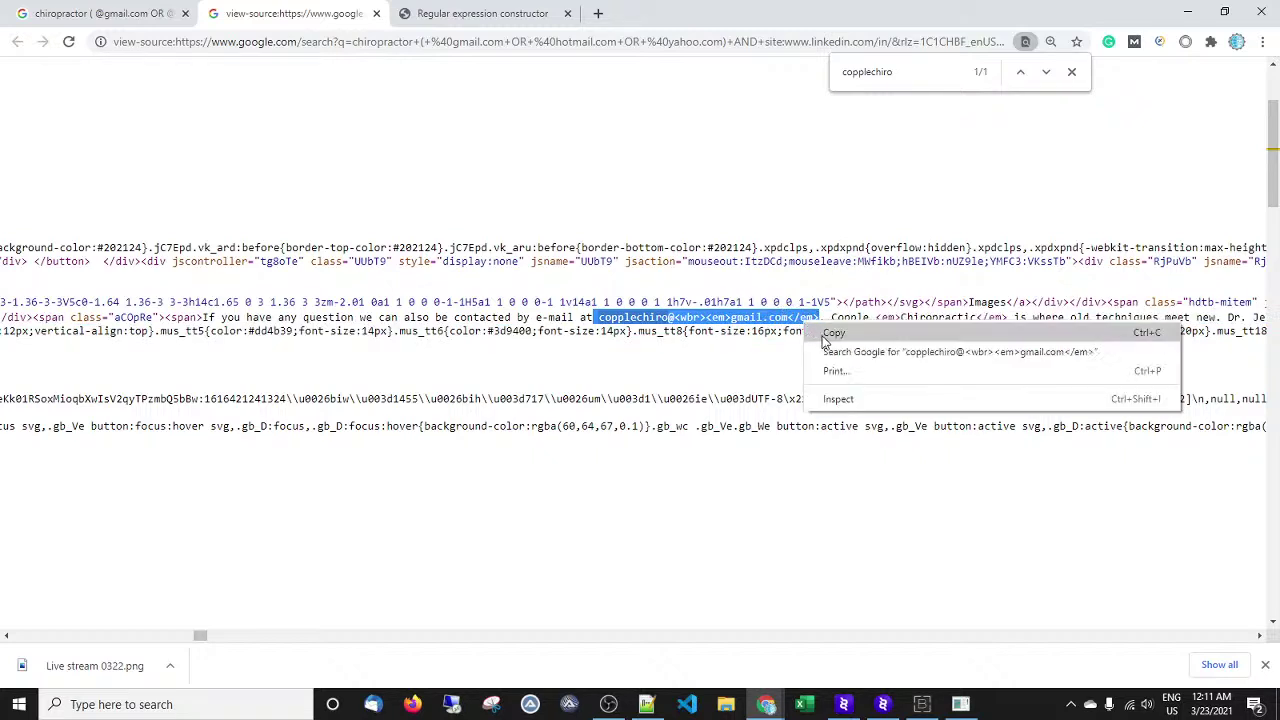
pyautogui.click(834, 334)
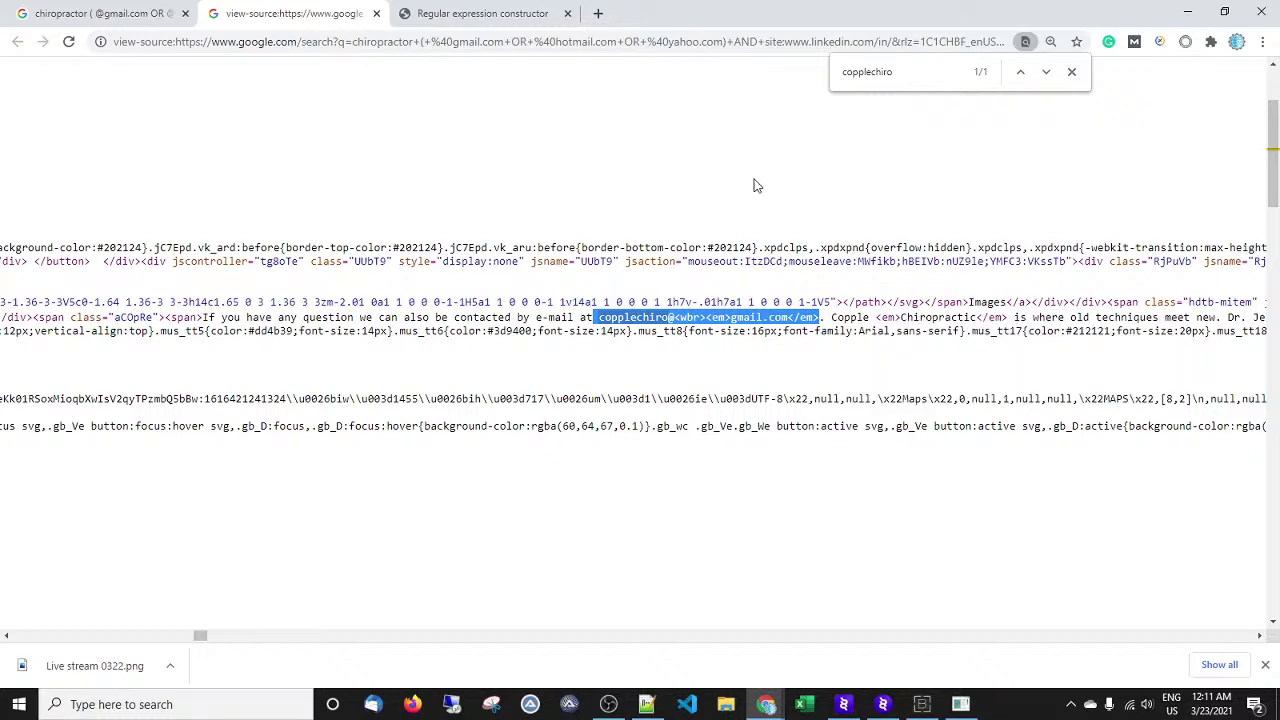
# Return to the regex constructor's input page and replace the sample text with the copied e-mail snippet.
pyautogui.click(494, 16)
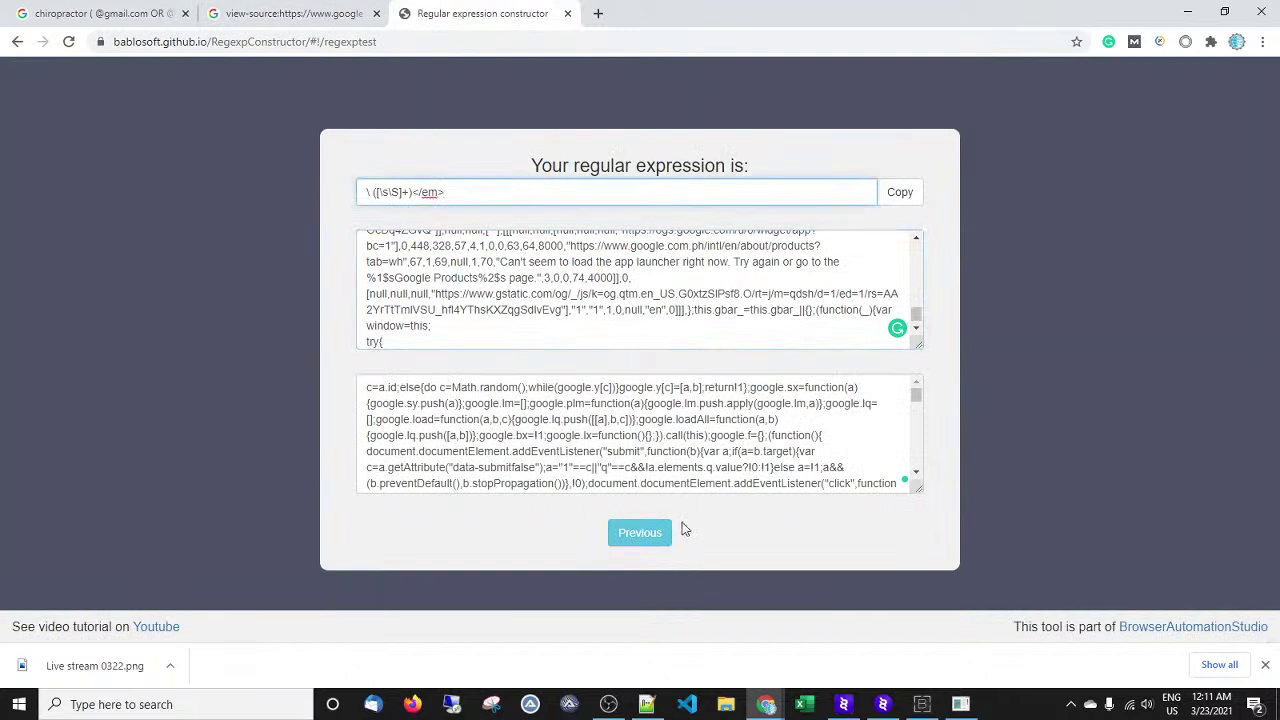
pyautogui.click(662, 530)
pyautogui.click(658, 405)
pyautogui.moveTo(658, 405); pyautogui.dragTo(277, 245)
pyautogui.press('BackSpace')
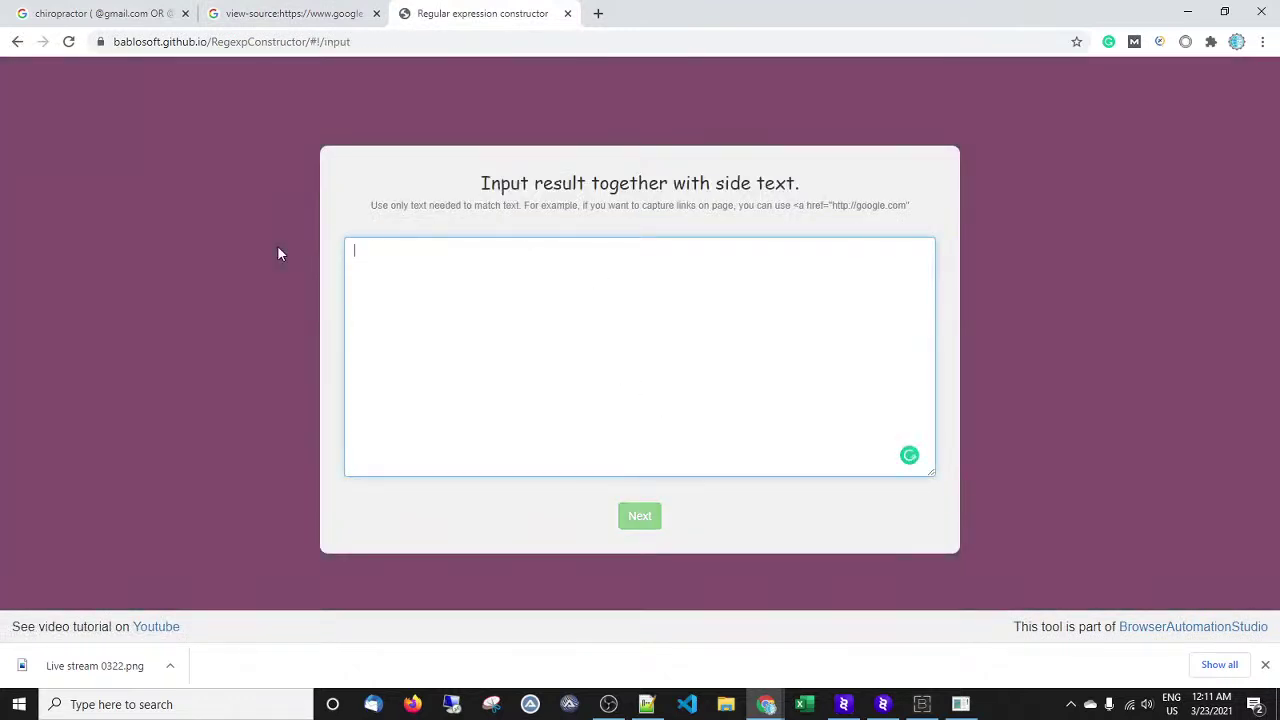
pyautogui.hotkey('ctrl', 'v')
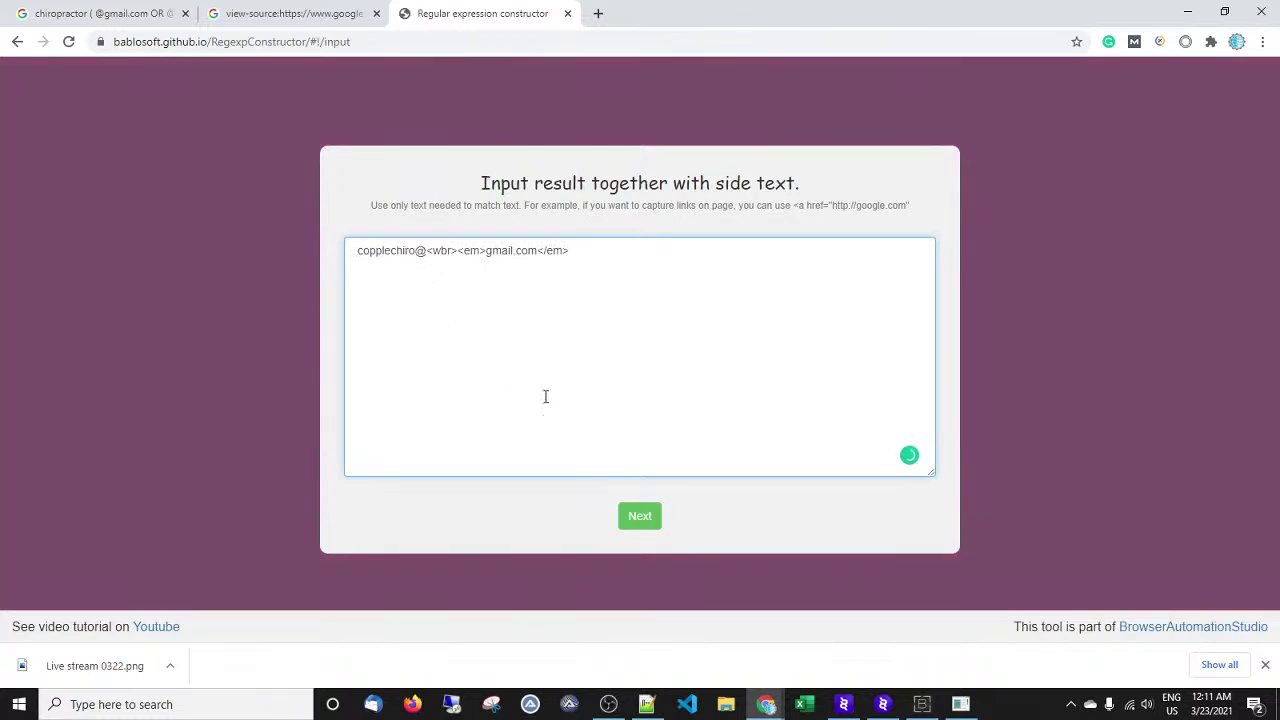
# Select everything from the username's first letter through gmail.com as the result, excluding the leading space and closing </em> tag.
pyautogui.click(636, 515)
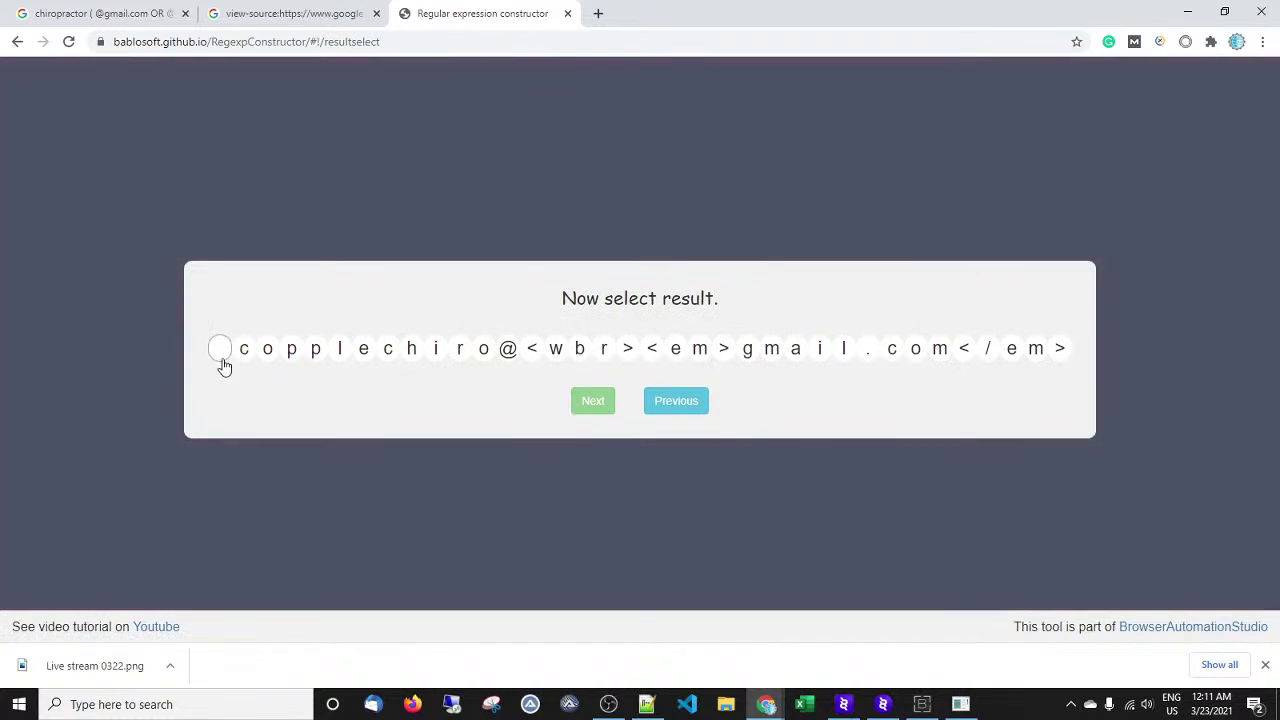
pyautogui.moveTo(246, 363); pyautogui.dragTo(943, 349)
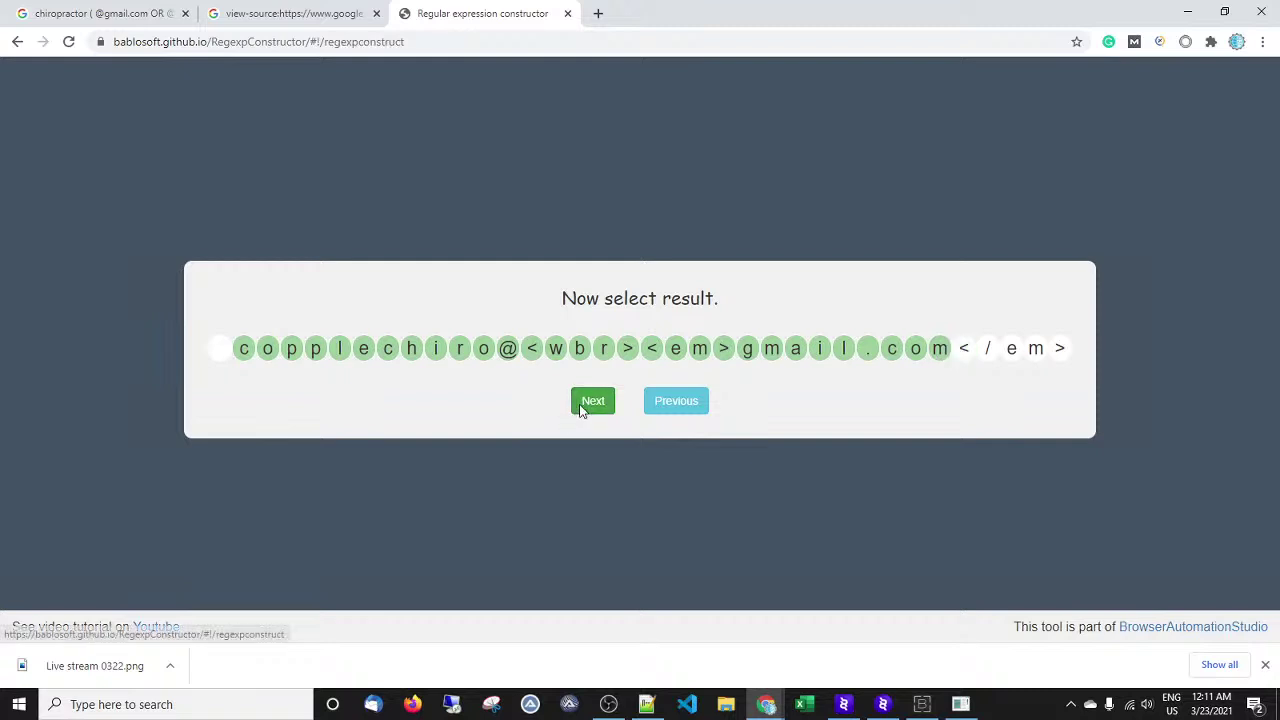
pyautogui.click(588, 403)
# Convert the leading space to Whitespace occurring one time and keep the closing </em> as exact text.
pyautogui.click(202, 357)
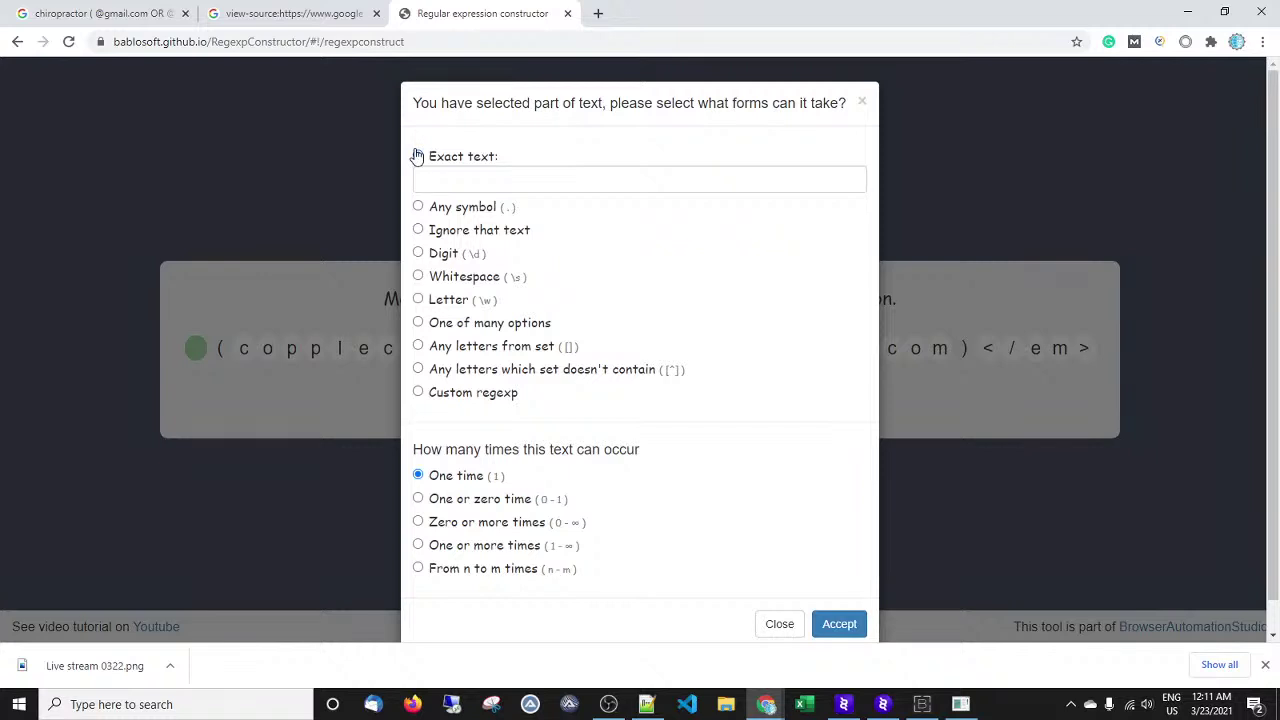
pyautogui.click(492, 278)
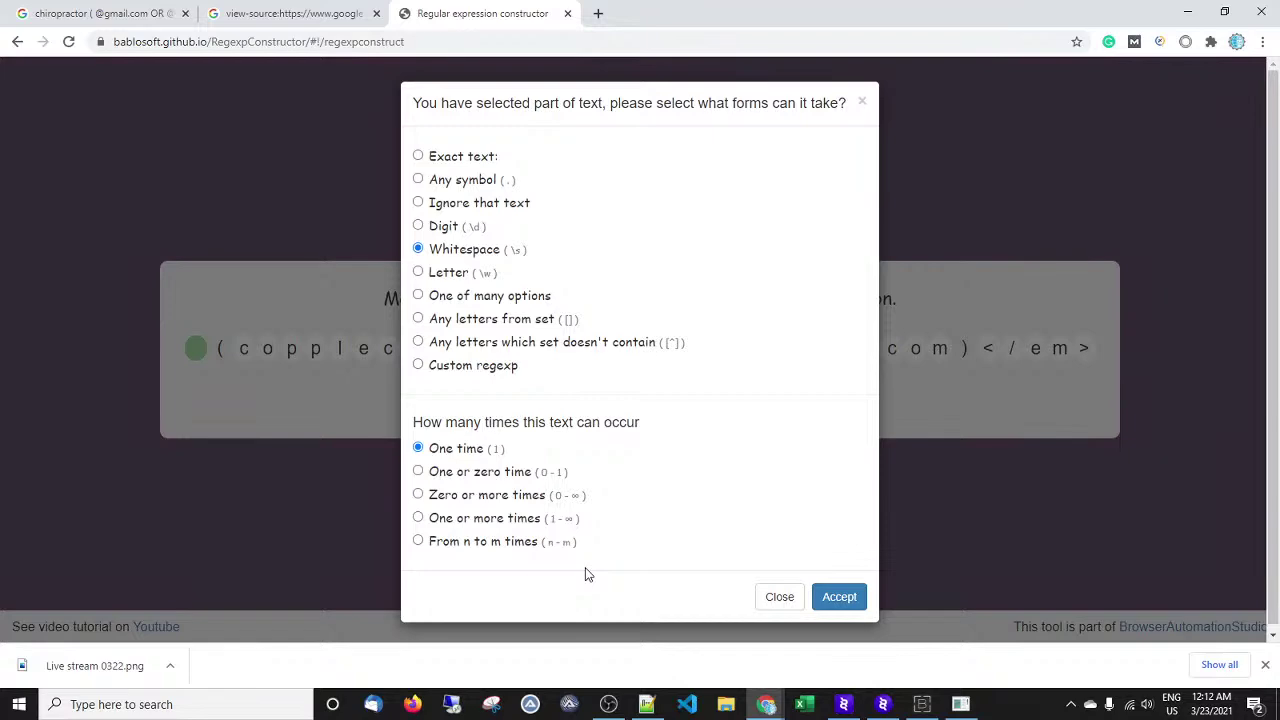
pyautogui.click(836, 597)
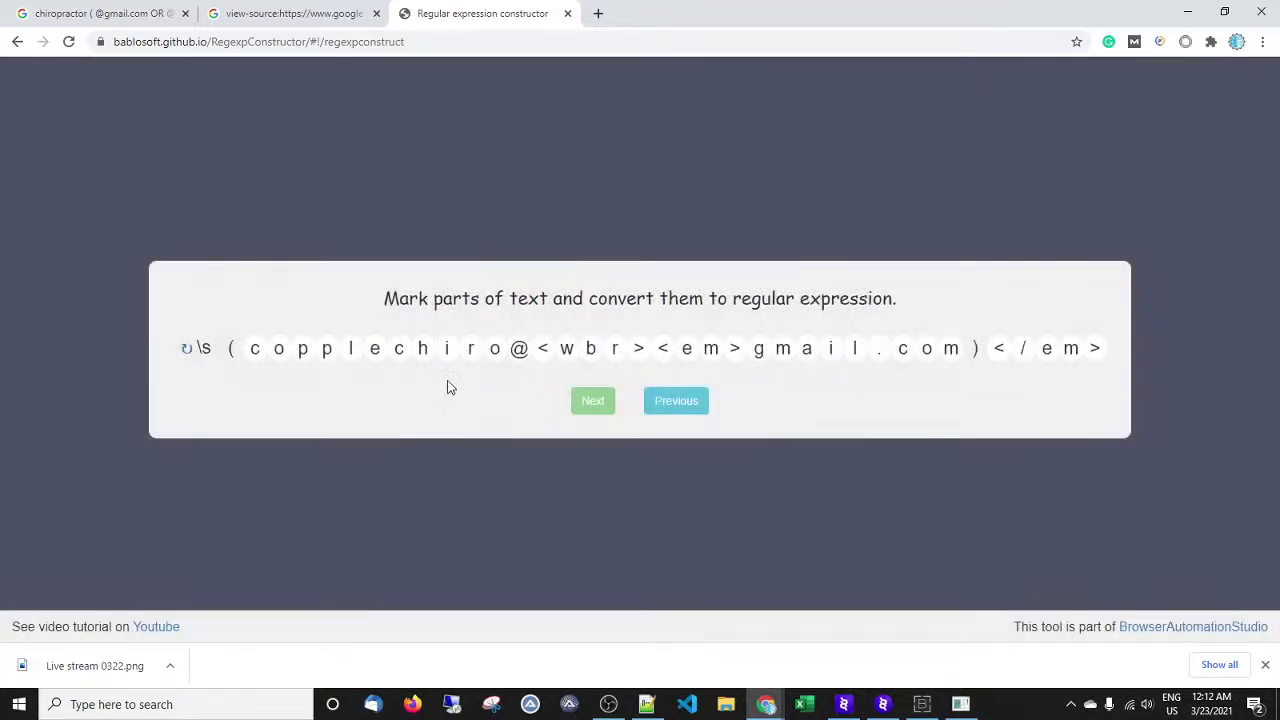
pyautogui.moveTo(998, 348); pyautogui.dragTo(1099, 352)
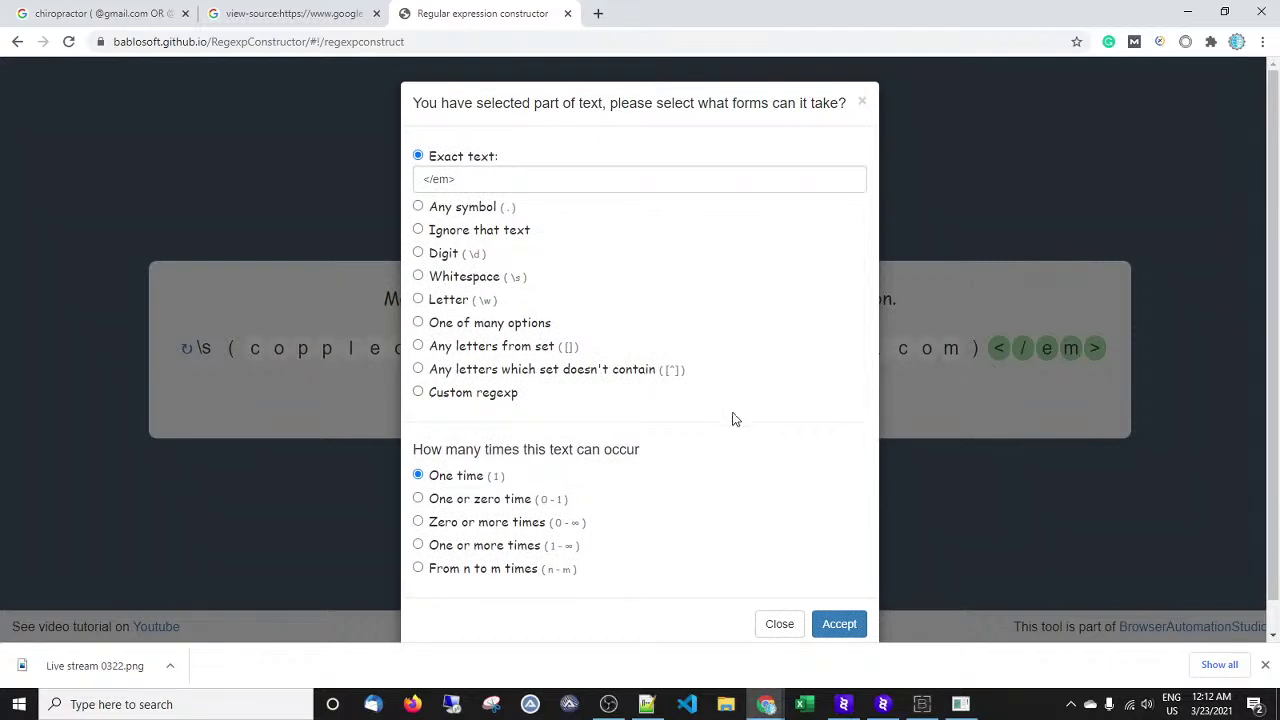
pyautogui.click(838, 622)
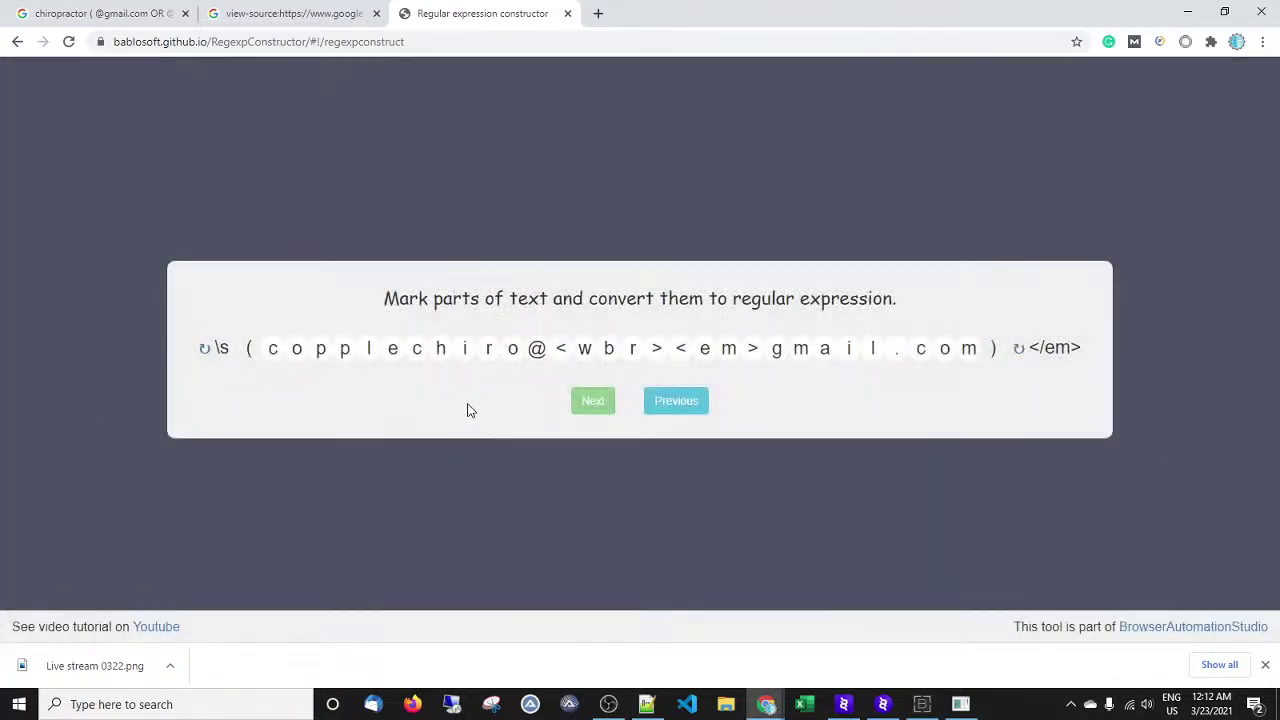
# Convert the e-mail part to Any symbol occurring one or more times, matched as few times as possible.
pyautogui.moveTo(272, 348); pyautogui.dragTo(966, 350)
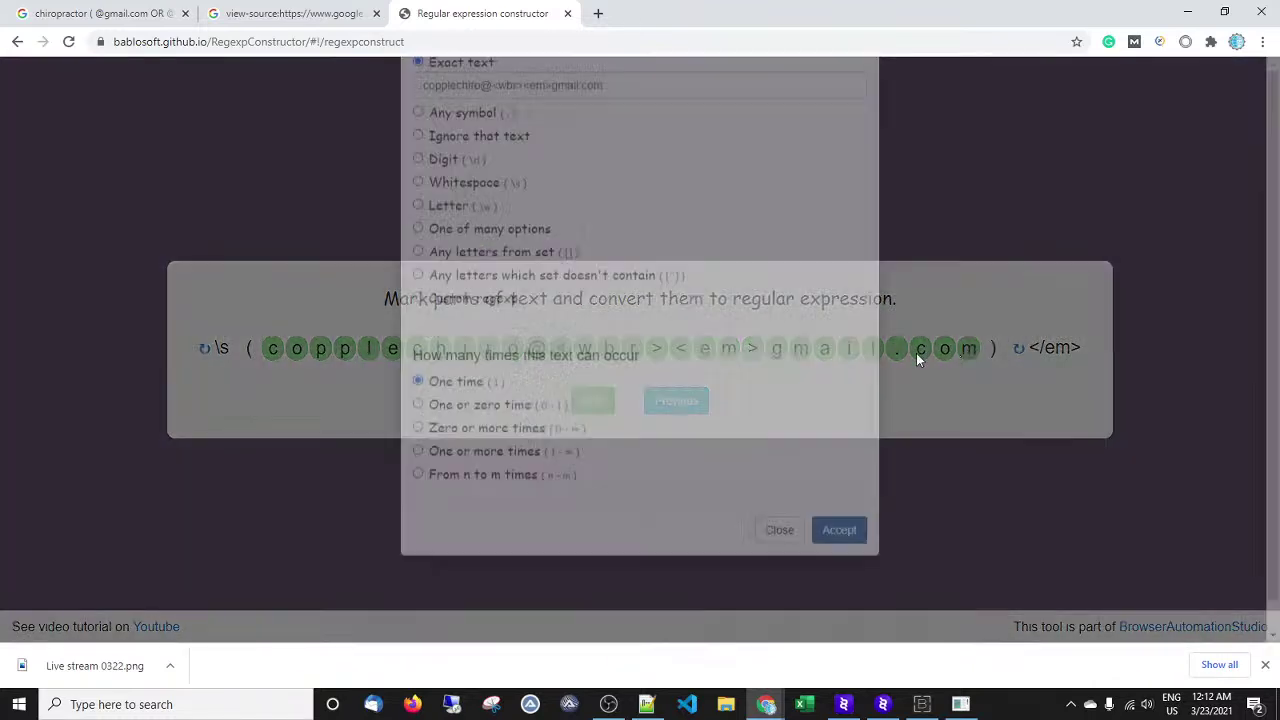
pyautogui.click(455, 210)
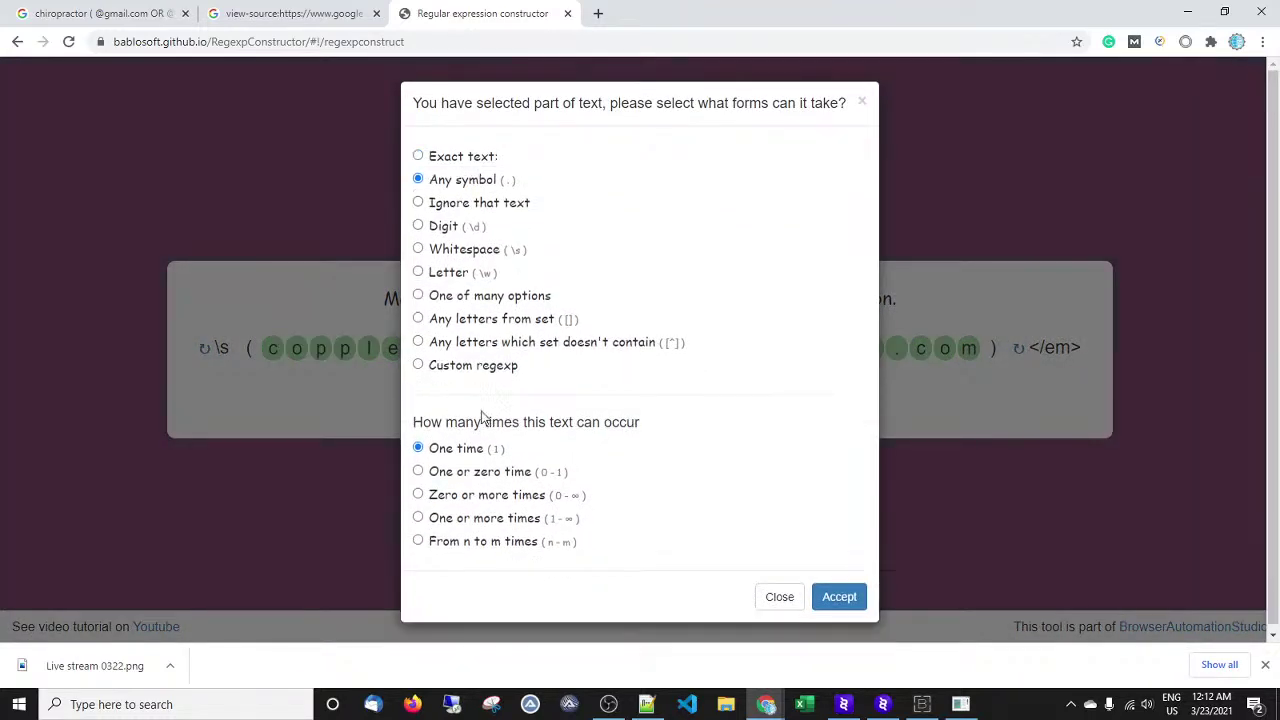
pyautogui.click(468, 518)
pyautogui.click(428, 570)
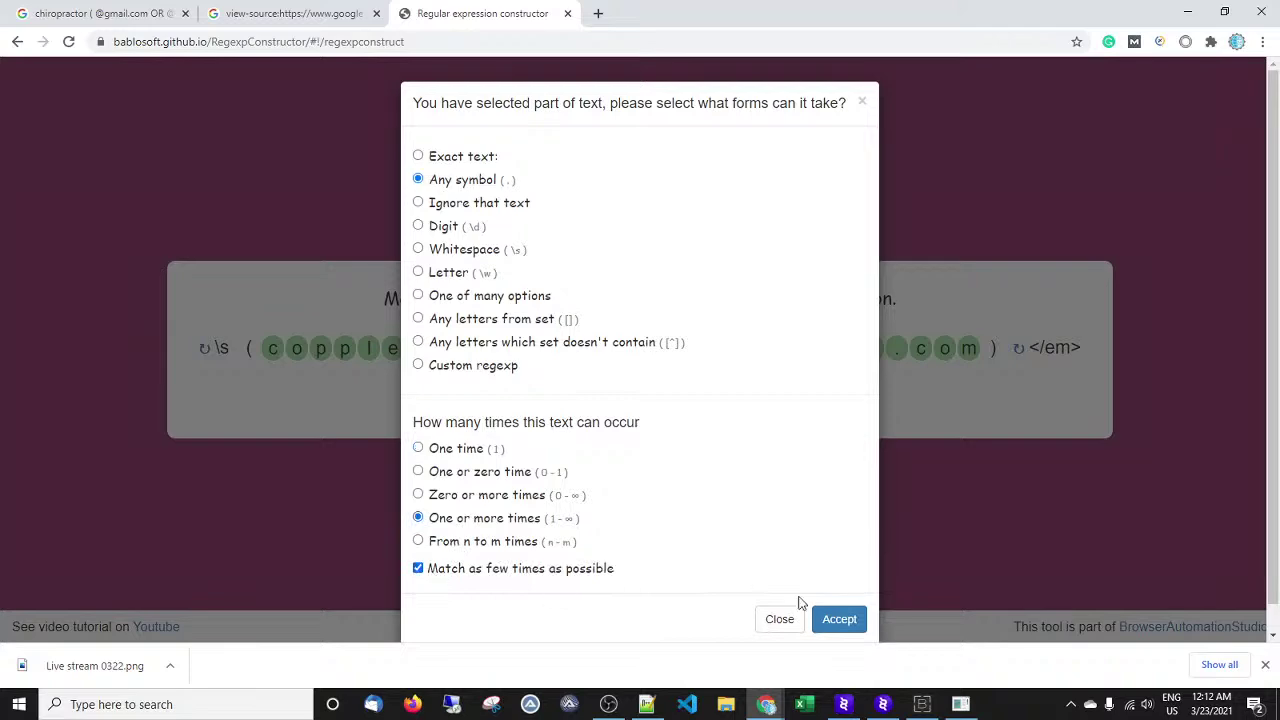
pyautogui.click(845, 620)
# Test the generated expression on the second e-mail's snippet and examine the <wbr><em> tags inside the captured result.
pyautogui.click(608, 403)
pyautogui.click(430, 266)
pyautogui.hotkey('ctrl', 'v')
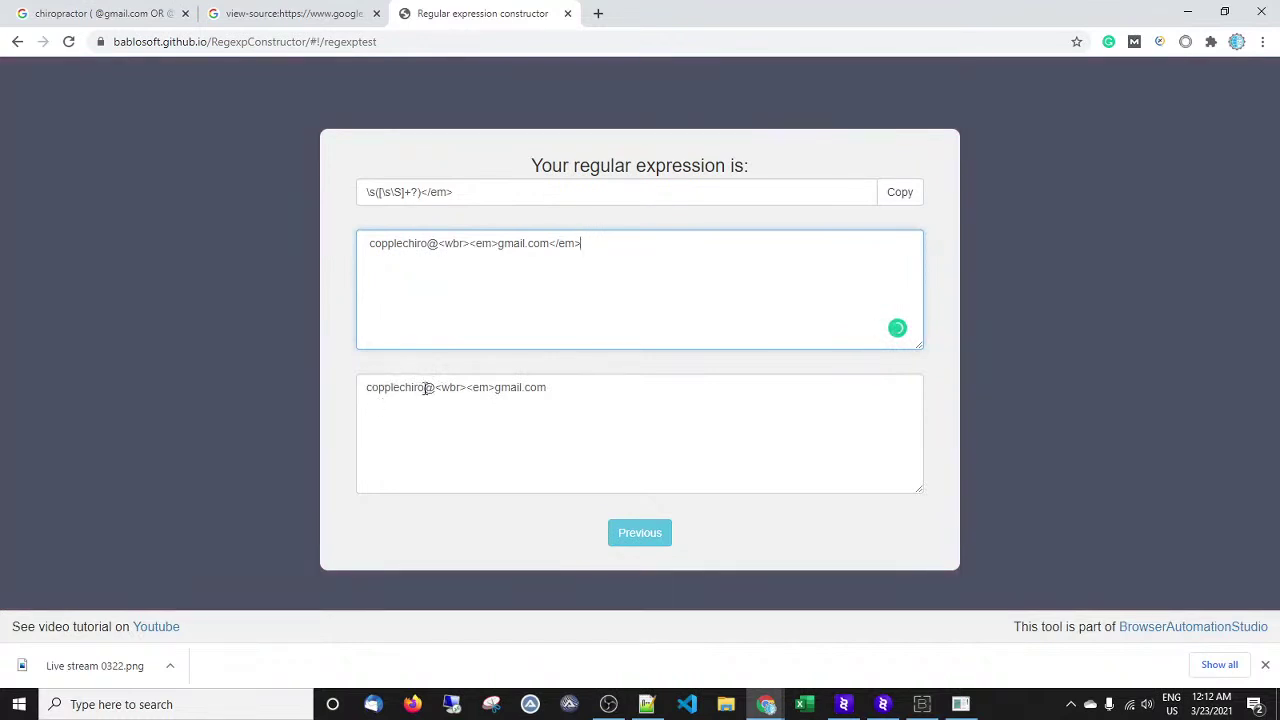
pyautogui.moveTo(433, 388); pyautogui.dragTo(492, 388)
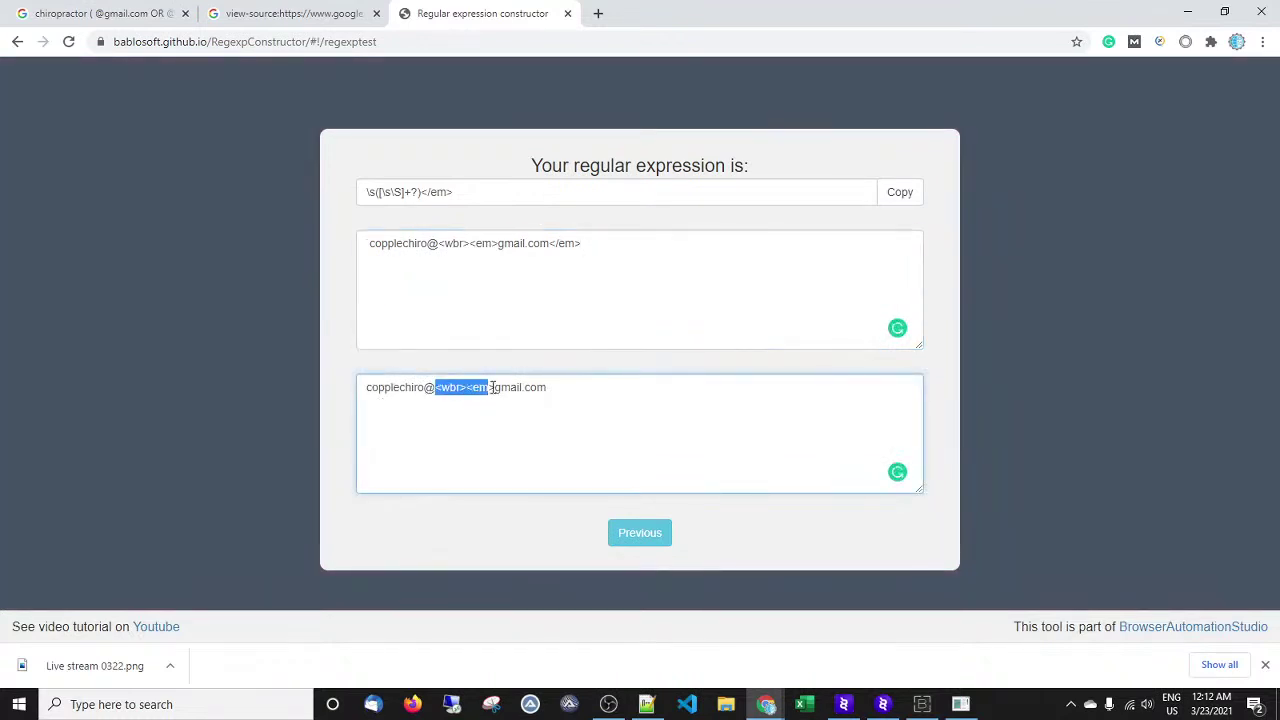
pyautogui.click(430, 387)
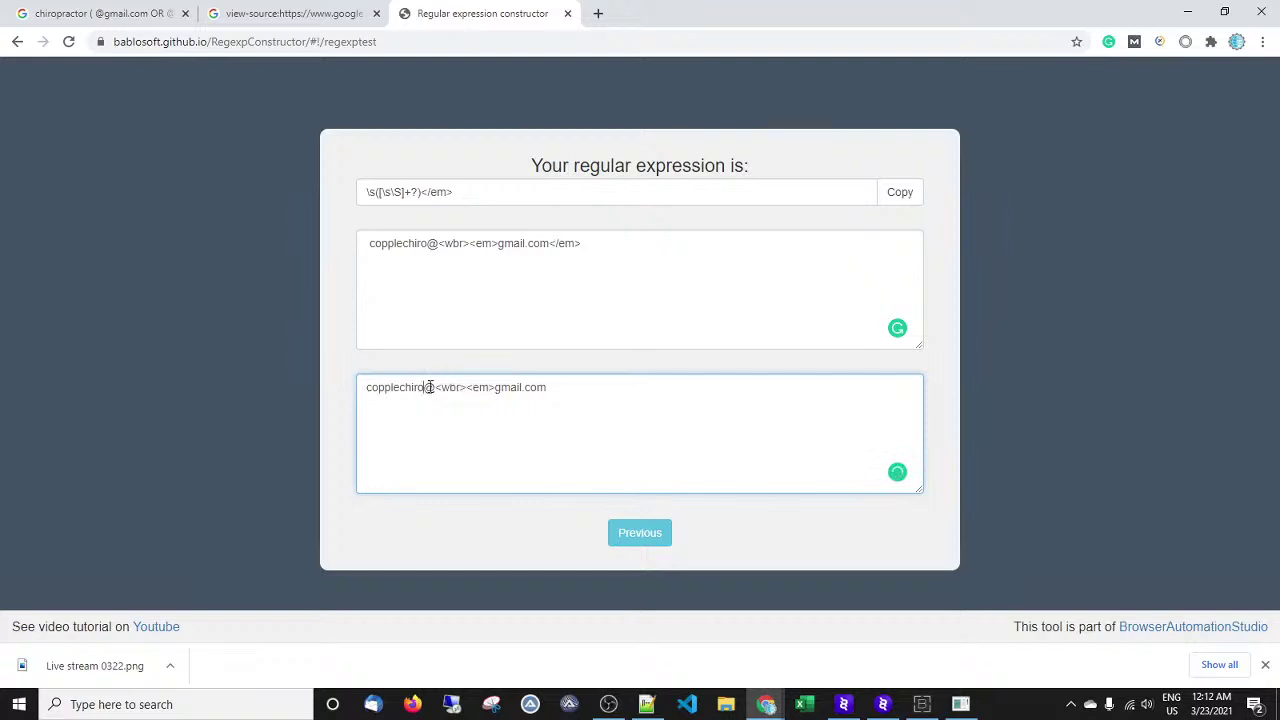
pyautogui.moveTo(435, 387); pyautogui.dragTo(495, 387)
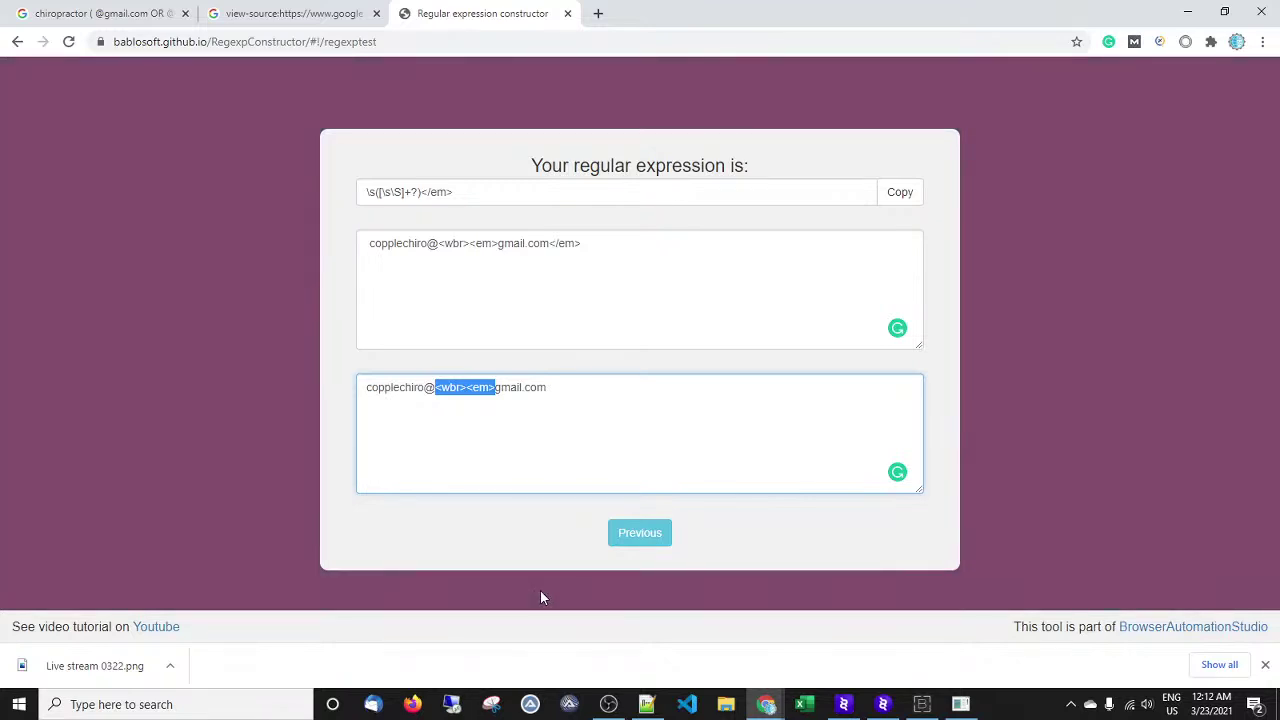
pyautogui.click(520, 463)
pyautogui.moveTo(435, 387); pyautogui.dragTo(497, 389)
pyautogui.click(367, 394)
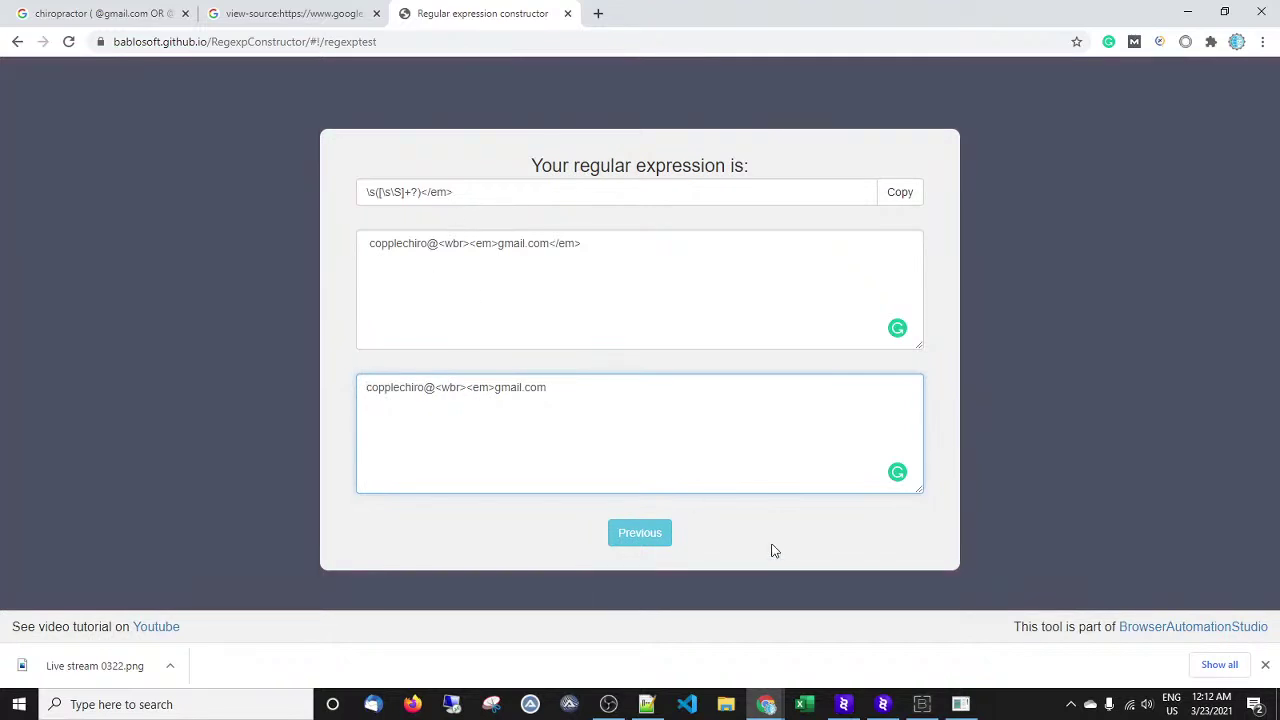
# Copy the expression \s([\s\S]+?)</em> into Notepad++ after a dash beside the second e-mail, and add a dash after the first e-mail.
pyautogui.tripleClick(398, 192)
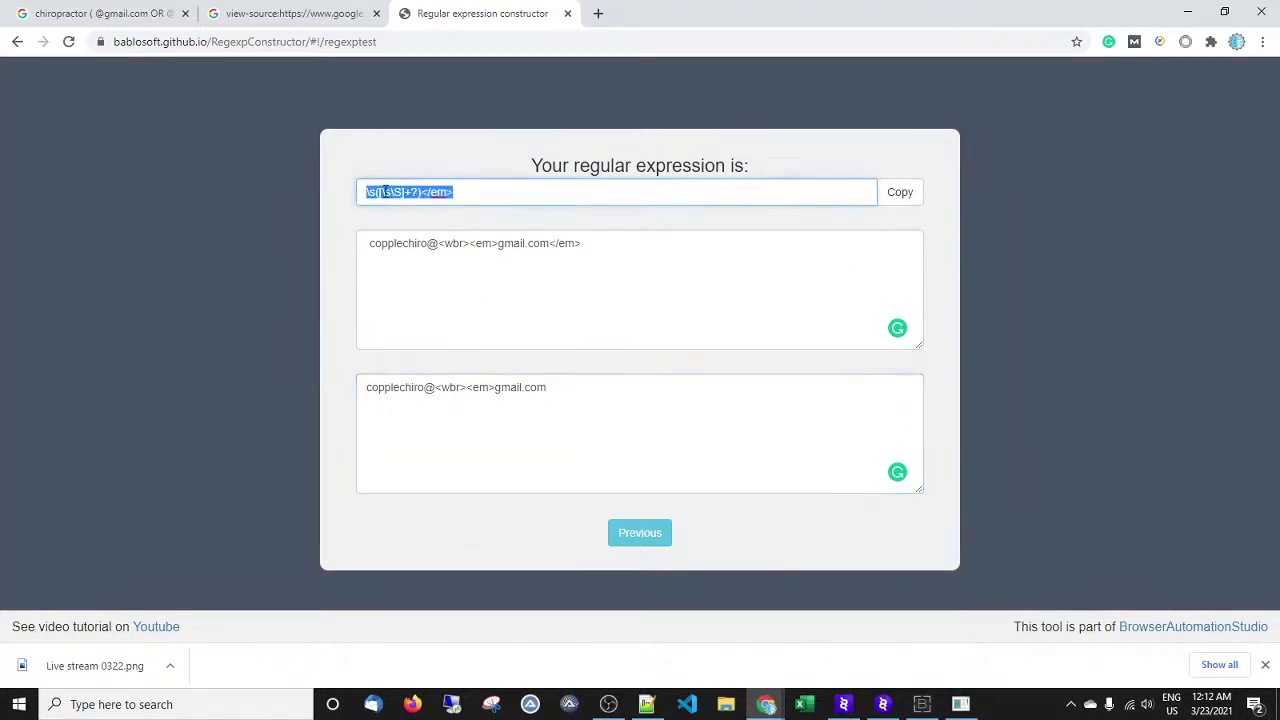
pyautogui.rightClick(390, 194)
pyautogui.click(425, 252)
pyautogui.click(647, 704)
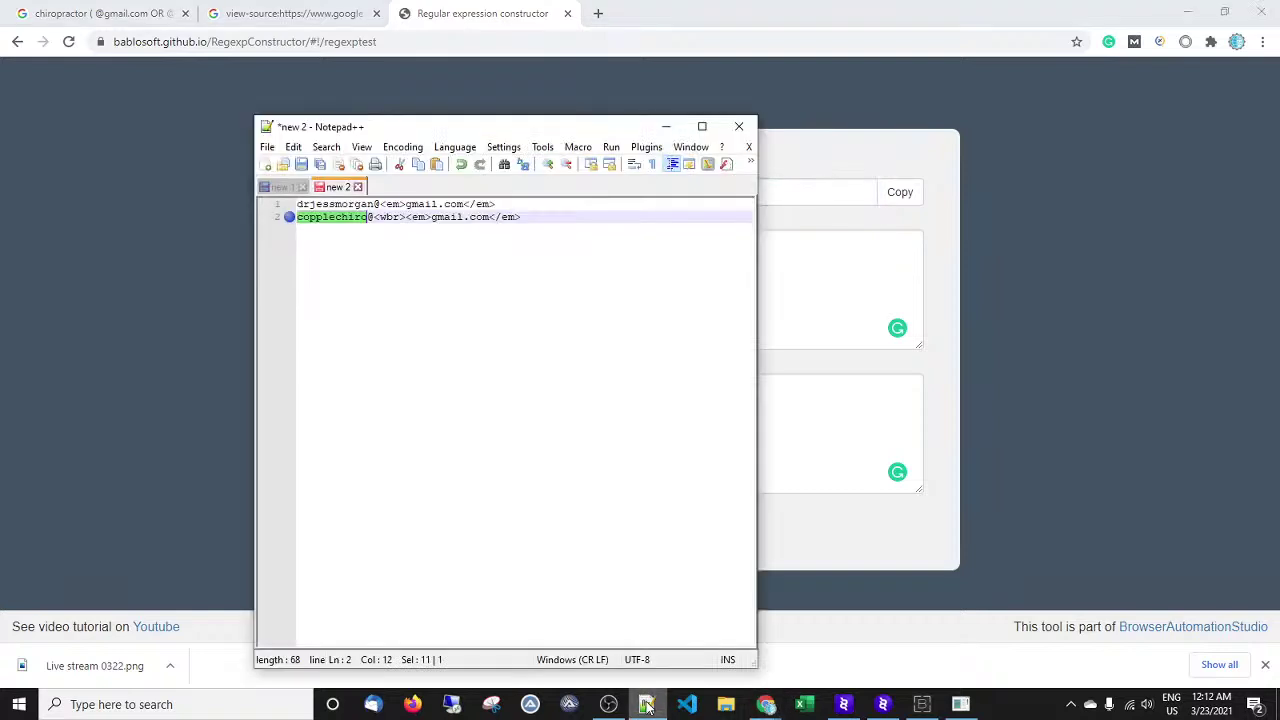
pyautogui.press('Return')
pyautogui.press('Return')
pyautogui.press('Return')
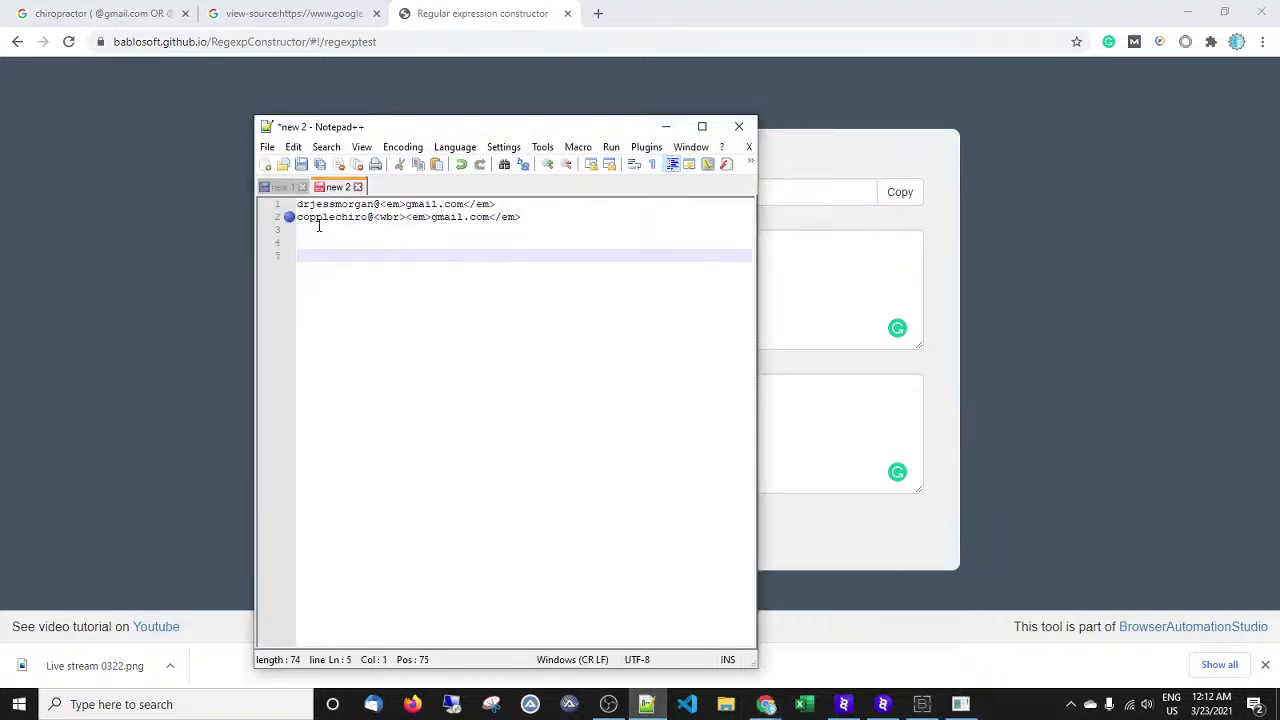
pyautogui.click(558, 227)
pyautogui.click(556, 219)
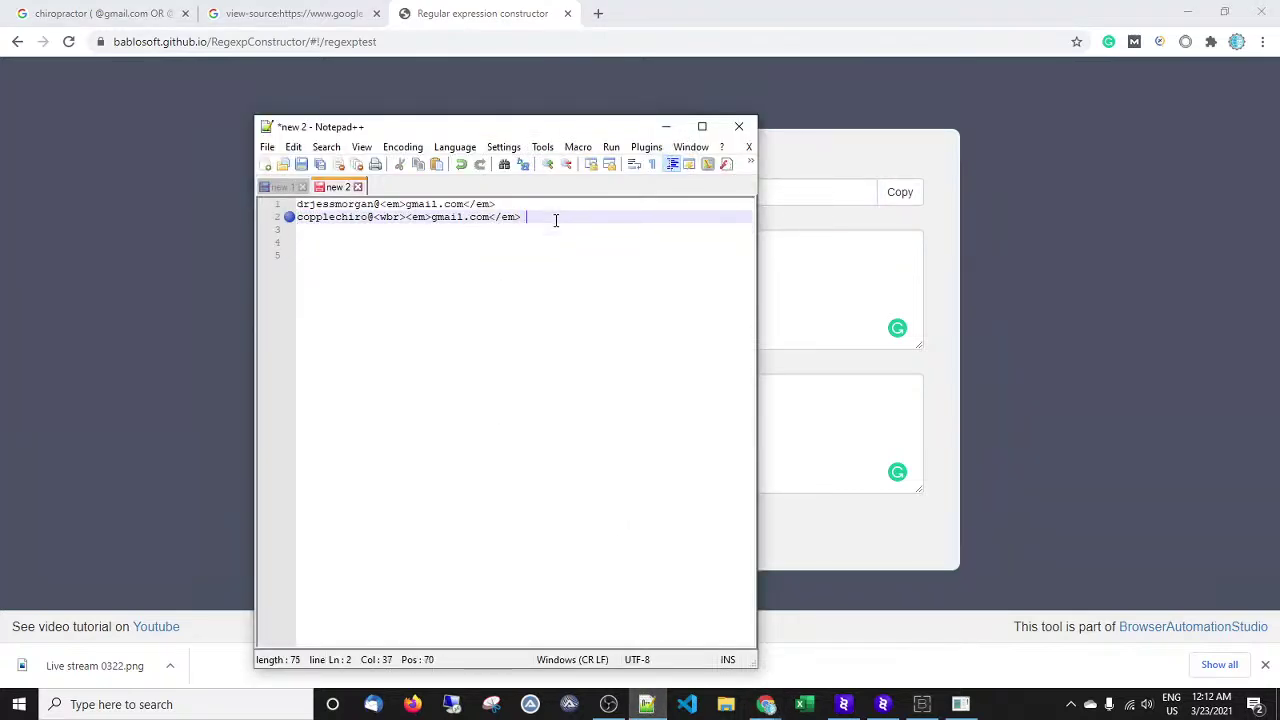
pyautogui.write('-')
pyautogui.hotkey('ctrl', 'v')
pyautogui.click(543, 204)
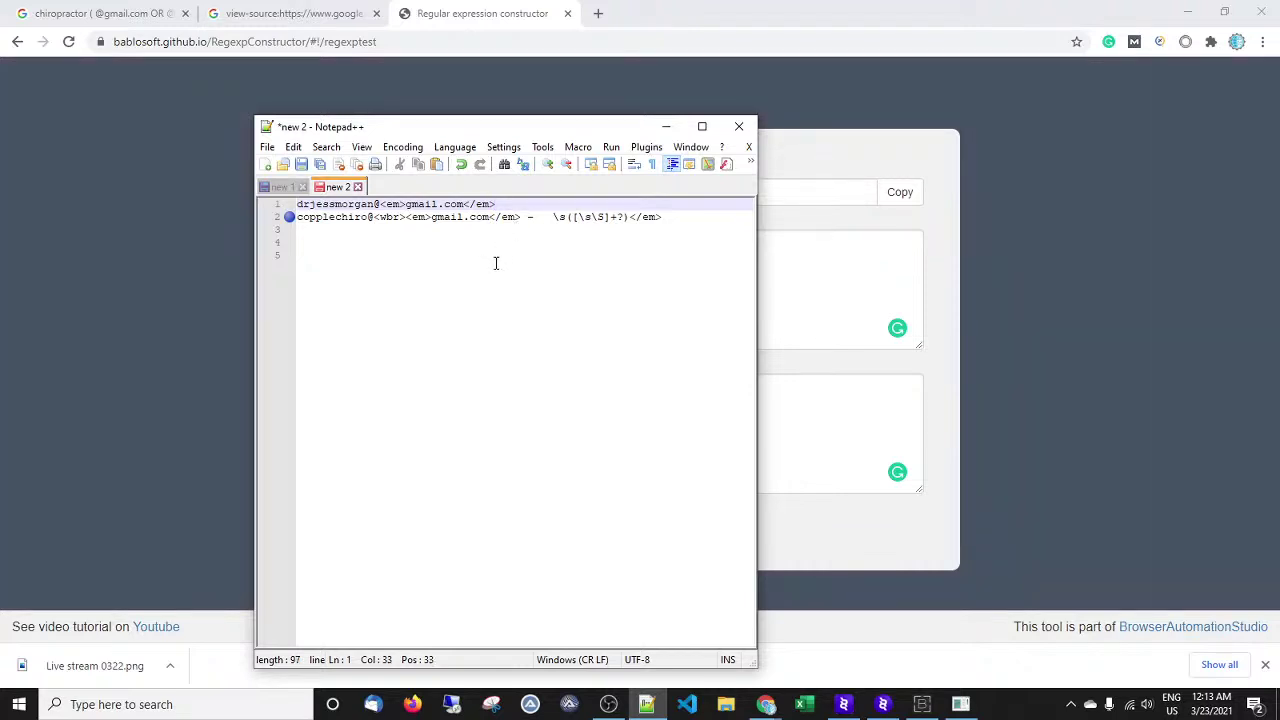
pyautogui.click(162, 334)
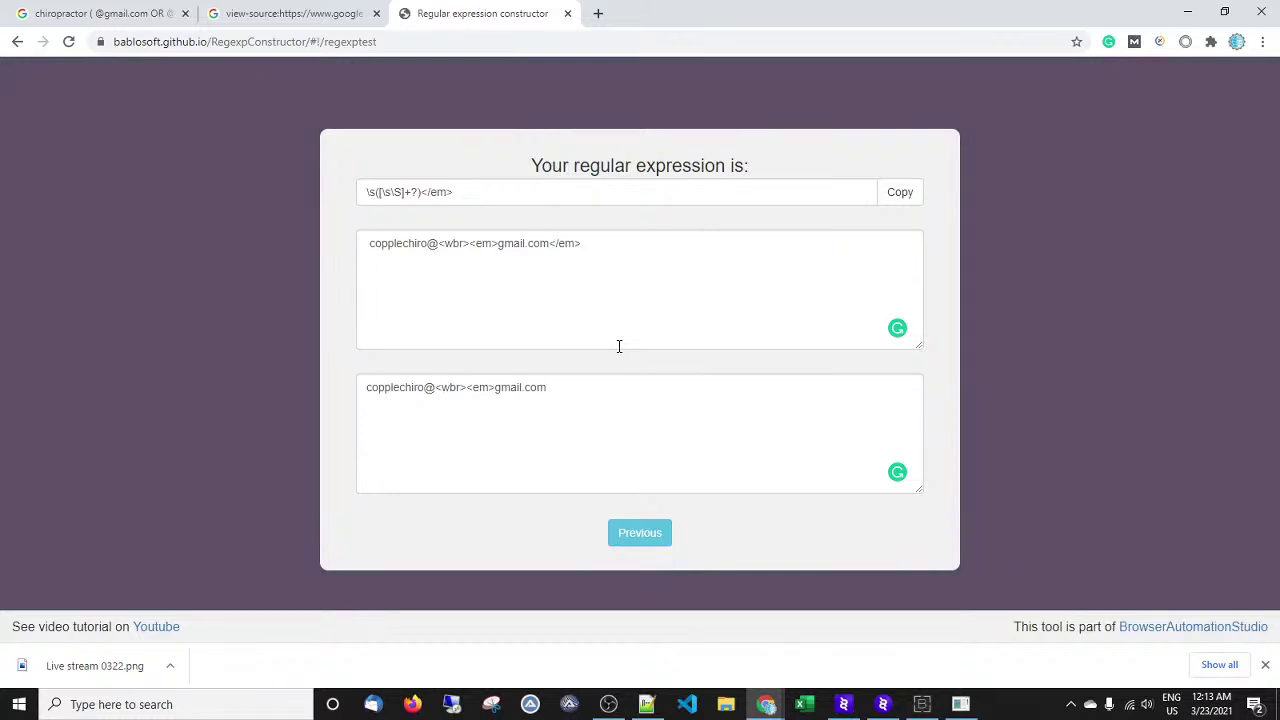
# Go back to the regex constructor's input page and clear the sample text.
pyautogui.click(652, 540)
pyautogui.click(652, 405)
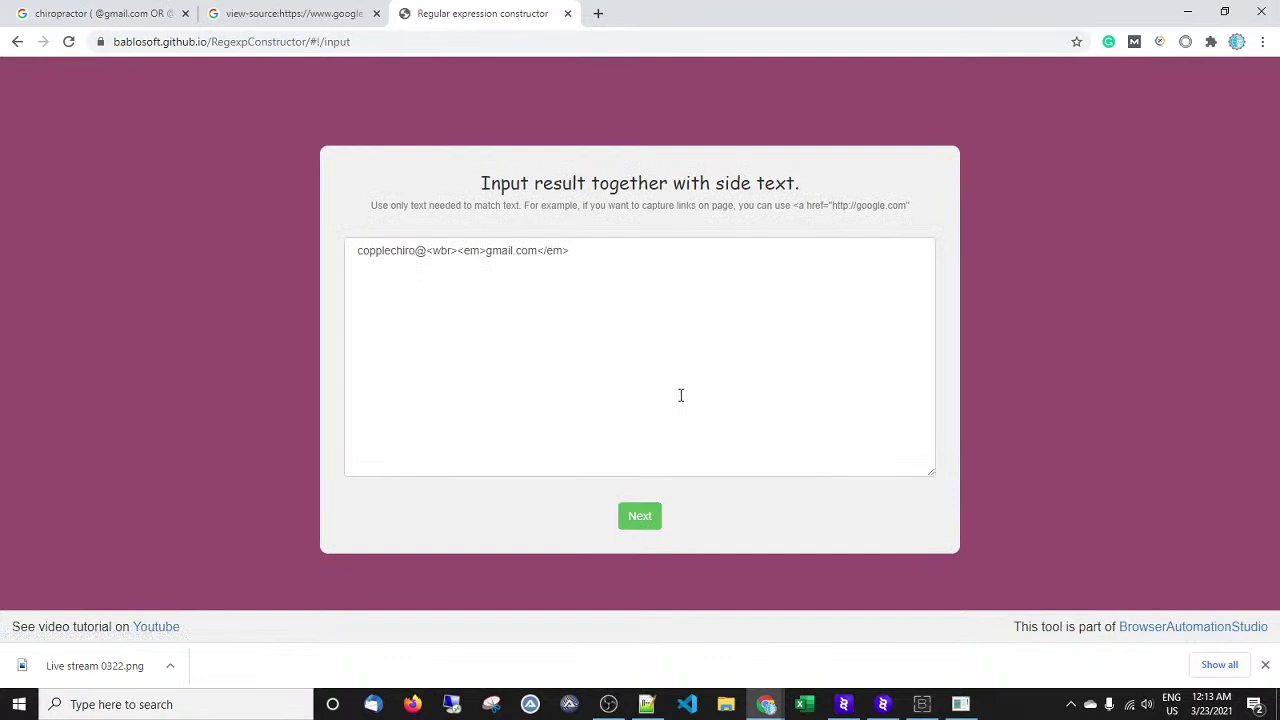
pyautogui.hotkey('ctrl', 'a')
pyautogui.press('BackSpace')
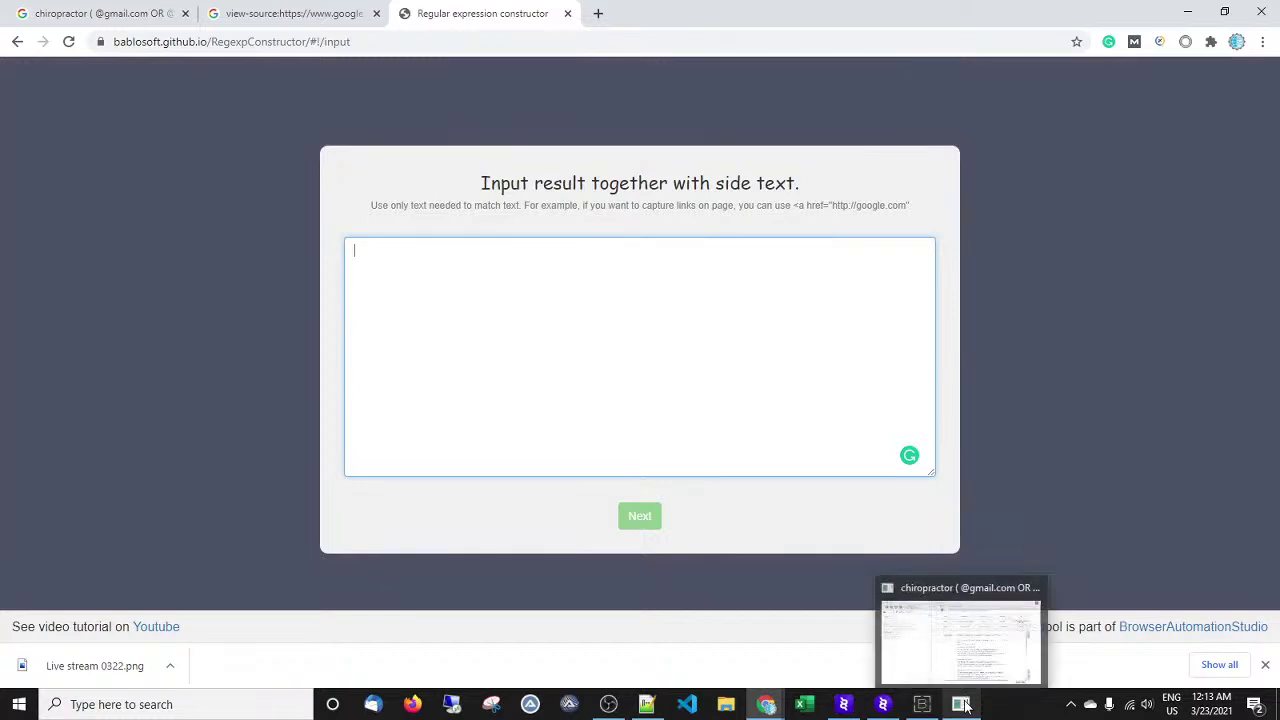
# Copy the first e-mail's user name, the part before the @, from the Notepad++ notes.
pyautogui.click(300, 14)
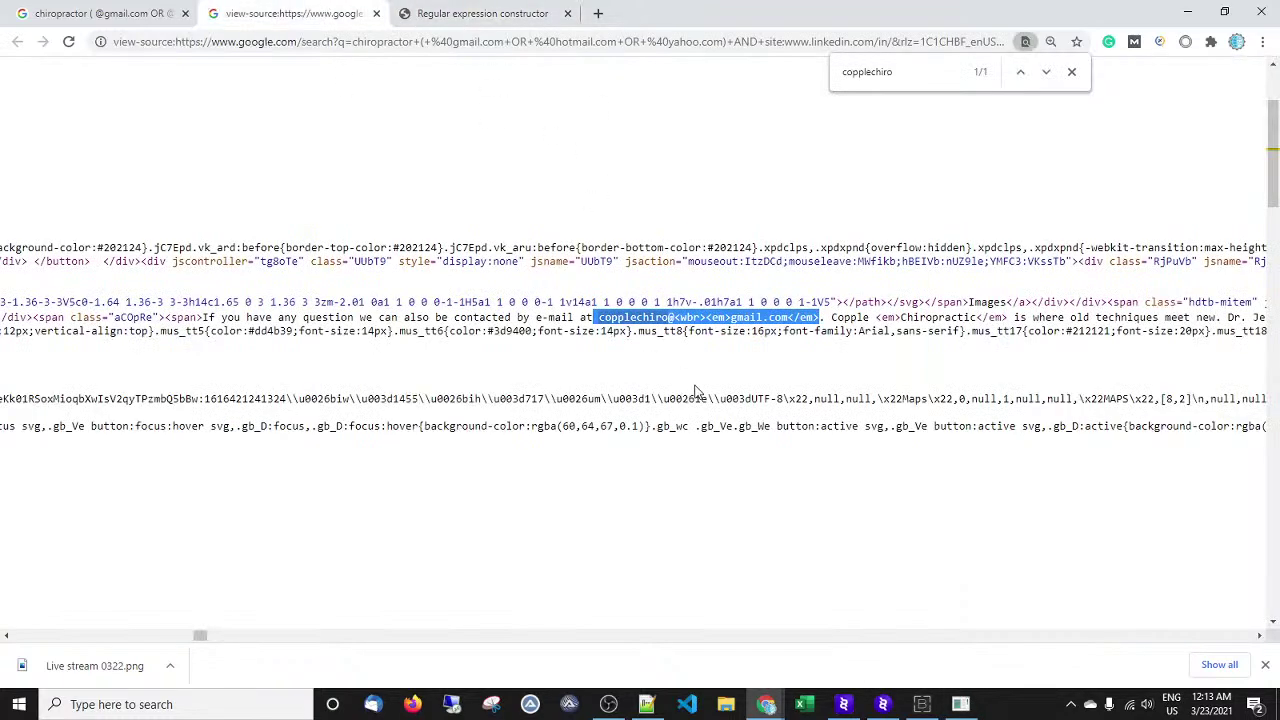
pyautogui.click(648, 702)
pyautogui.click(394, 231)
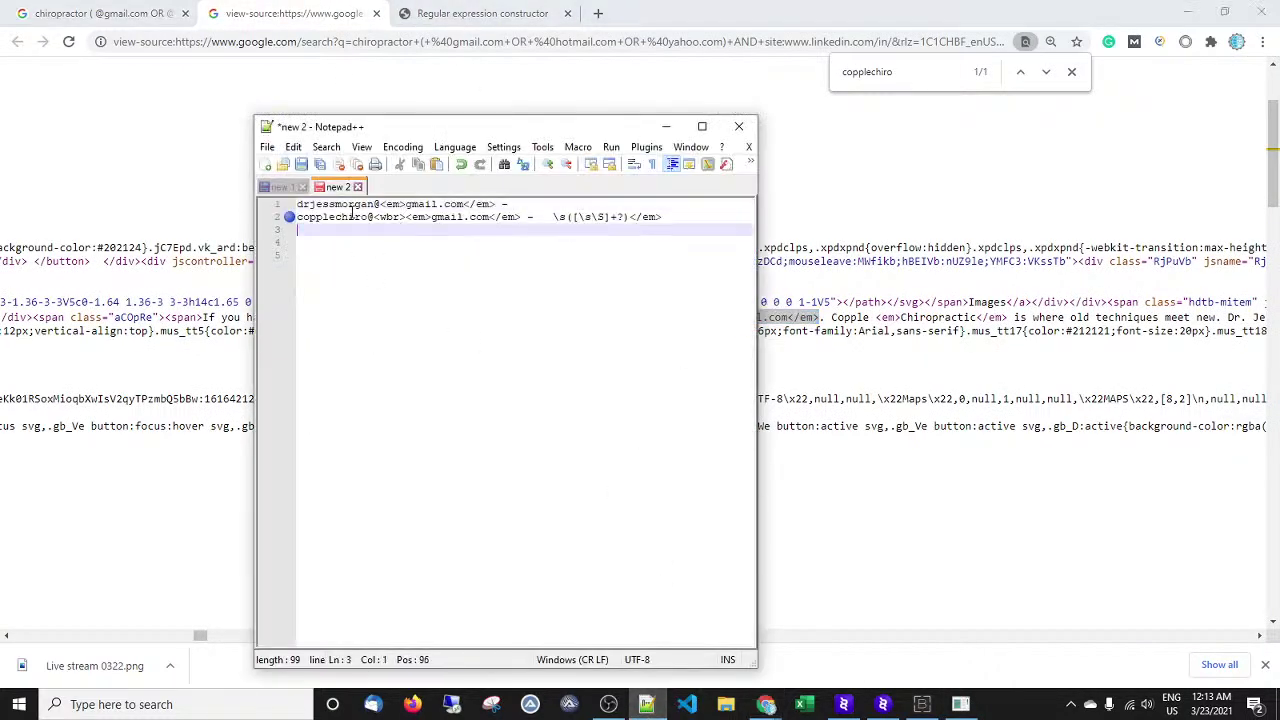
pyautogui.moveTo(300, 203); pyautogui.dragTo(372, 208)
pyautogui.rightClick(372, 207)
pyautogui.click(400, 233)
# Search the Google results source for the copied user name and go to the match that is followed by @<em>gmail.com</em>.
pyautogui.click(437, 14)
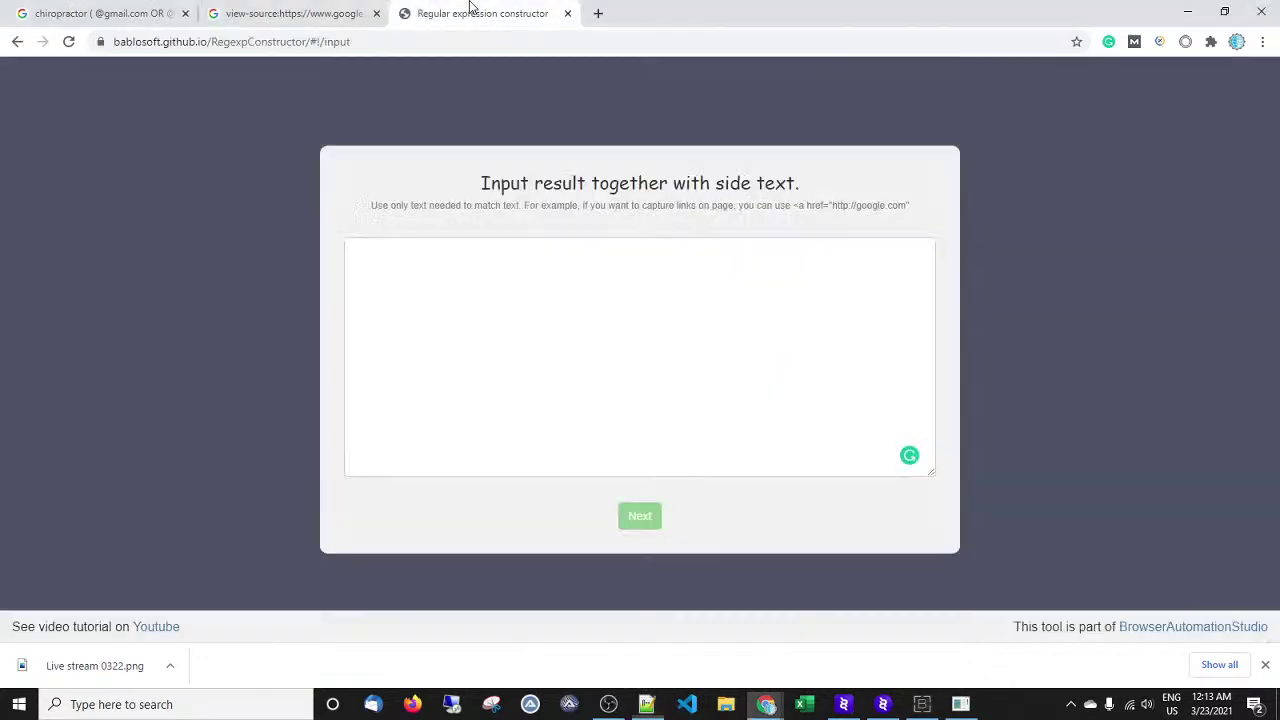
pyautogui.click(300, 13)
pyautogui.hotkey('ctrl', 'f')
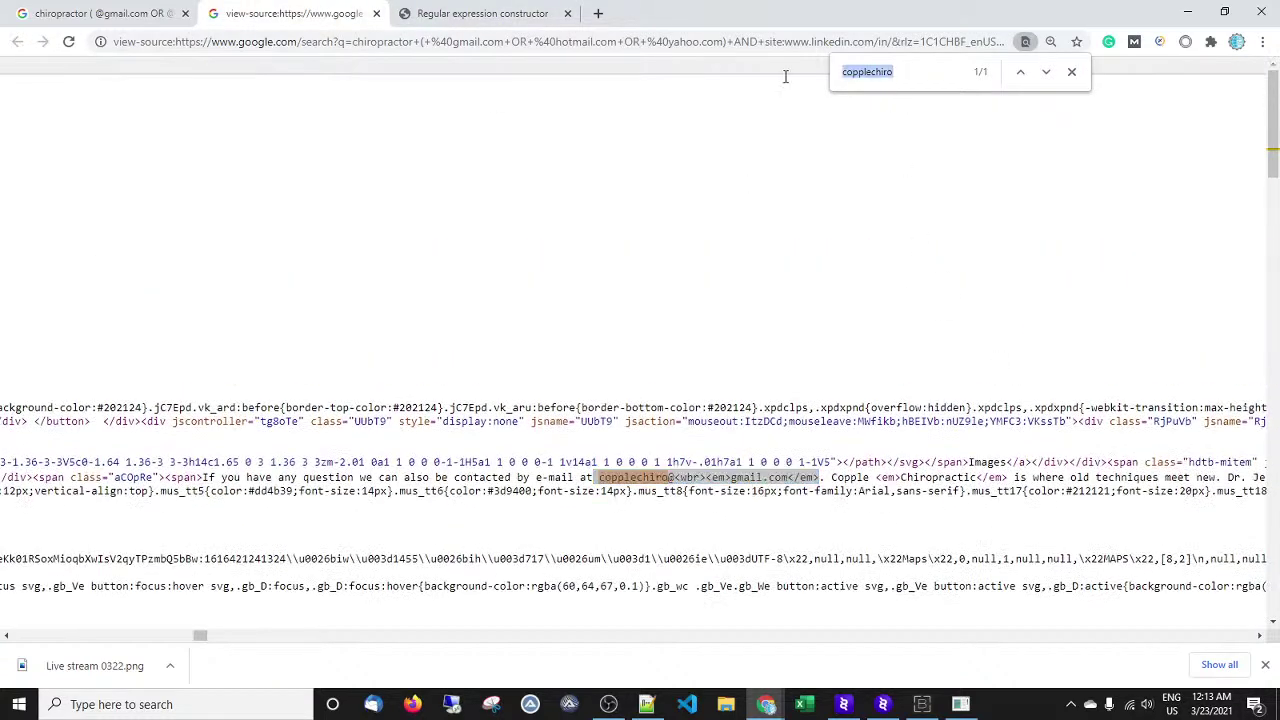
pyautogui.press('BackSpace')
pyautogui.hotkey('ctrl', 'v')
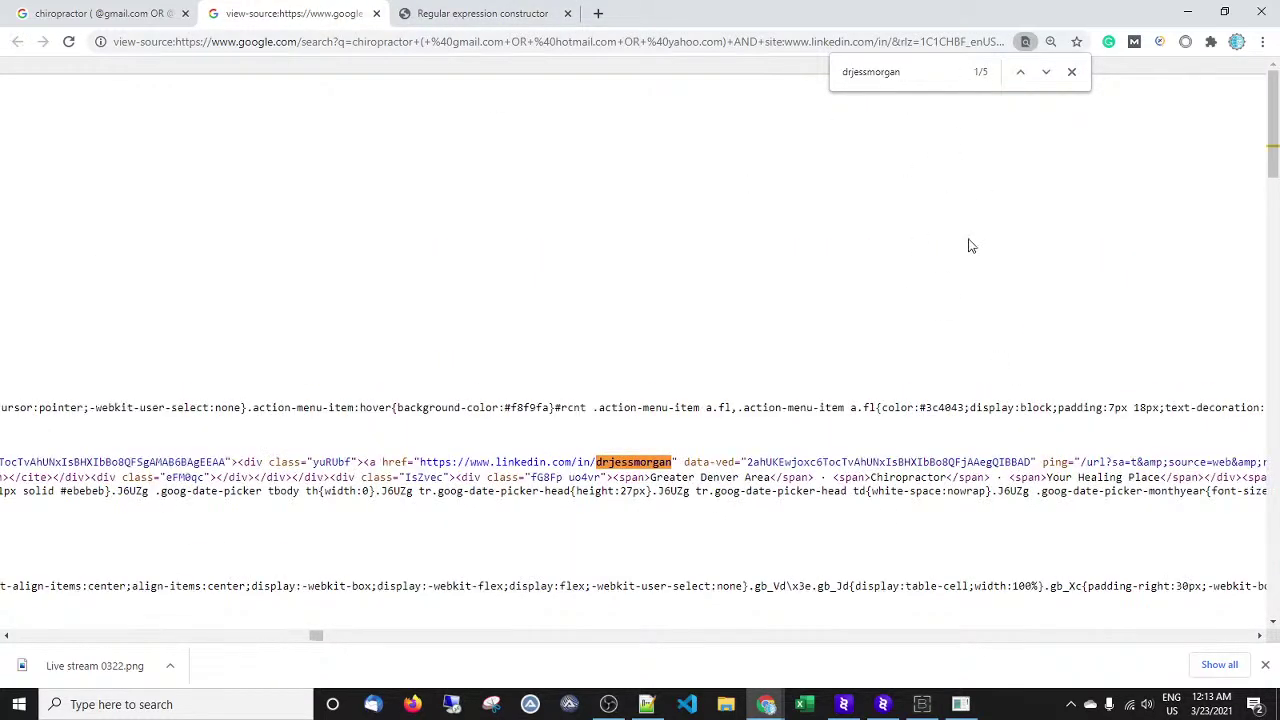
pyautogui.click(1047, 72)
pyautogui.click(1047, 72)
pyautogui.click(1047, 72)
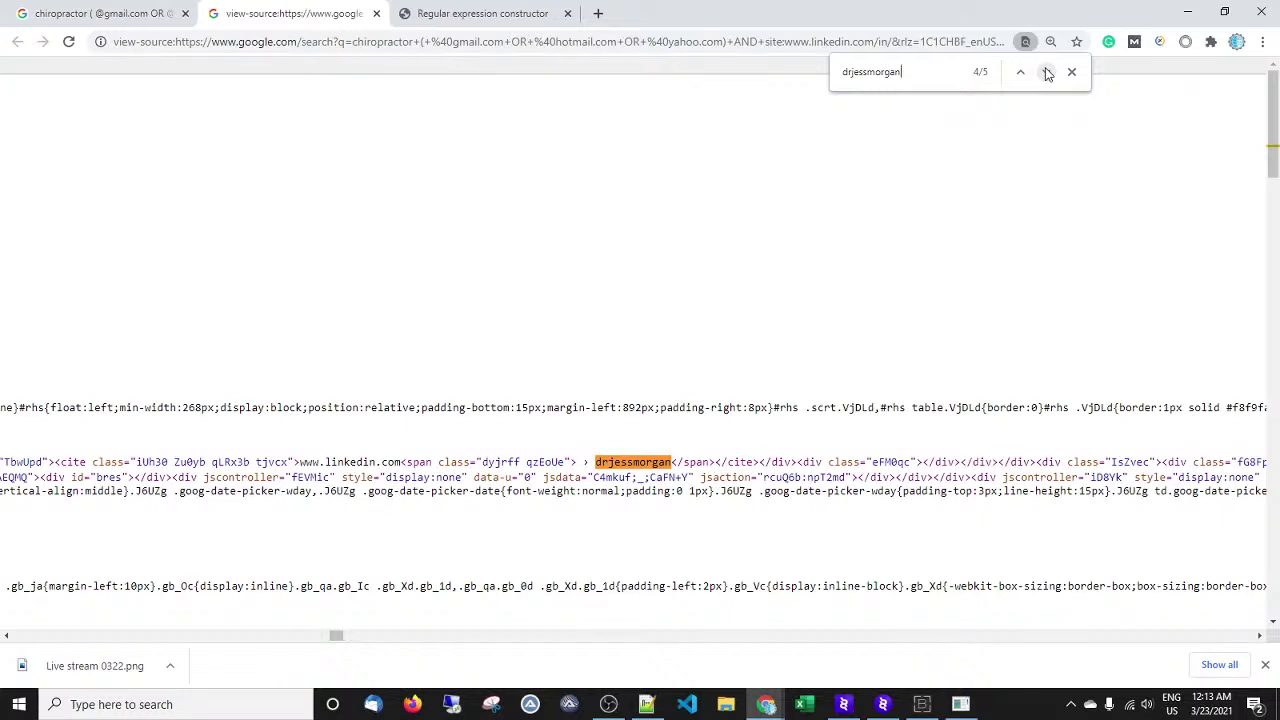
pyautogui.click(1047, 72)
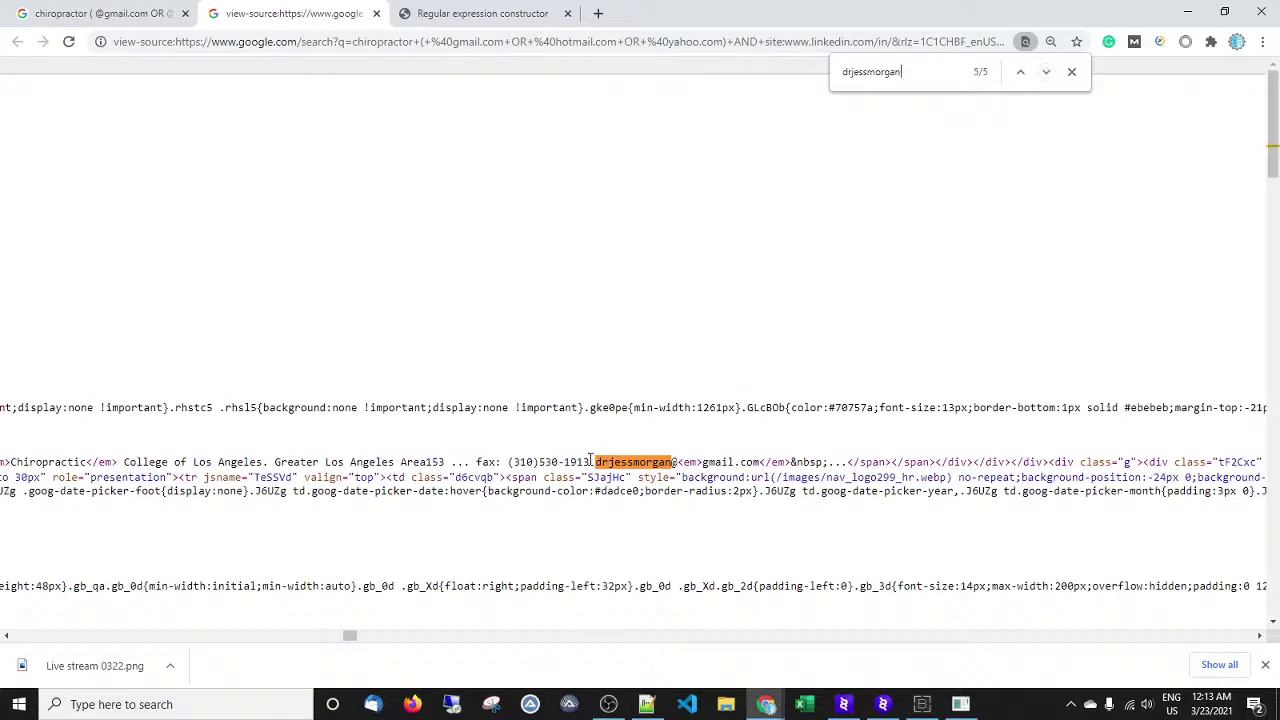
# Copy the tagged first e-mail, from its leading space through </em>, into the regex constructor as the sample text.
pyautogui.moveTo(592, 461); pyautogui.dragTo(790, 462)
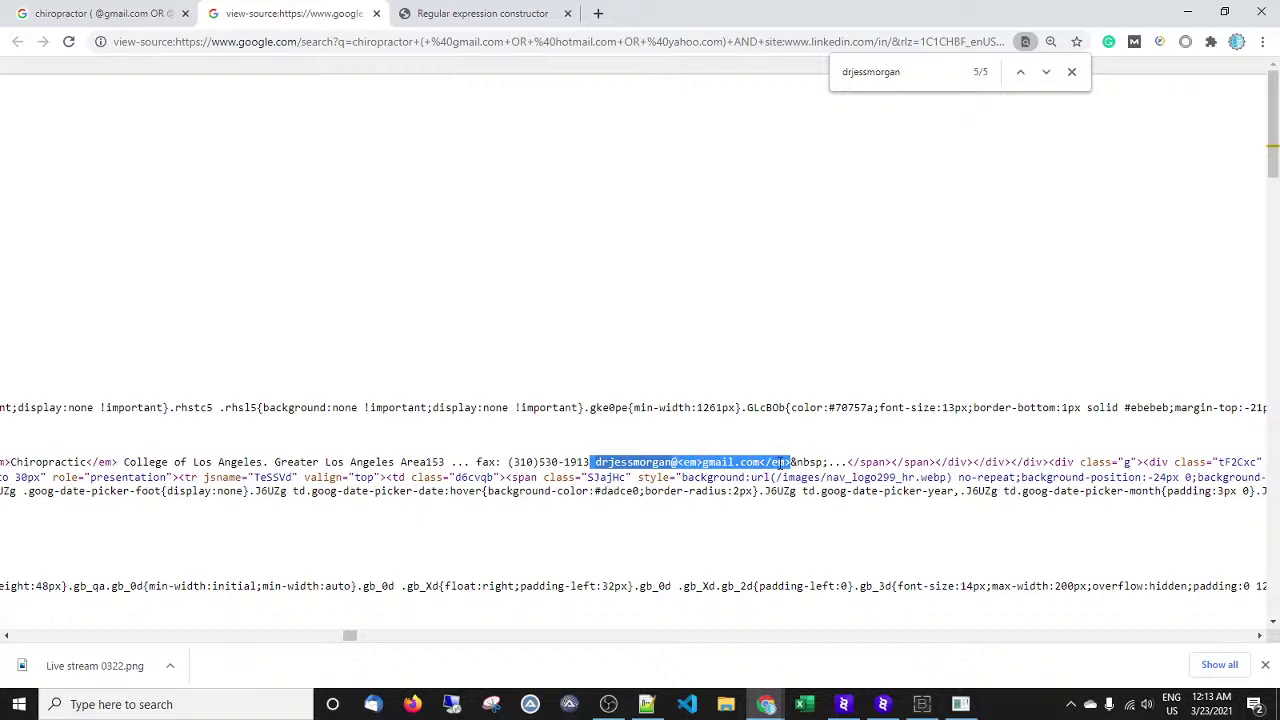
pyautogui.rightClick(780, 467)
pyautogui.click(800, 476)
pyautogui.click(497, 11)
pyautogui.hotkey('ctrl', 'v')
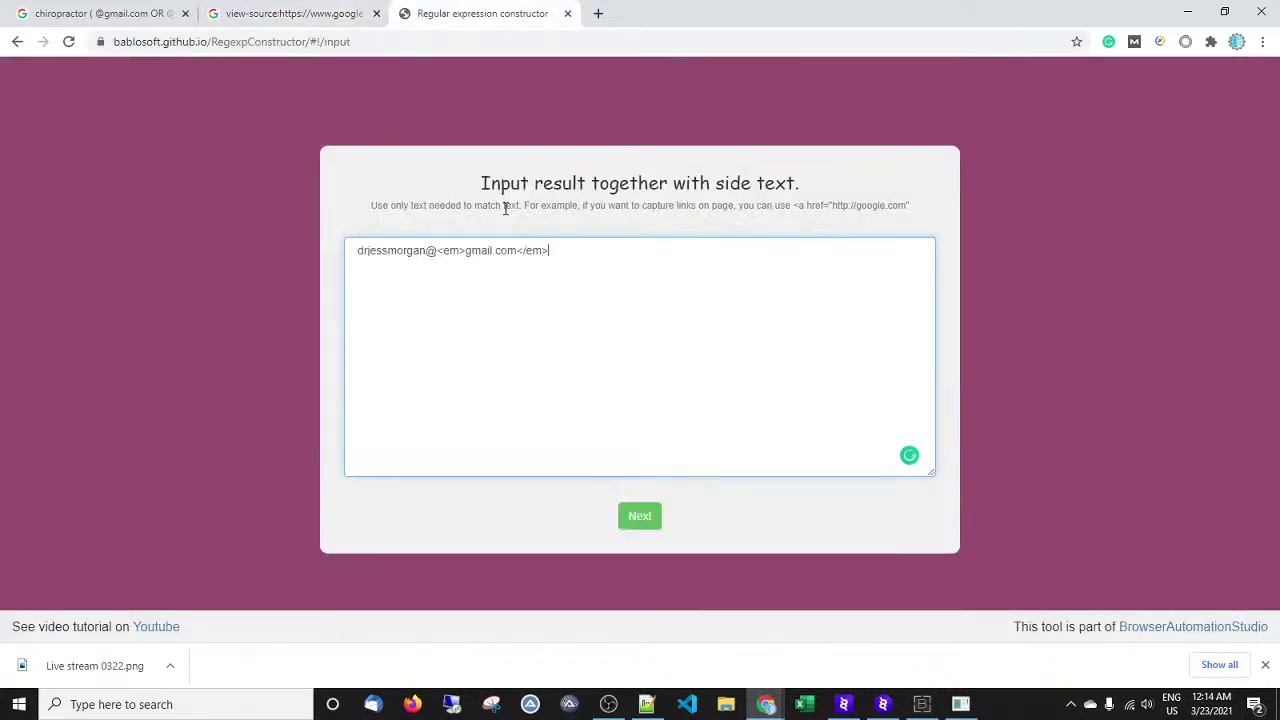
# Mark the e-mail from its first letter through .com as the result, leaving out the leading space and </em>.
pyautogui.click(640, 516)
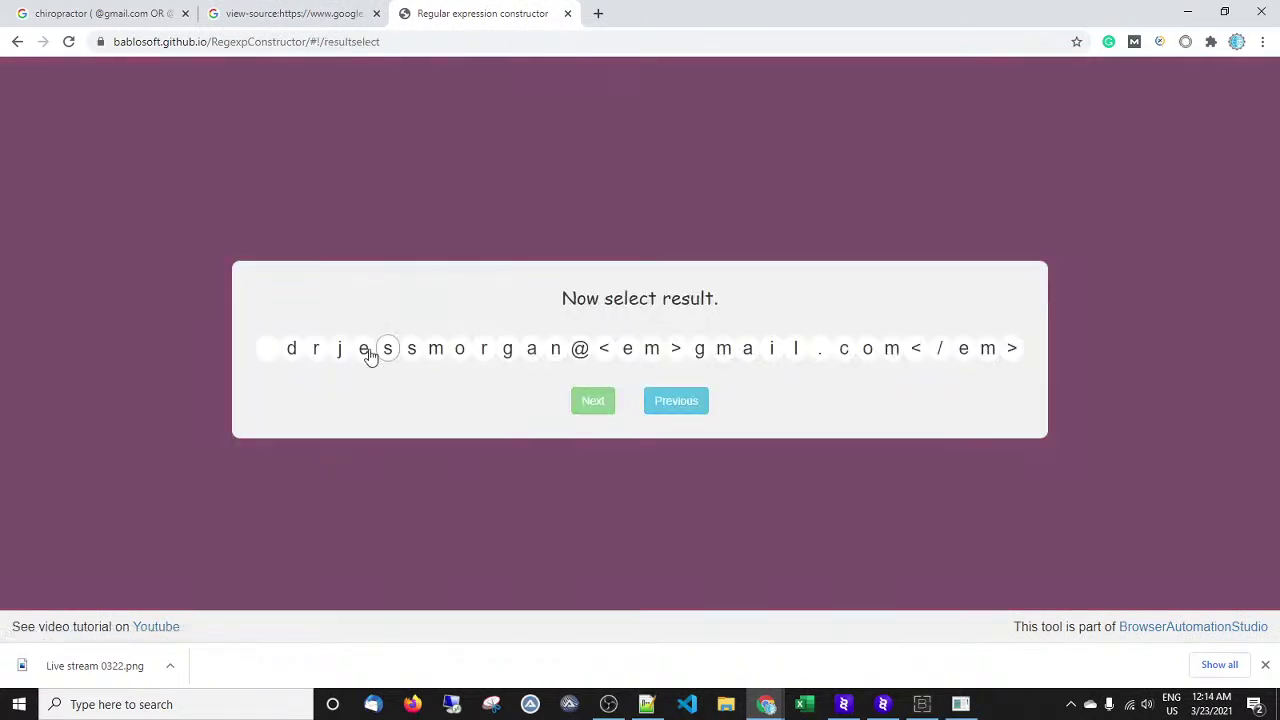
pyautogui.moveTo(288, 352); pyautogui.dragTo(892, 348)
pyautogui.click(593, 400)
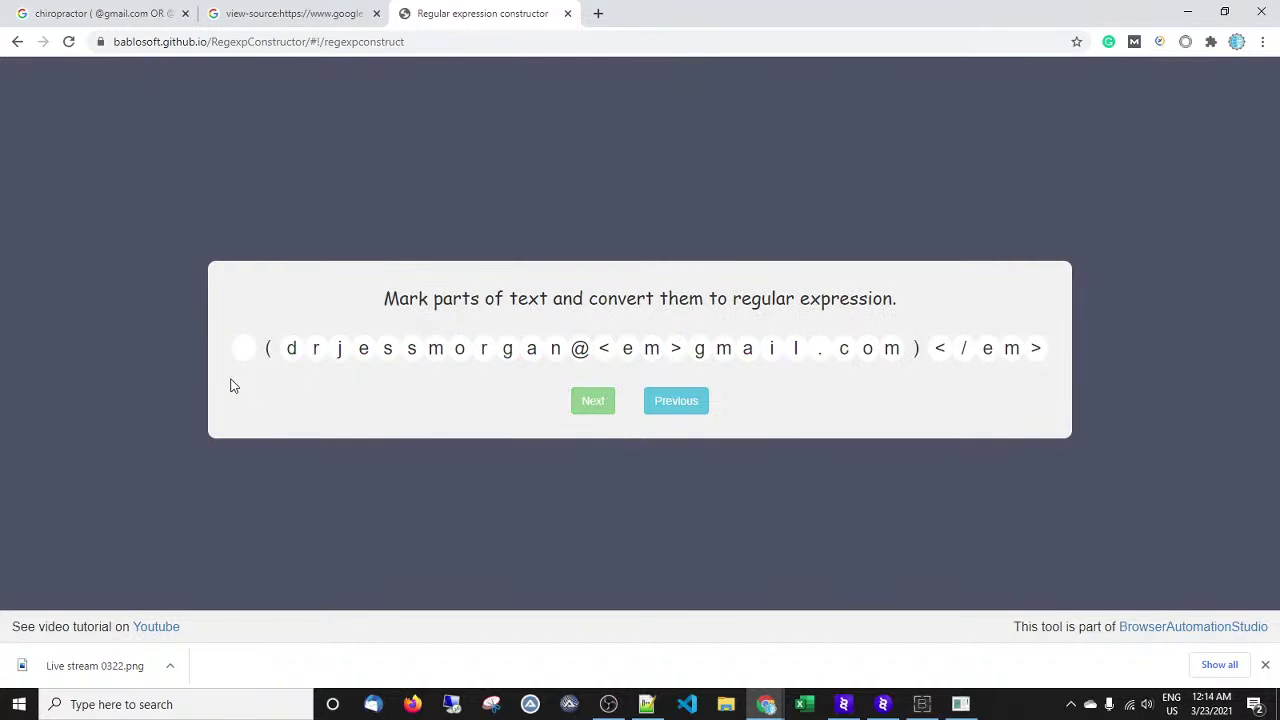
# Convert the leading space to Whitespace occurring one or zero time, matched as few times as possible.
pyautogui.click(244, 350)
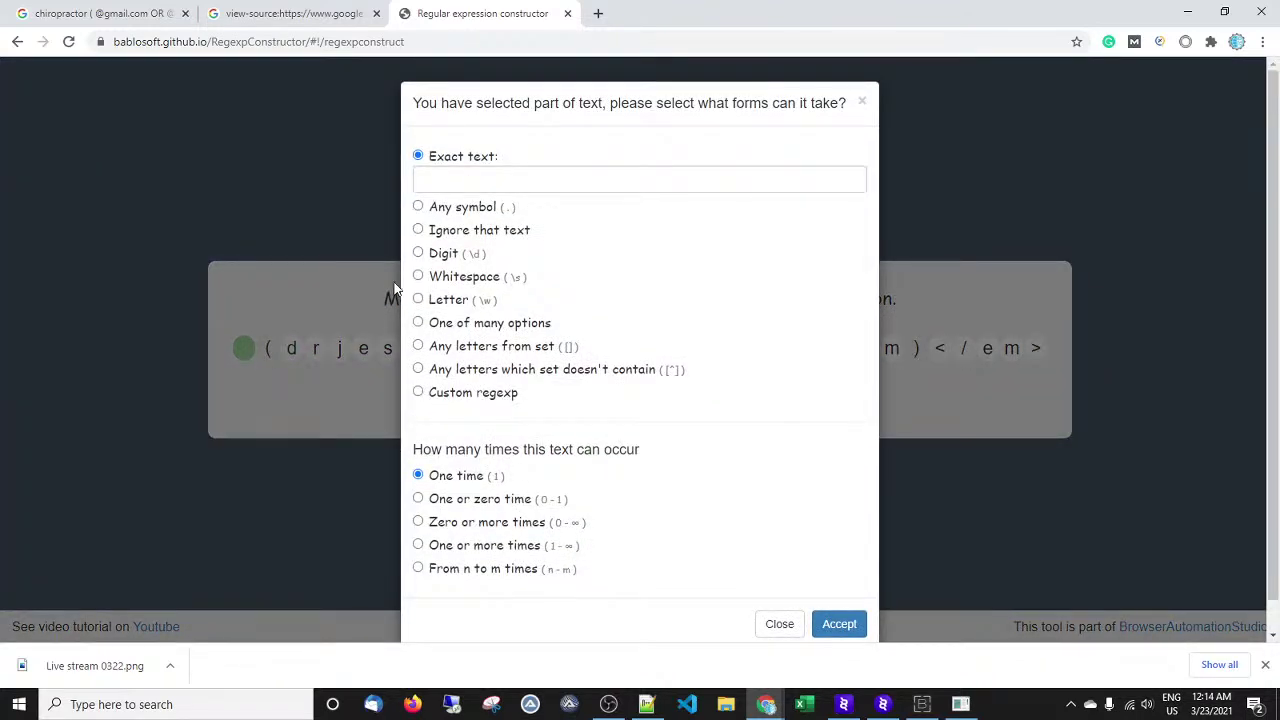
pyautogui.click(464, 278)
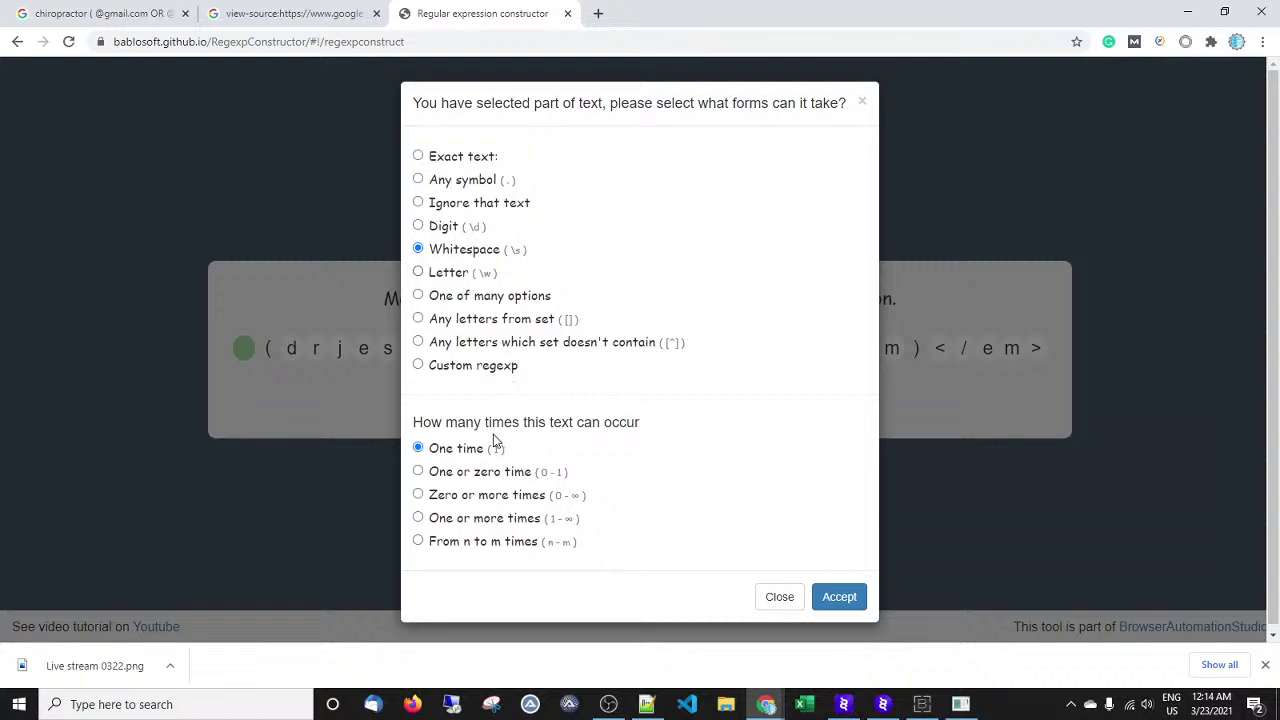
pyautogui.click(490, 472)
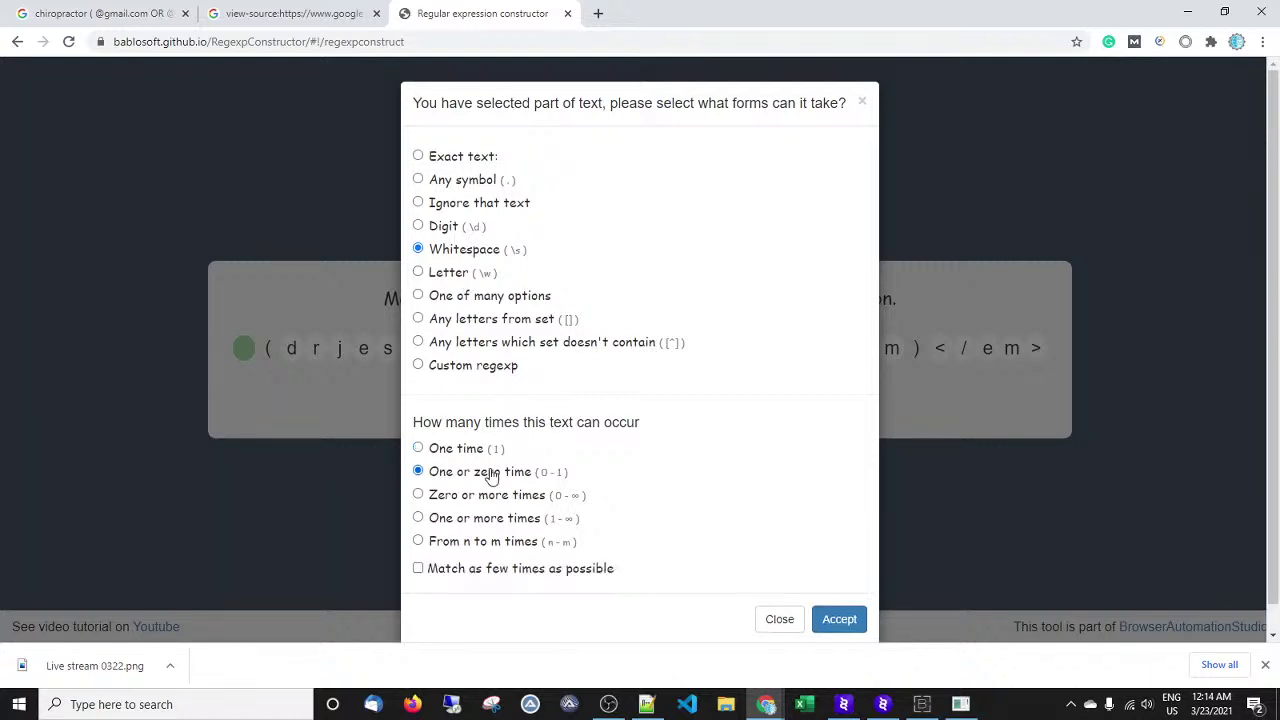
pyautogui.click(563, 569)
pyautogui.click(423, 450)
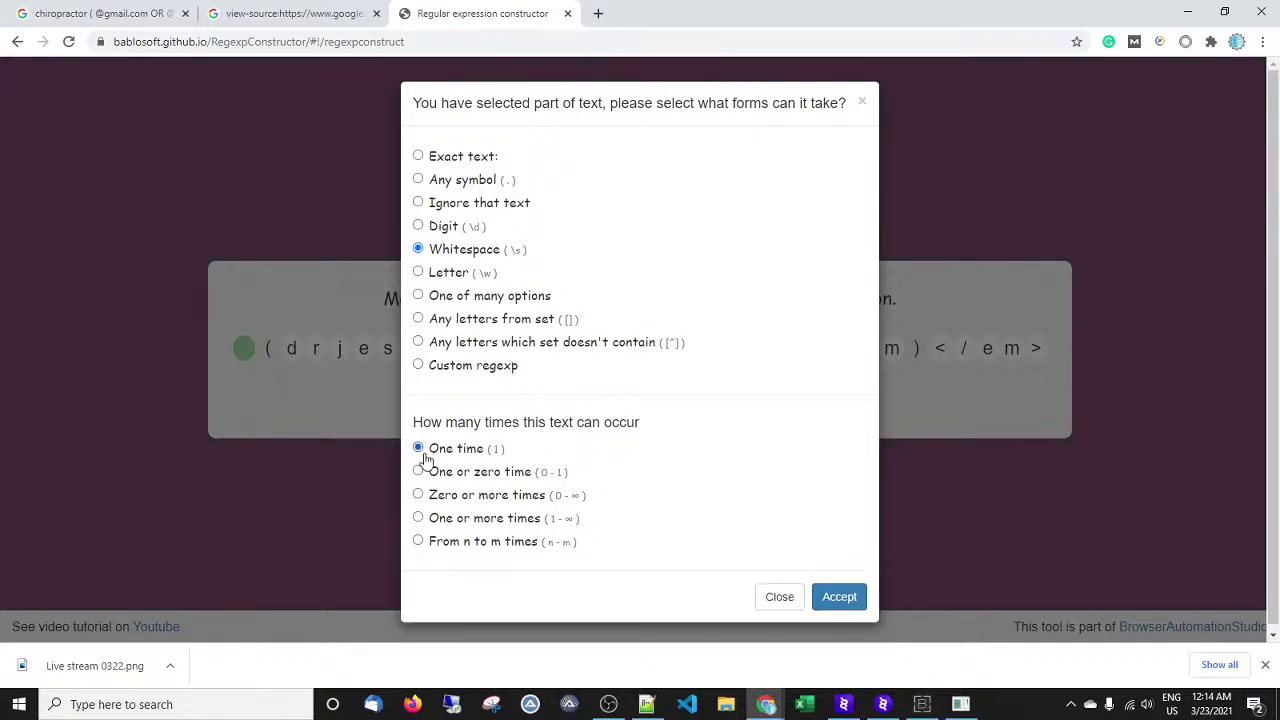
pyautogui.click(420, 471)
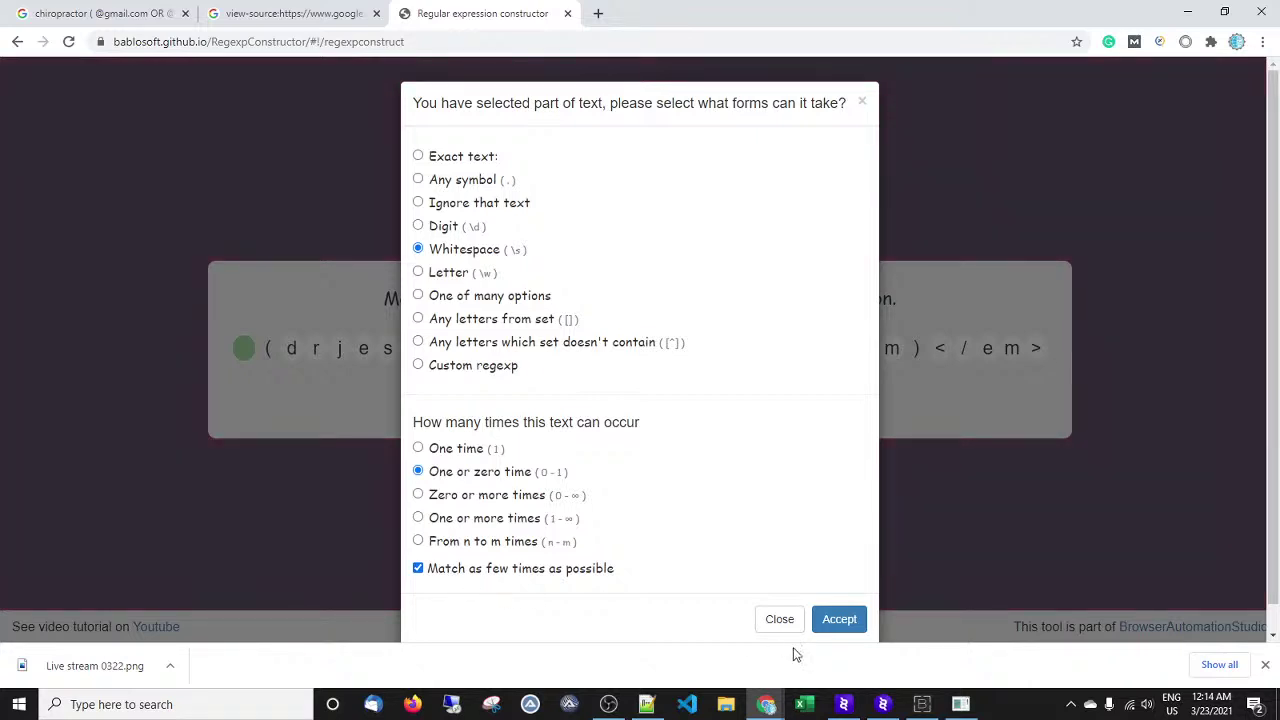
pyautogui.click(840, 622)
# Accept </em> as exact text occurring one time, and convert the e-mail part to Any symbol, one or more times, matched as few times as possible.
pyautogui.moveTo(954, 351); pyautogui.dragTo(1055, 355)
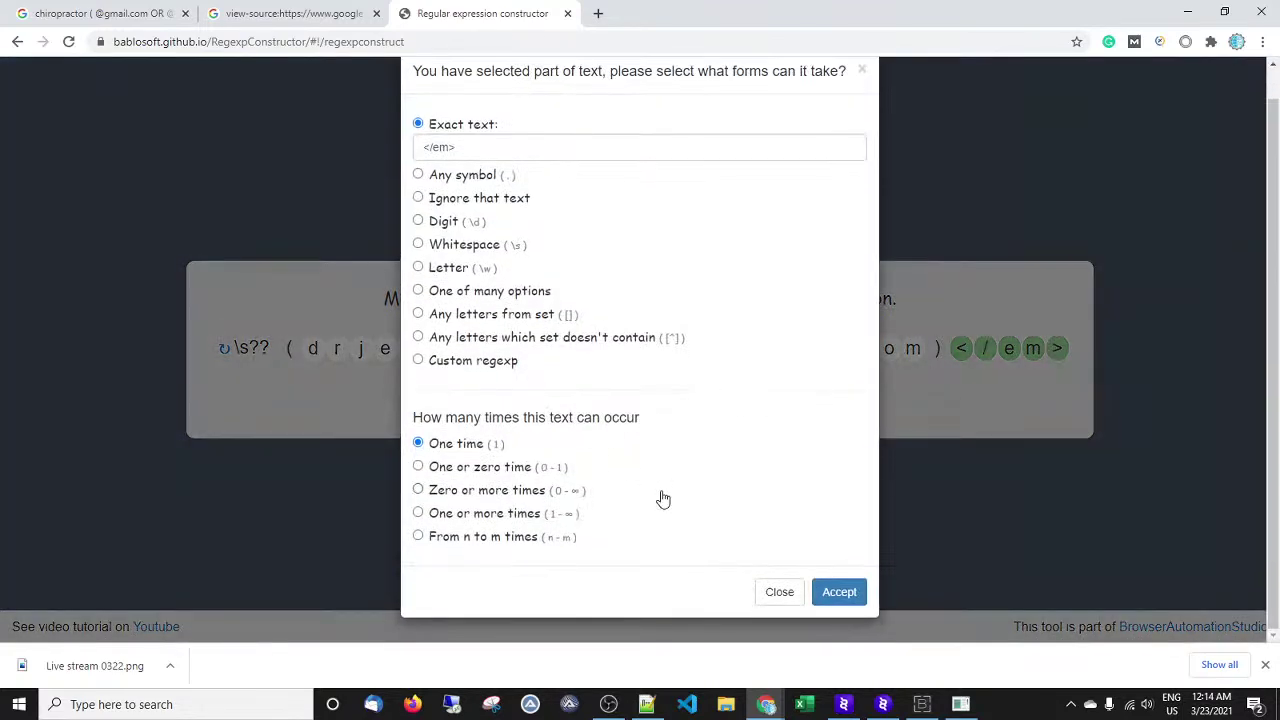
pyautogui.click(840, 592)
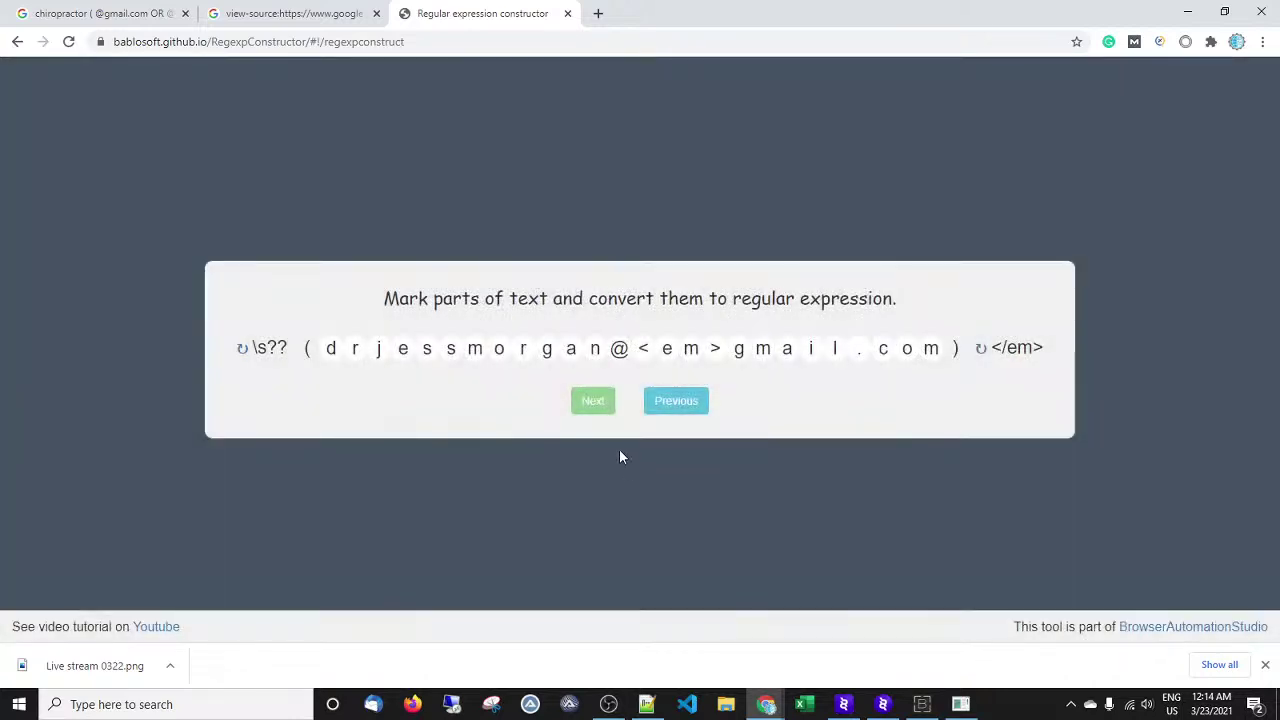
pyautogui.moveTo(346, 354); pyautogui.dragTo(924, 349)
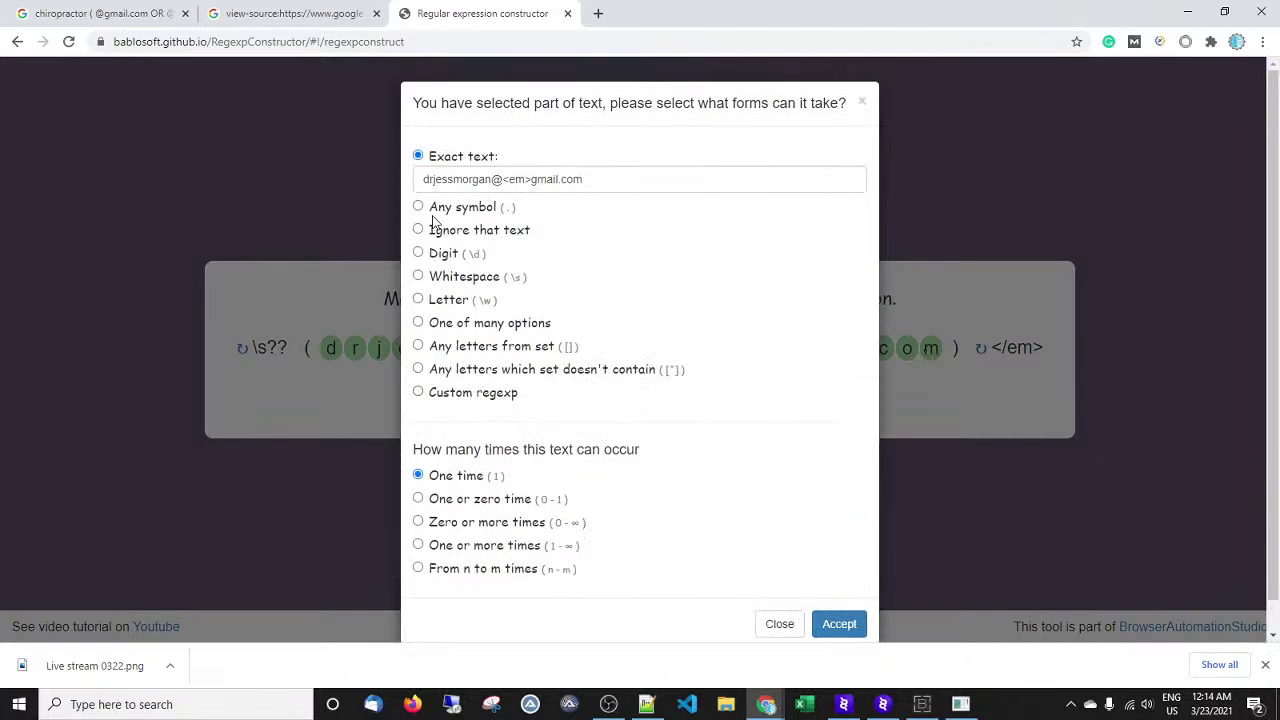
pyautogui.click(434, 209)
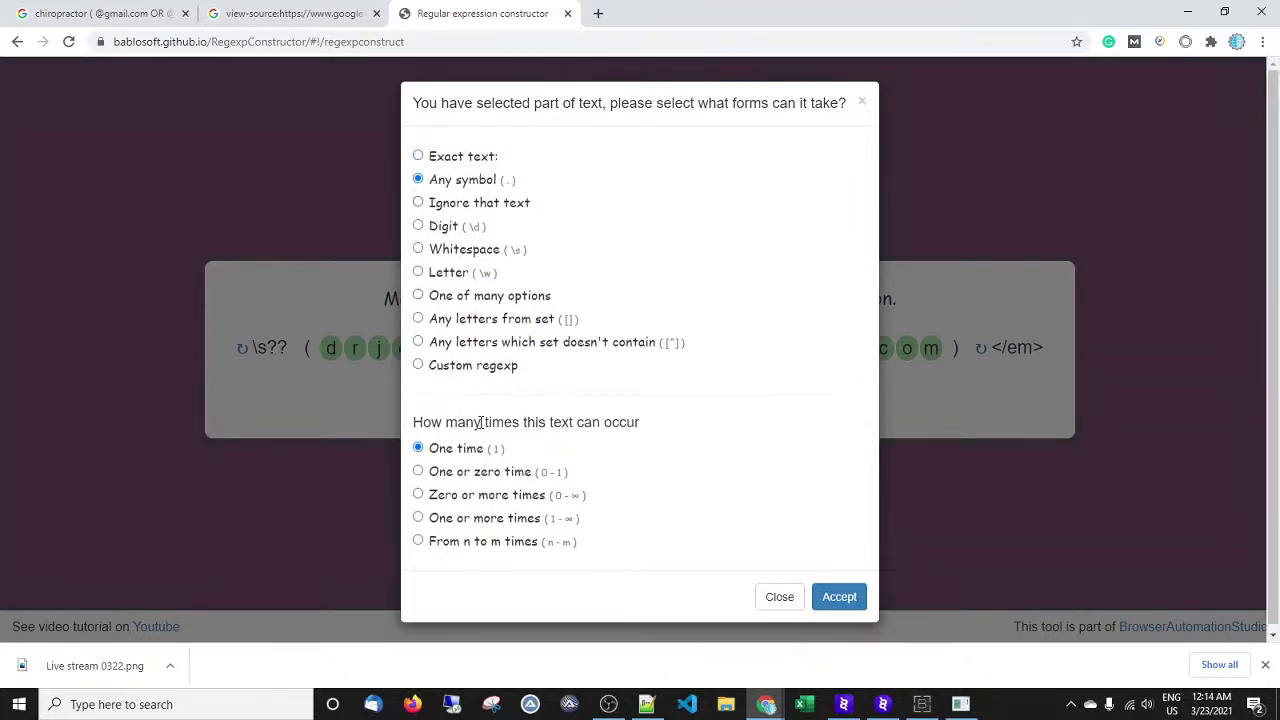
pyautogui.click(480, 518)
pyautogui.click(482, 568)
pyautogui.click(839, 619)
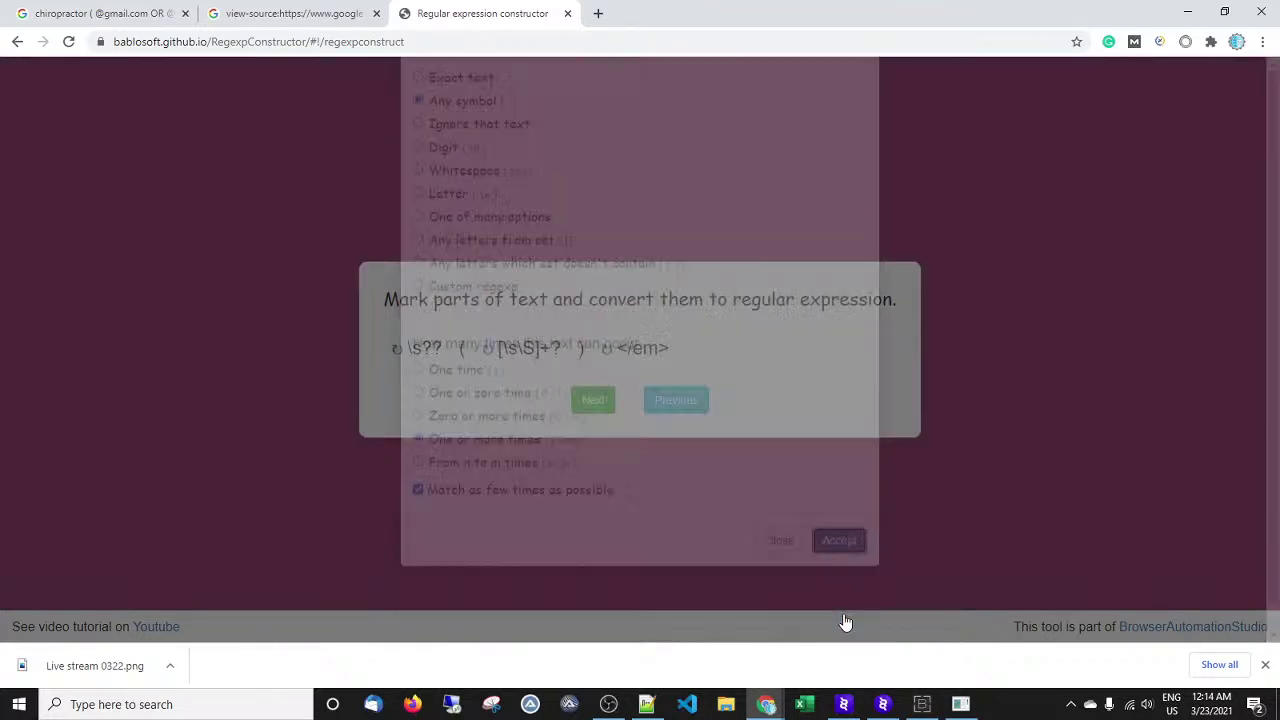
# Generate the regular expression and test it on the first e-mail's tagged snippet.
pyautogui.click(598, 400)
pyautogui.click(546, 286)
pyautogui.hotkey('ctrl', 'v')
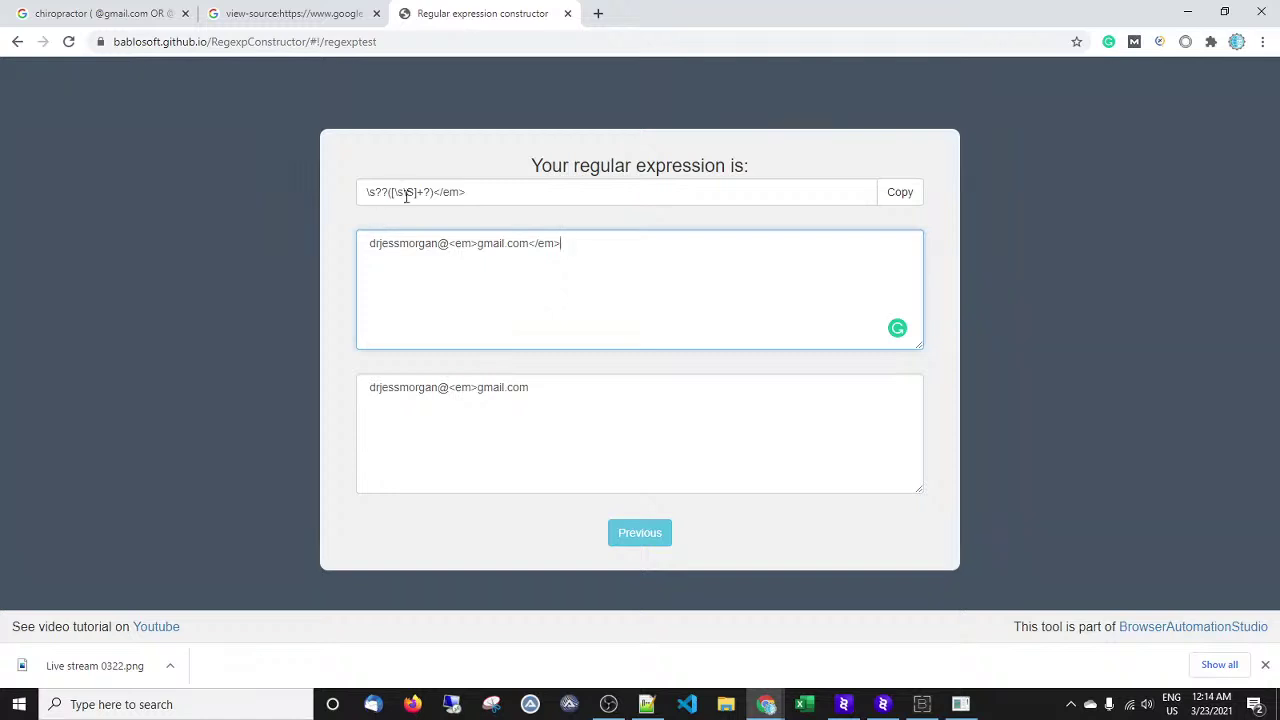
# Copy the expression \s??([\s\S]+?)</em> into Notepad++ after the dash beside the first e-mail.
pyautogui.click(899, 192)
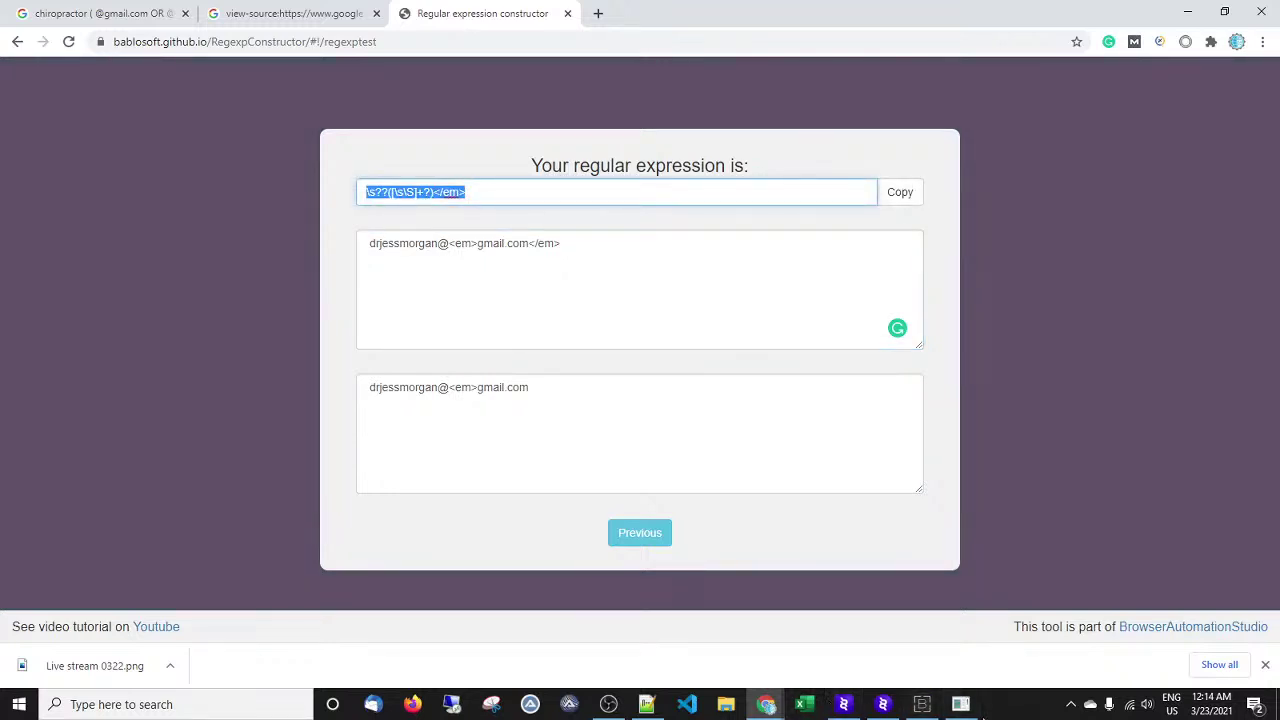
pyautogui.moveTo(960, 704)
pyautogui.click(646, 704)
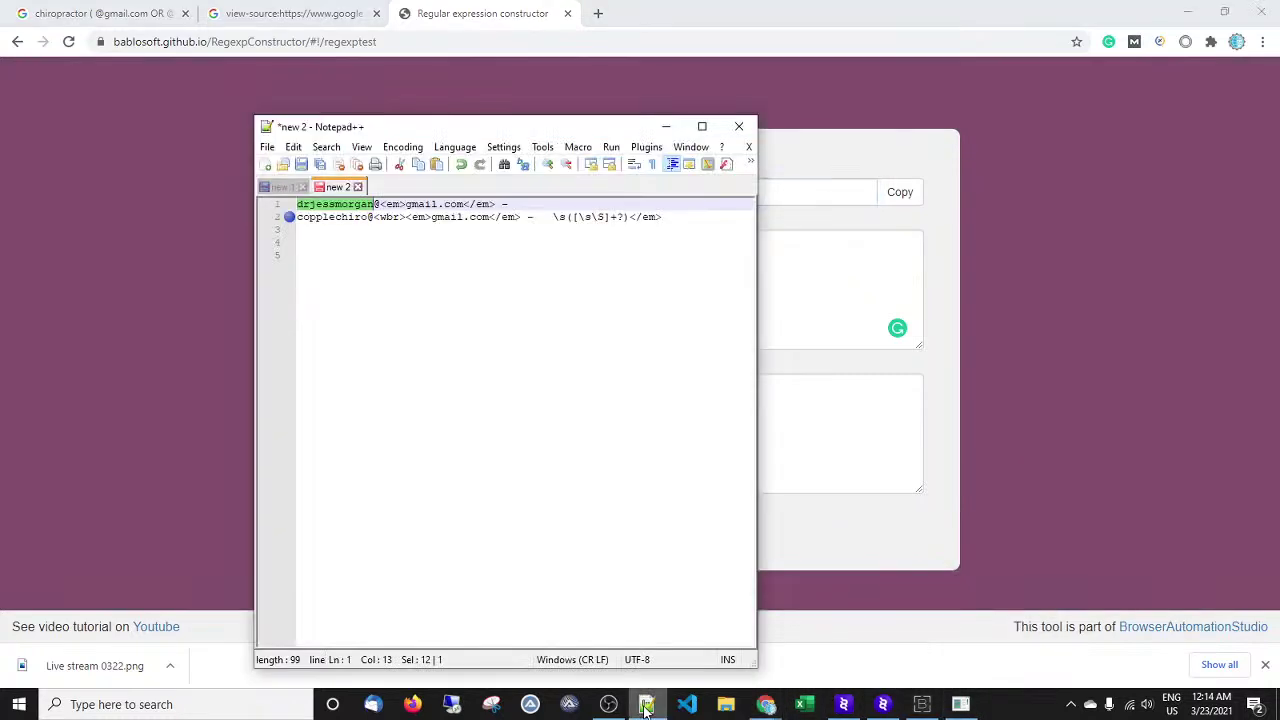
pyautogui.click(530, 203)
pyautogui.hotkey('ctrl', 'v')
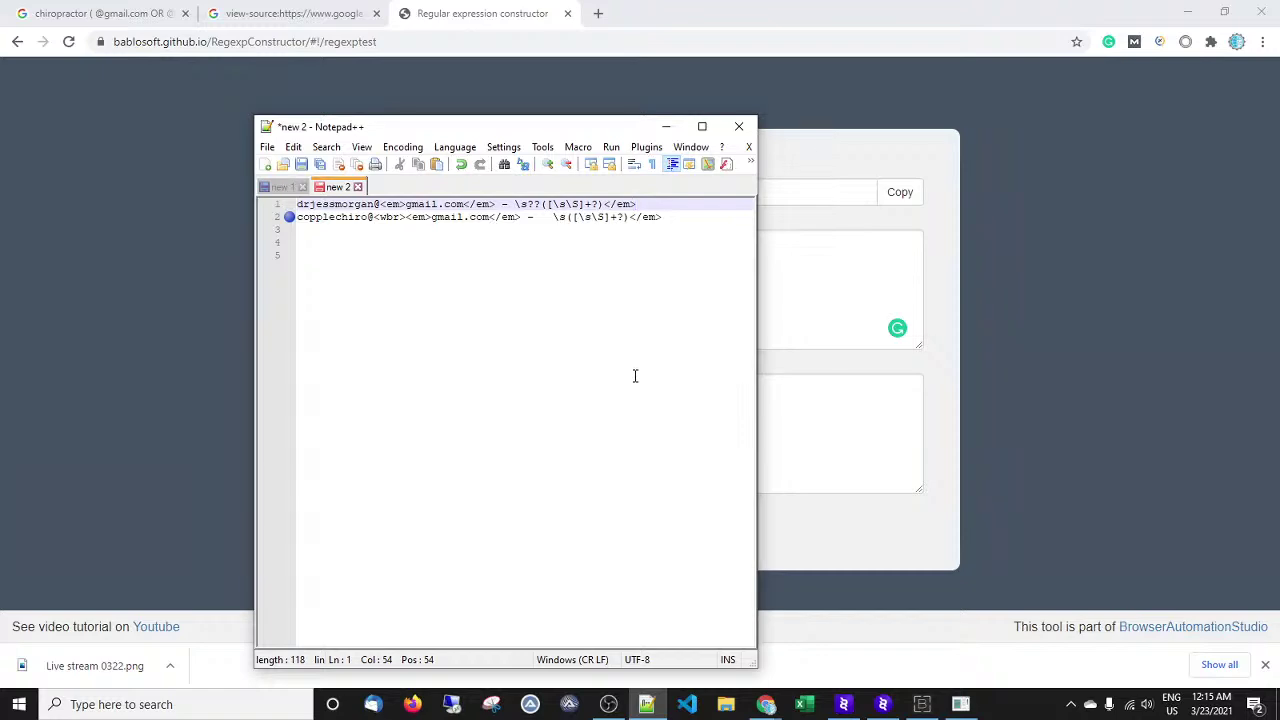
# Save the notes as a text file named "regex from strem" in the Empire Gang folder on the Desktop.
pyautogui.click(267, 147)
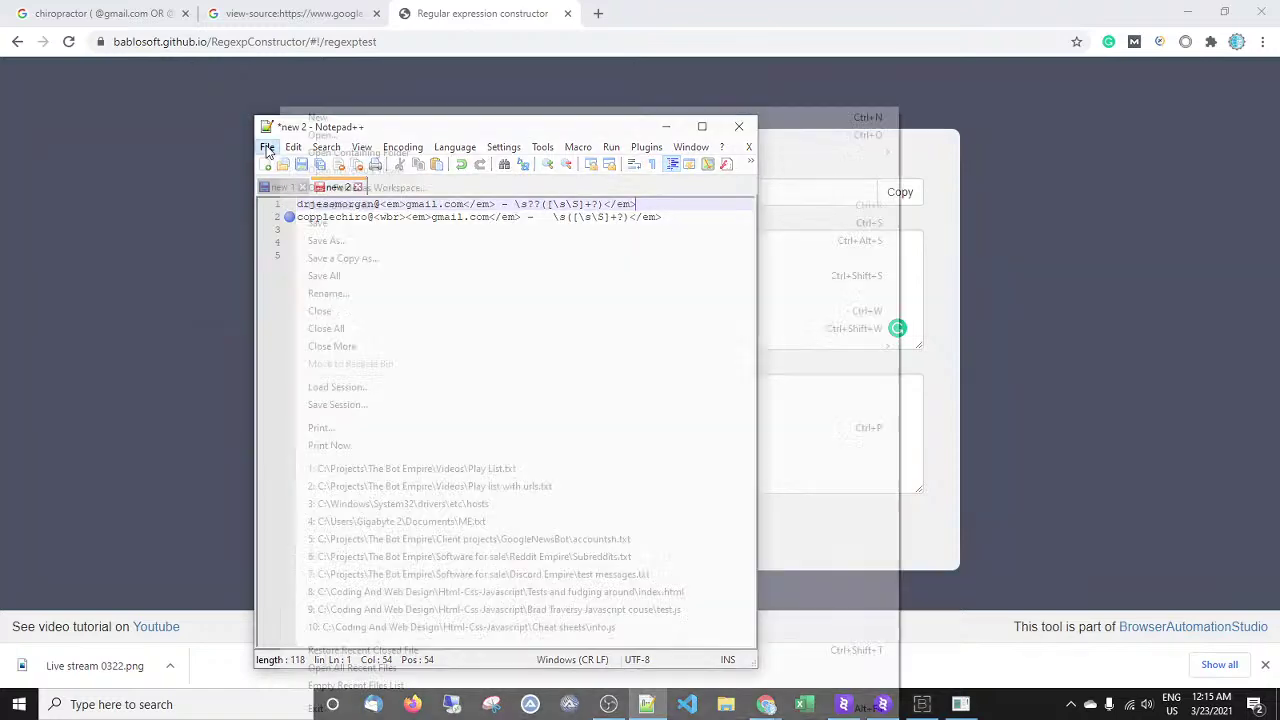
pyautogui.click(328, 241)
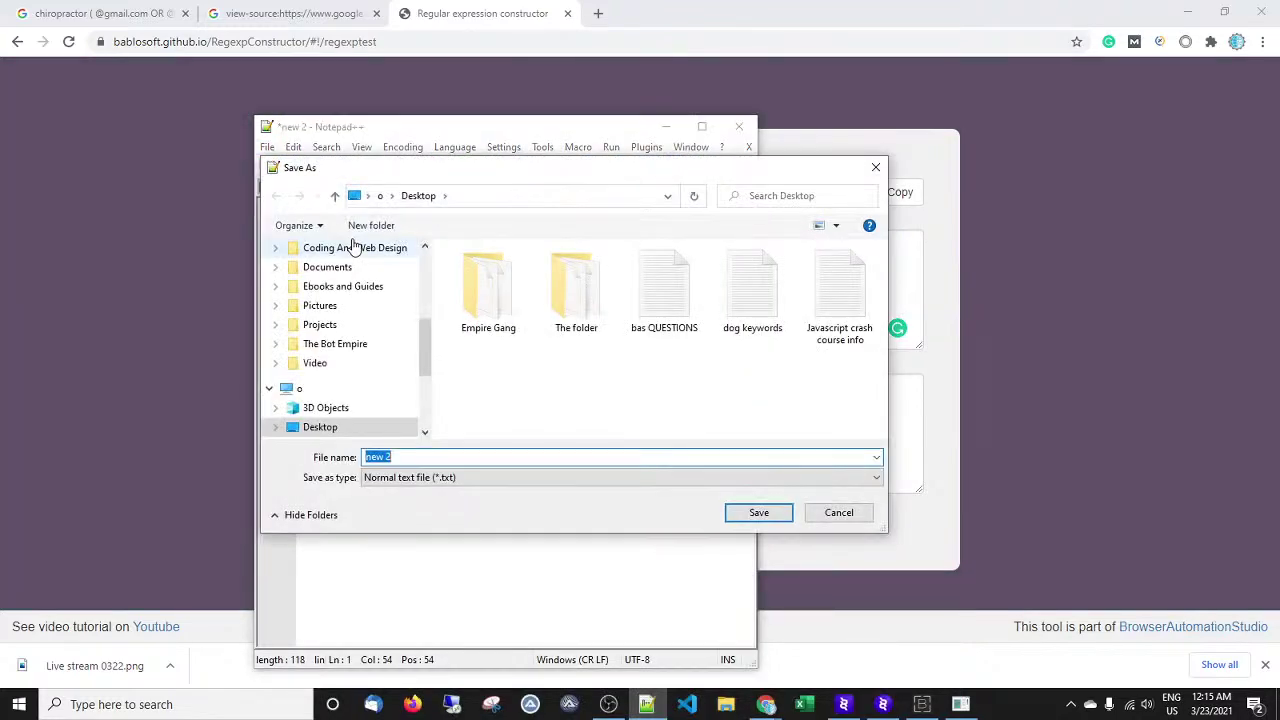
pyautogui.moveTo(432, 361); pyautogui.dragTo(423, 280)
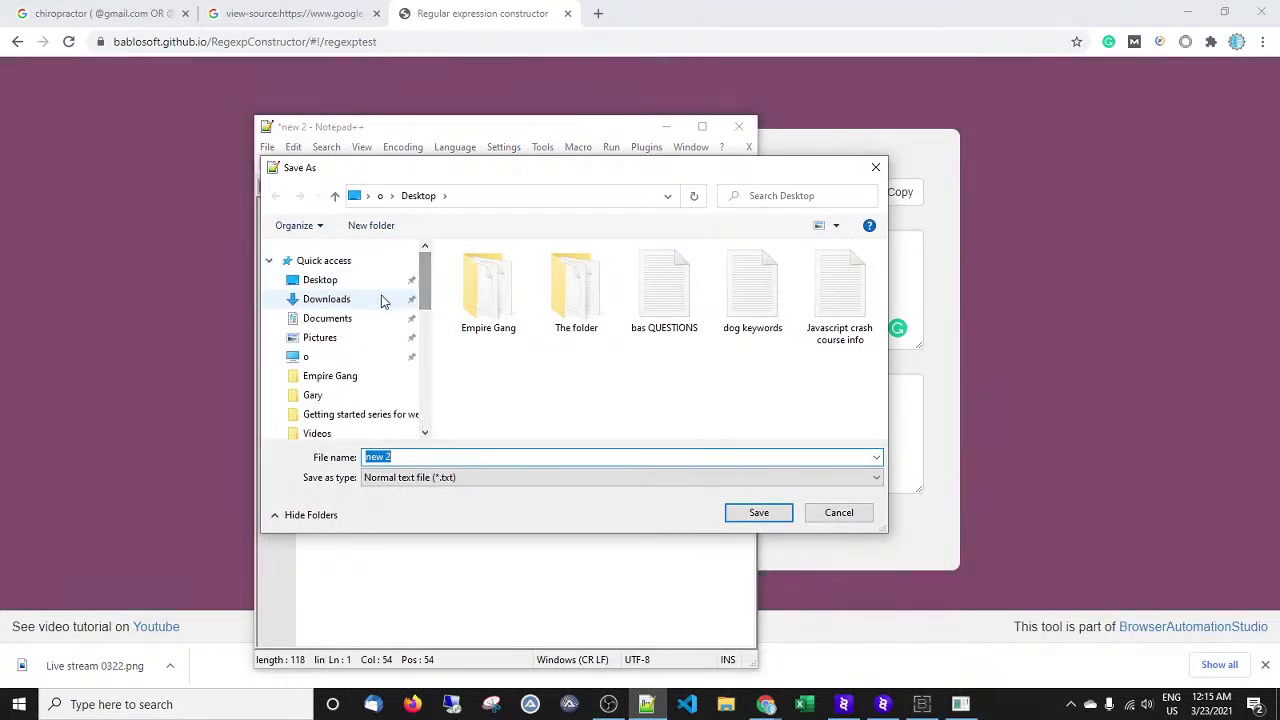
pyautogui.click(350, 376)
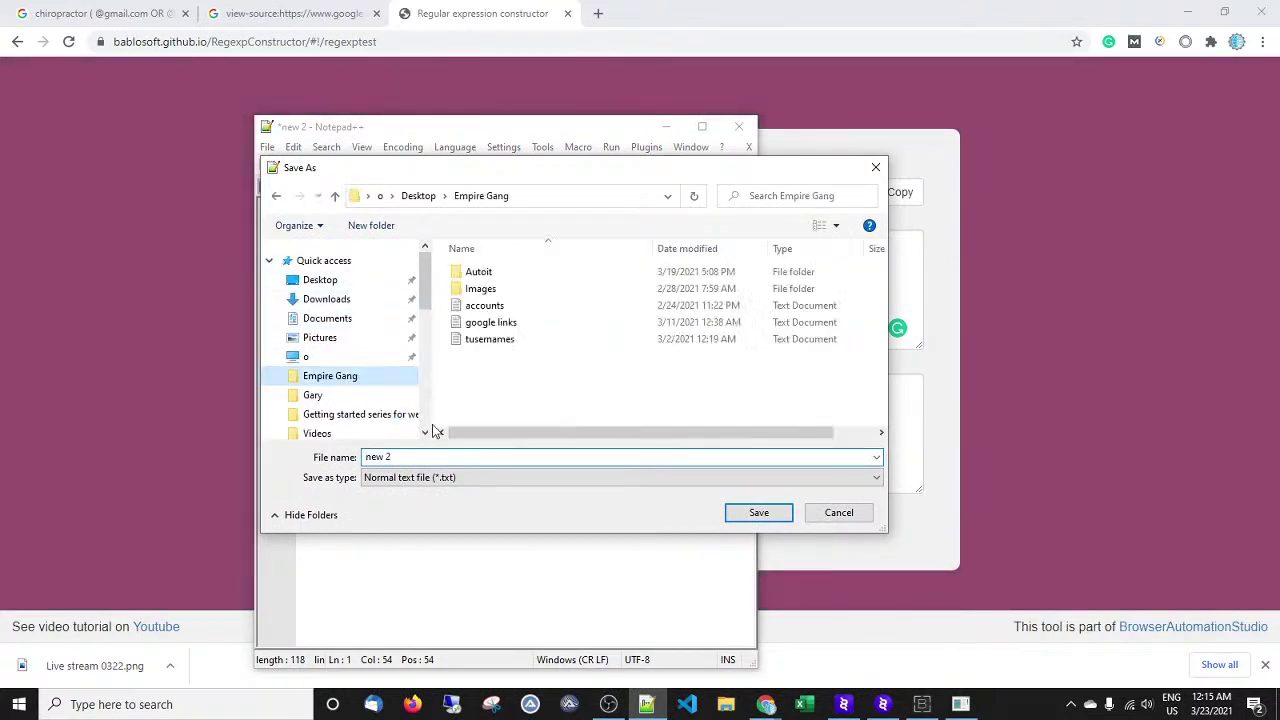
pyautogui.click(432, 457)
pyautogui.press('BackSpace')
pyautogui.write('regex from strem')
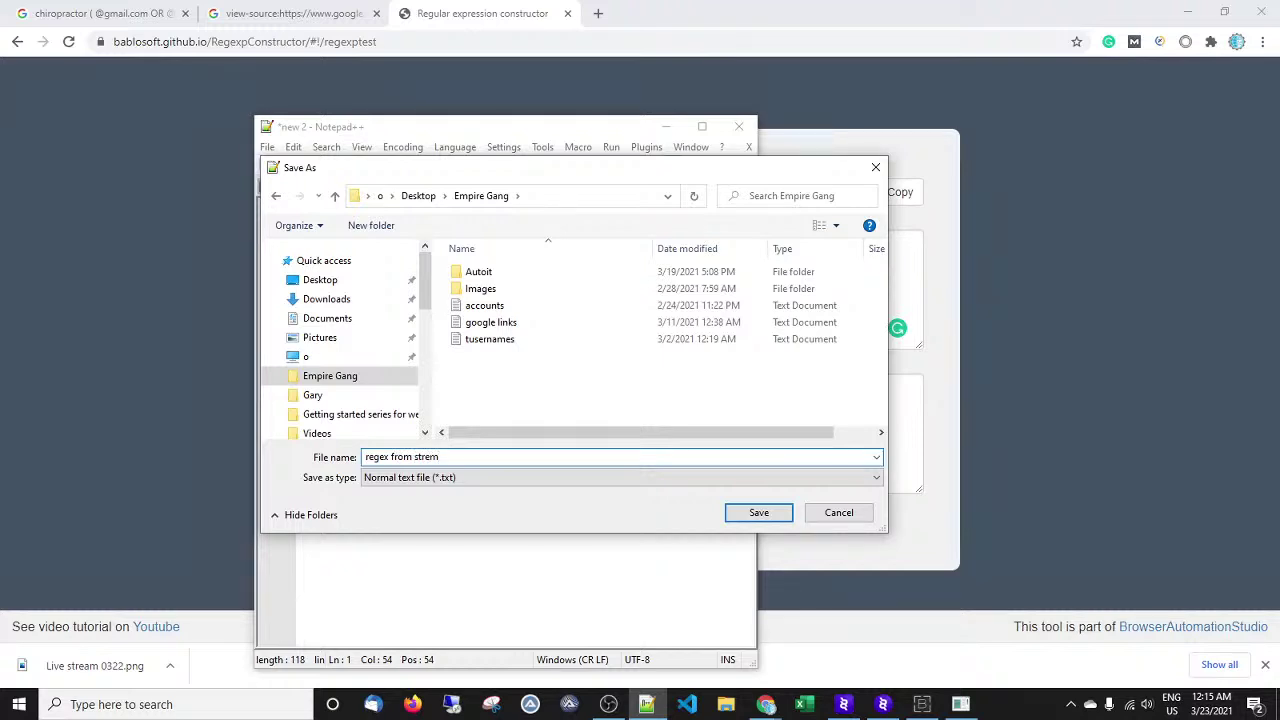
pyautogui.press('Return')
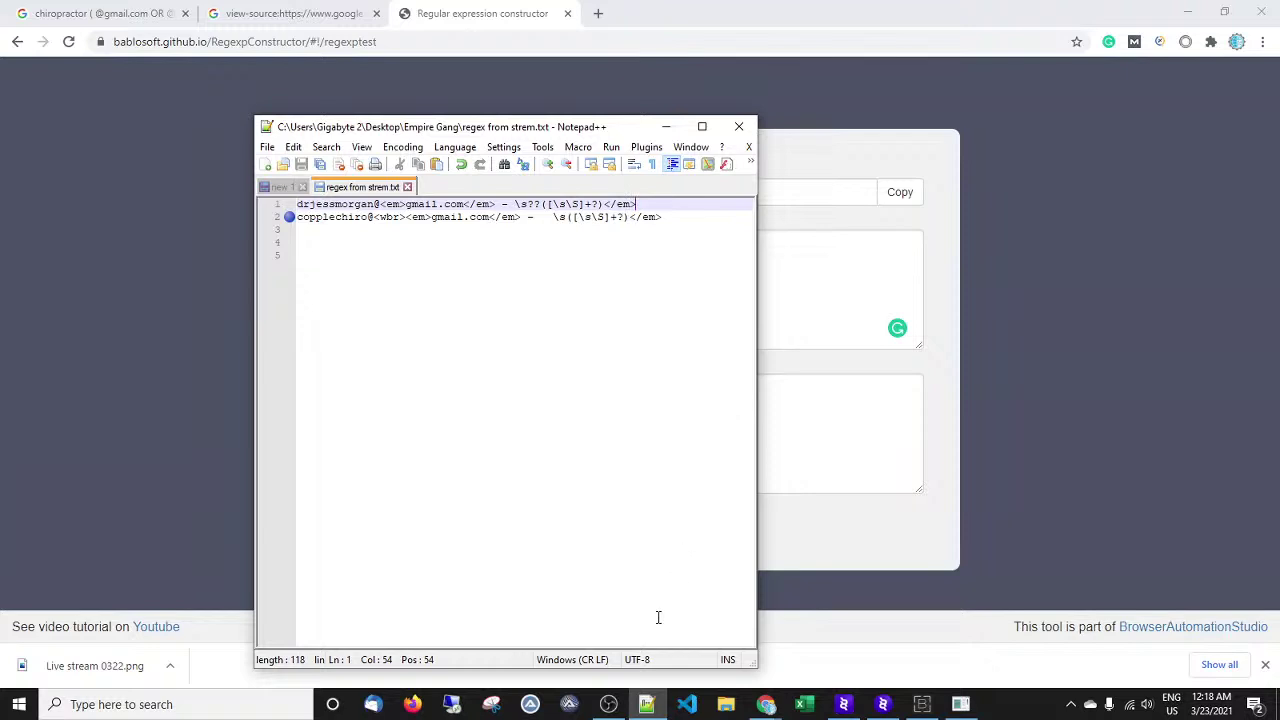
pyautogui.moveTo(611, 709)
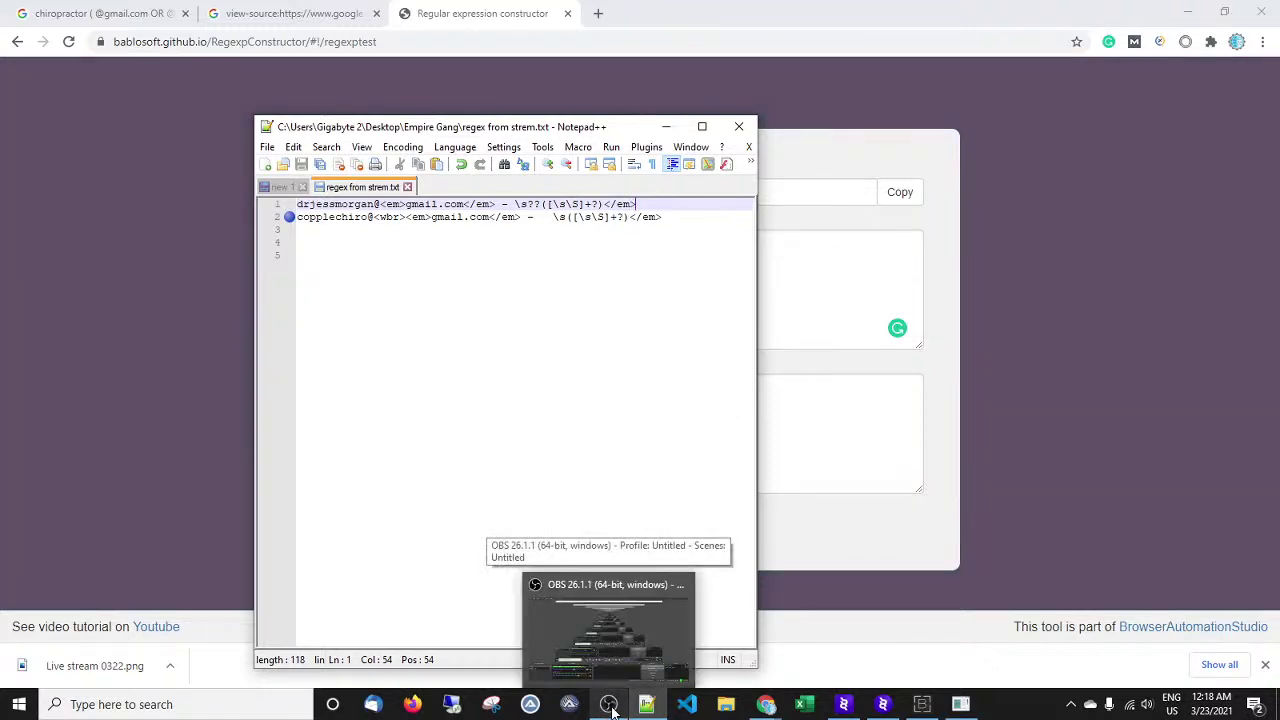